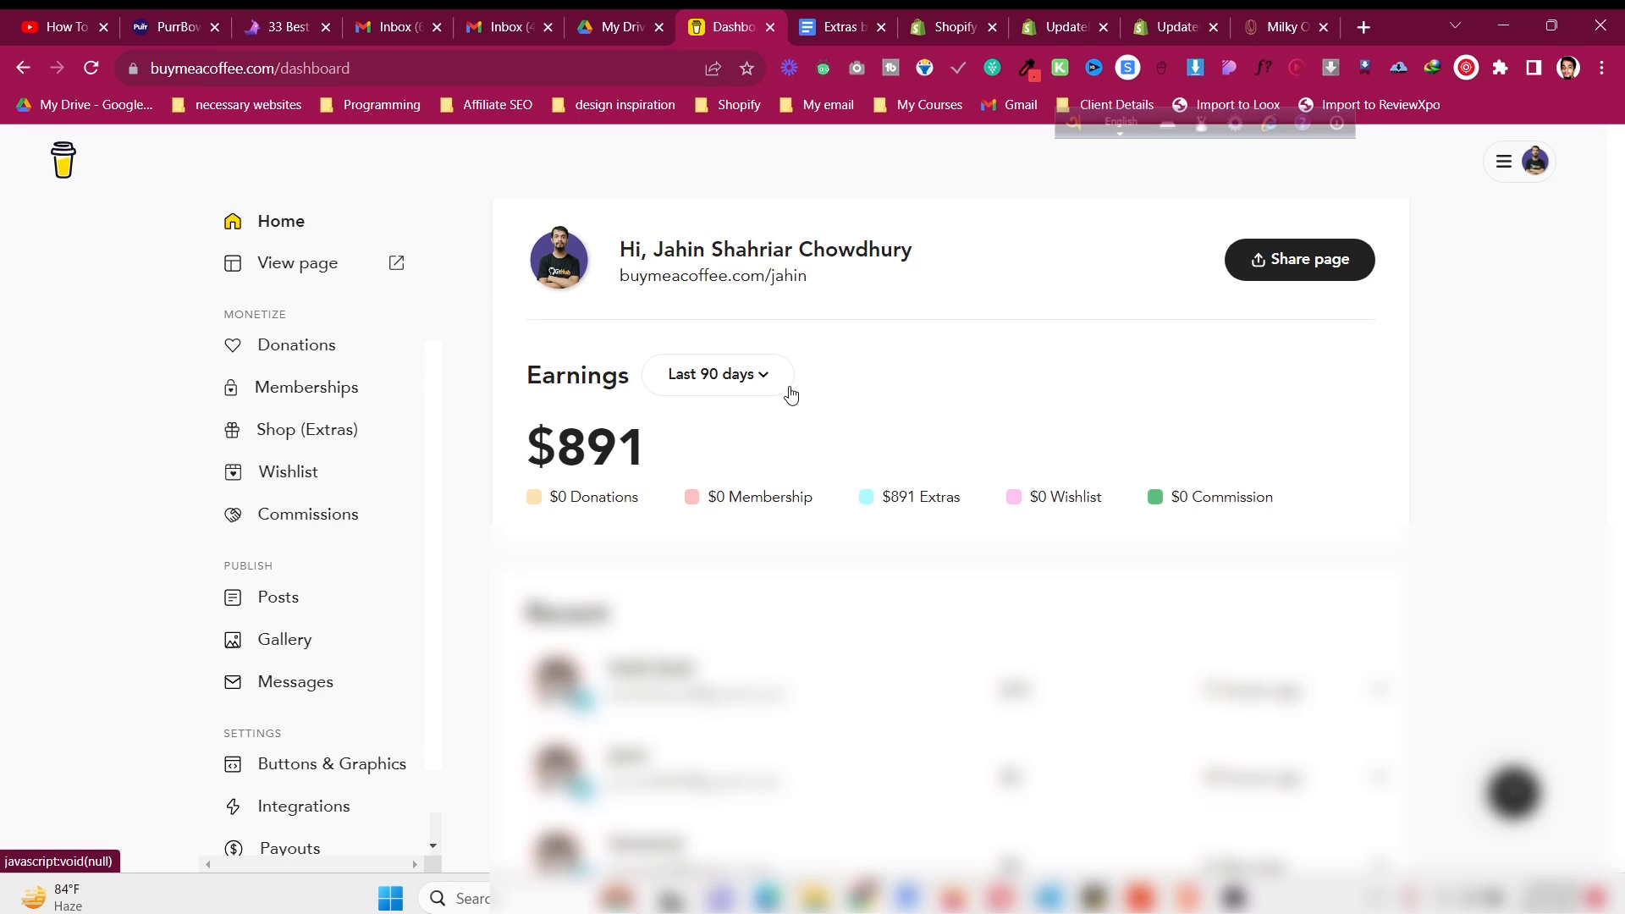
- Open a new incognito window and go to the Buy Me a Coffee home page
click(1602, 67)
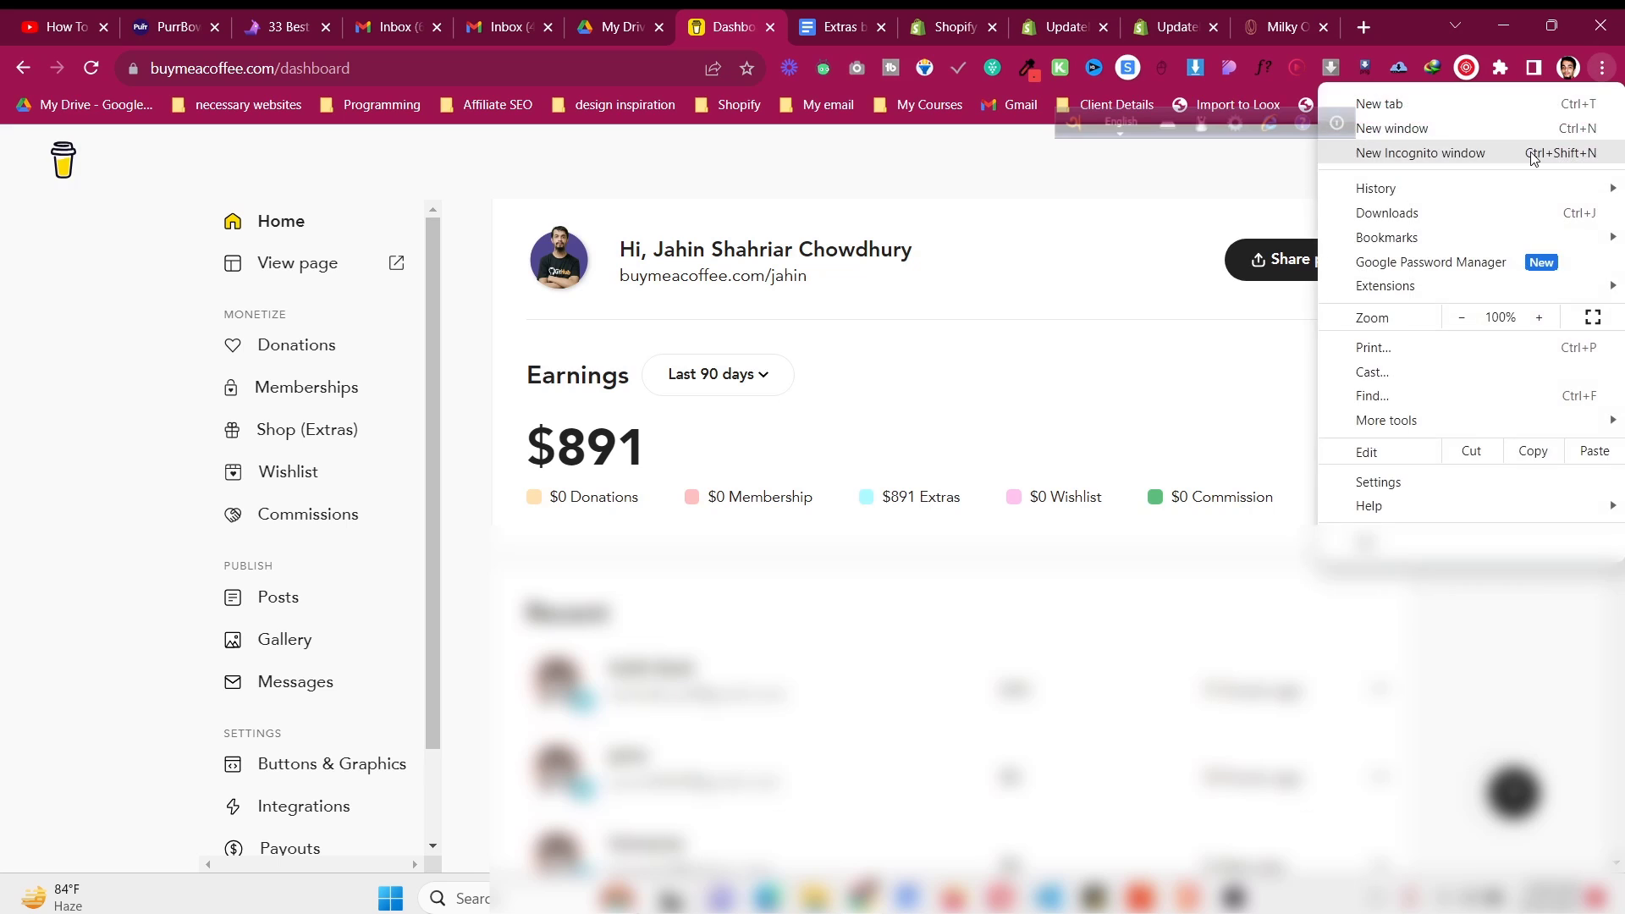
click(1533, 157)
text(buymeacoffee.com/login)
key(Return)
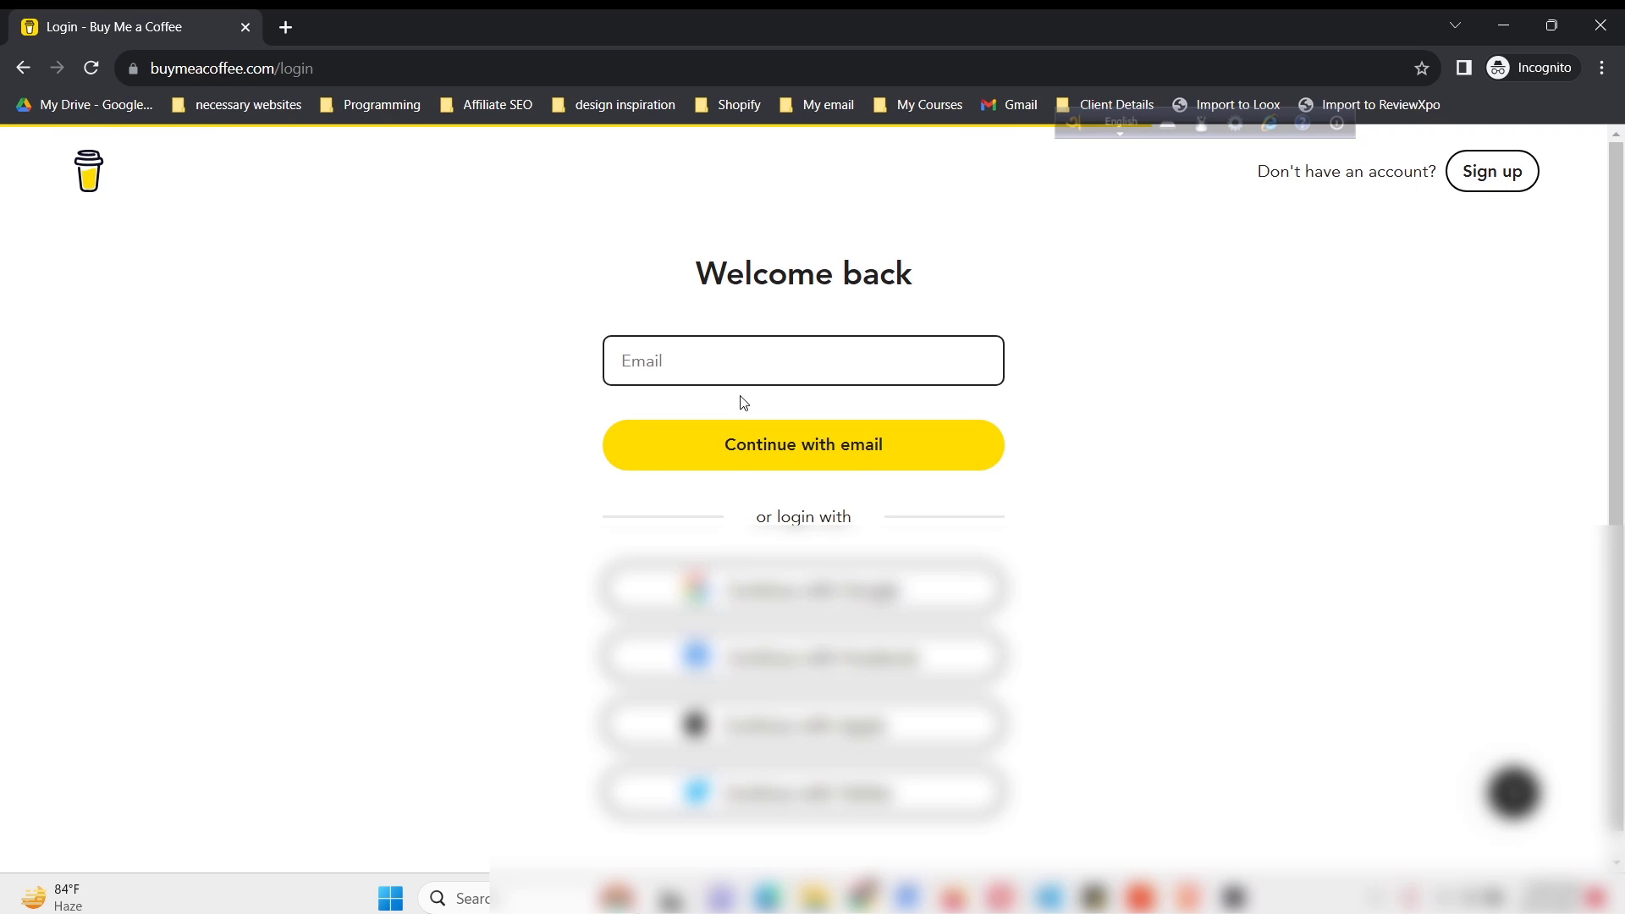
click(88, 173)
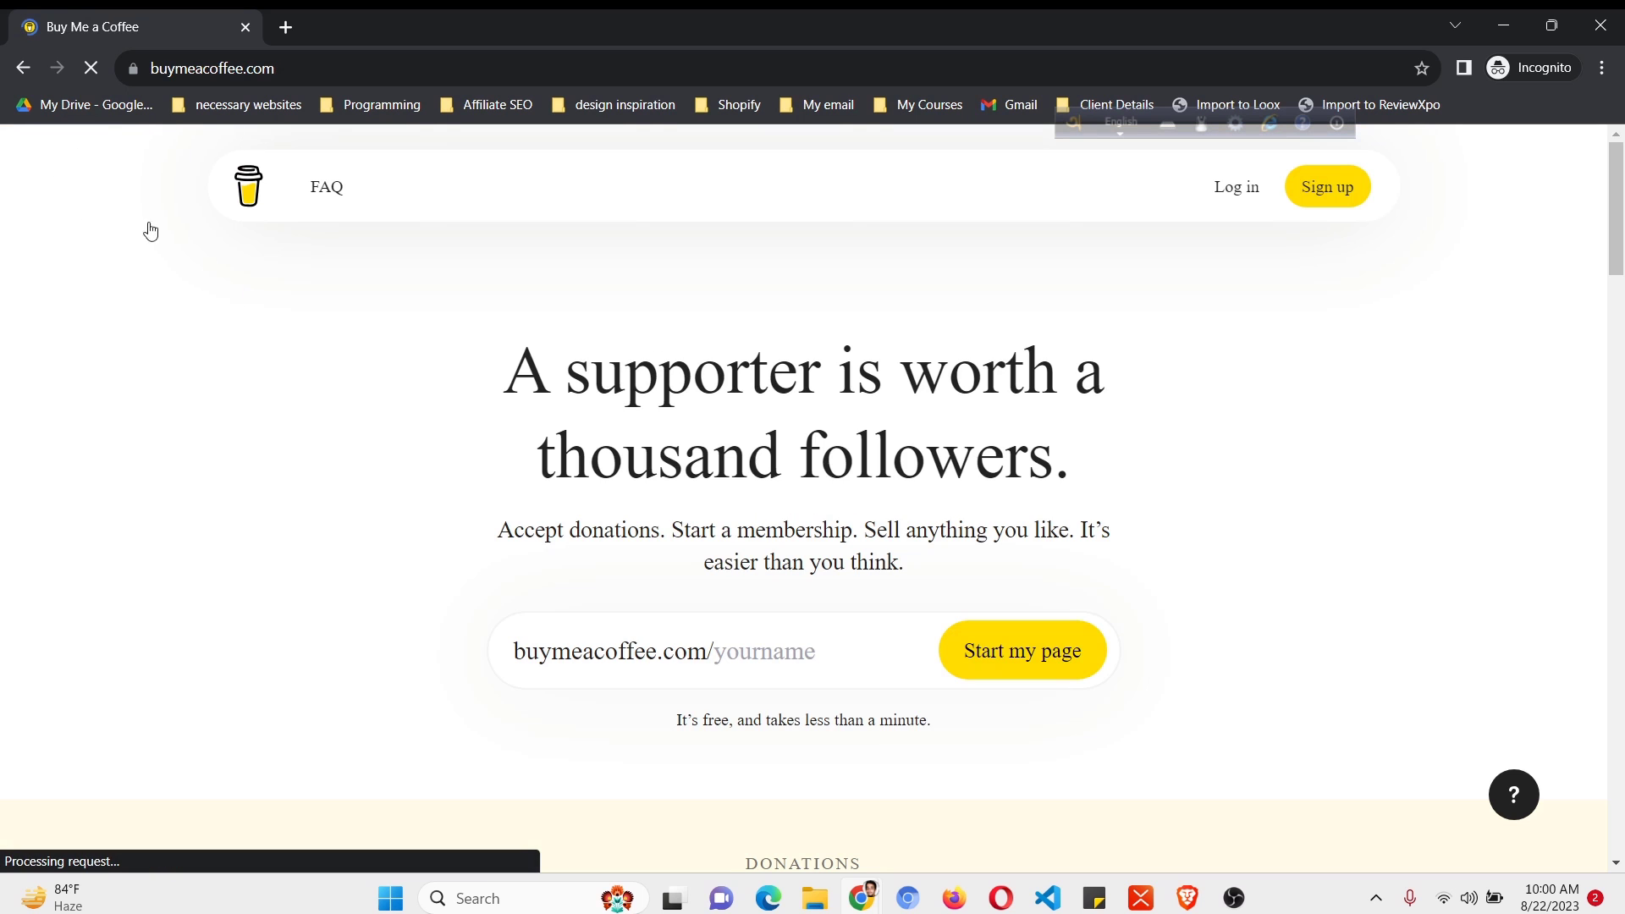
- Load the Payoneer page in a new tab and enter the wanted page name after buymeacoffee.com/
click(799, 660)
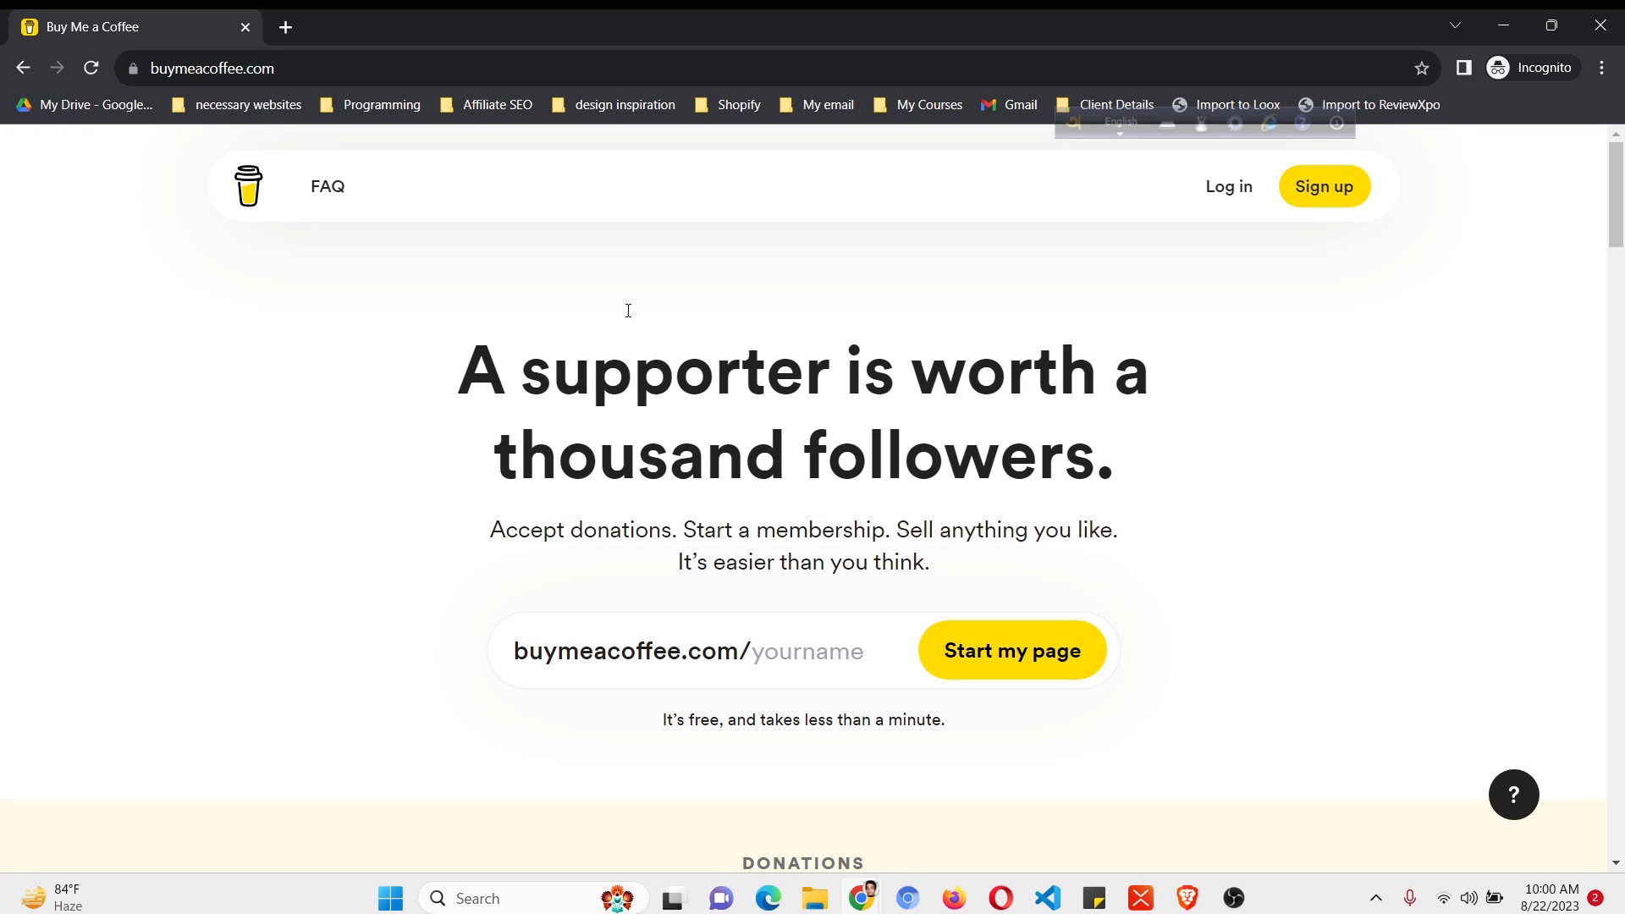
click(288, 25)
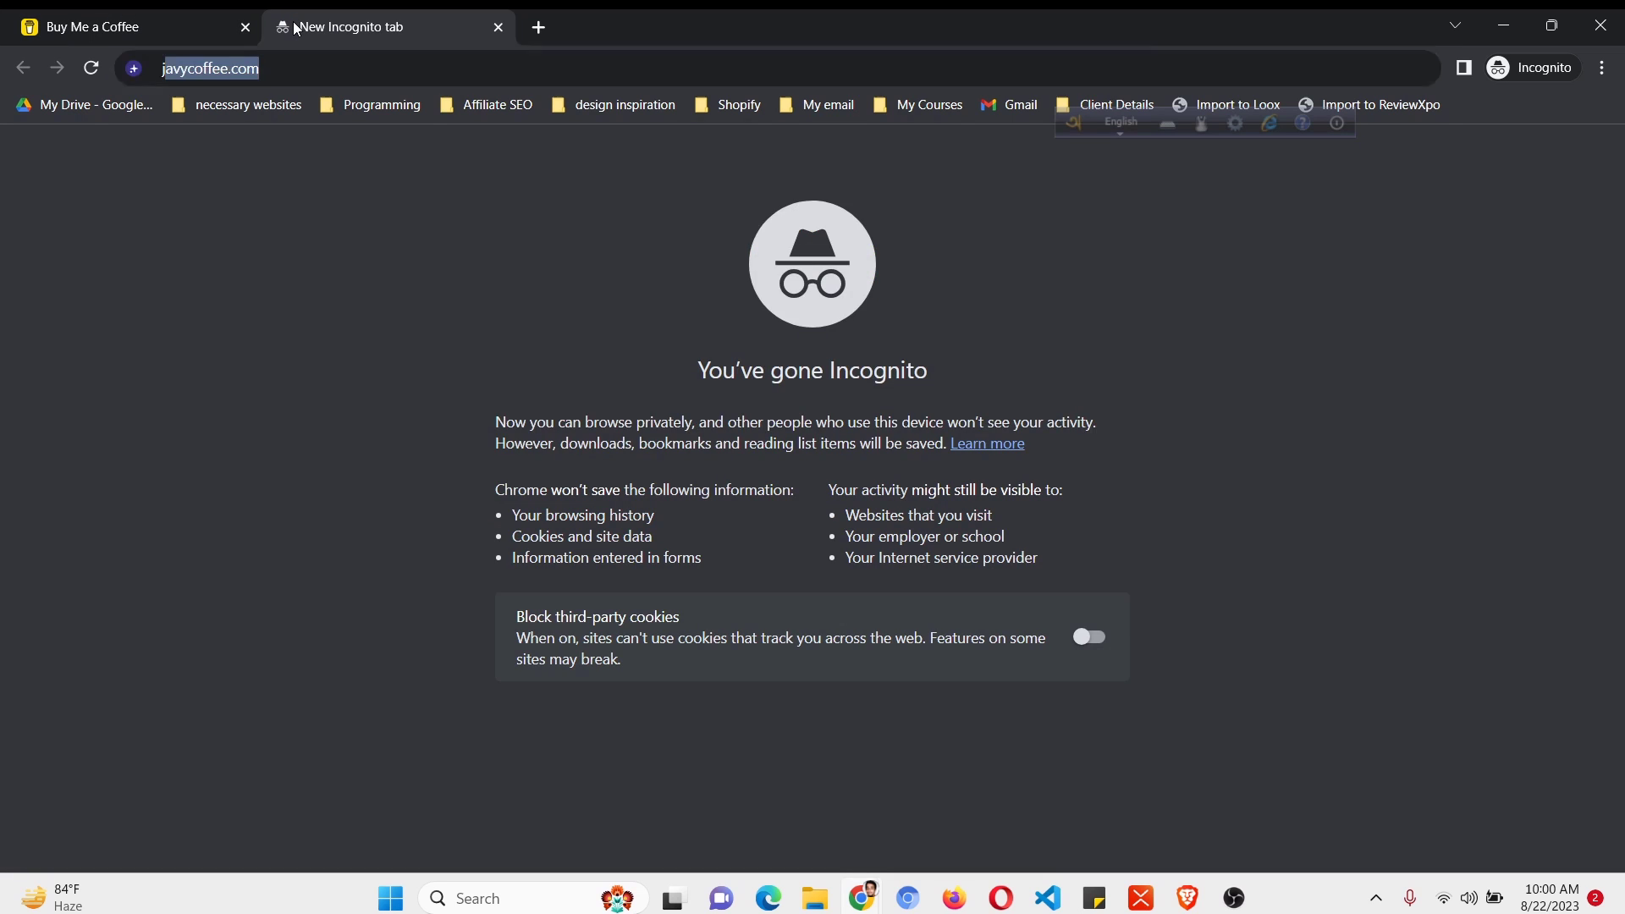
text(jahinshahriar.com/shopify)
key(Return)
key(ctrl+1)
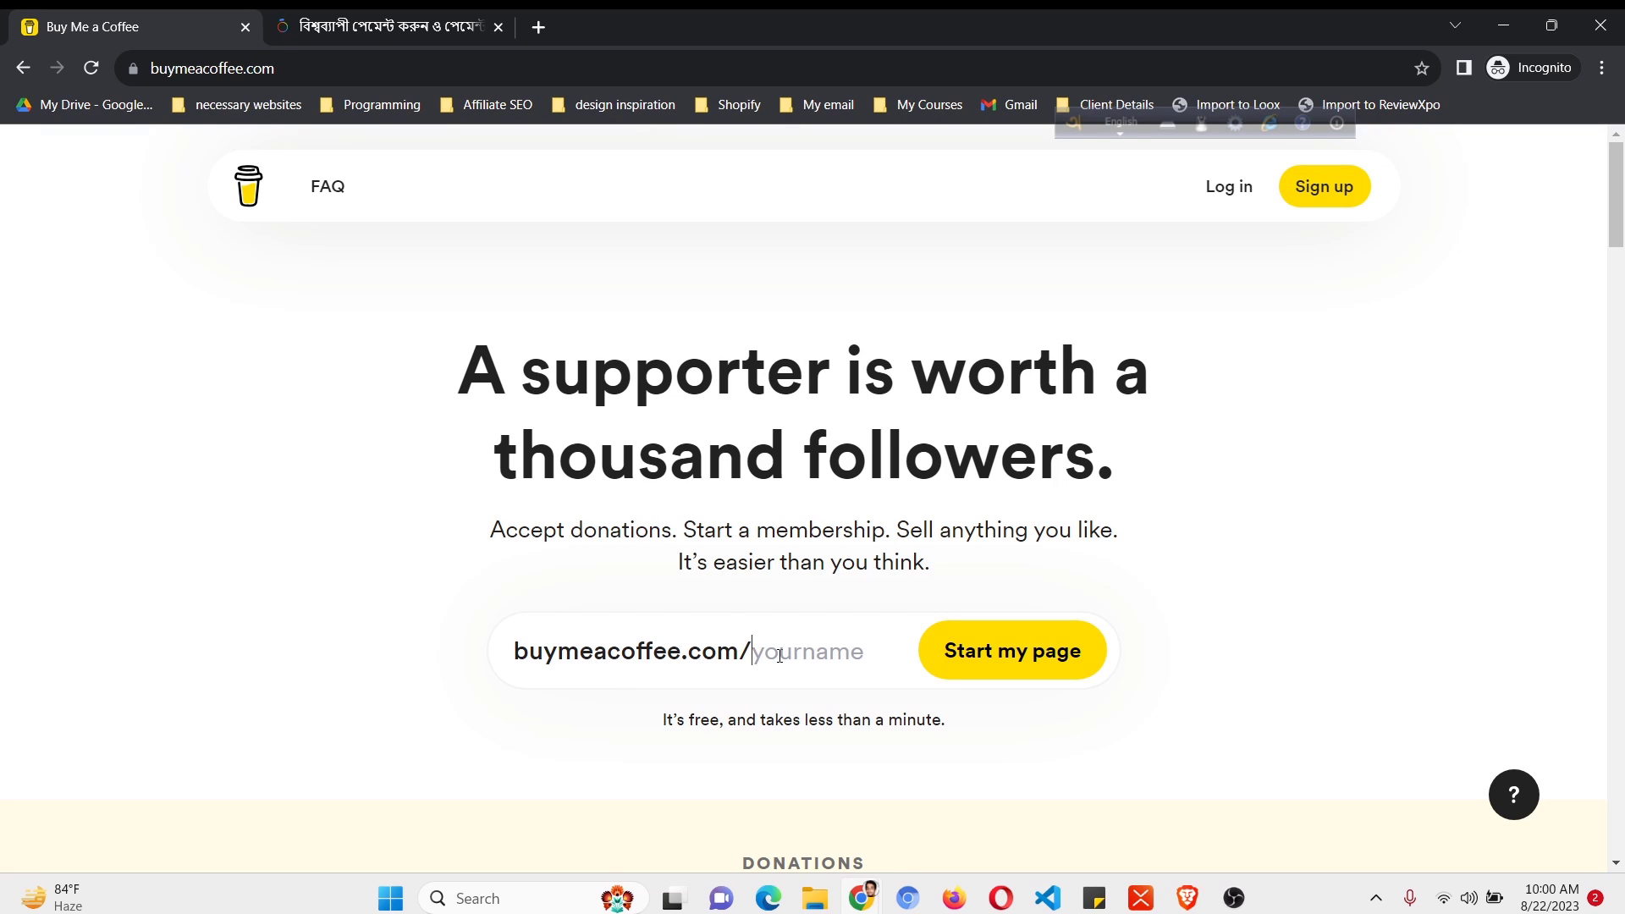
text(jahin95web)
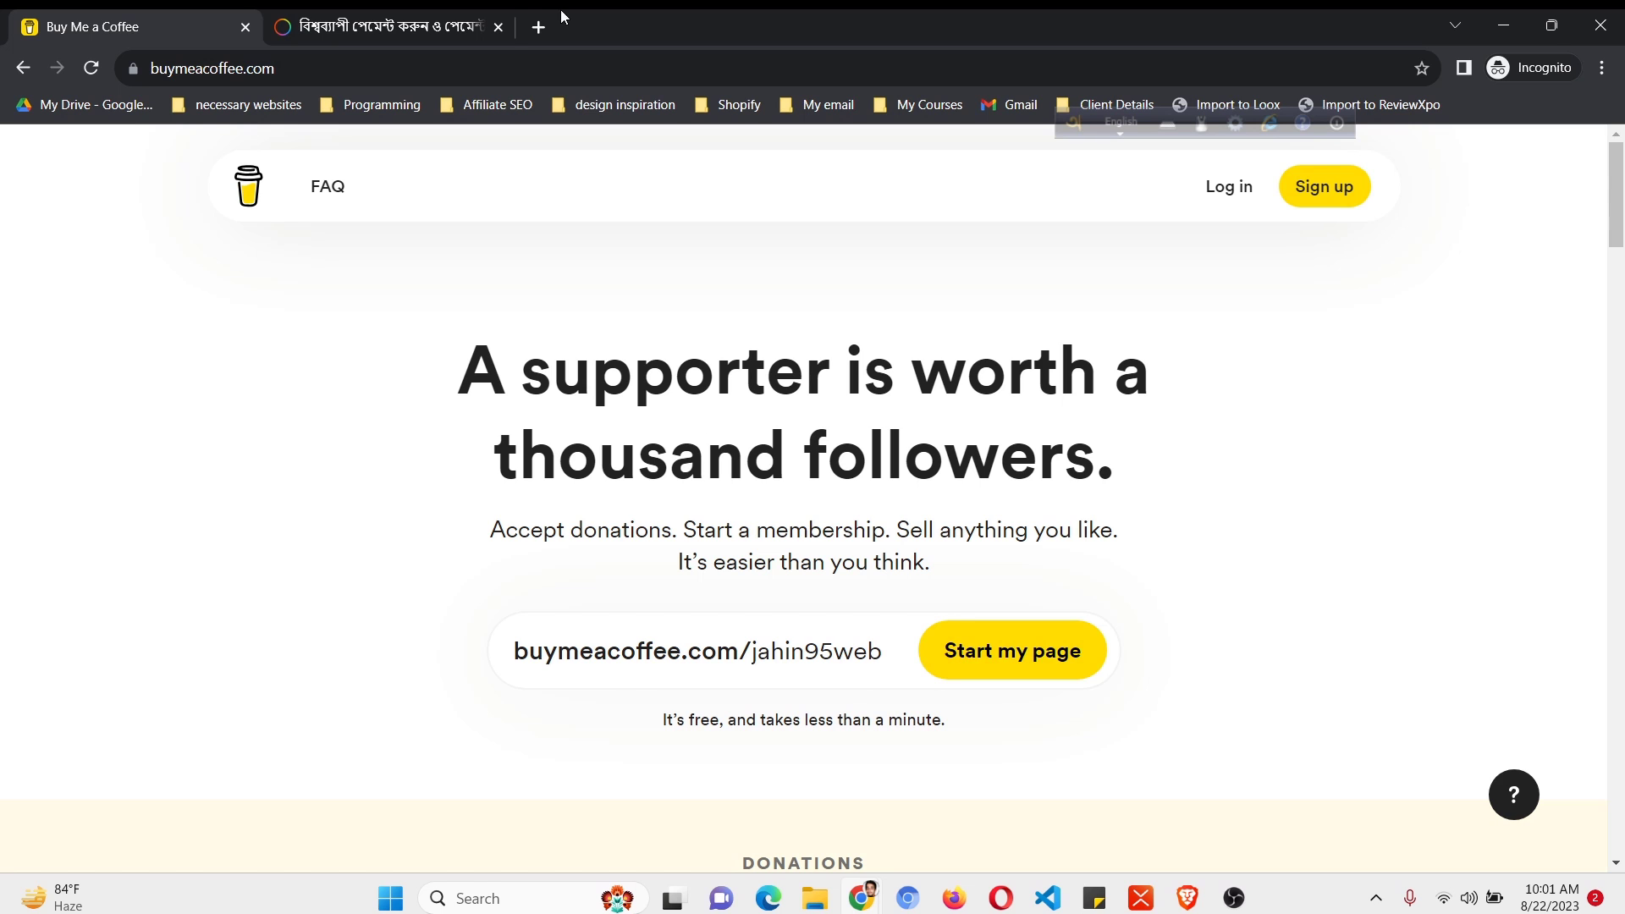
click(438, 17)
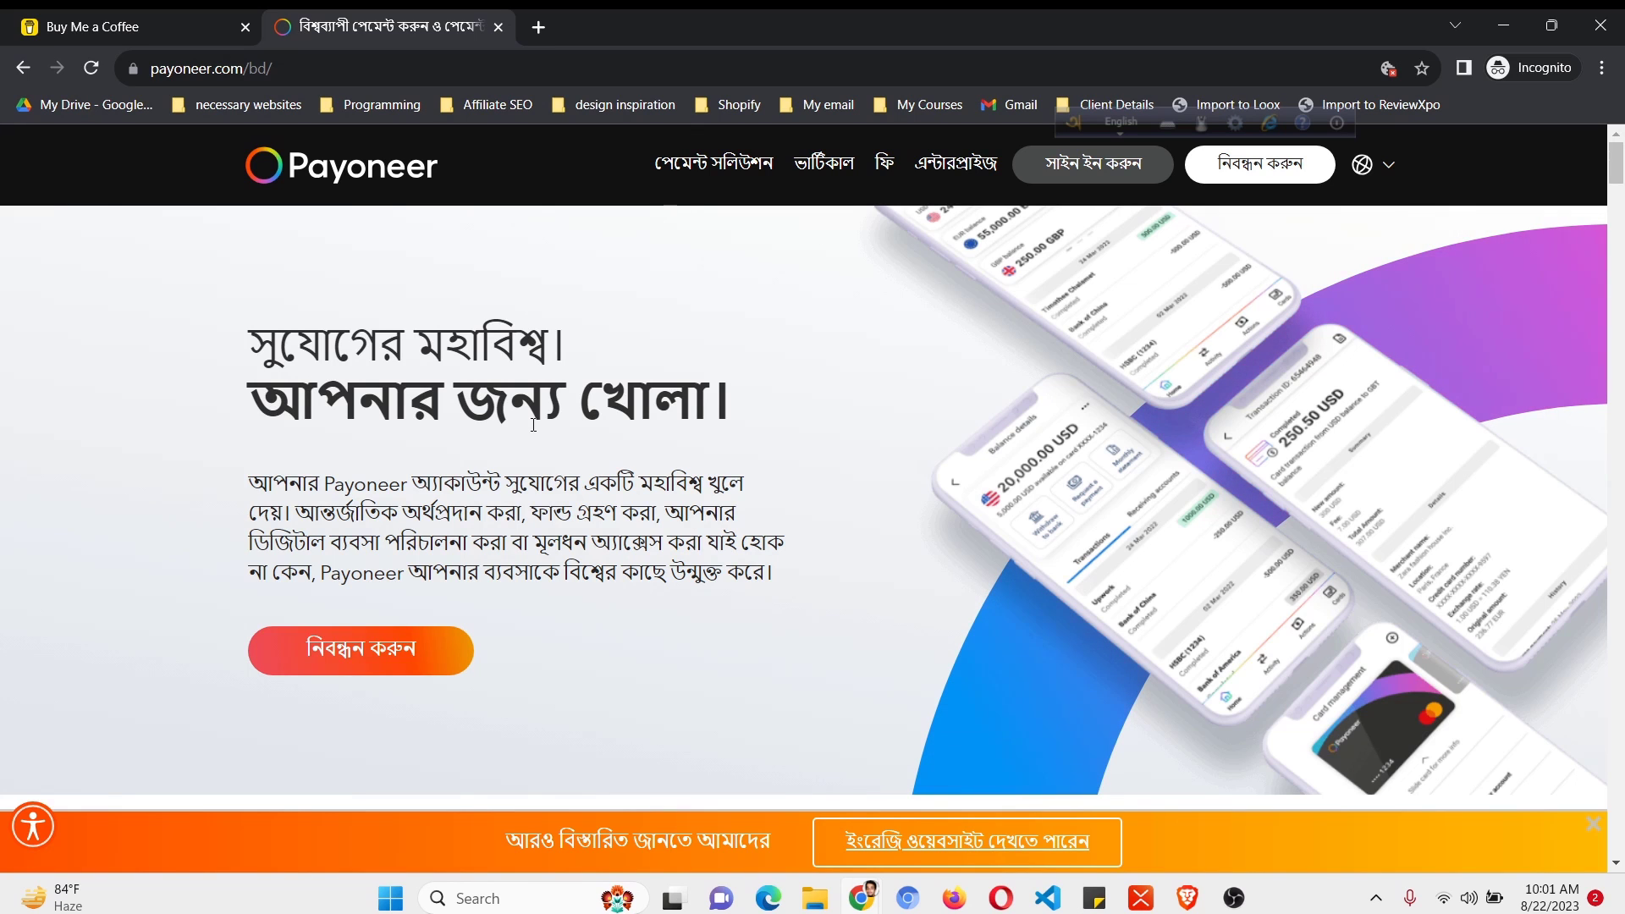
- Start the Payoneer account sign-up, then go back to the Buy Me a Coffee tab
click(400, 659)
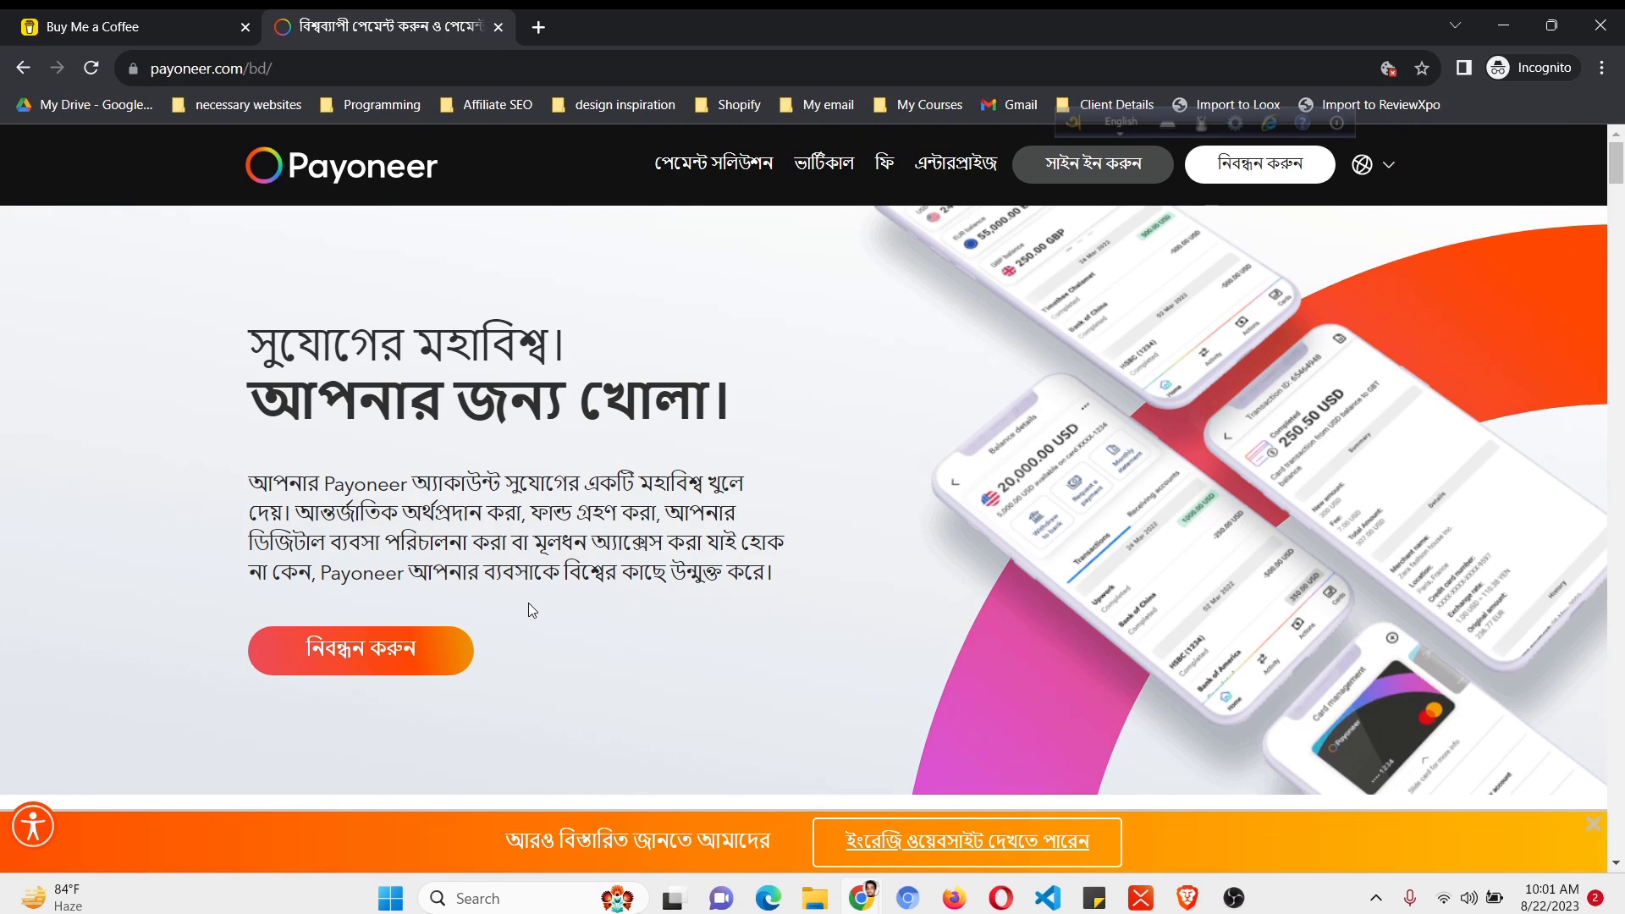
click(218, 17)
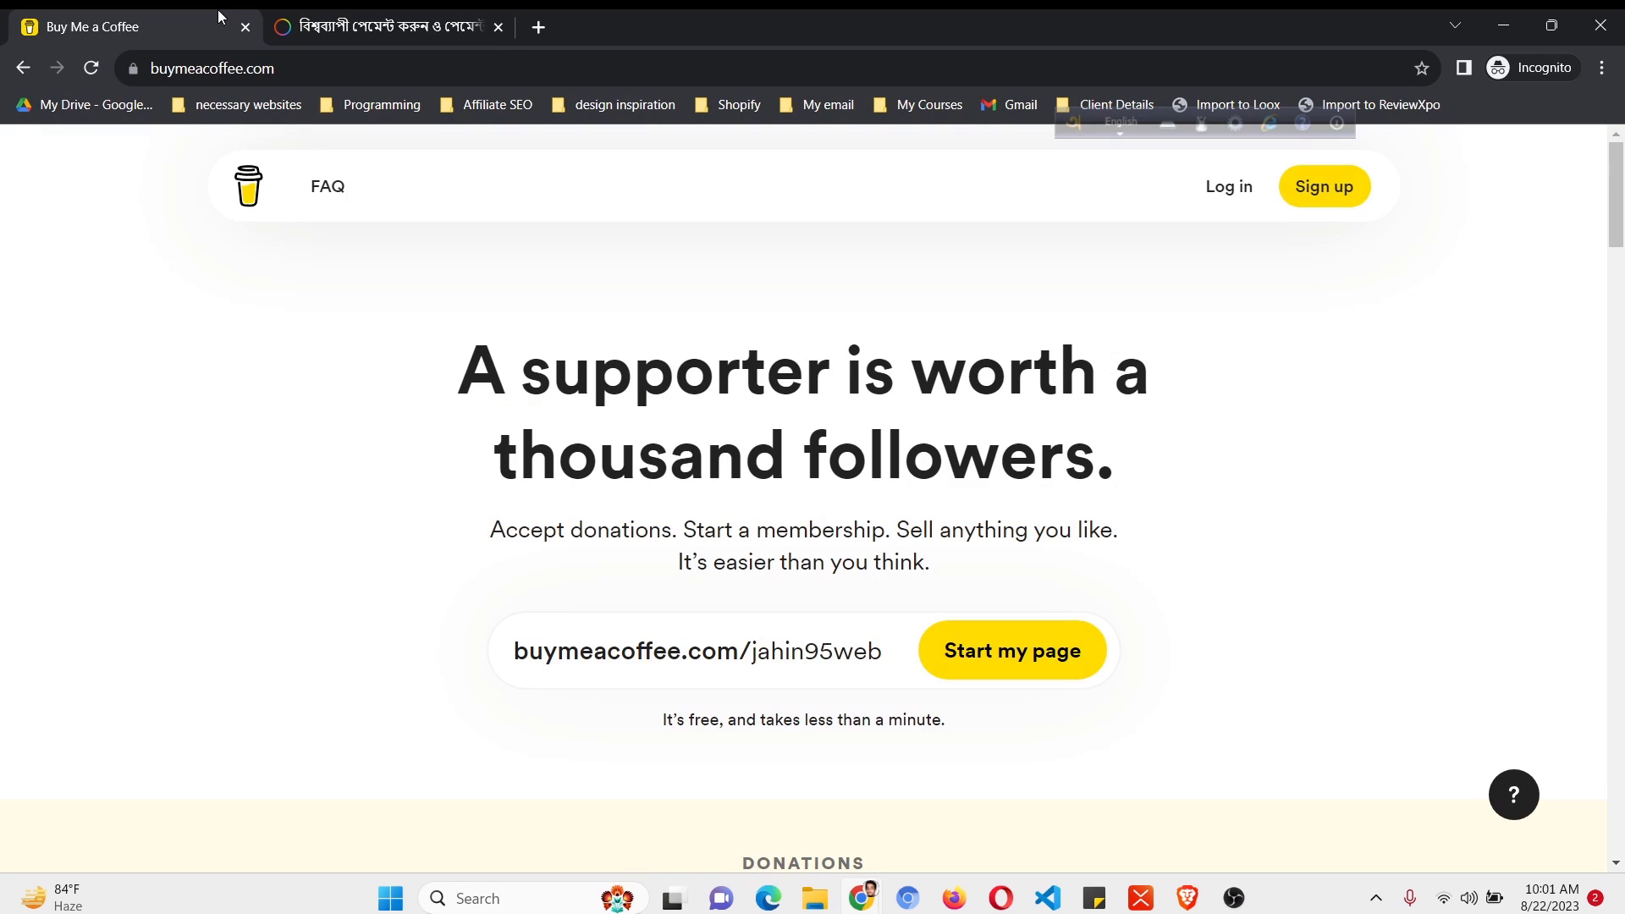
- Return to the regular browser window's logged-in dashboard showing $891 earned from Extras
click(860, 897)
click(760, 787)
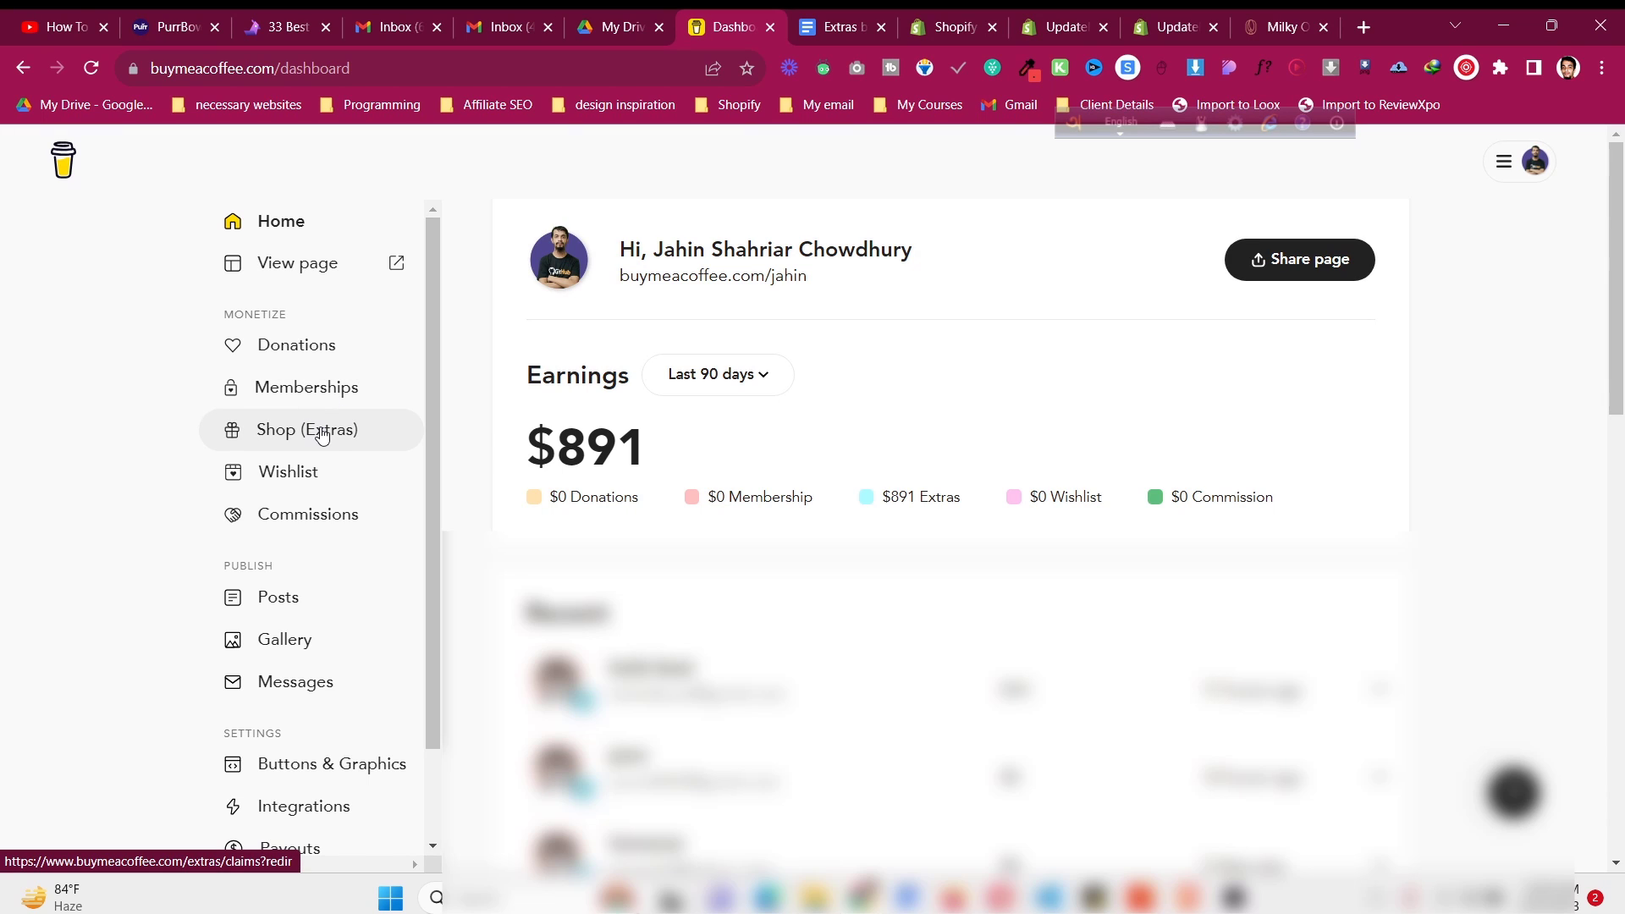
- From Shop's My extras, start a new Digital Download extra pre-filled with the $9 sample ebook
click(321, 435)
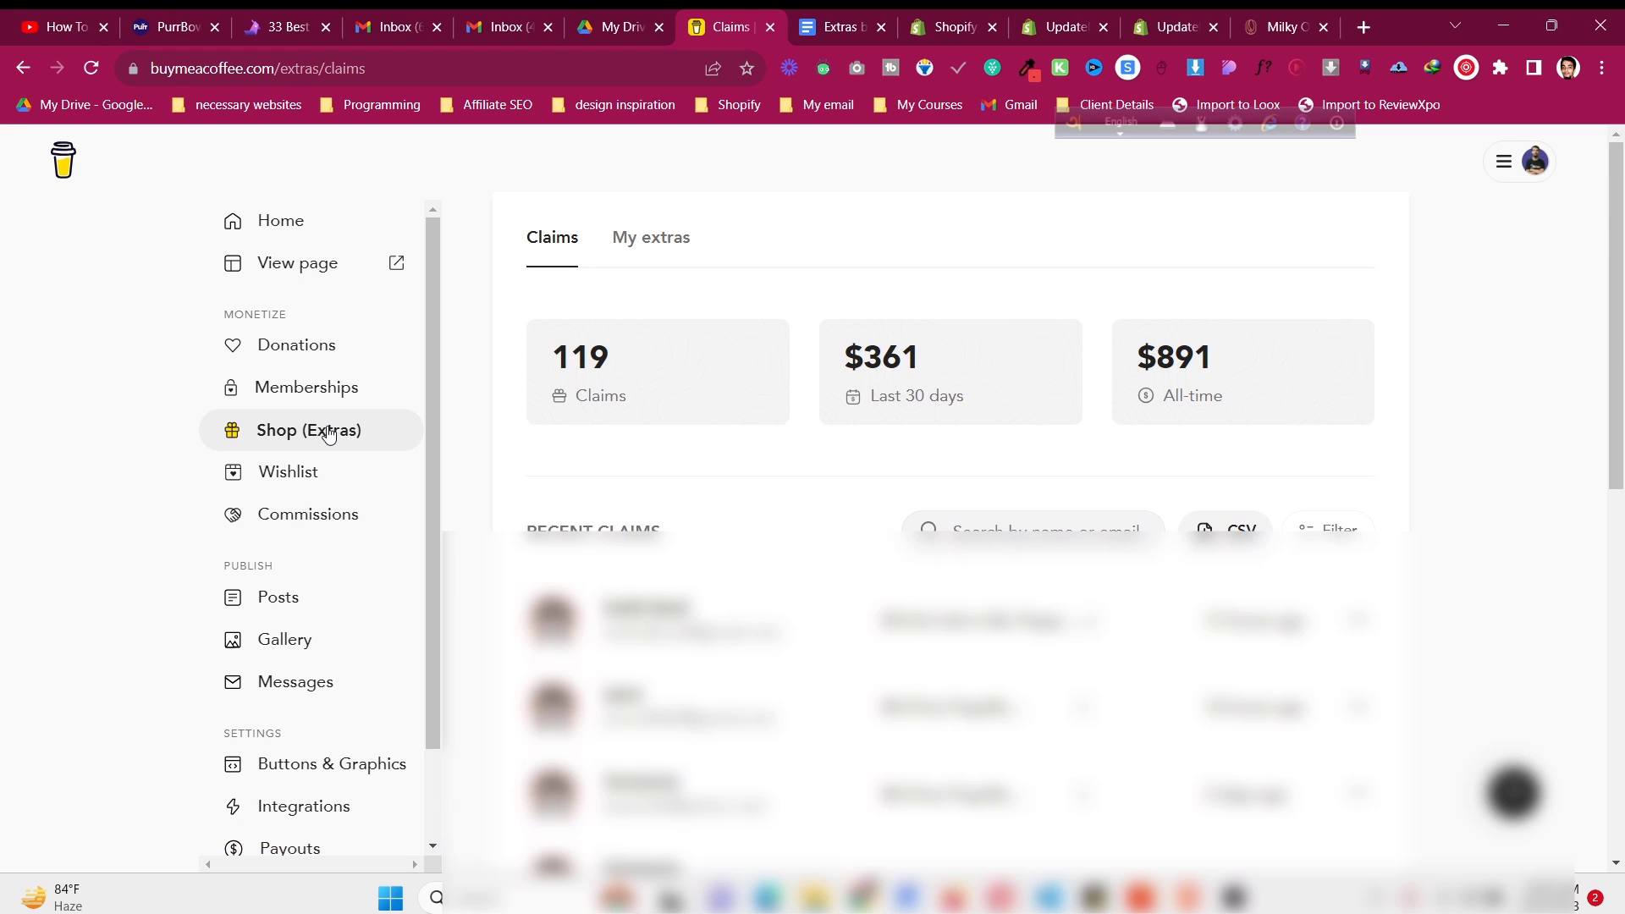
click(618, 244)
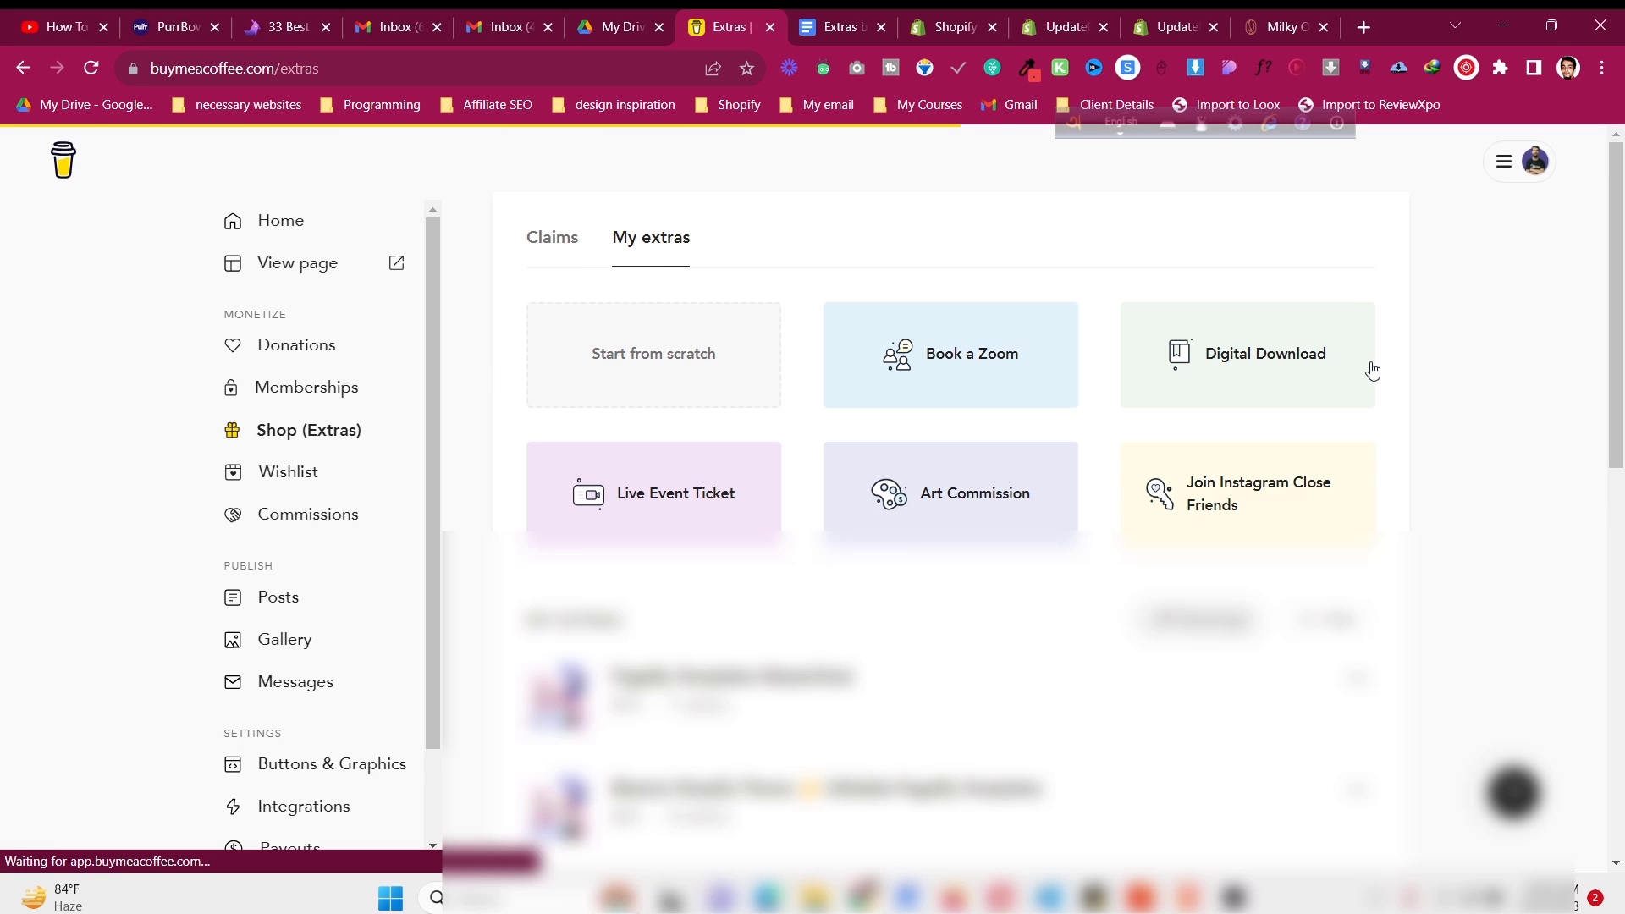
scroll(1372, 371, down, 7)
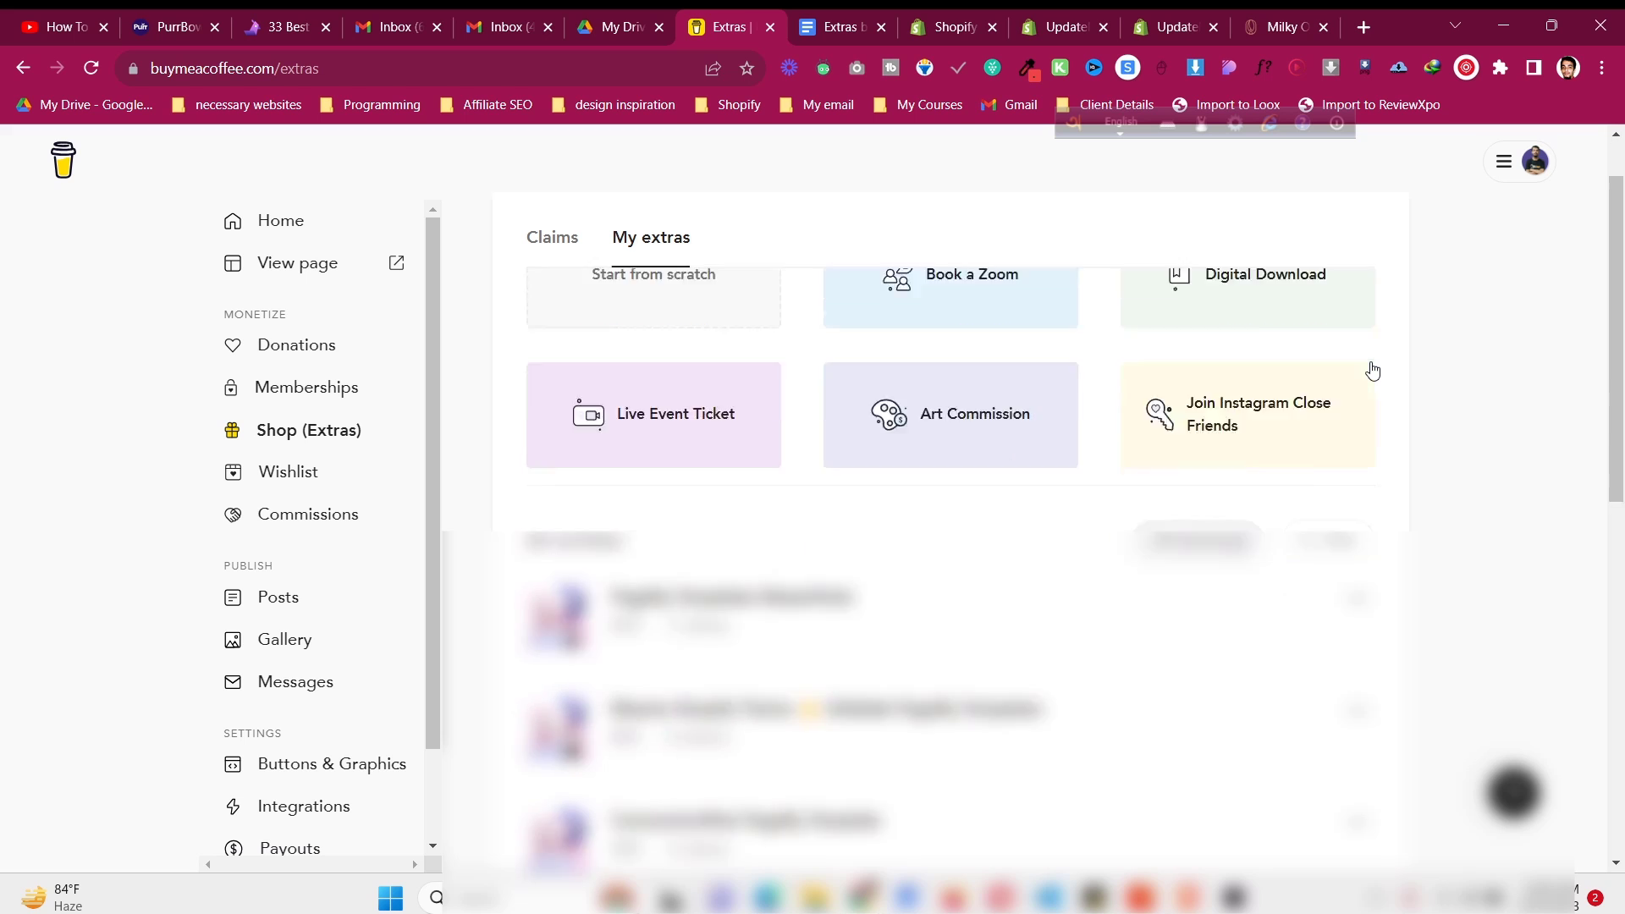
scroll(1372, 371, up, 3)
scroll(1372, 371, up, 5)
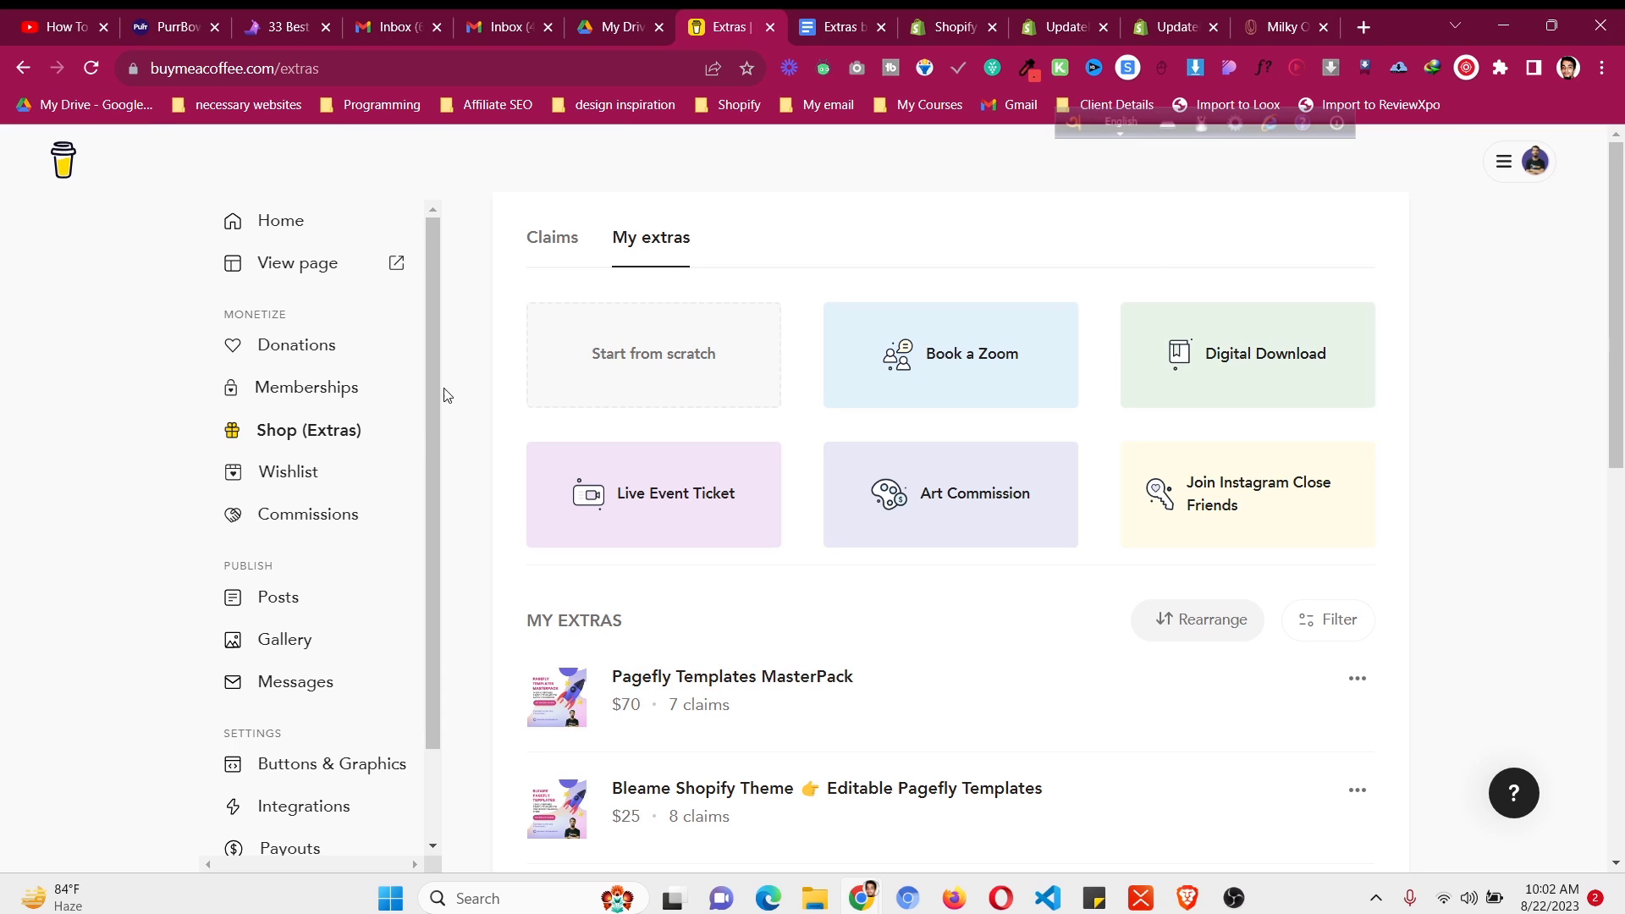
click(1208, 362)
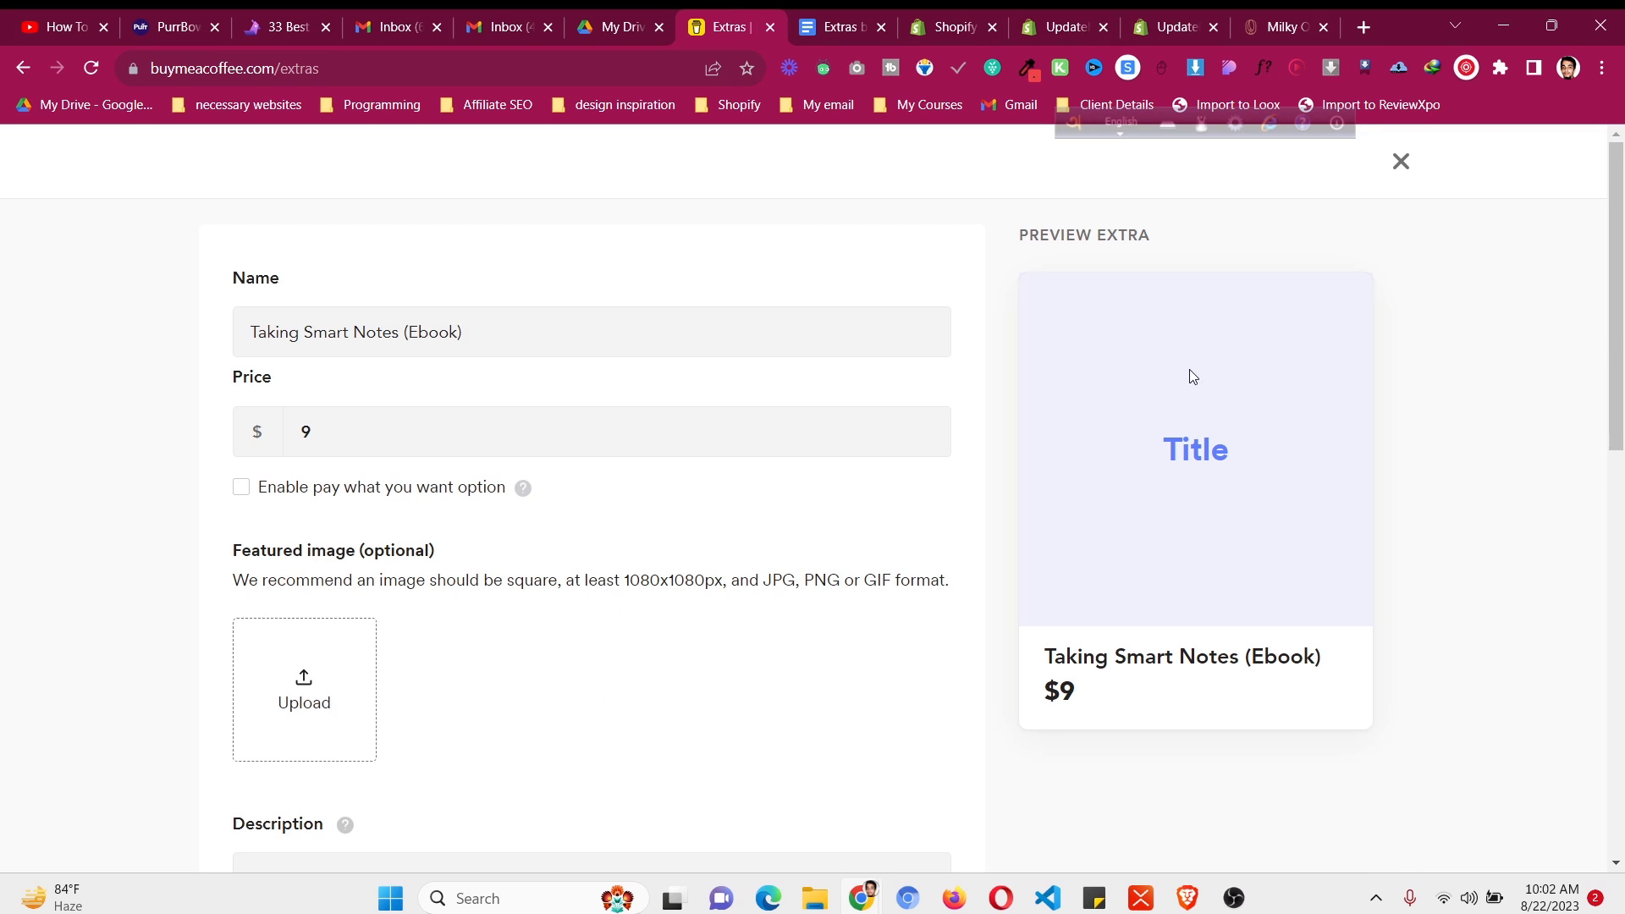
- Rename the extra from the sample ebook to 'Shopify Templates'
click(452, 339)
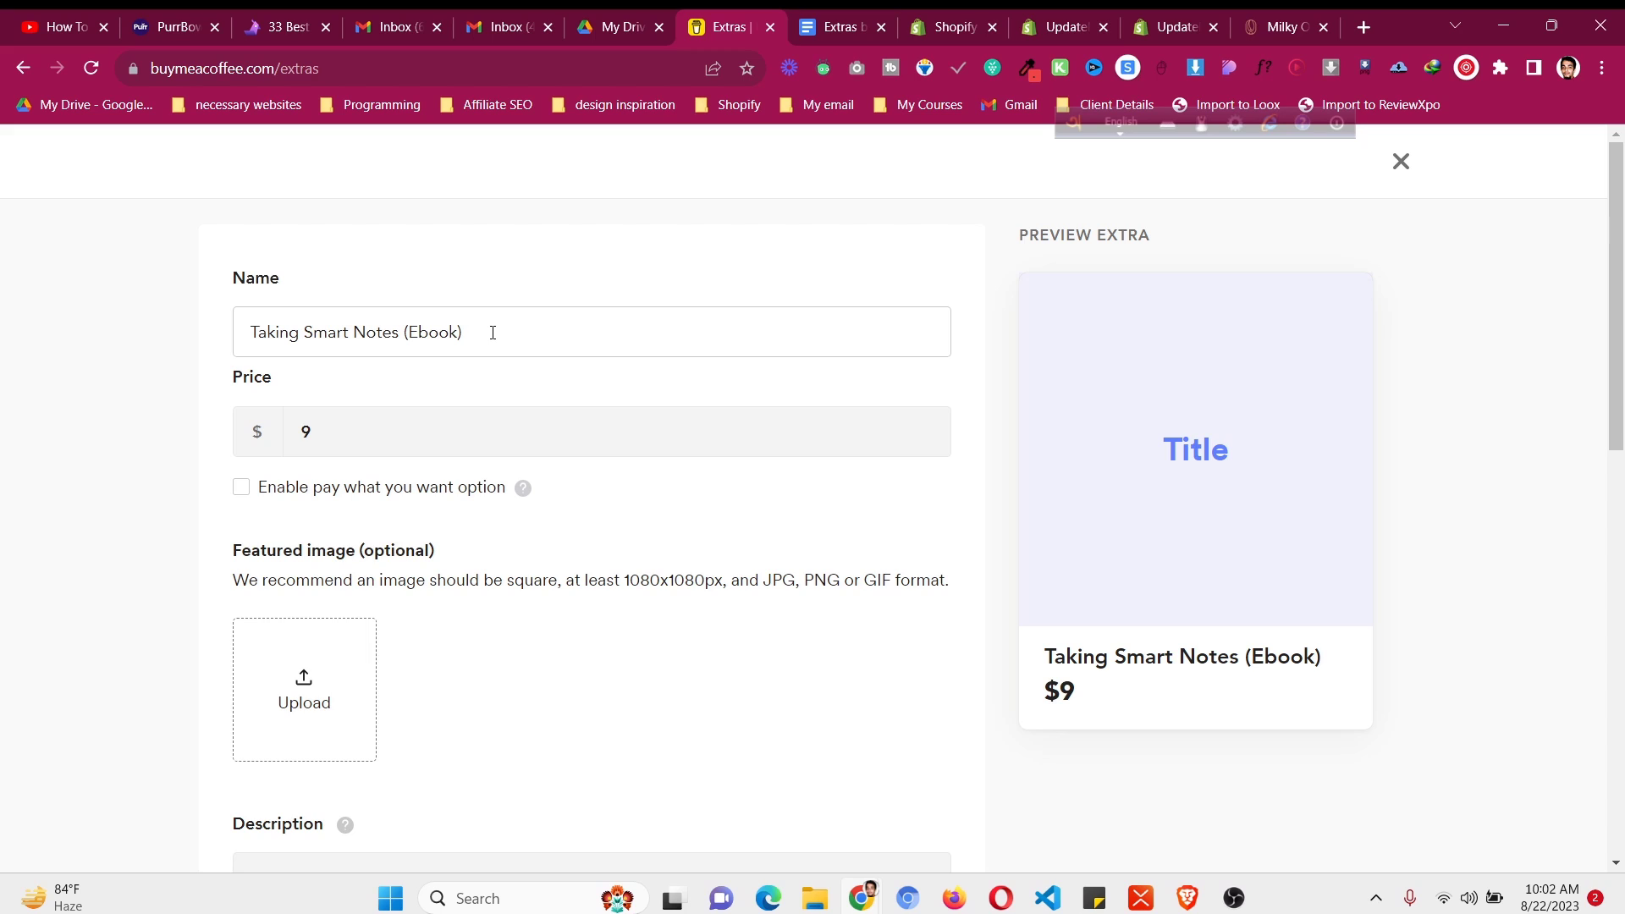
key(ctrl+a)
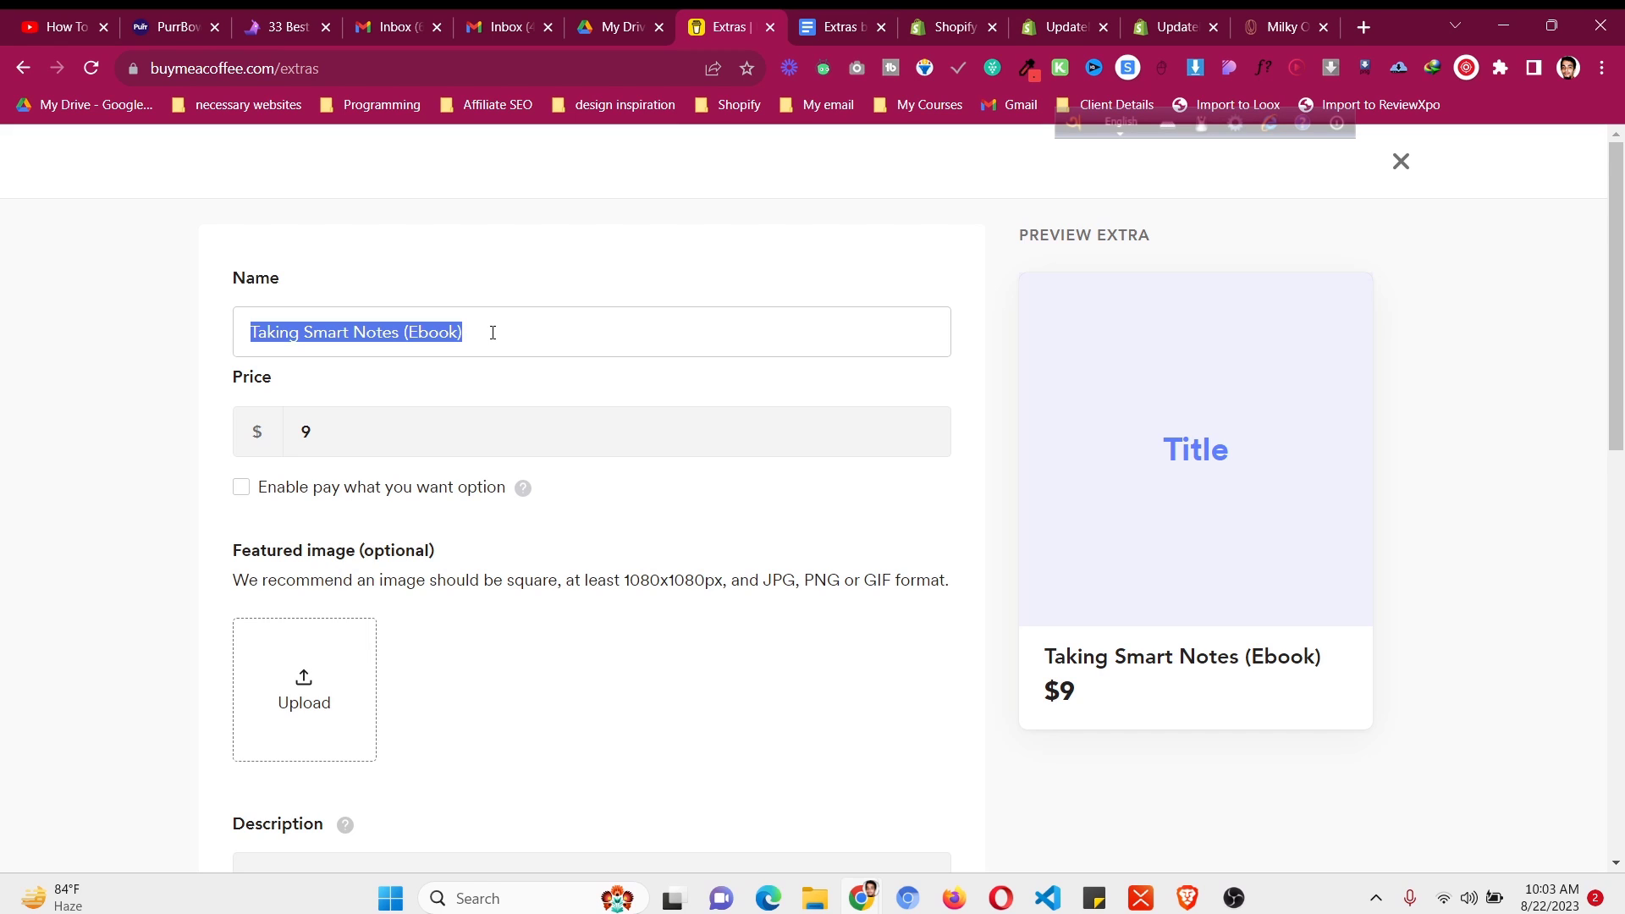
text(Shopify Tem)
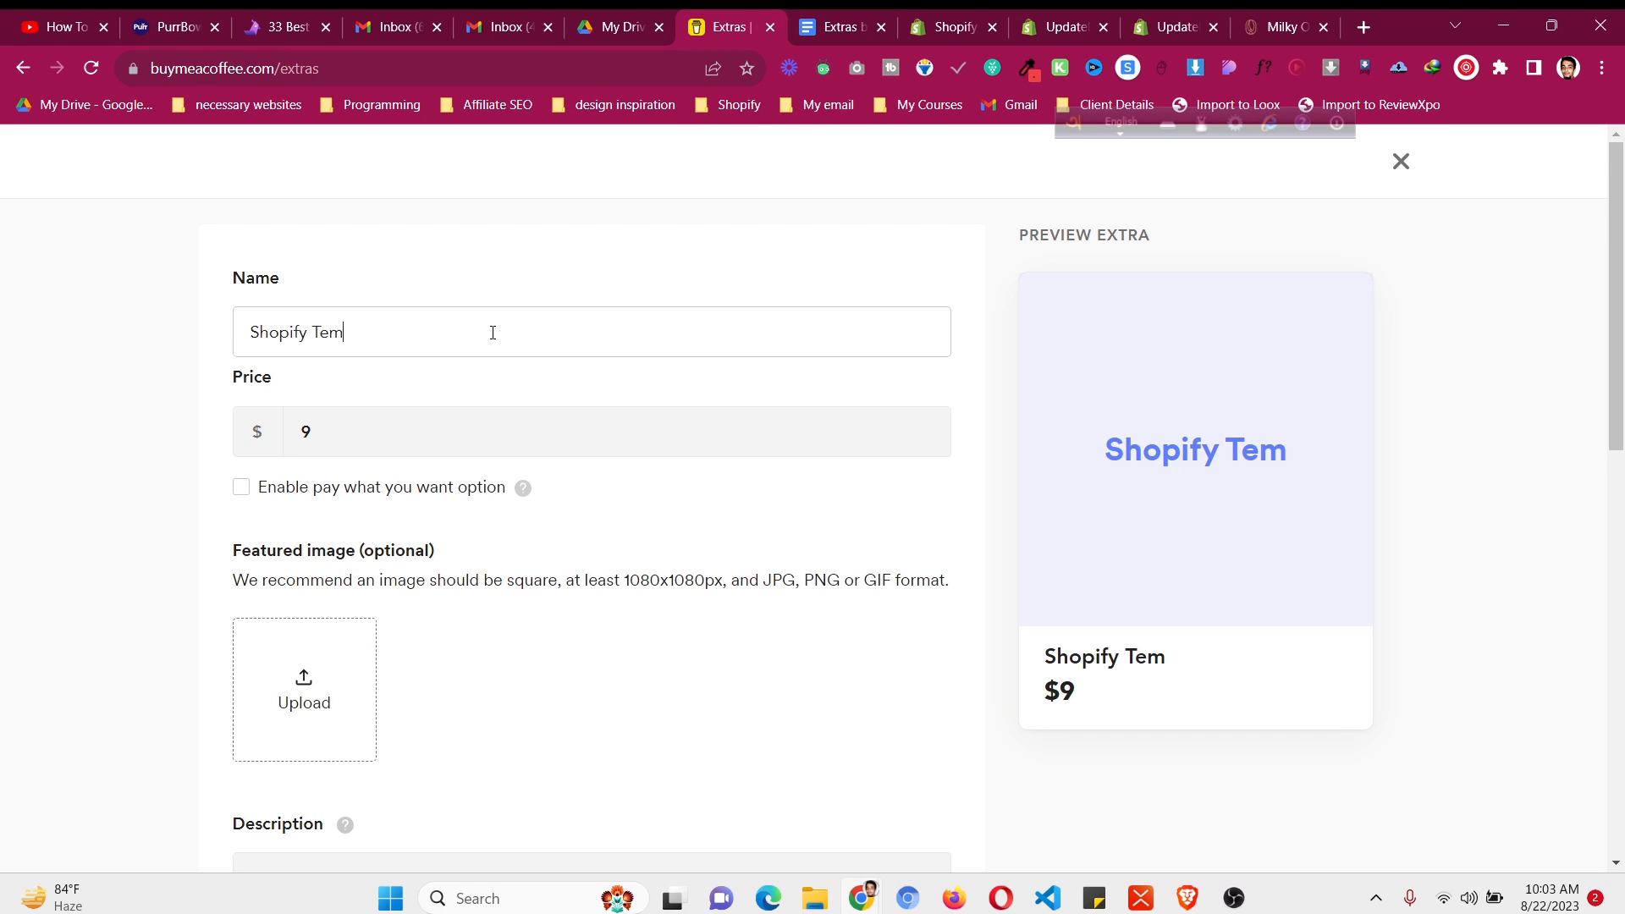
text(plates)
- Edit the extra's price and try the pay-what-you-want option
click(457, 437)
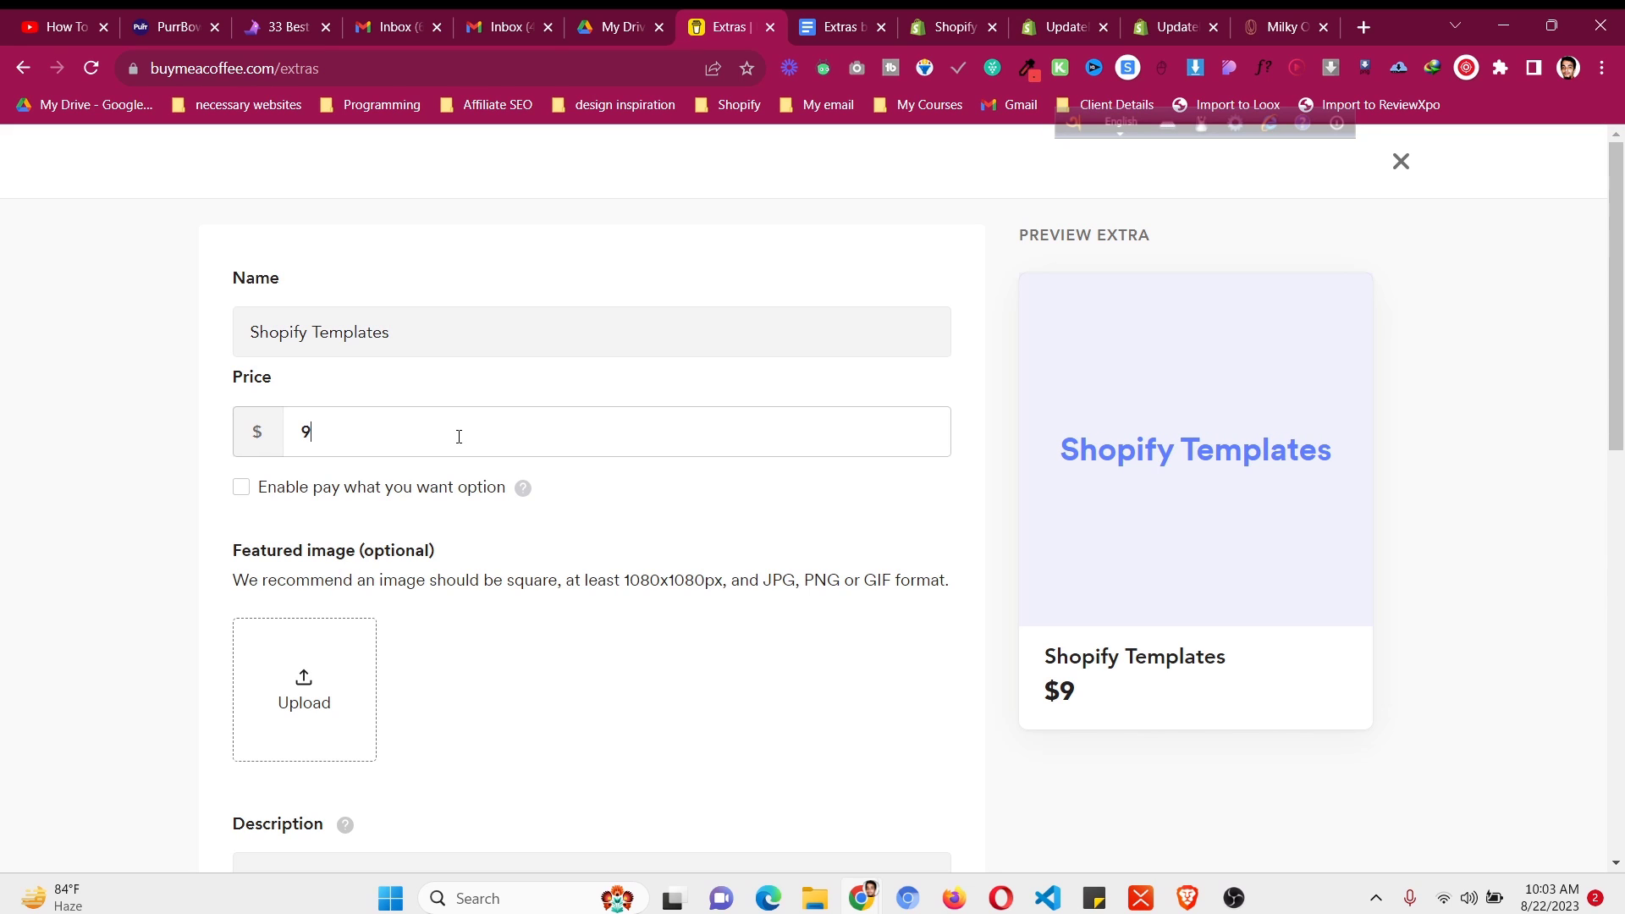
key(ctrl+a)
text(2)
click(387, 492)
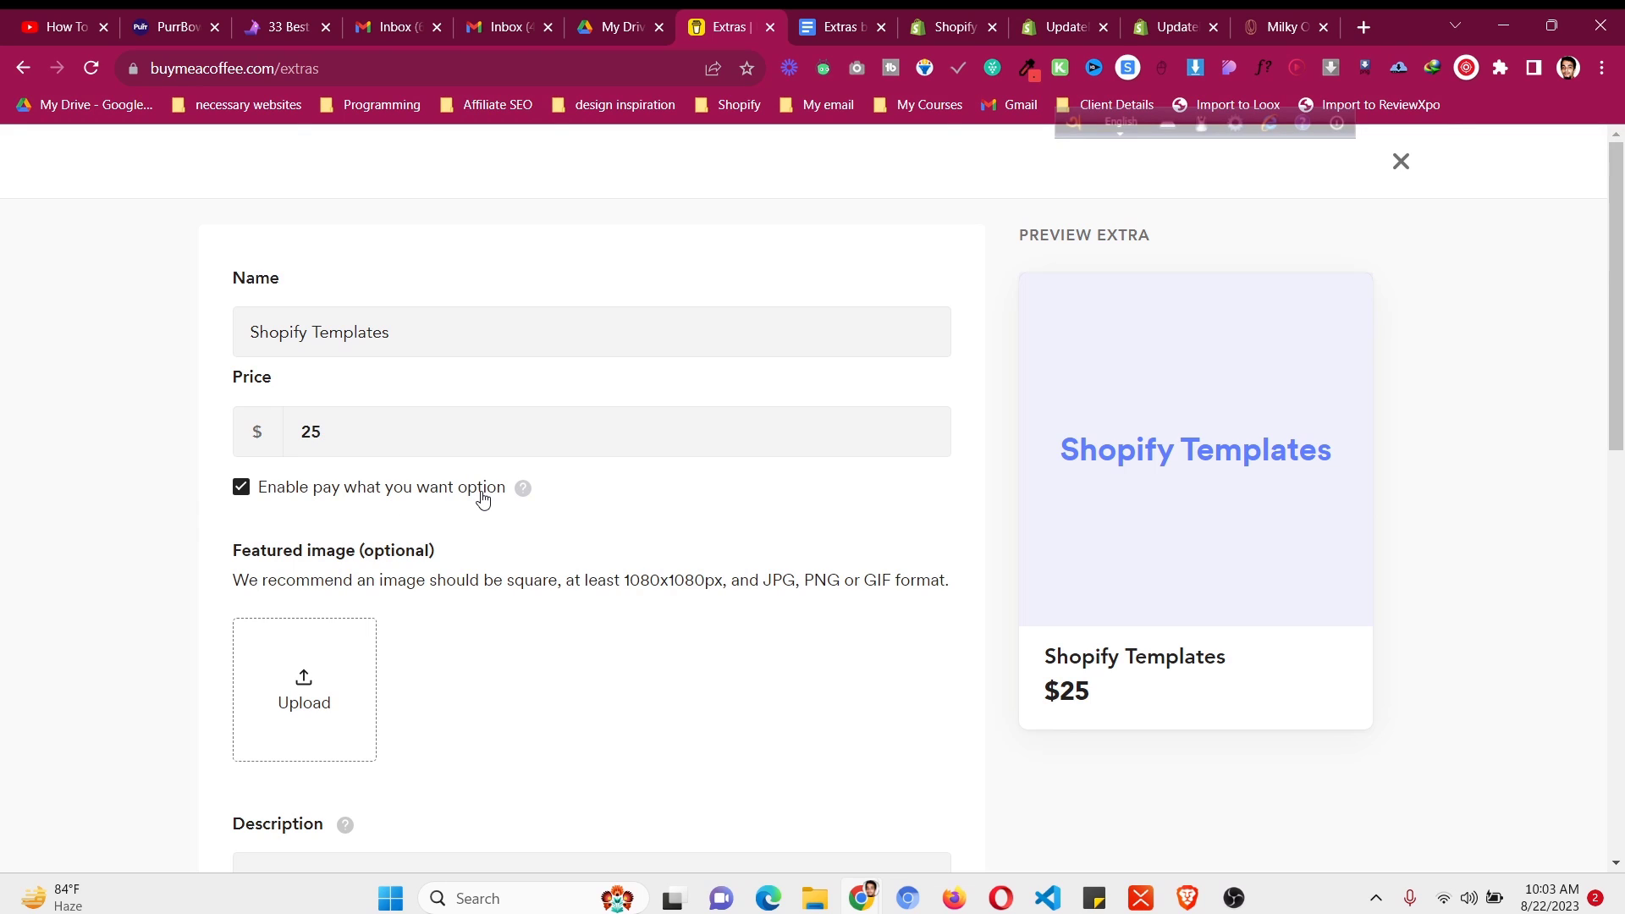
mouse_move(521, 492)
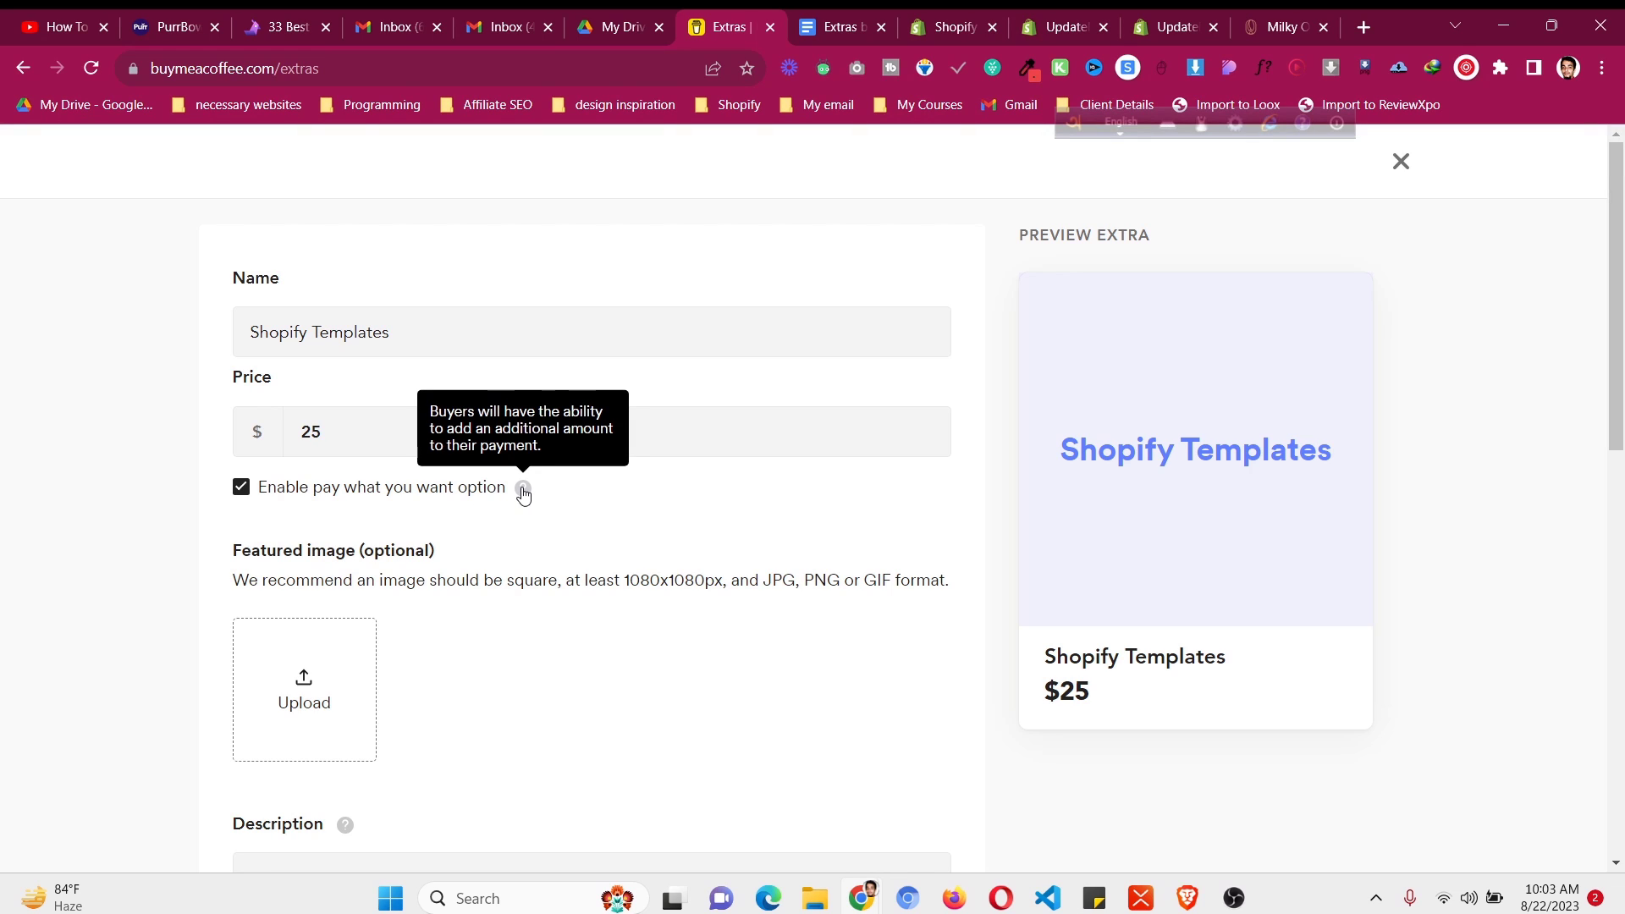
click(368, 427)
click(413, 524)
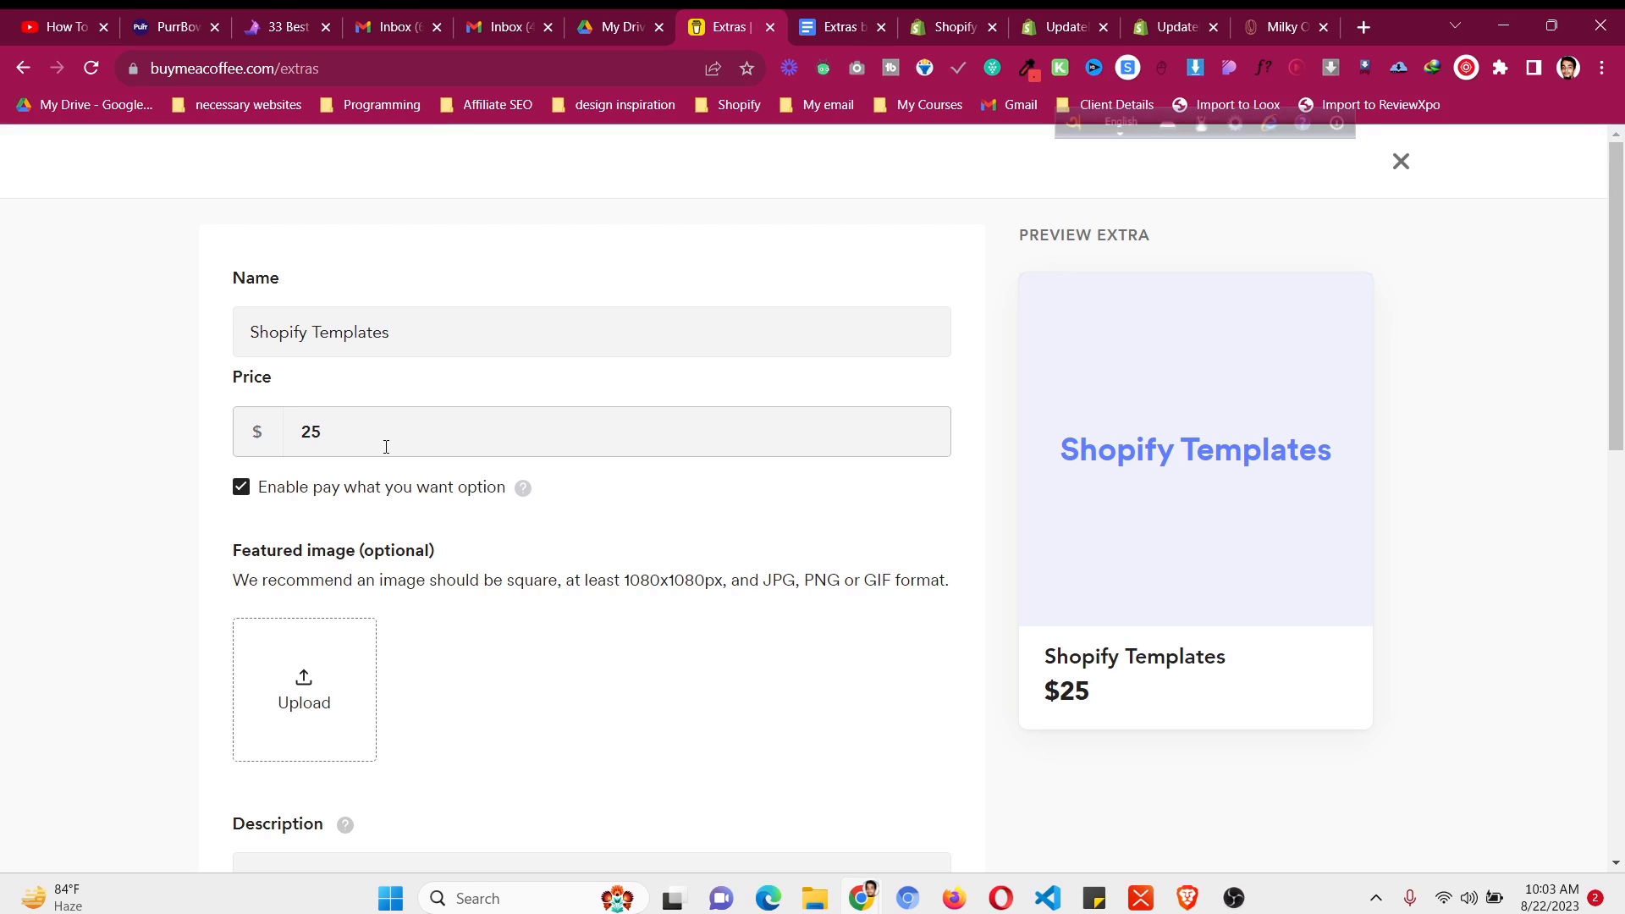
- Set a fixed price of $25 with pay-what-you-want turned off
click(385, 446)
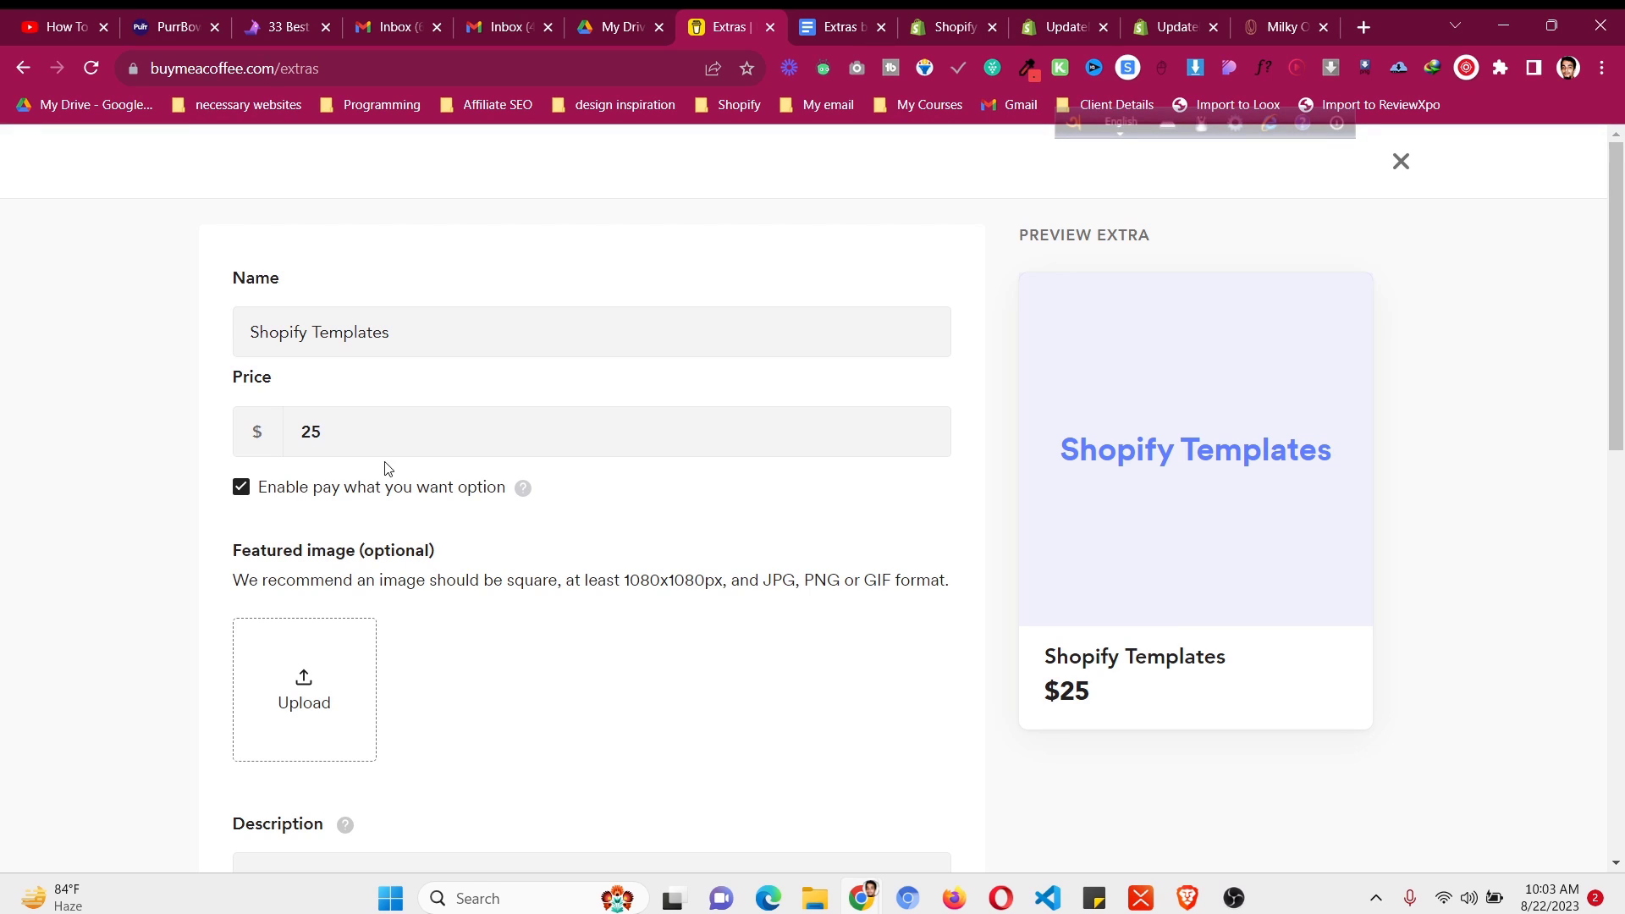
click(389, 482)
click(382, 435)
double_click(384, 442)
key(BackSpace)
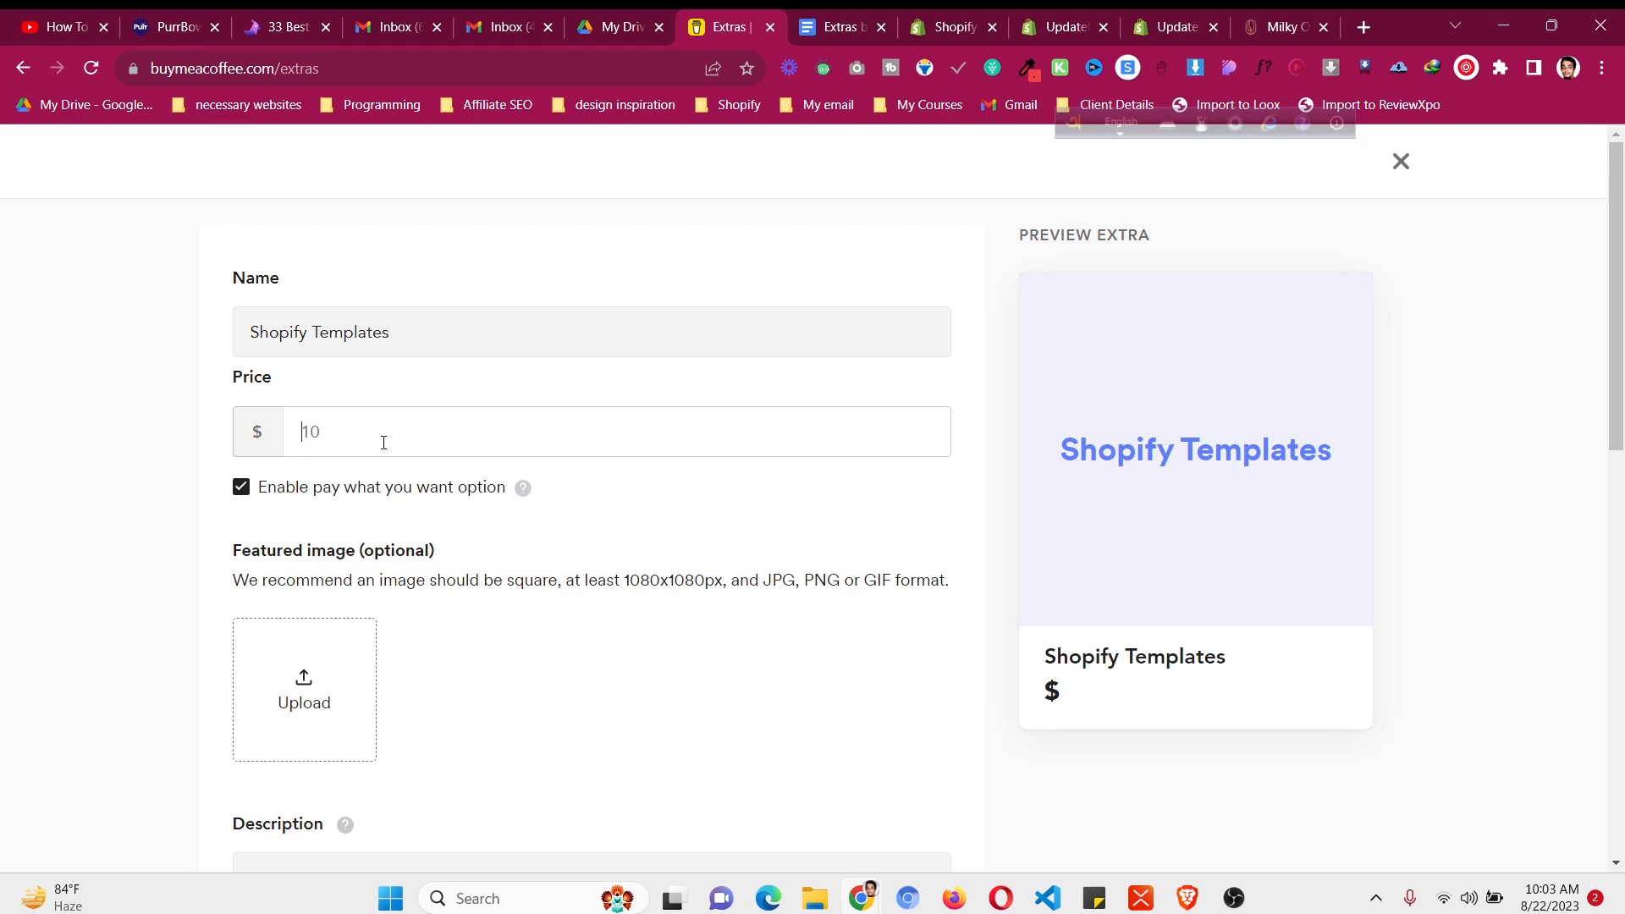
text(0)
click(709, 531)
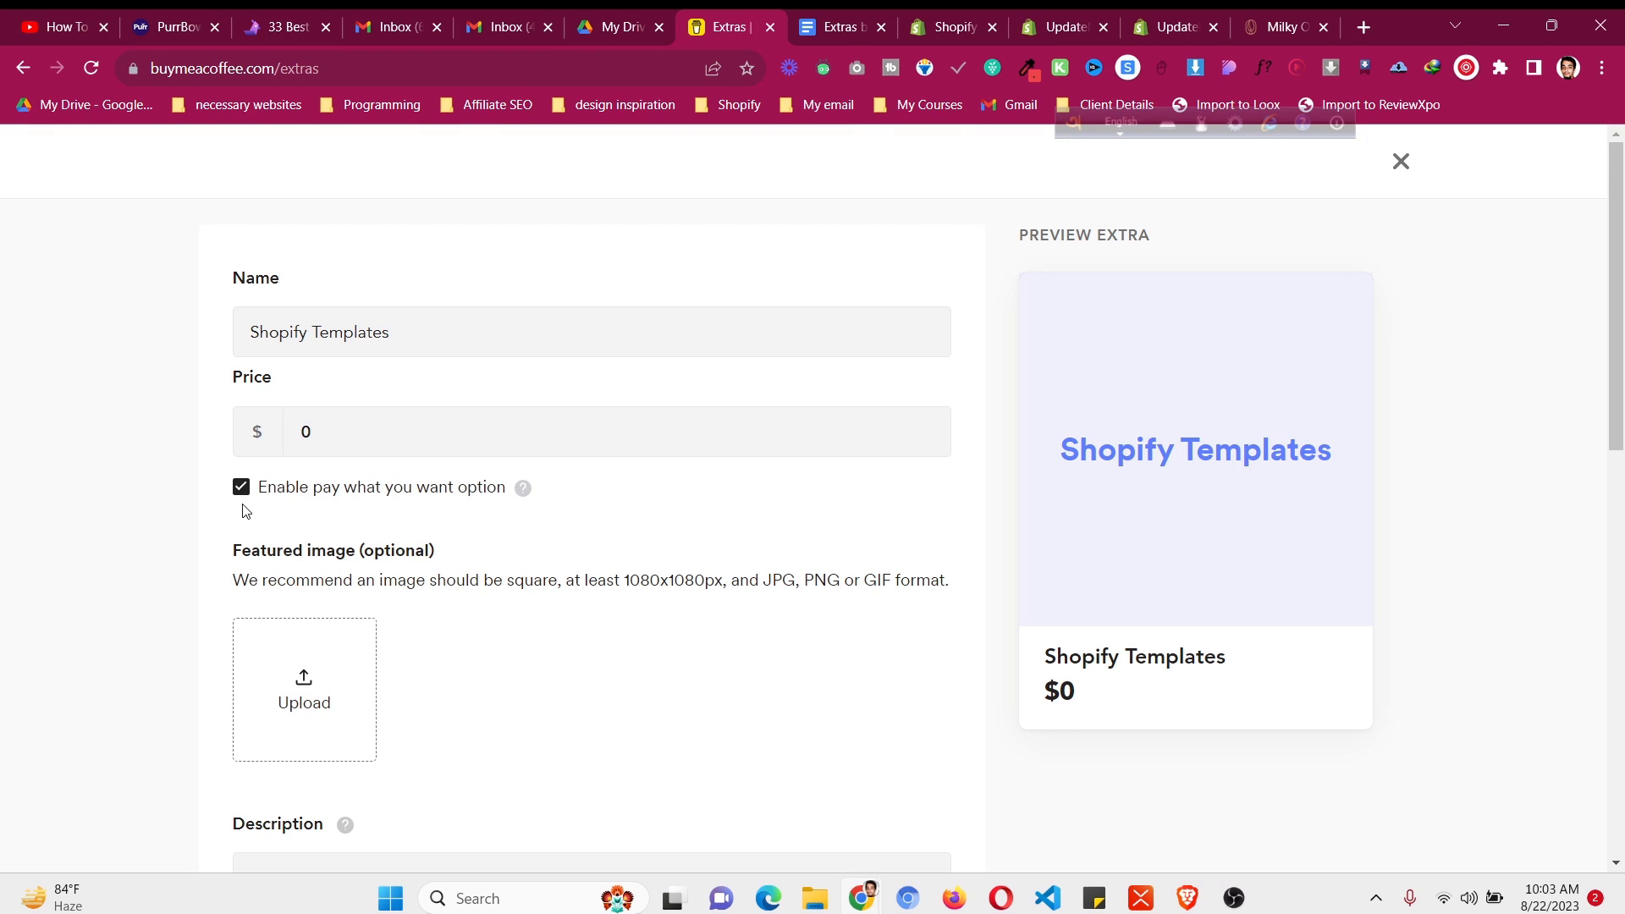
click(319, 447)
text(25)
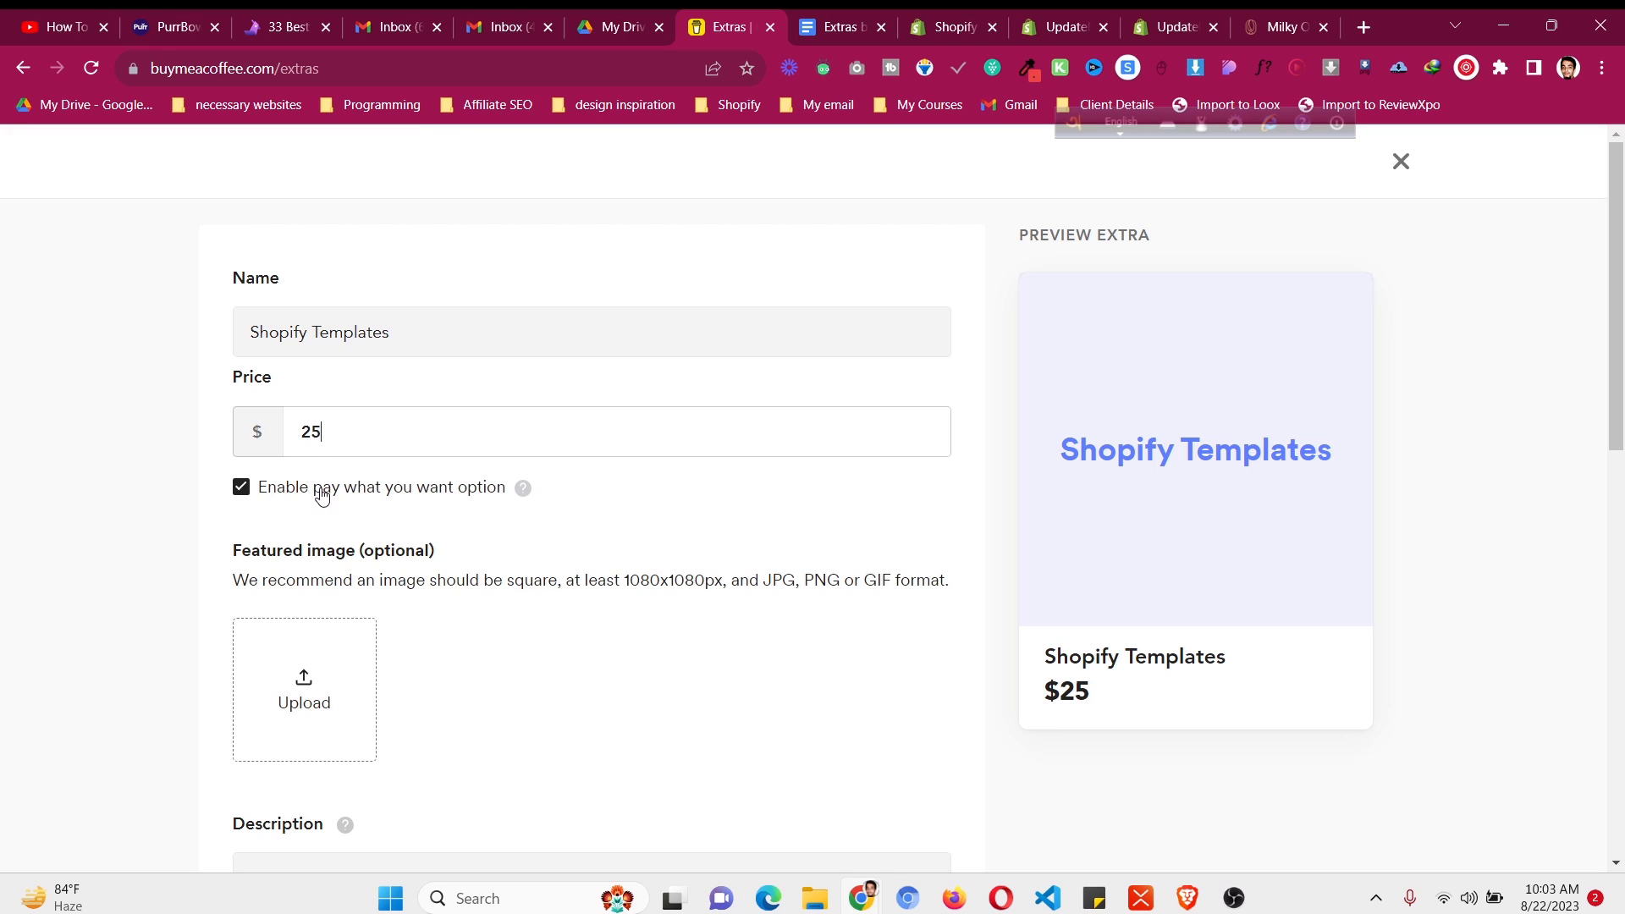
click(321, 497)
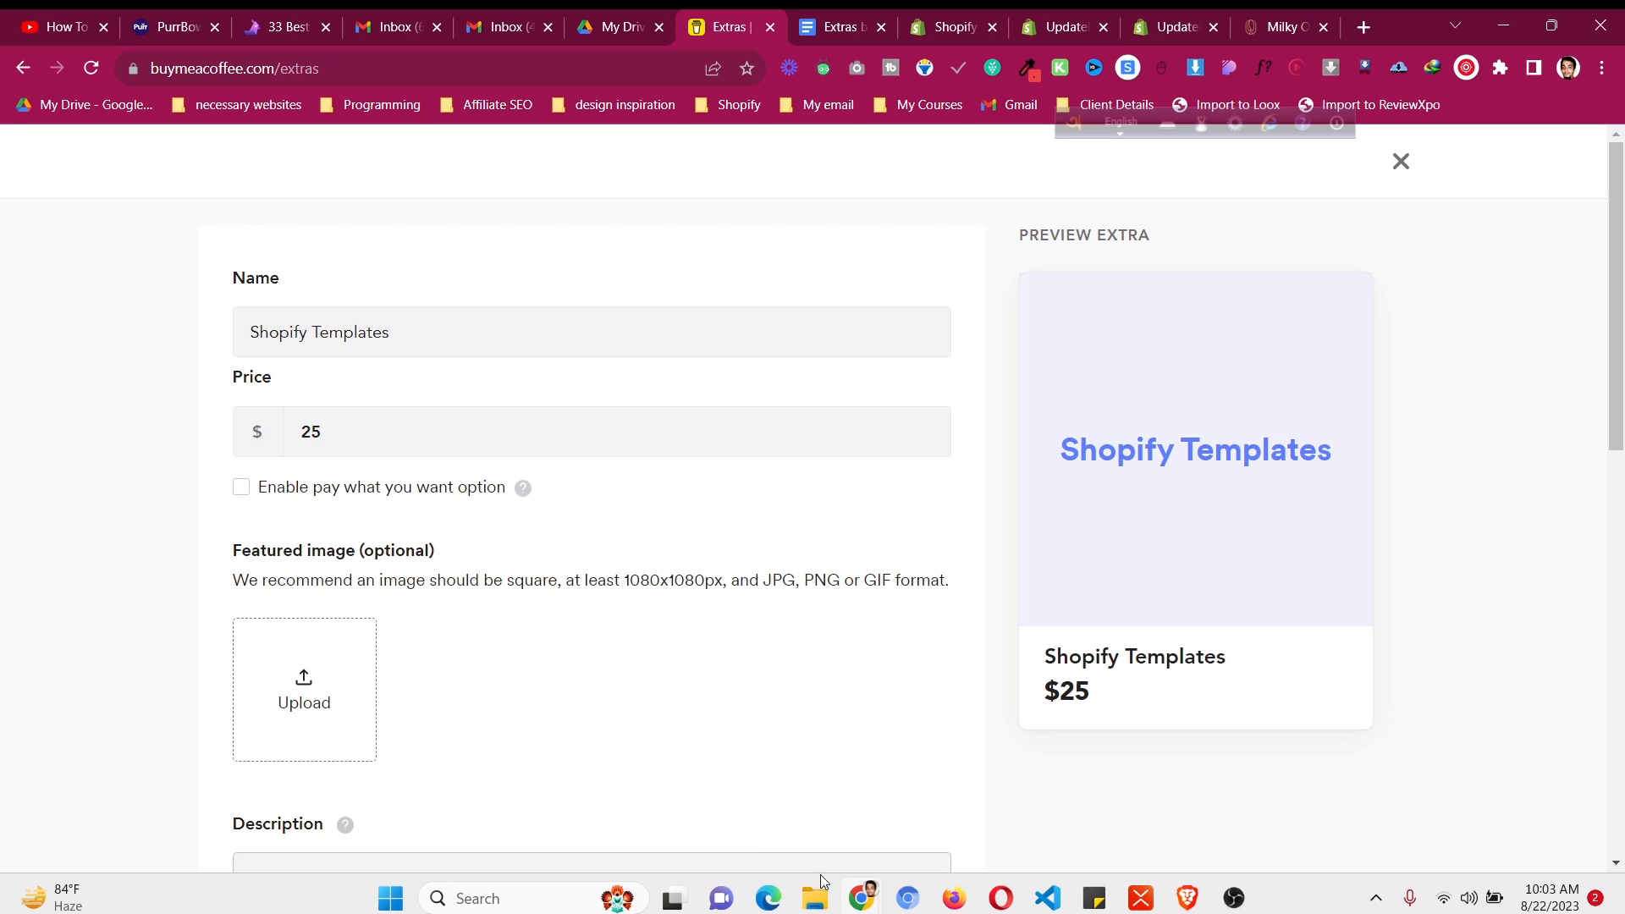
- Look through the Downloads folder, then return to the Buy Me a Coffee extras window
click(815, 898)
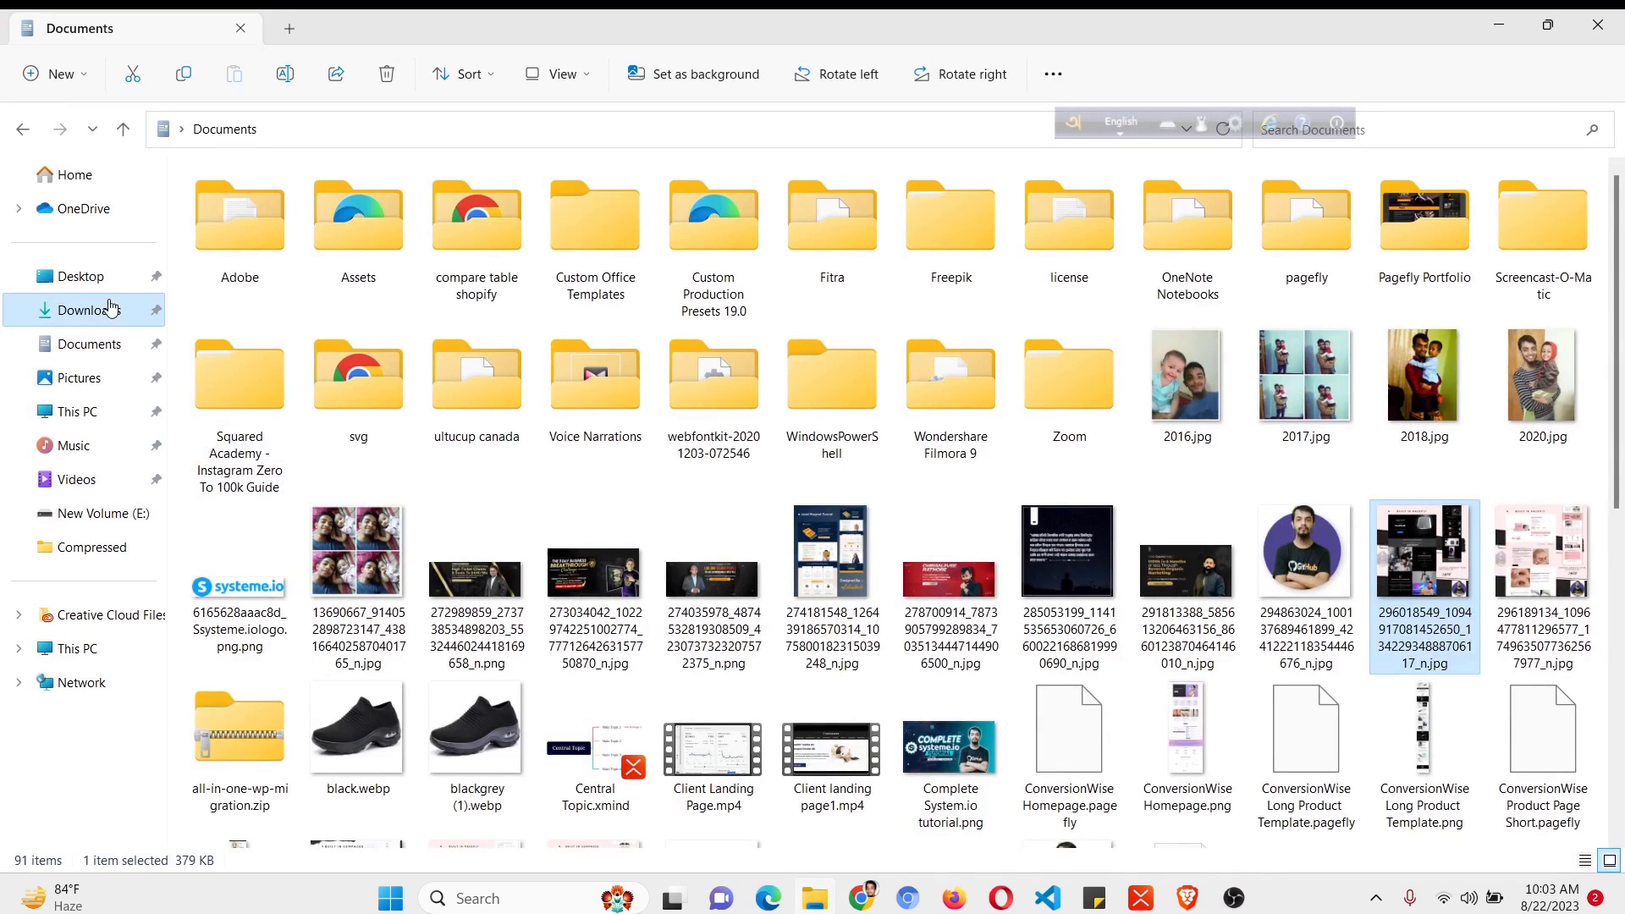
click(88, 309)
scroll(1565, 381, down, 4)
scroll(1589, 420, down, 5)
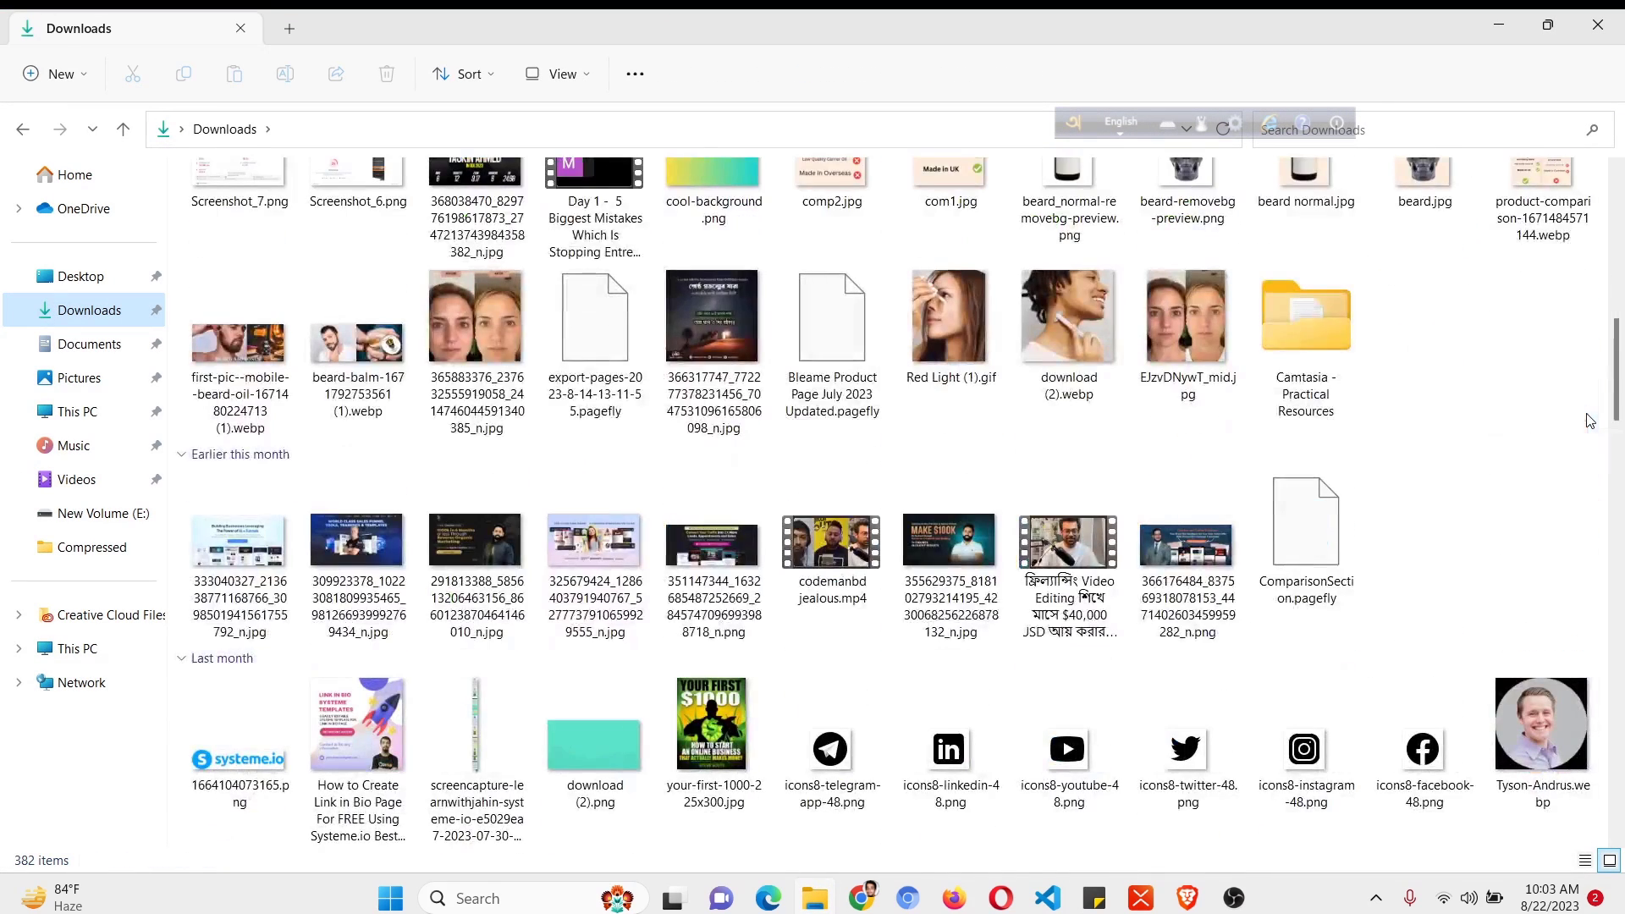
scroll(1589, 421, down, 4)
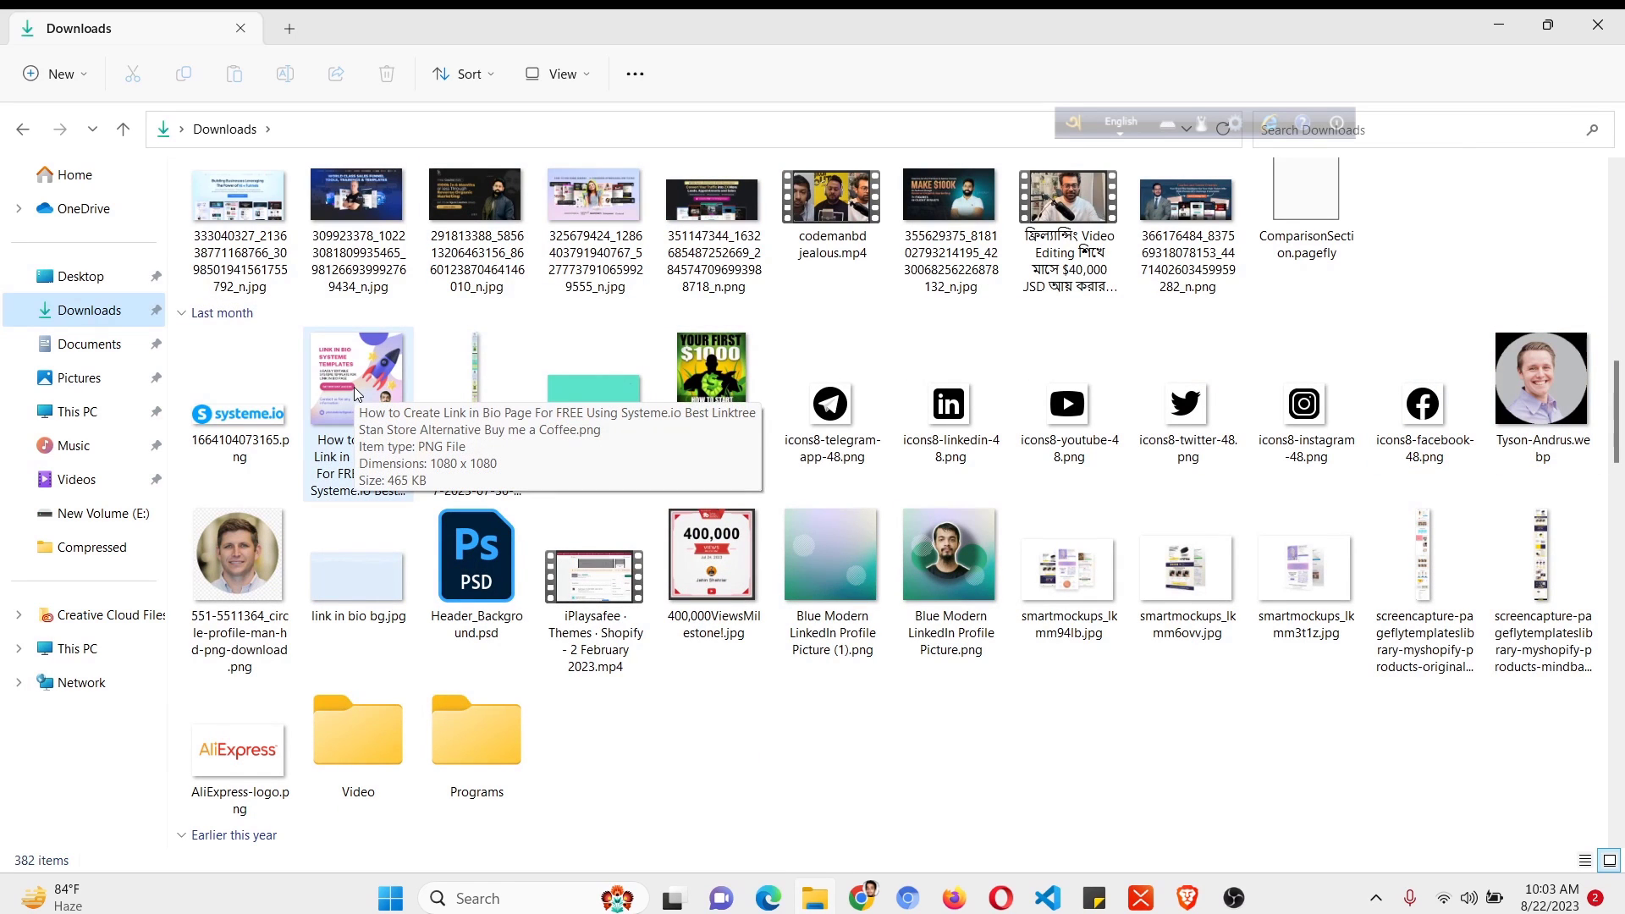
mouse_move(863, 897)
click(848, 715)
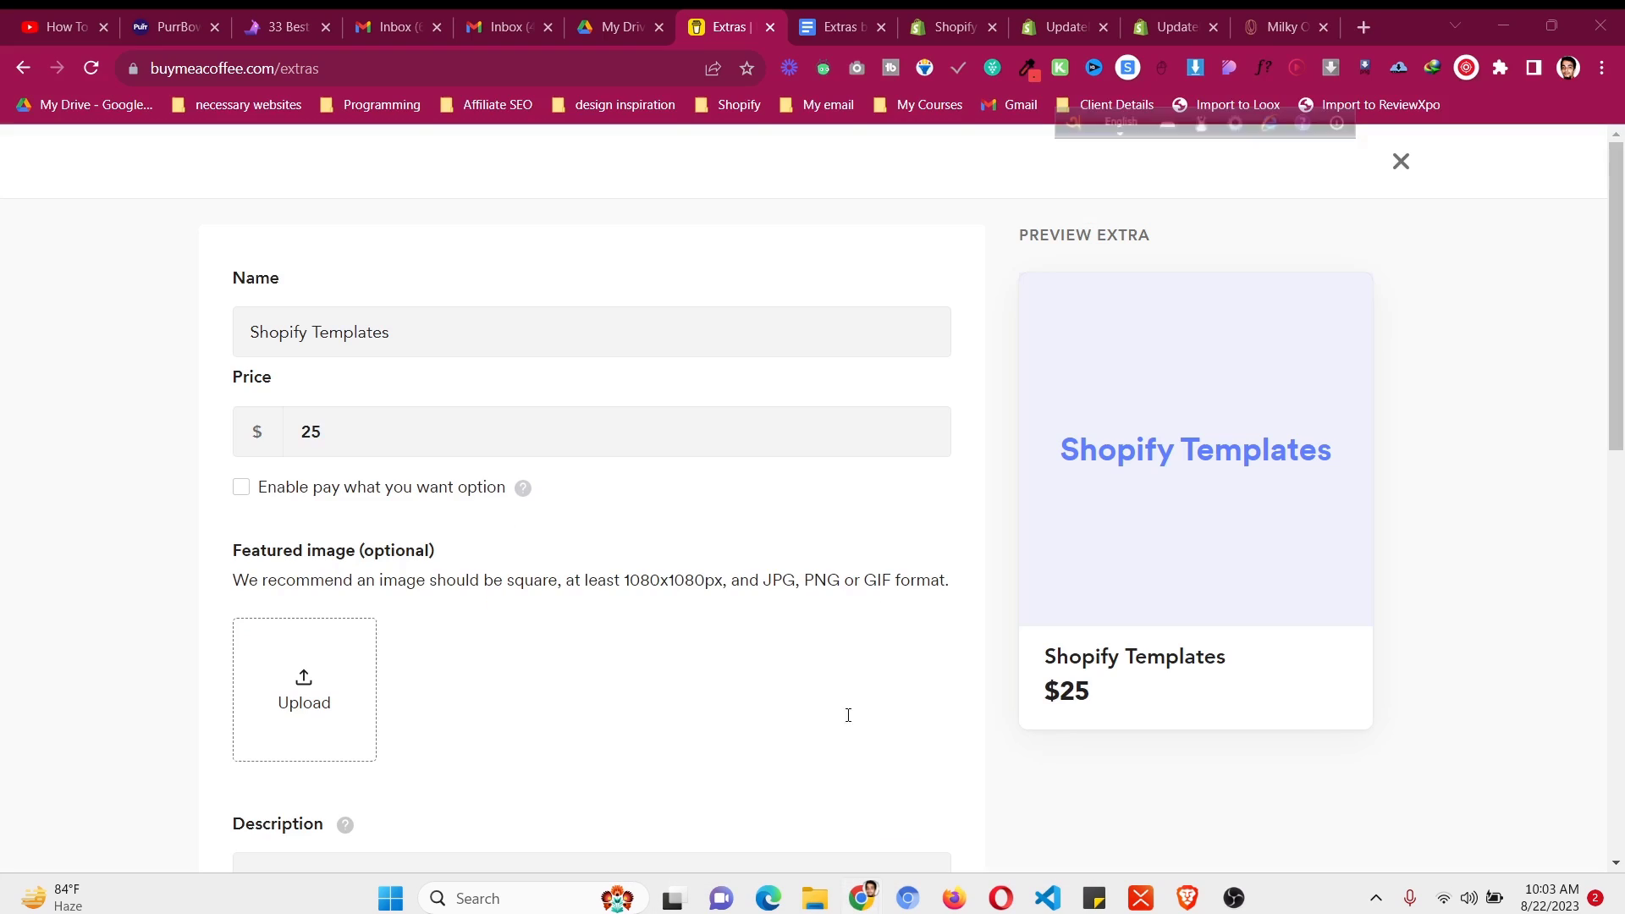
- Open Canva in a new tab and browse the square Instagram post templates
click(1364, 29)
text(canva.com)
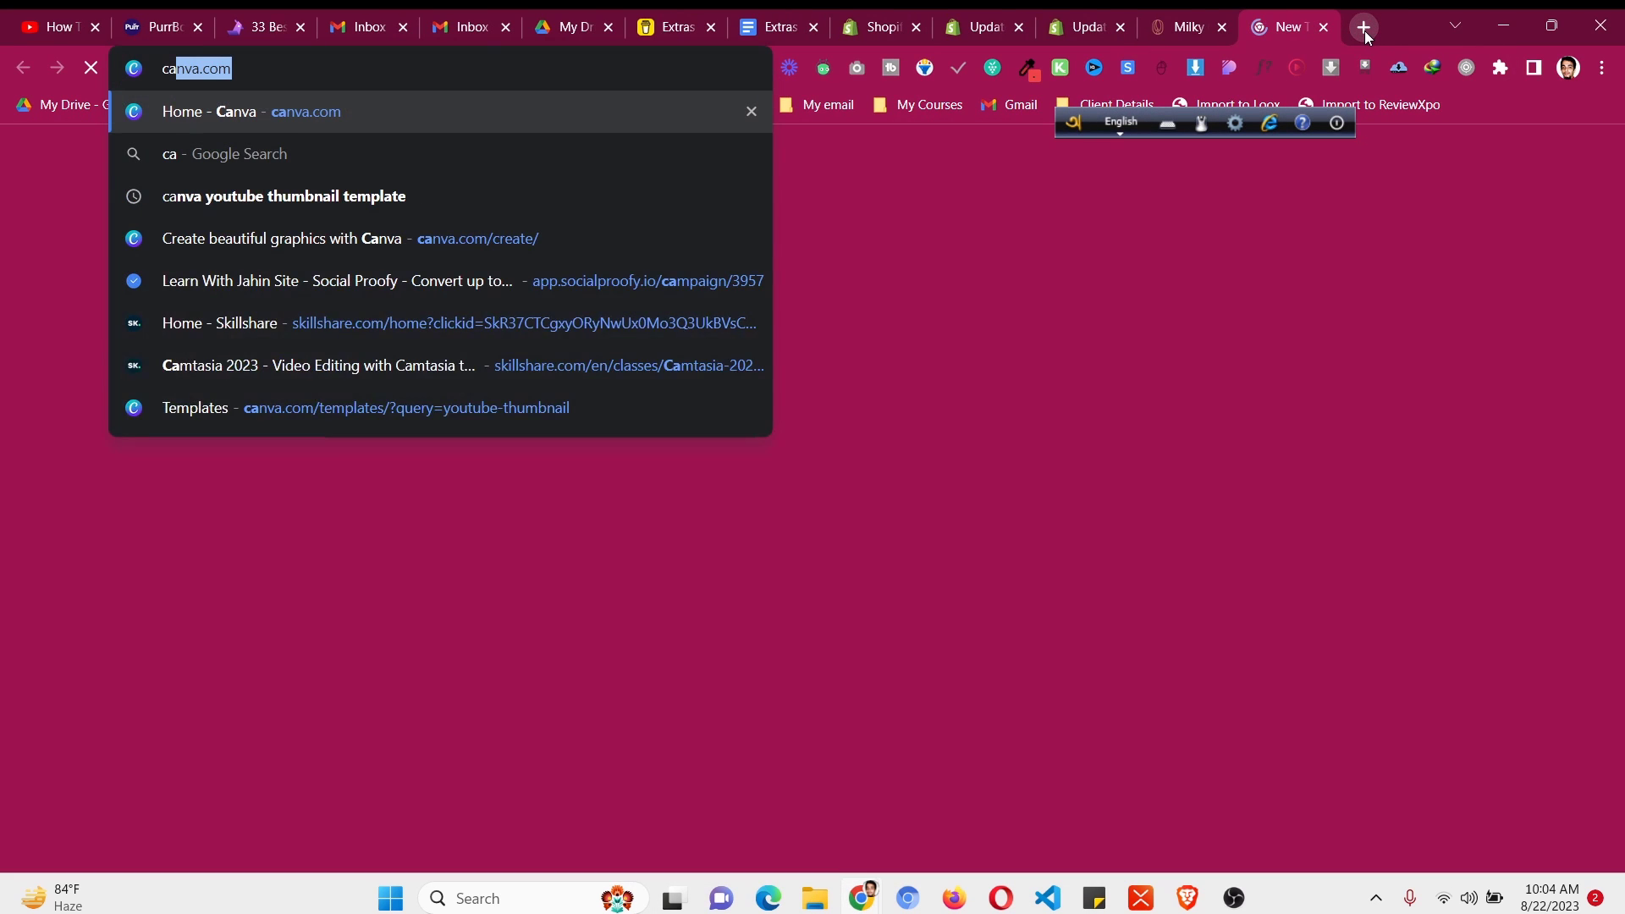
key(Return)
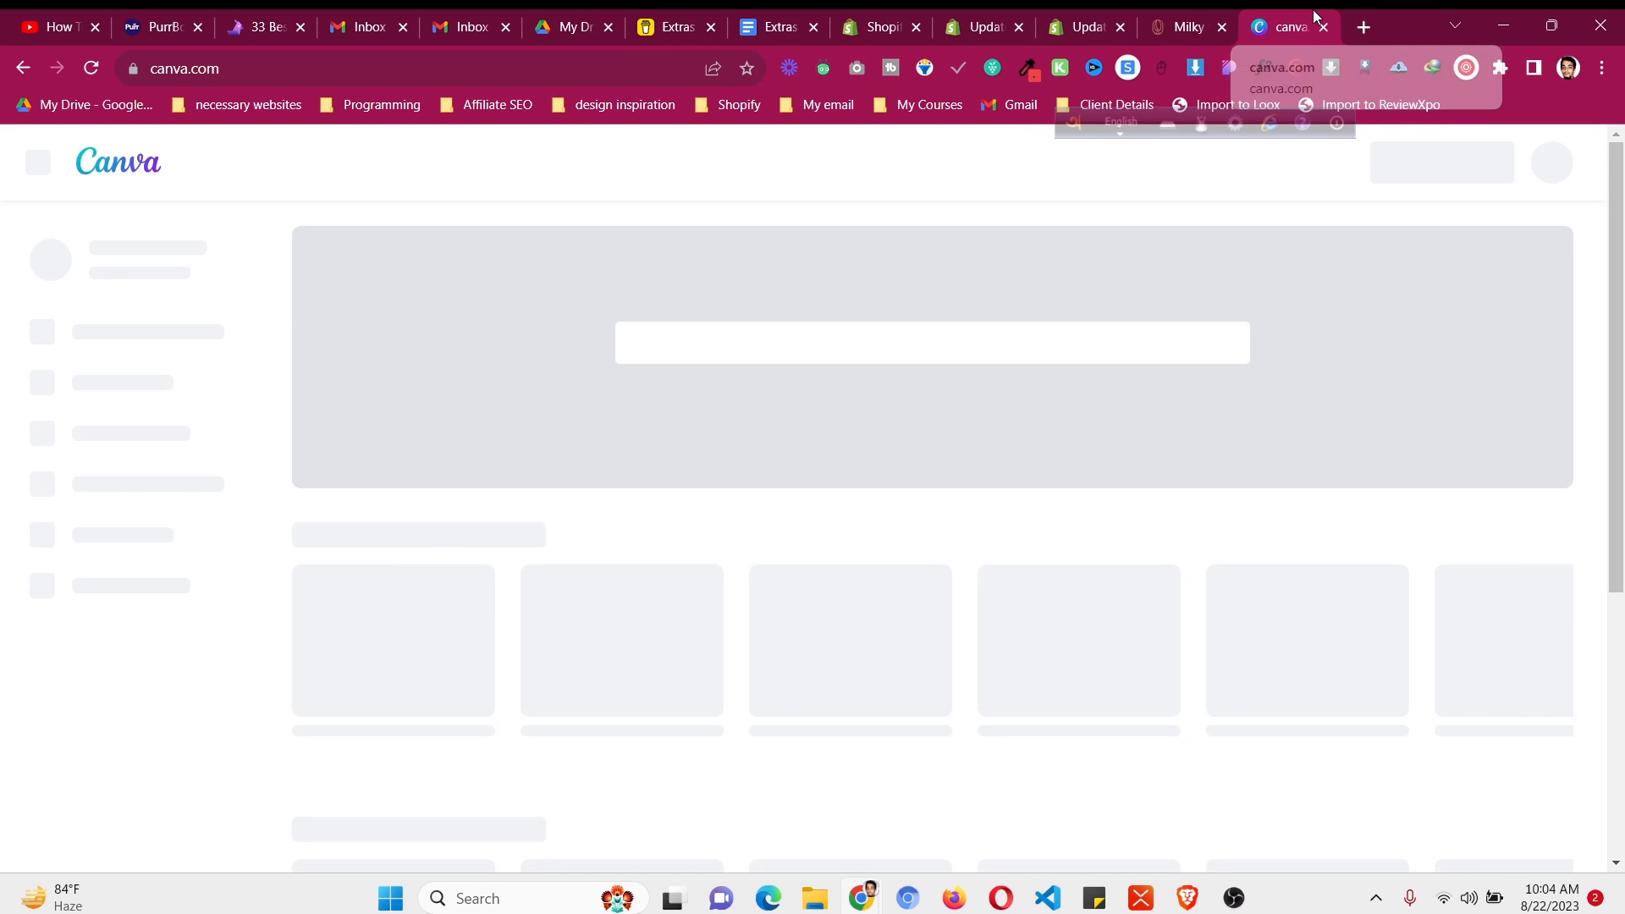
drag(1316, 17, 804, 18)
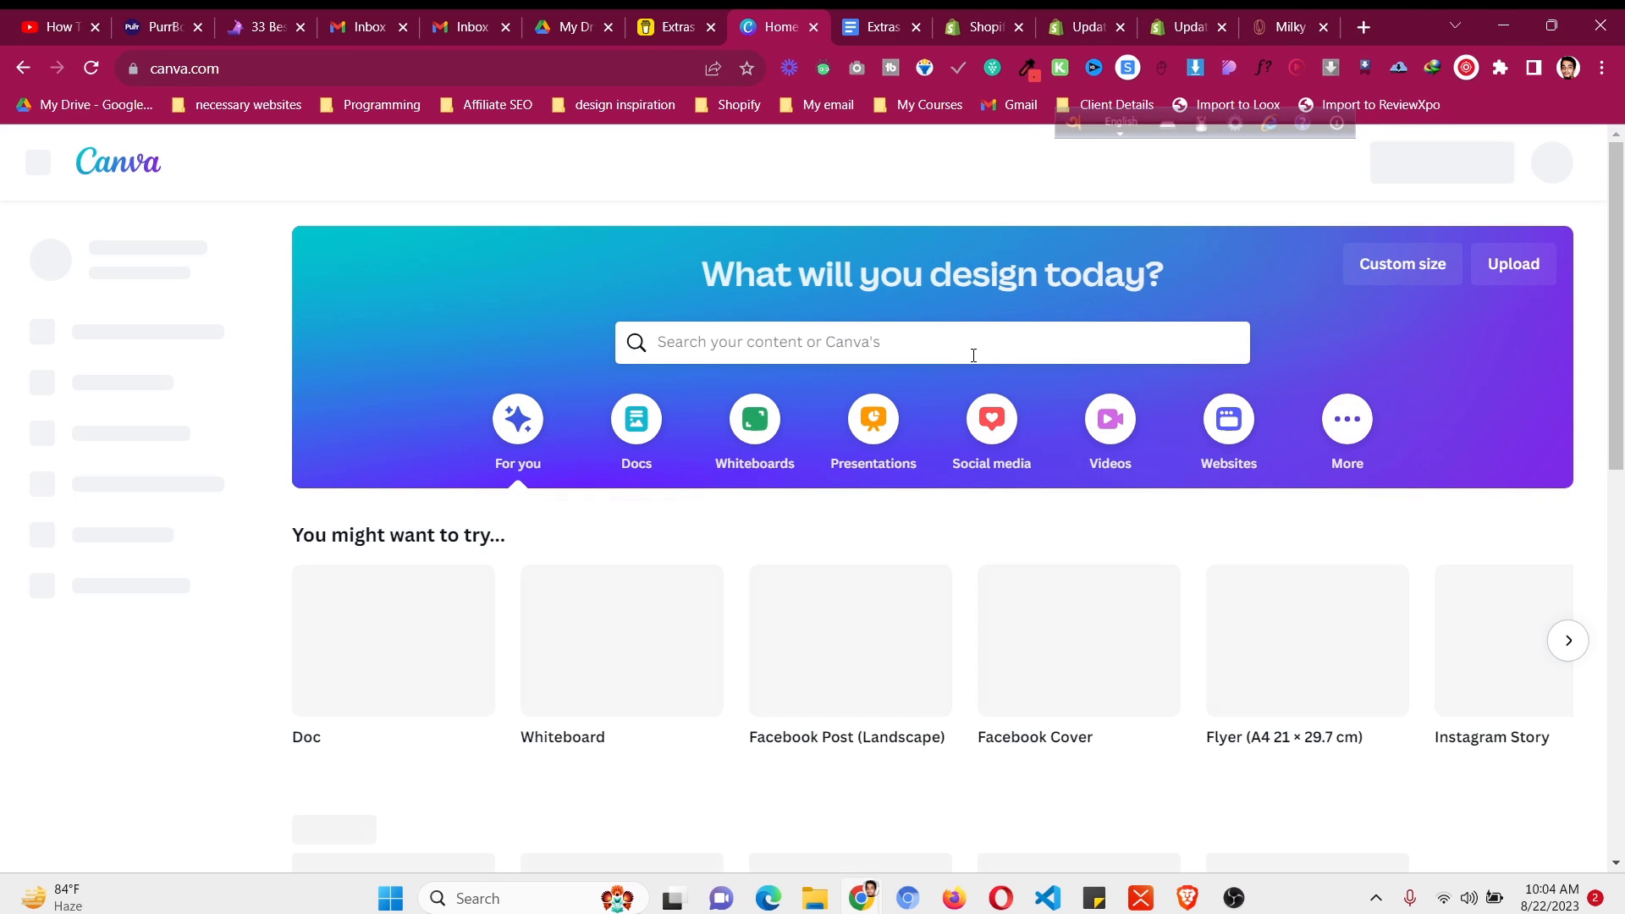
click(1042, 335)
text(insta)
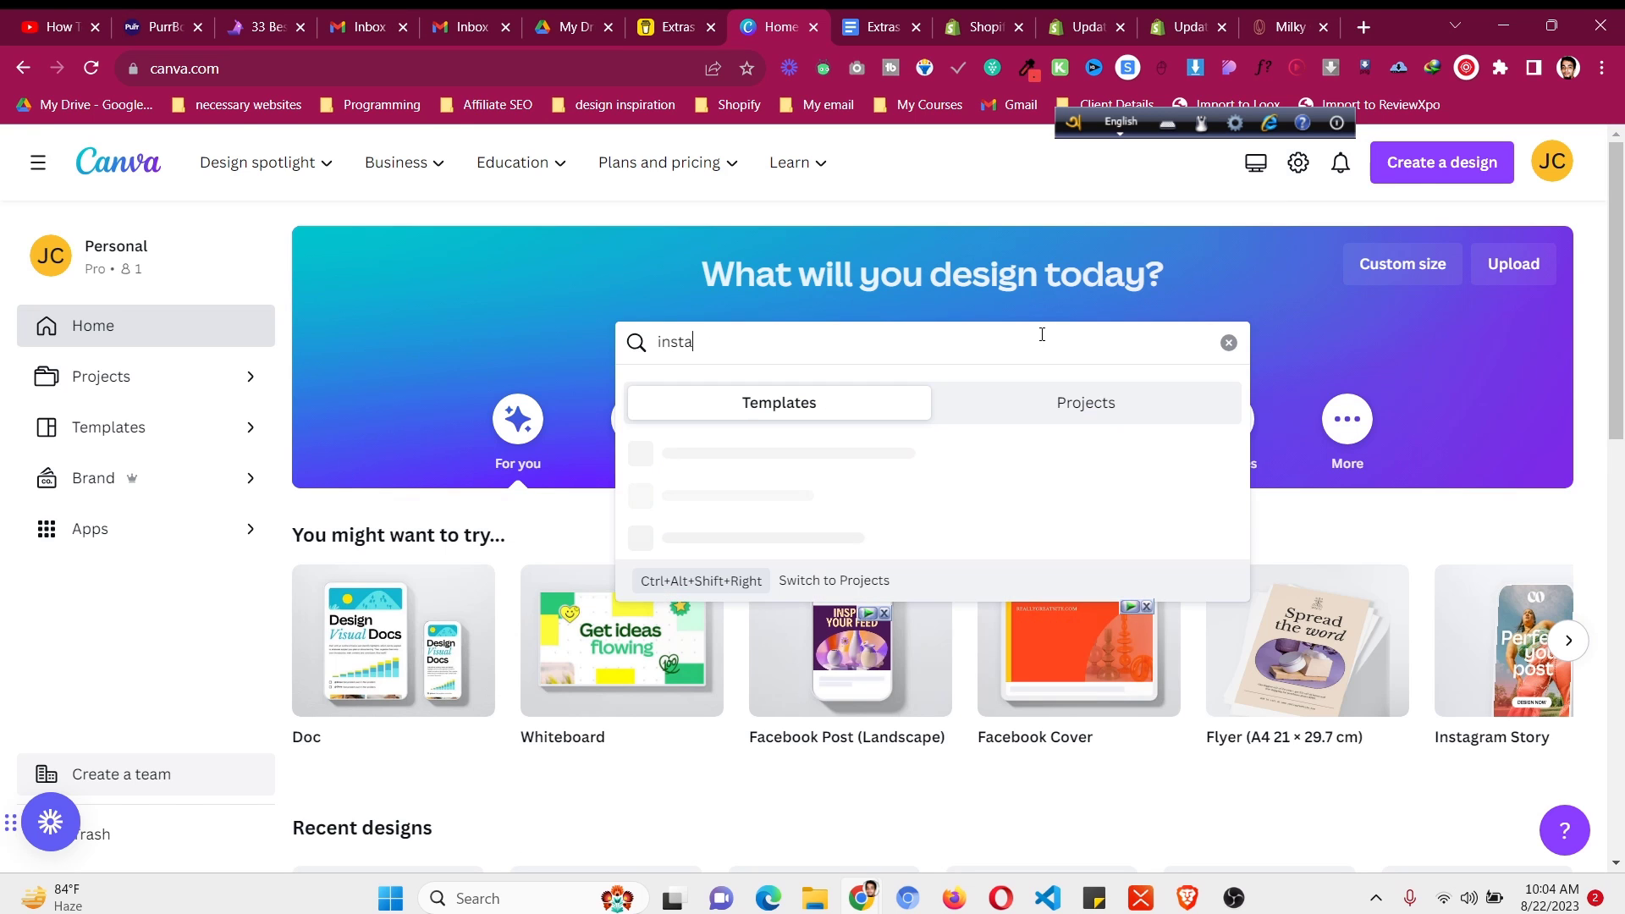
text(gram)
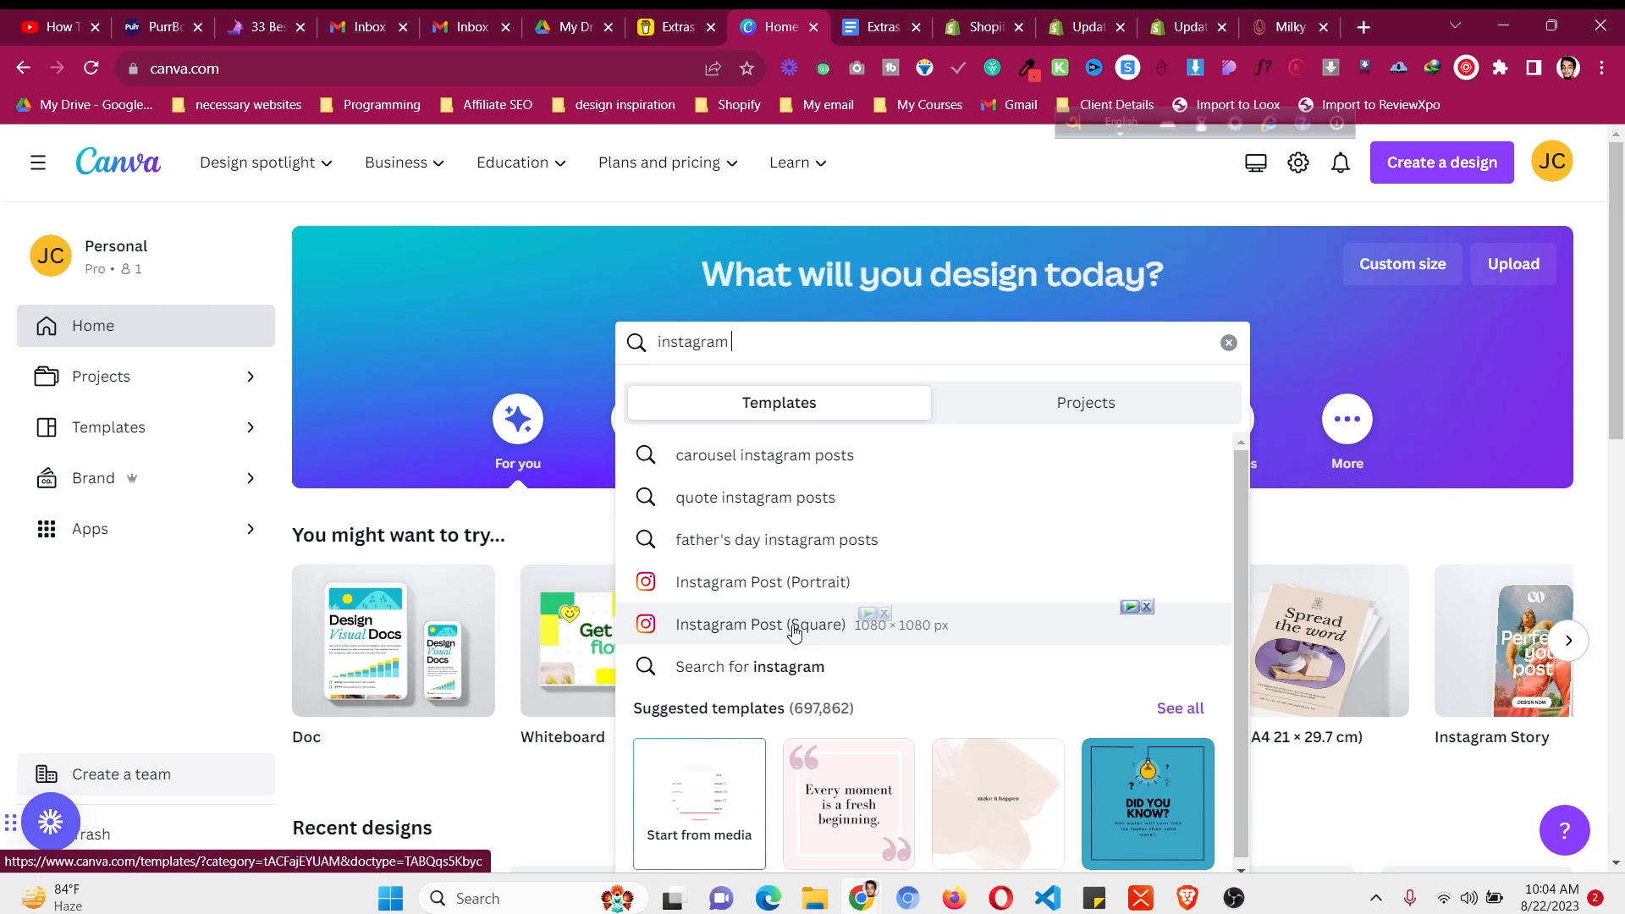
click(935, 635)
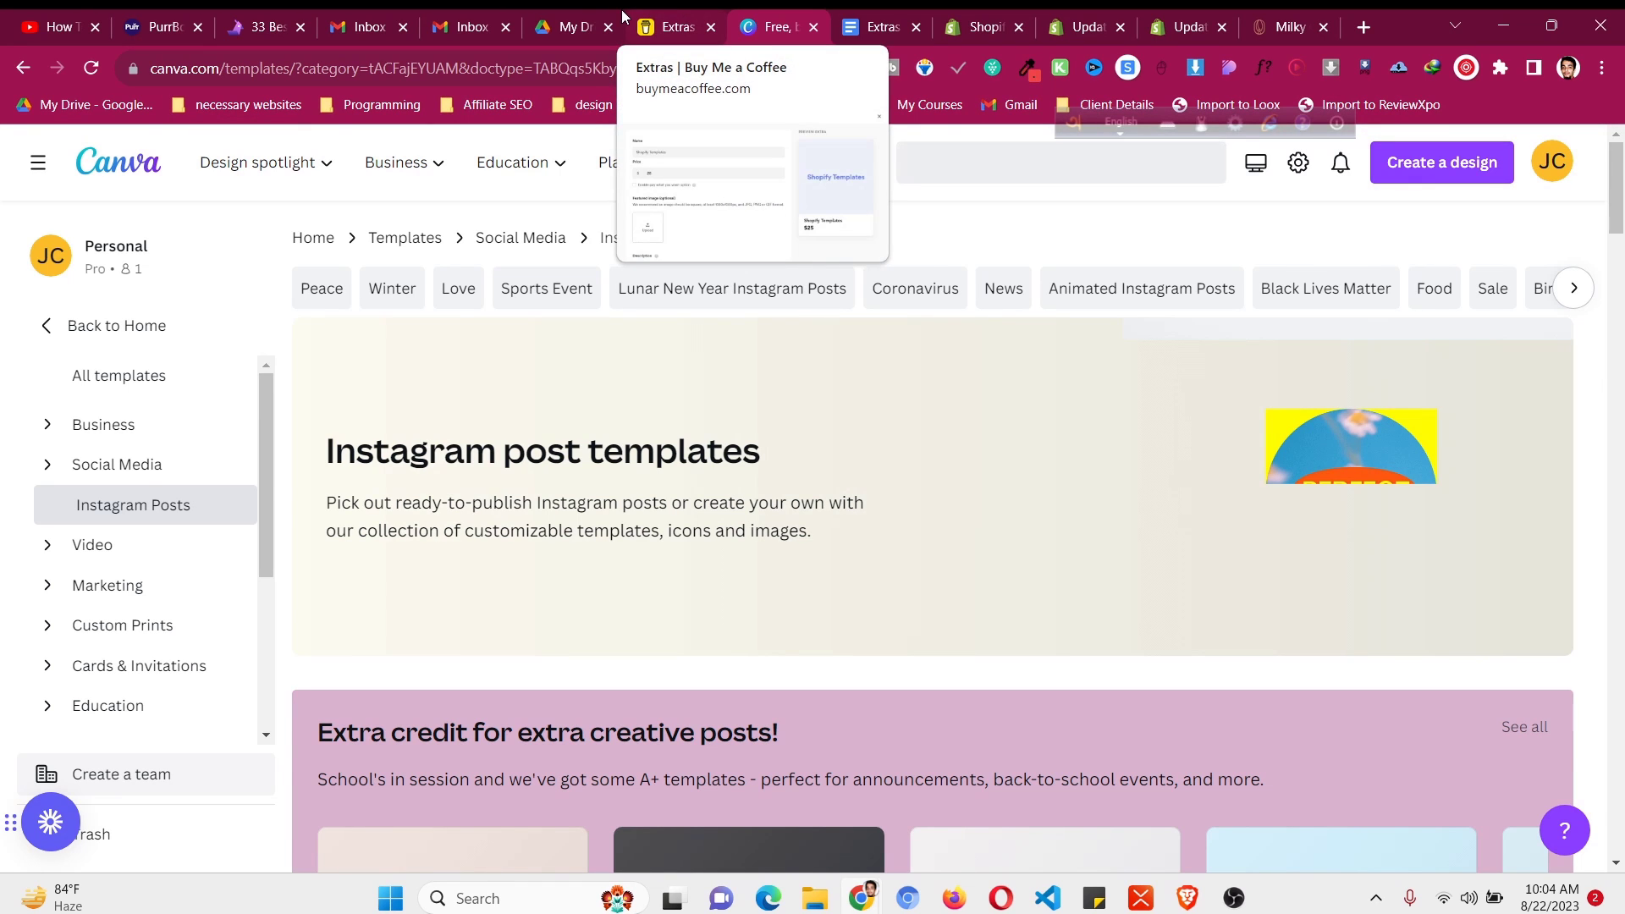
mouse_move(709, 161)
scroll(976, 617, down, 5)
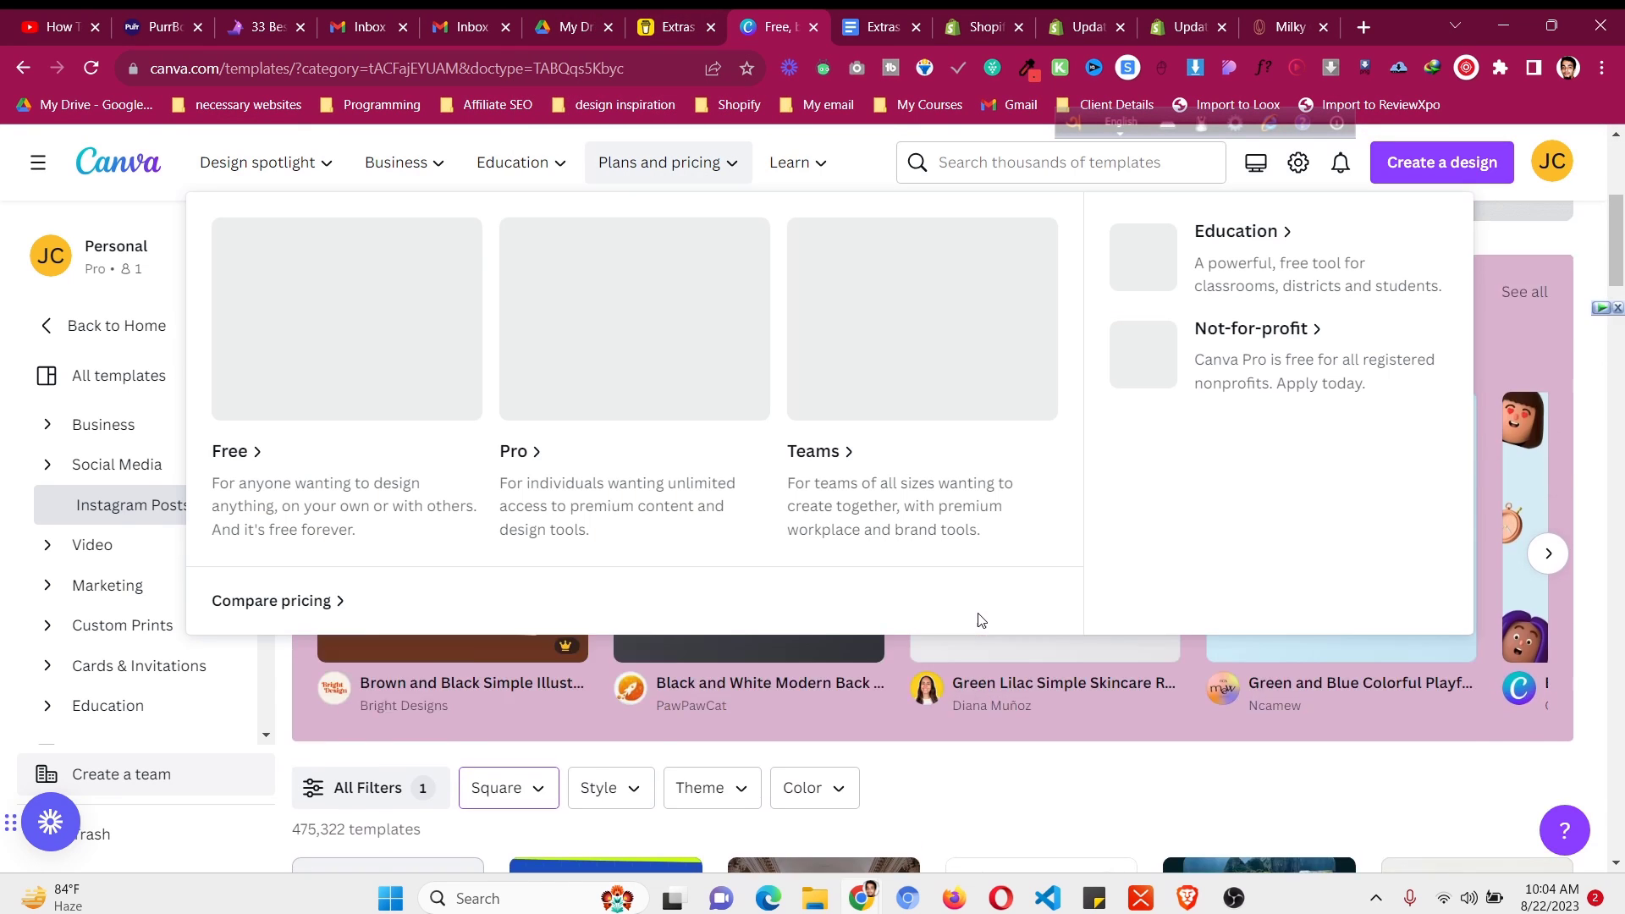
scroll(977, 620, up, 5)
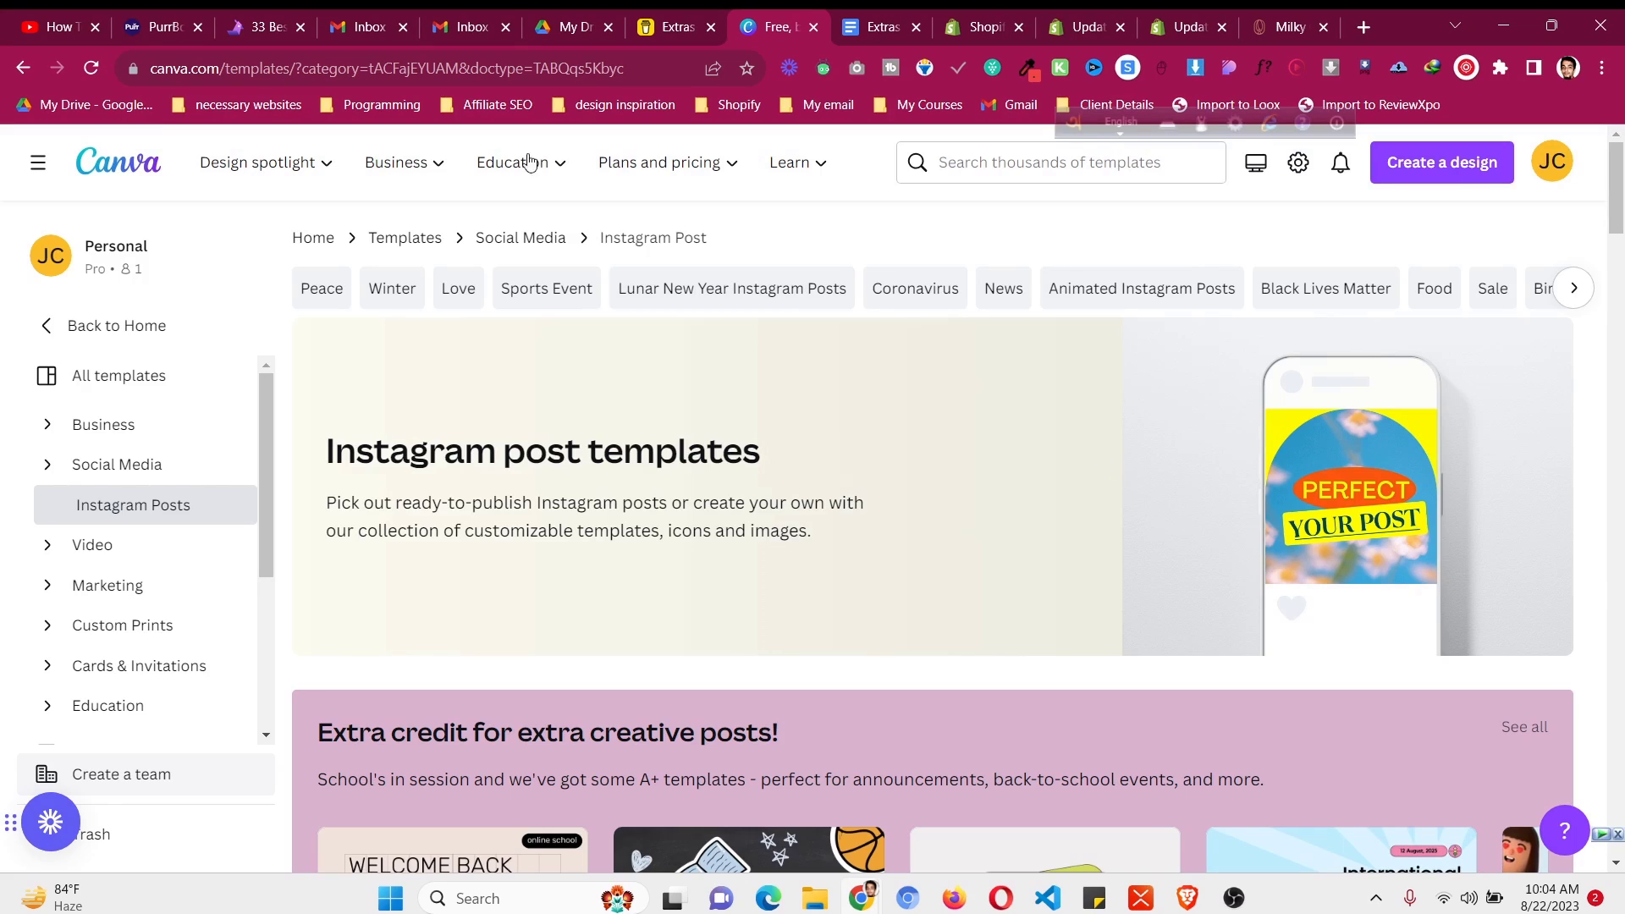
- Open the Pagefly Templates MasterPack extra page from the link in the extras doc
key(ctrl+Tab)
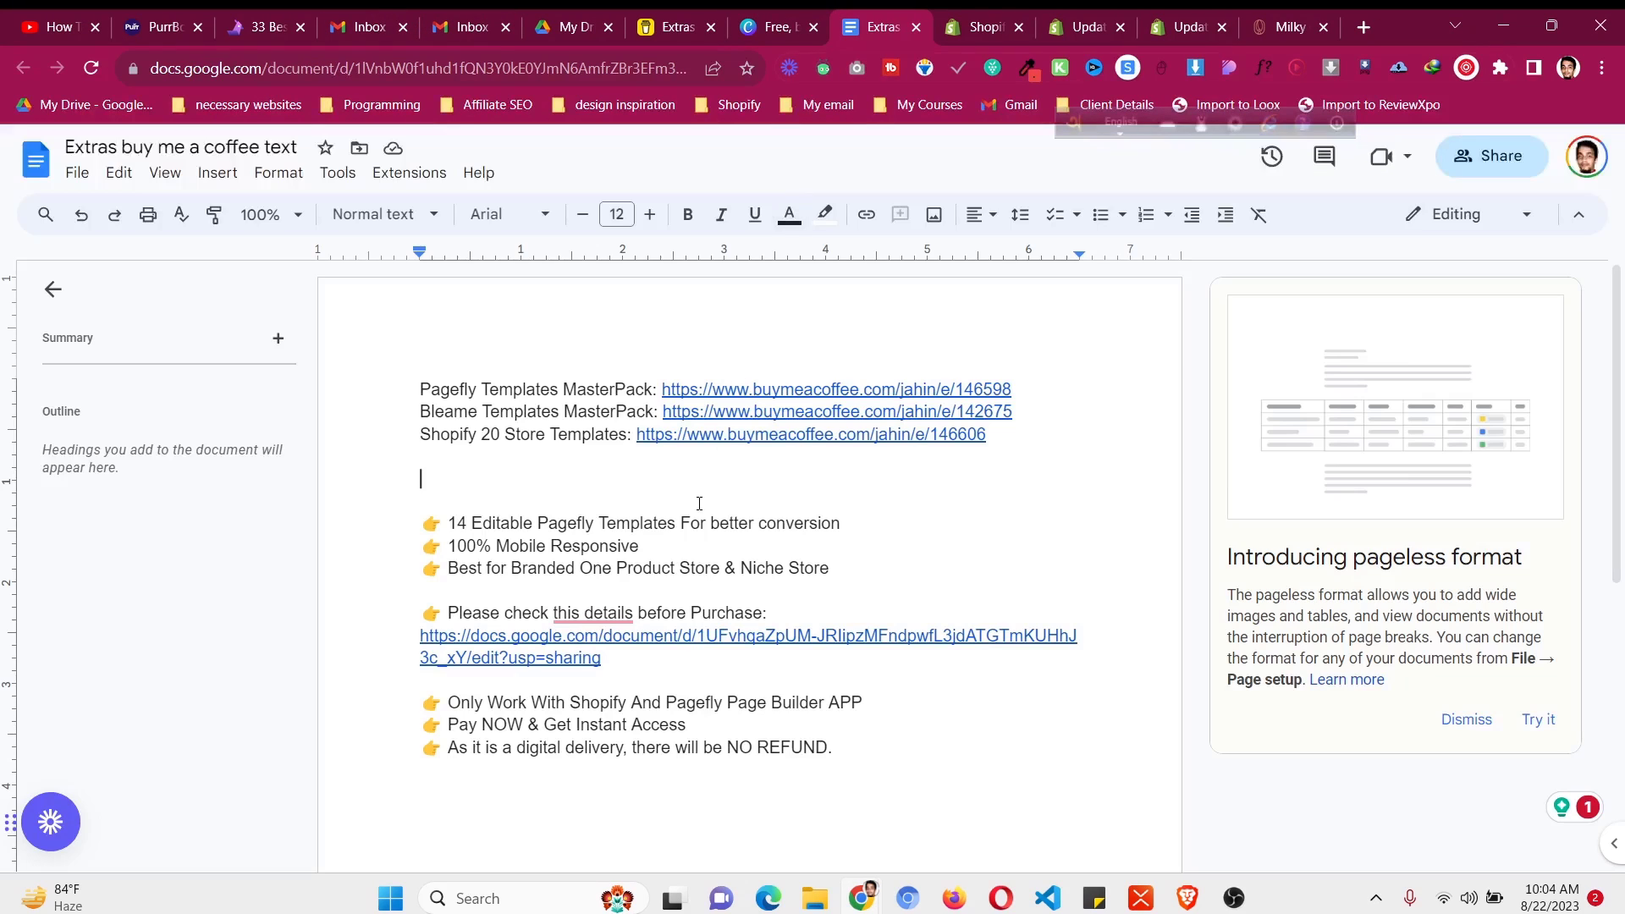
click(710, 402)
click(720, 428)
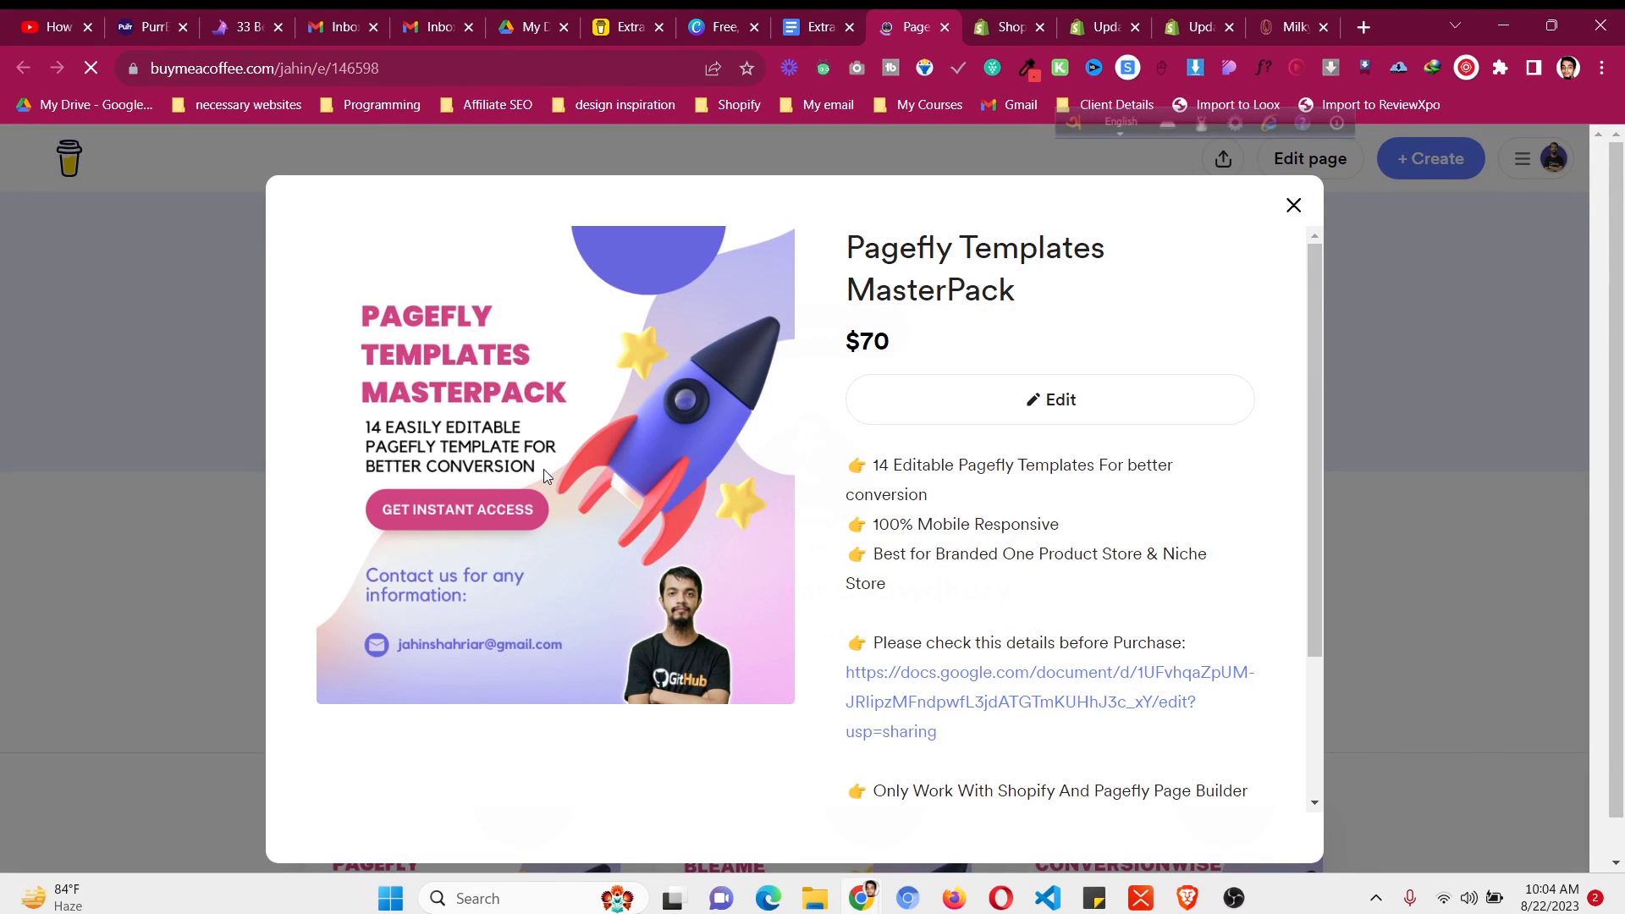
- Upload the Link in Bio PNG from Downloads as the extra's featured image
click(667, 20)
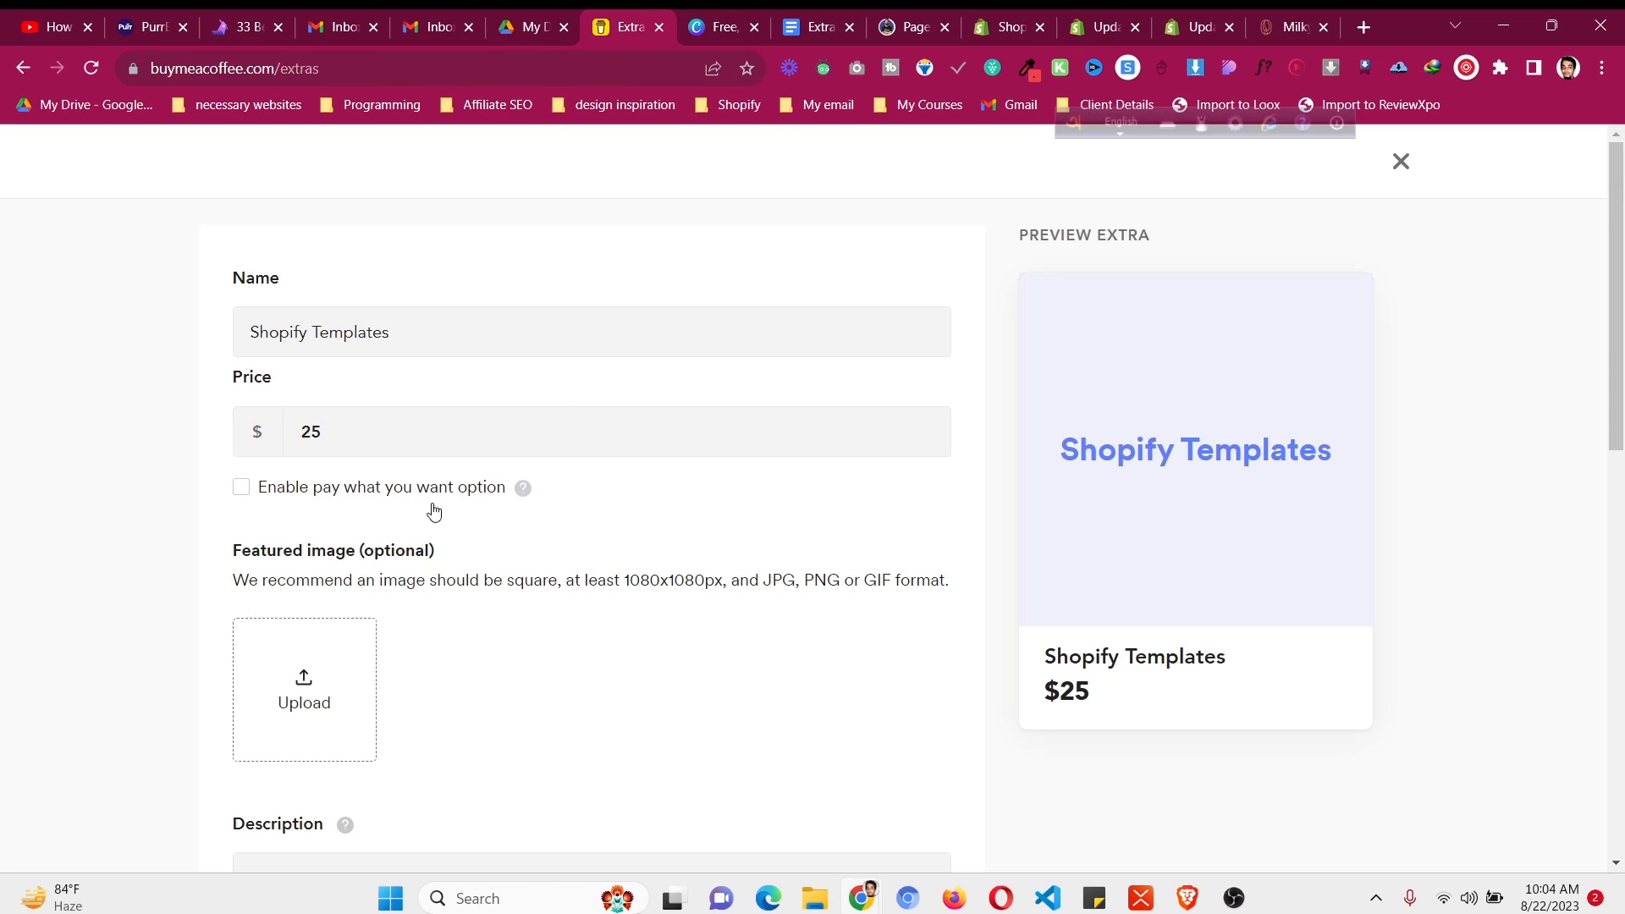
click(338, 694)
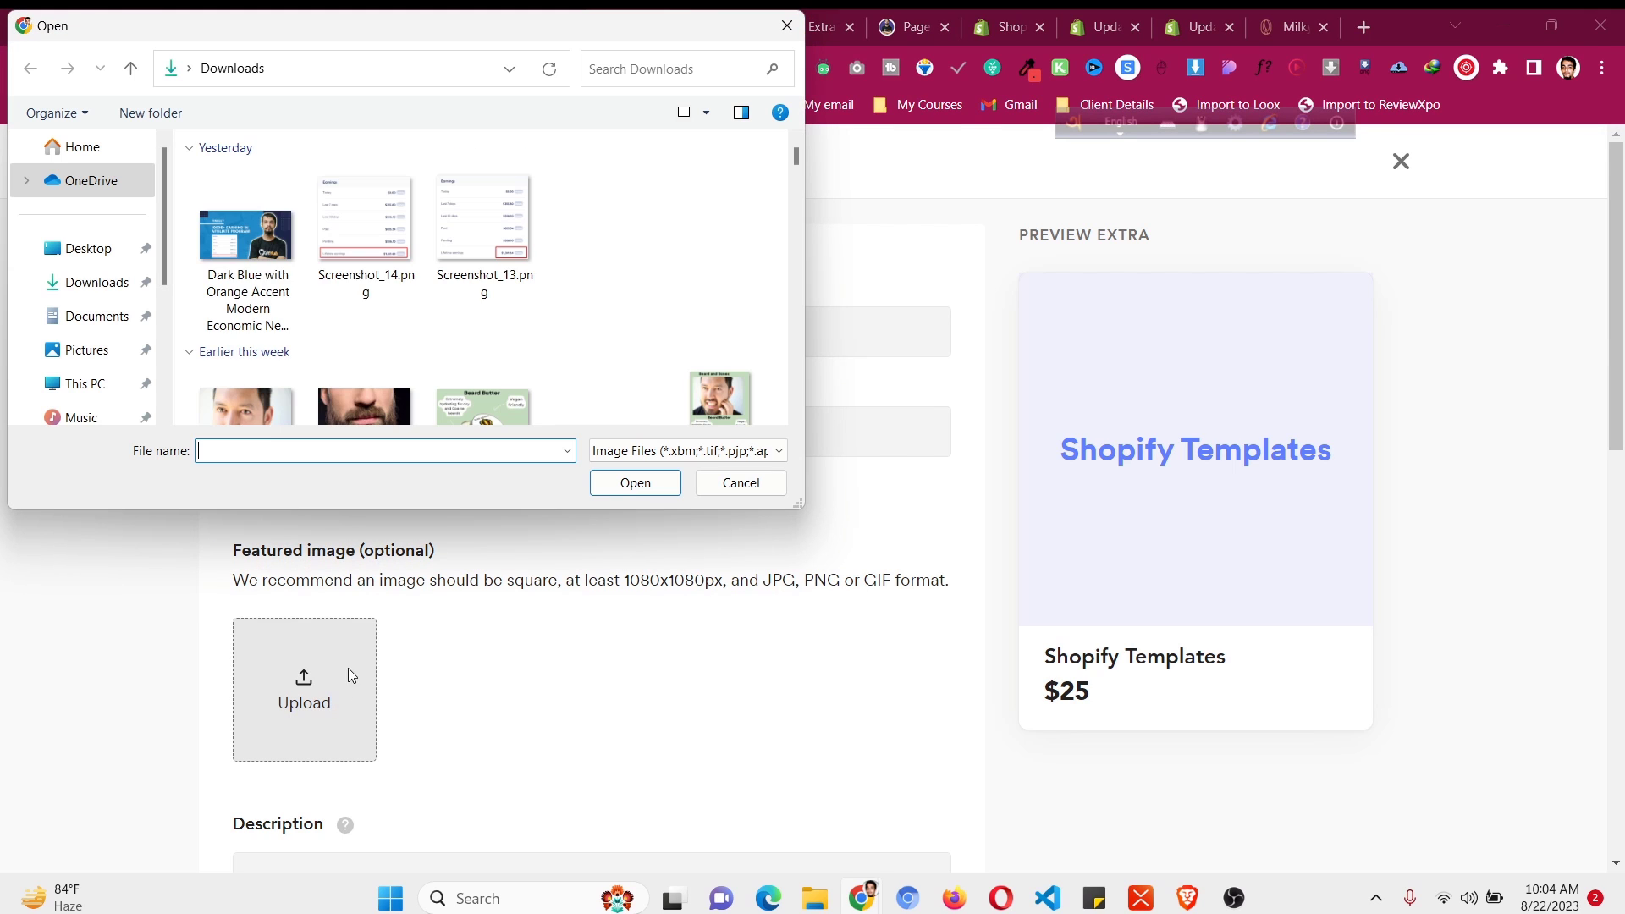
scroll(265, 294, down, 10)
scroll(266, 295, down, 12)
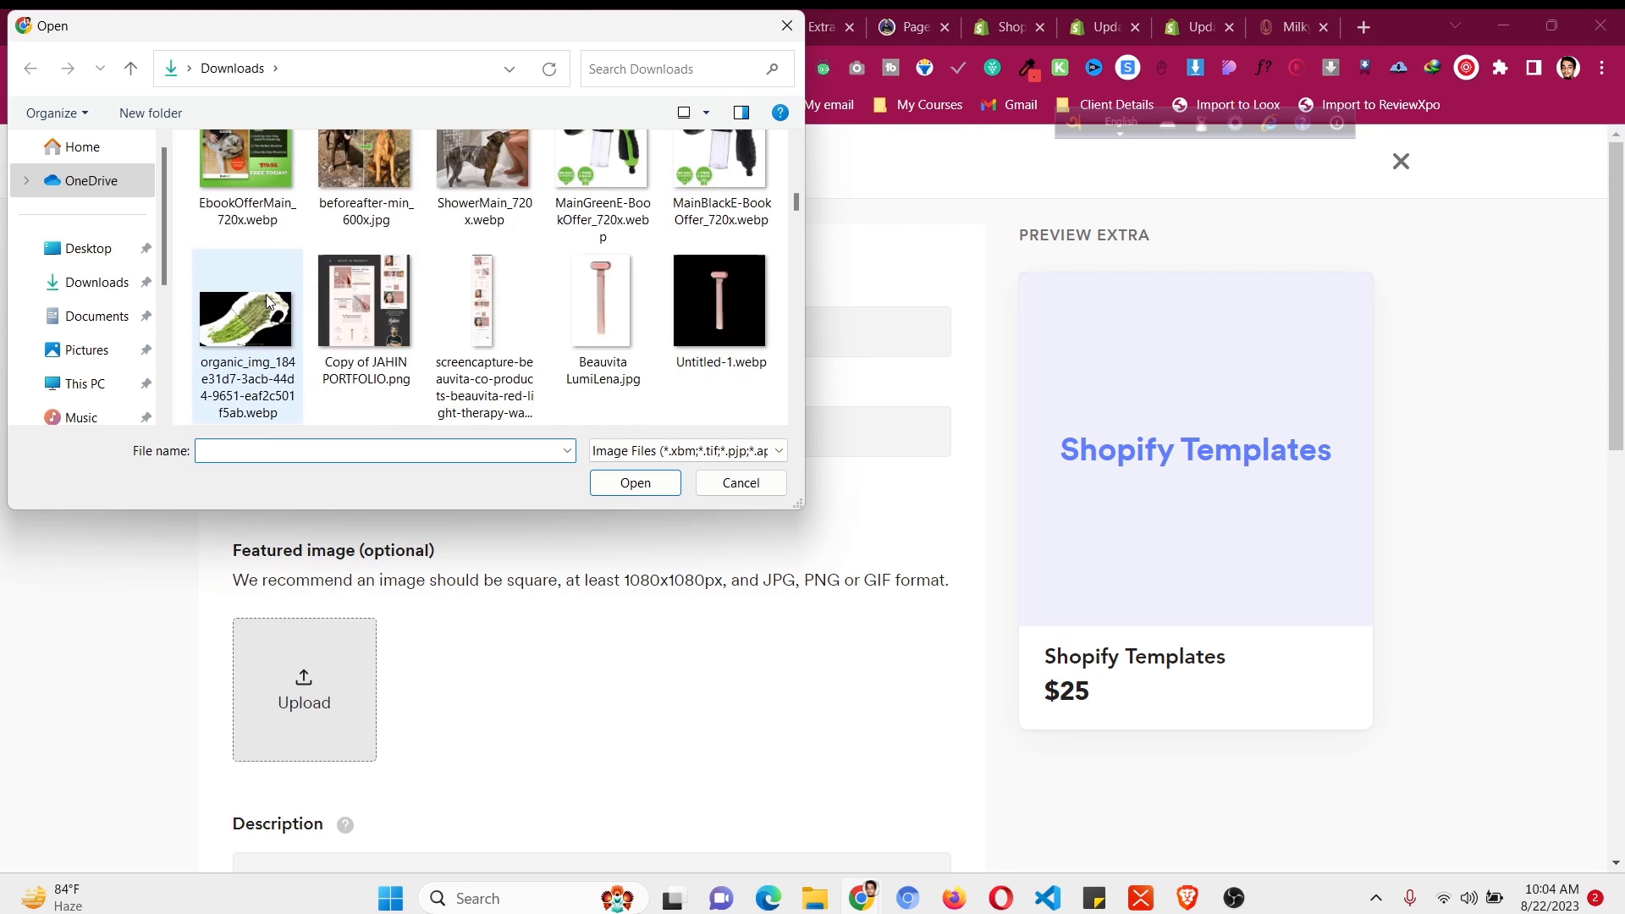
scroll(265, 298, down, 6)
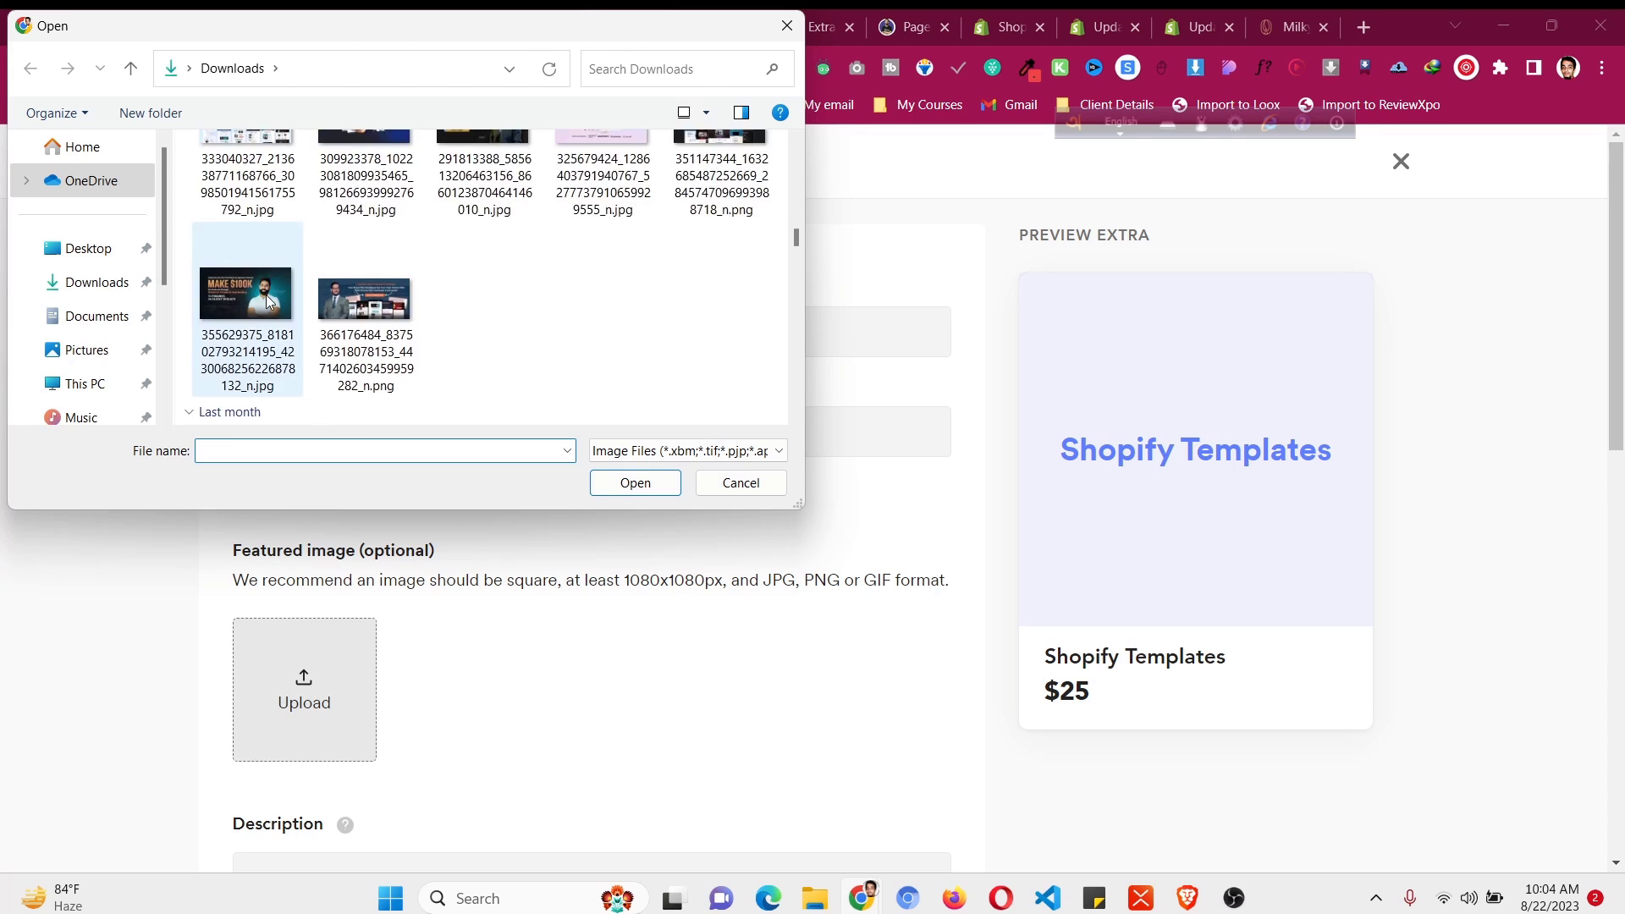
click(391, 222)
click(626, 488)
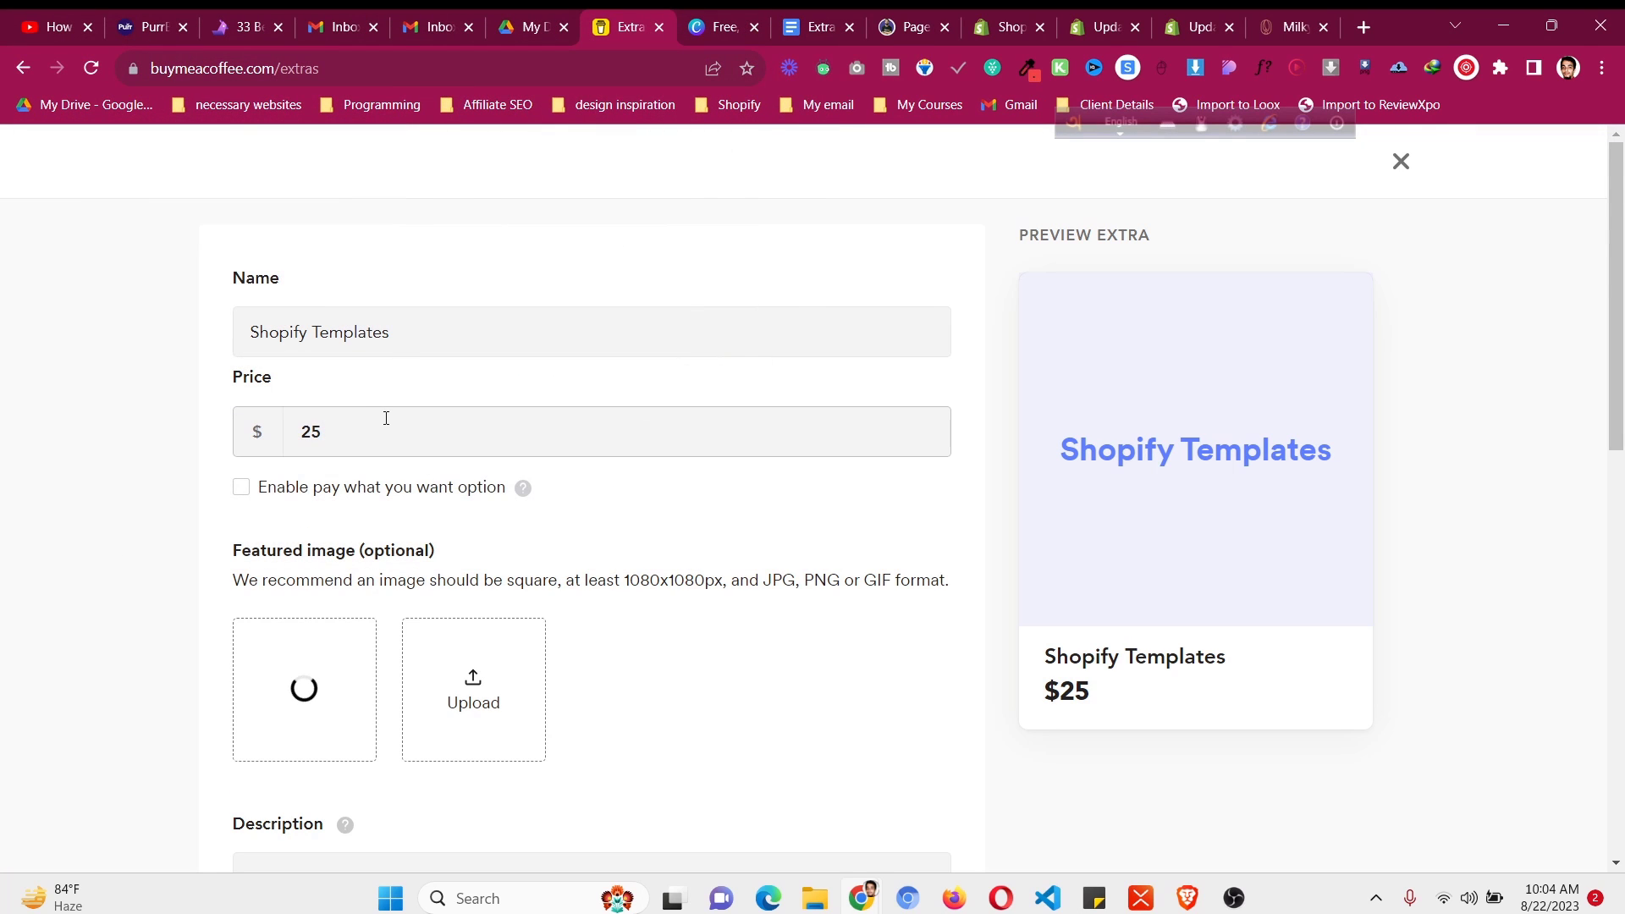
- Go back to the extras text document by way of the Pagefly extra page
click(493, 336)
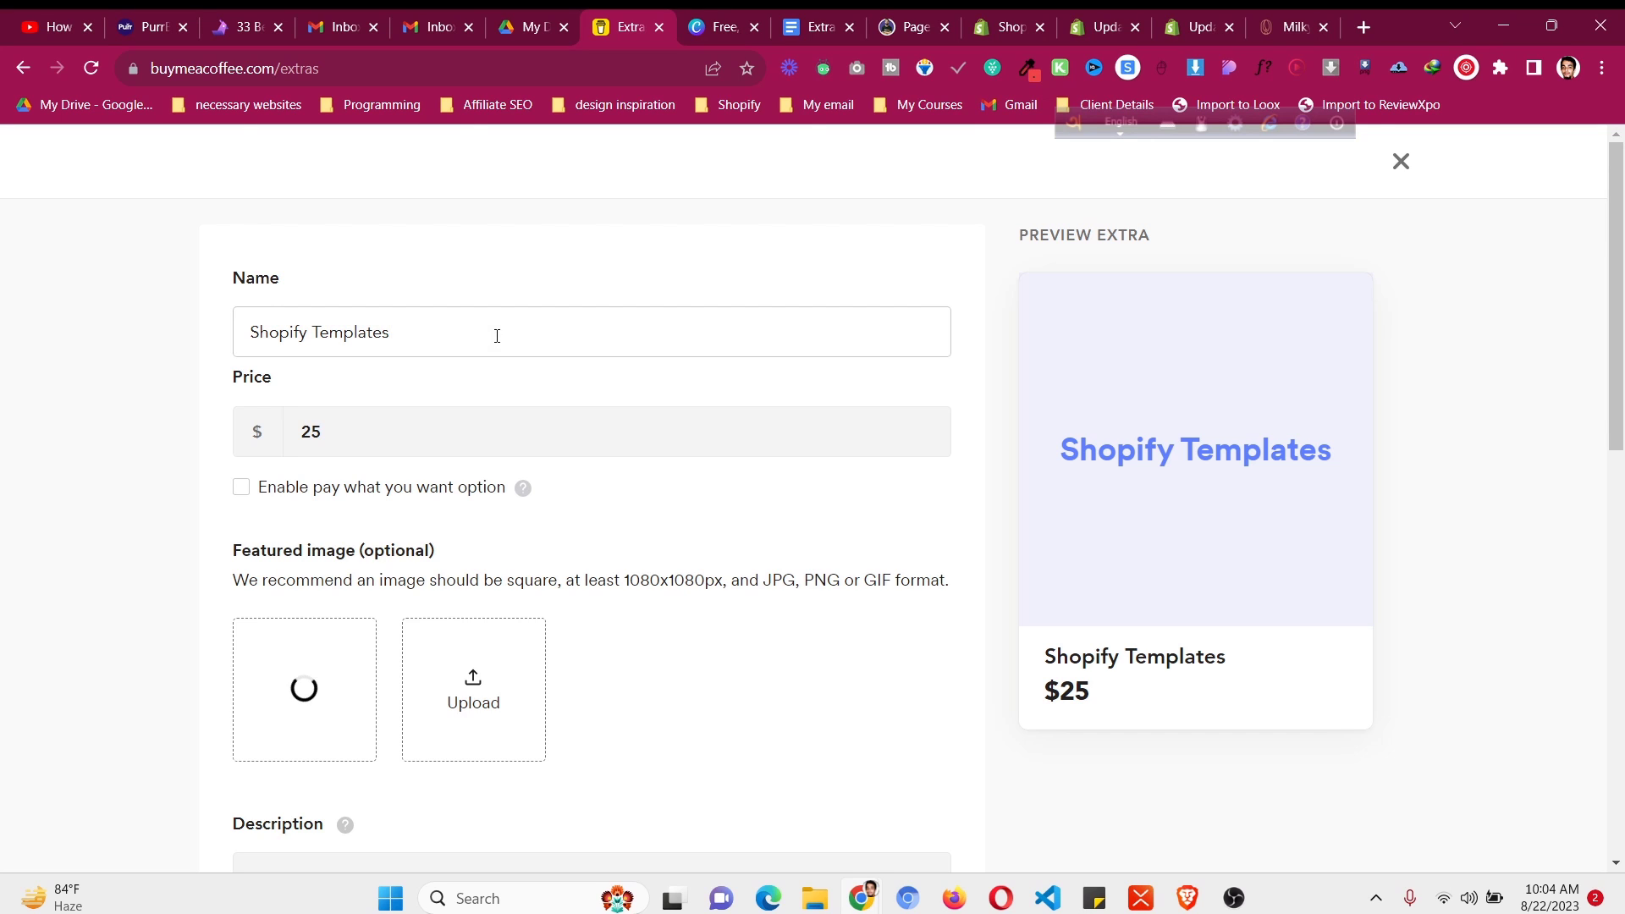
click(884, 23)
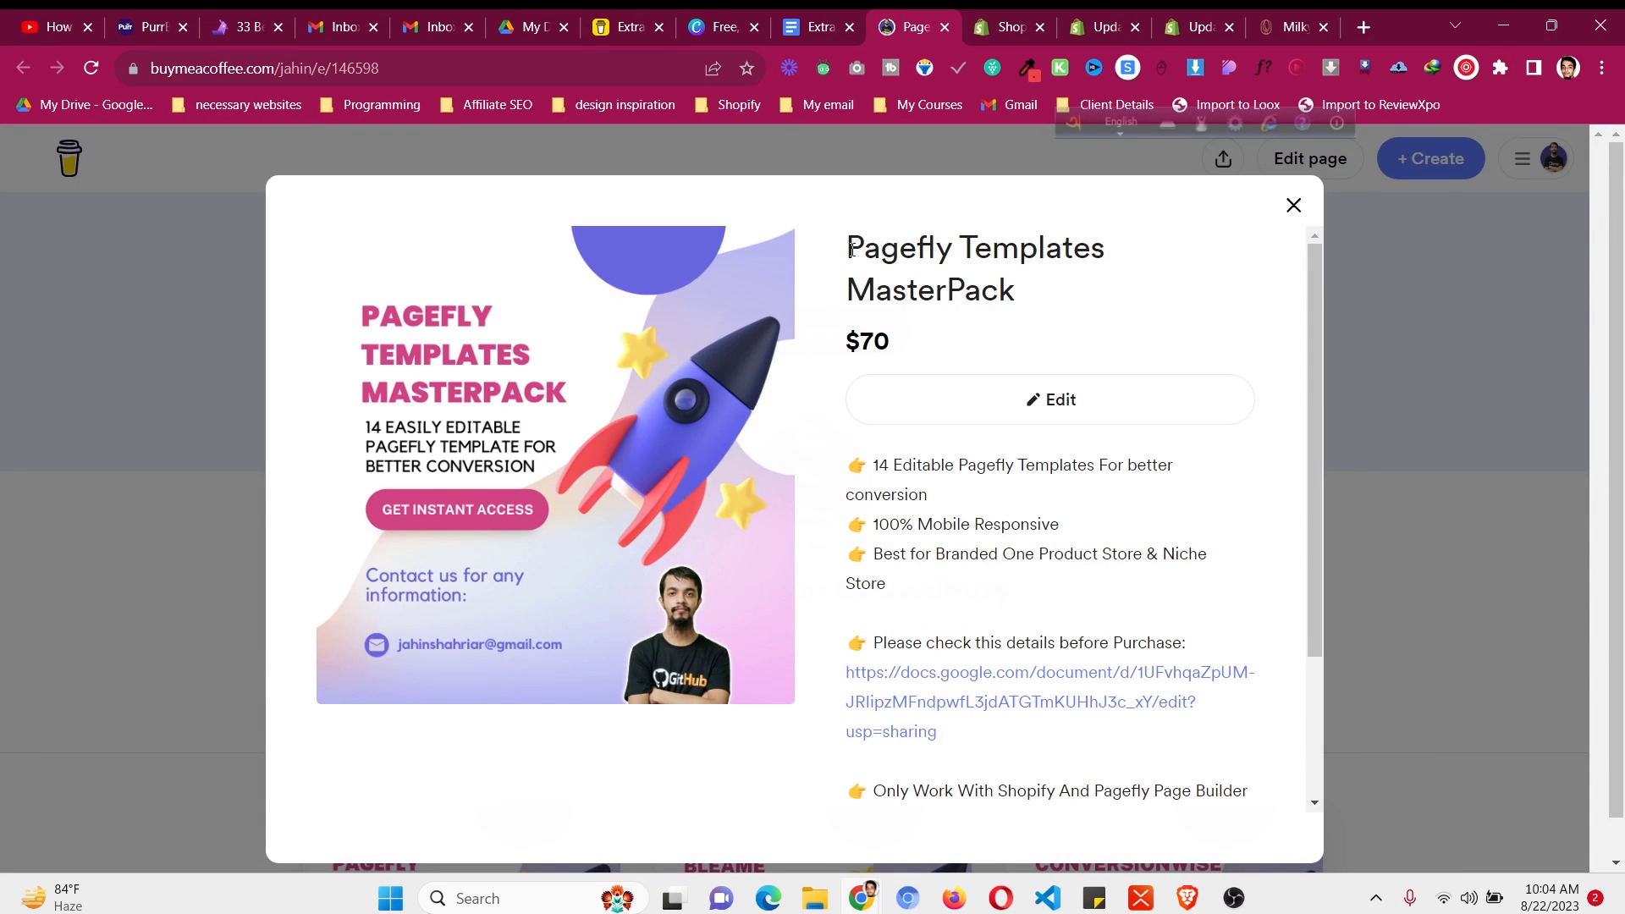
click(817, 26)
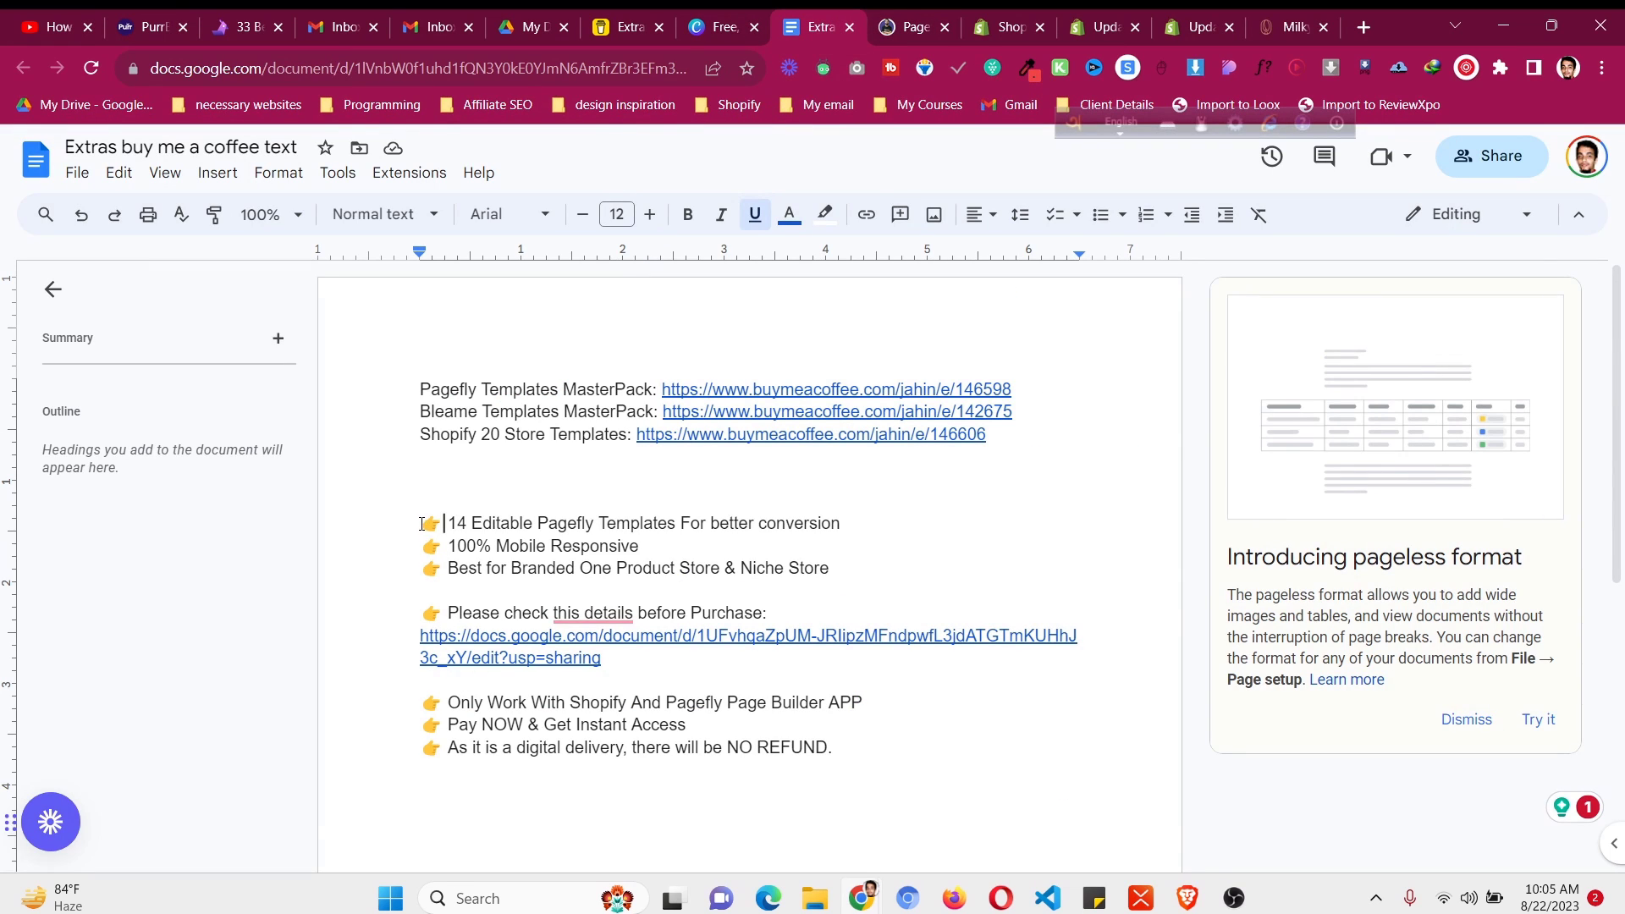
- Add a 👉 emoji and 'Editable Templates' to the extra's name
drag(443, 523, 421, 524)
key(ctrl+c)
click(627, 26)
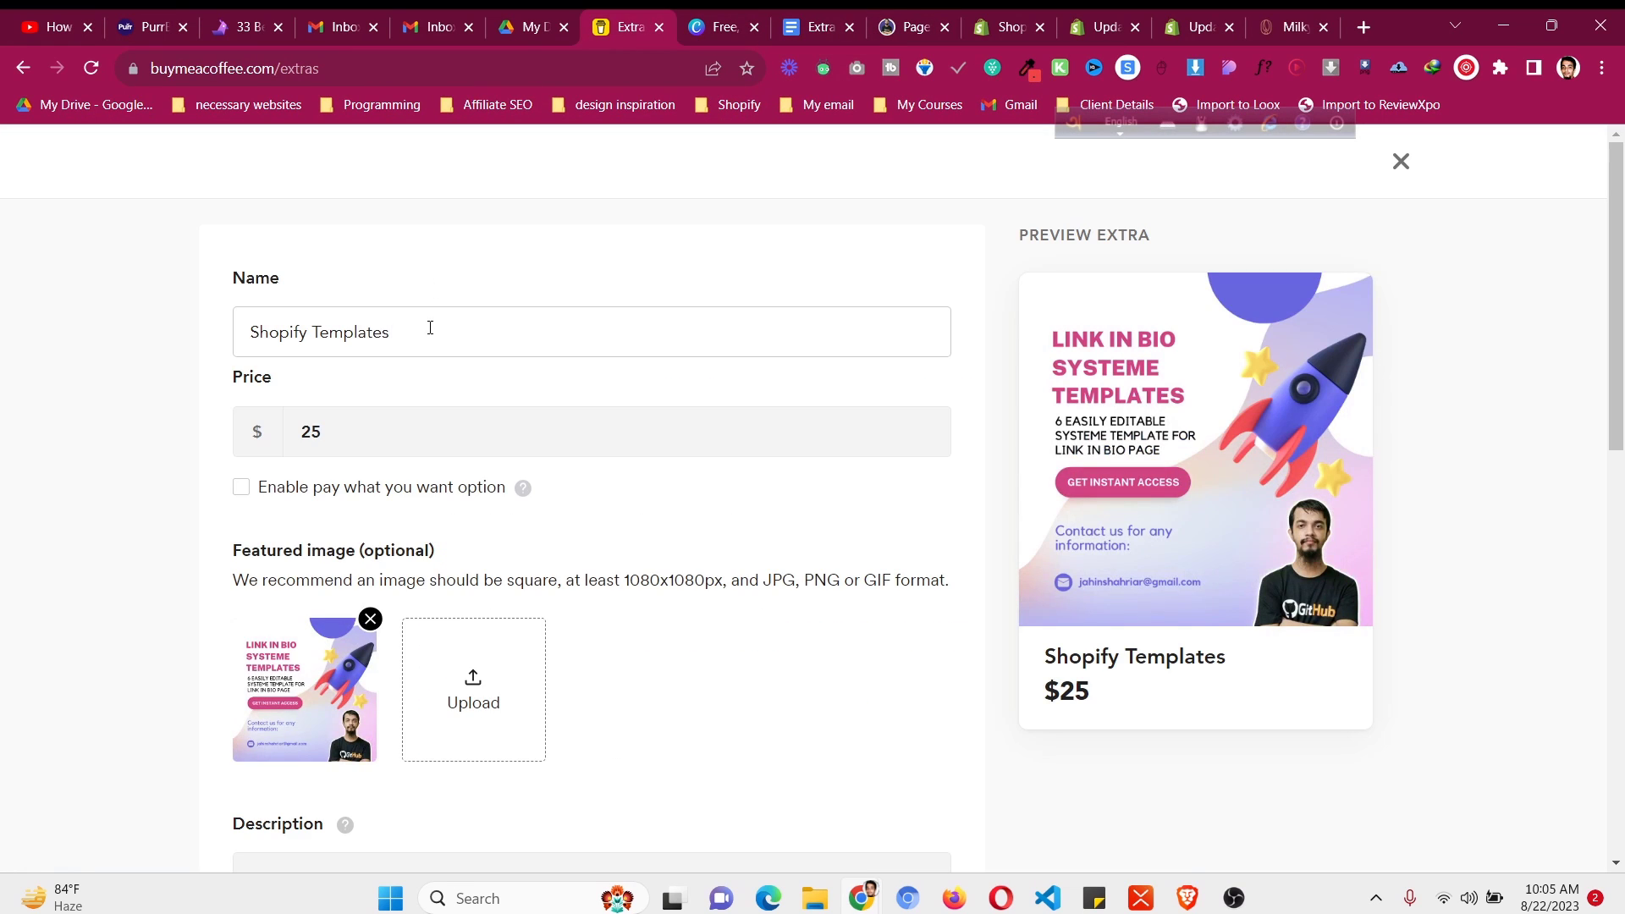
key(ctrl+v)
text(Editab)
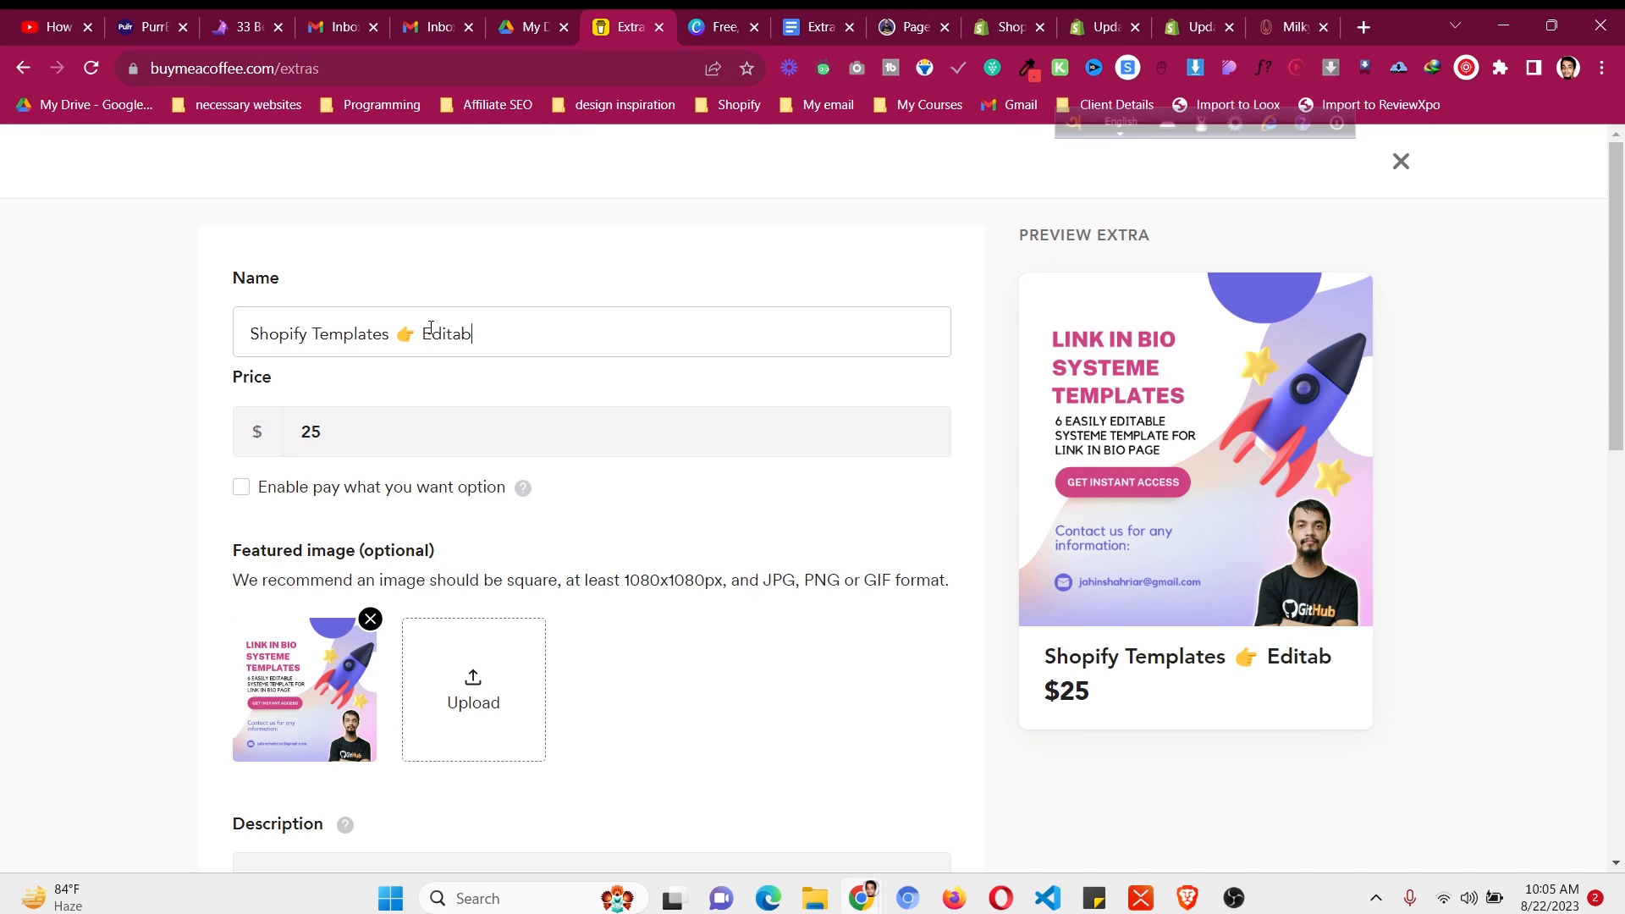
text(le Templates)
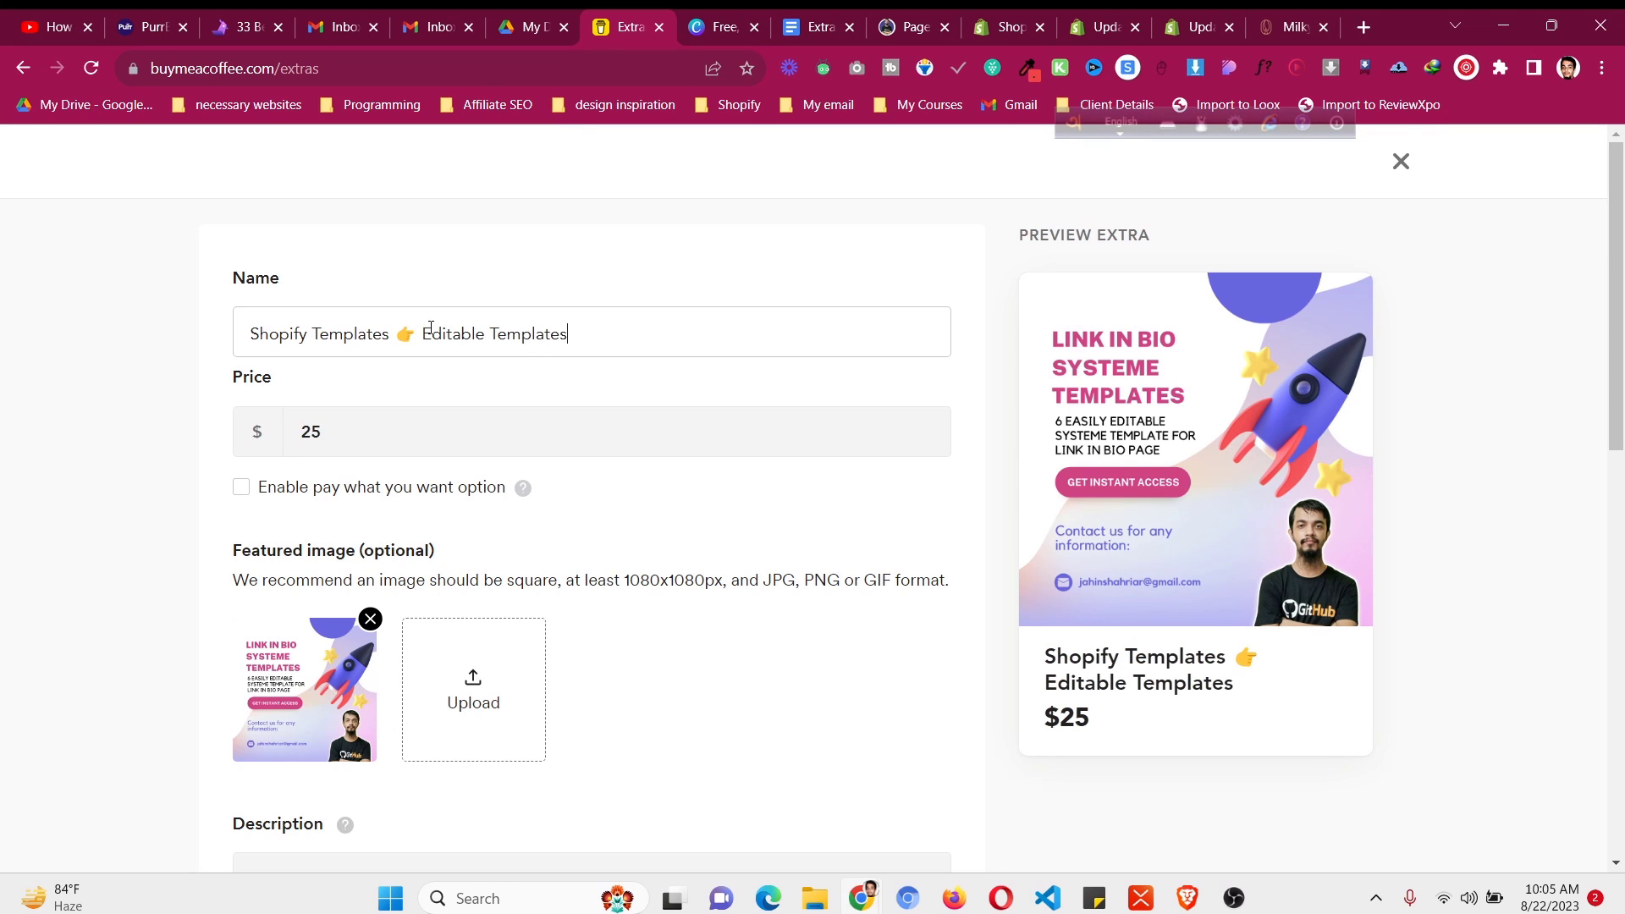
- Replace the placeholder description with the Pagefly MasterPack feature bullets
scroll(582, 503, down, 1)
scroll(581, 508, down, 3)
click(570, 584)
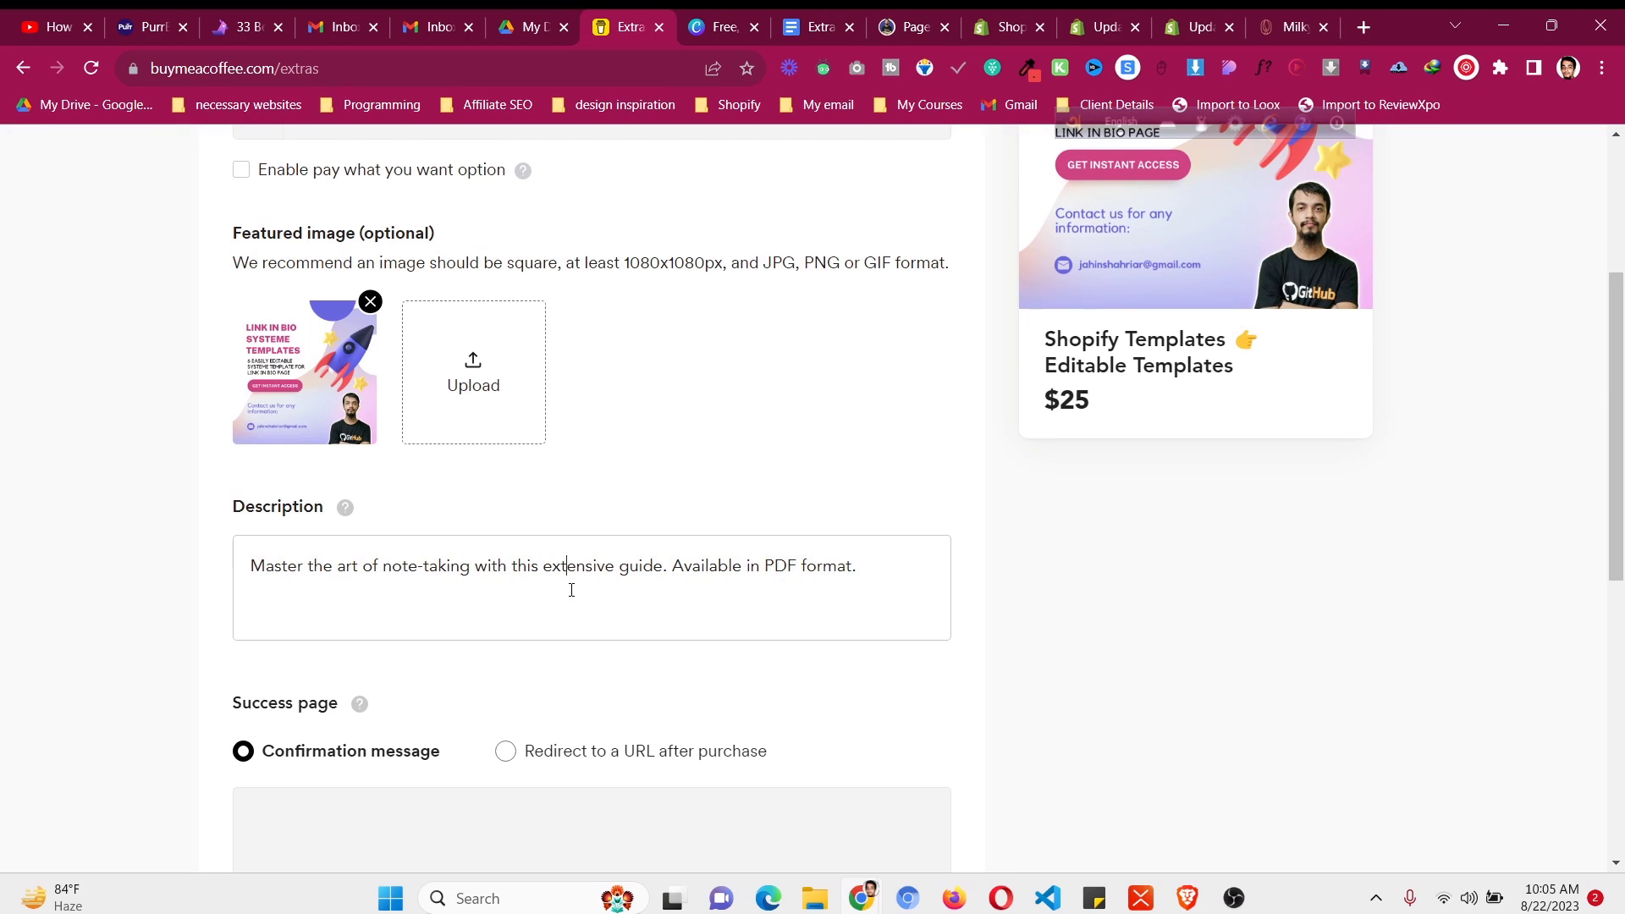
click(931, 27)
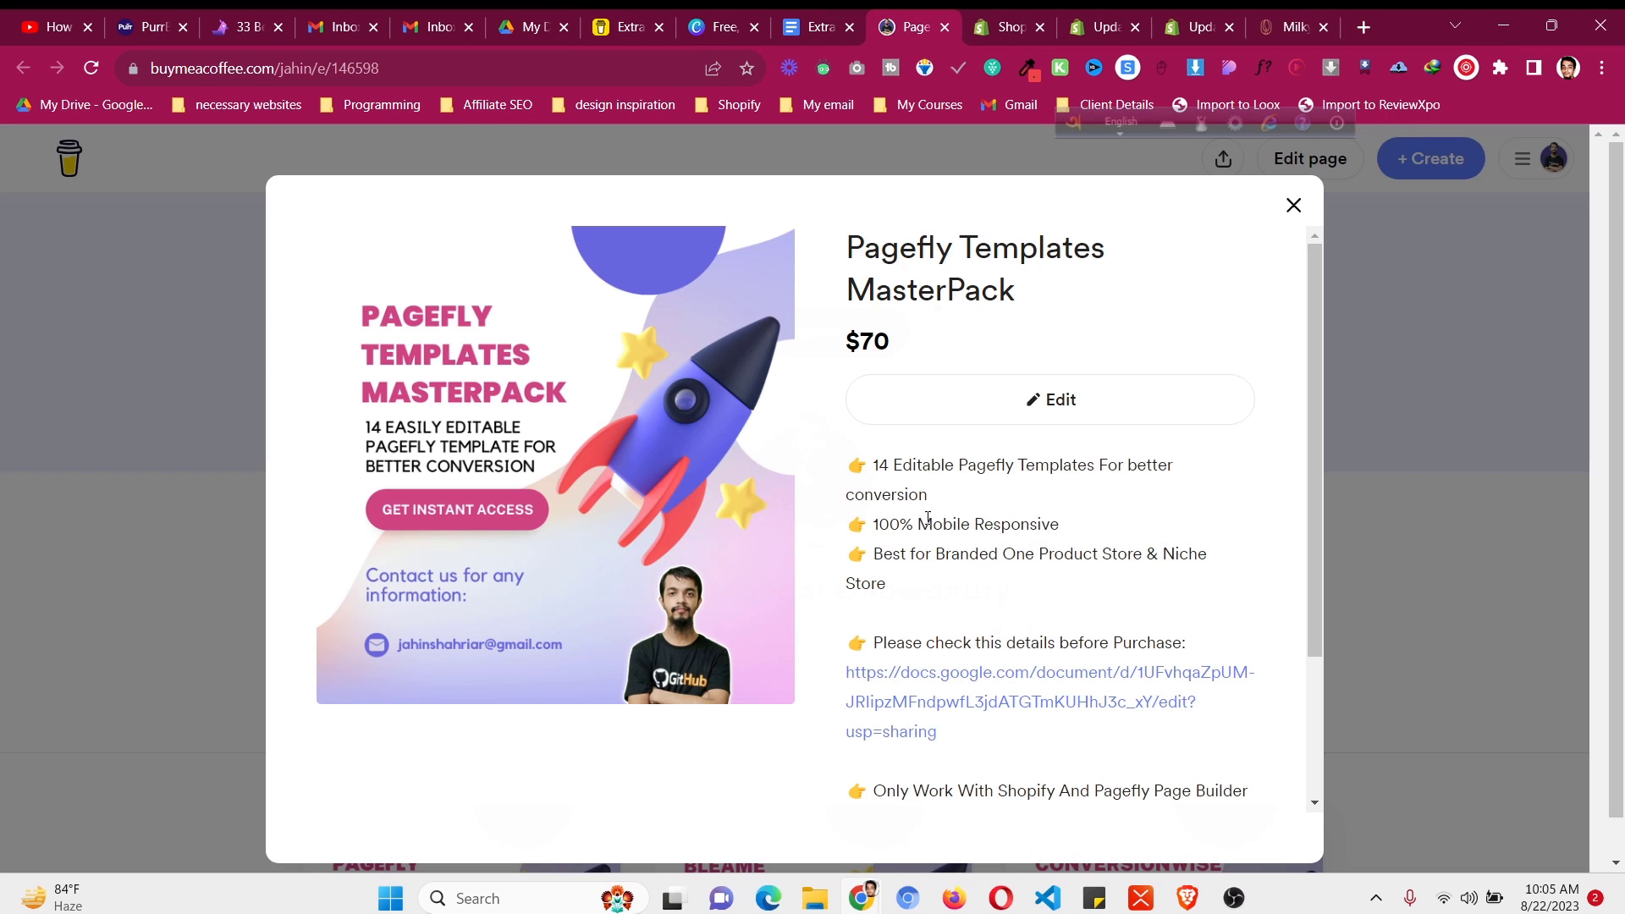
drag(853, 459, 1256, 687)
key(ctrl+c)
click(631, 27)
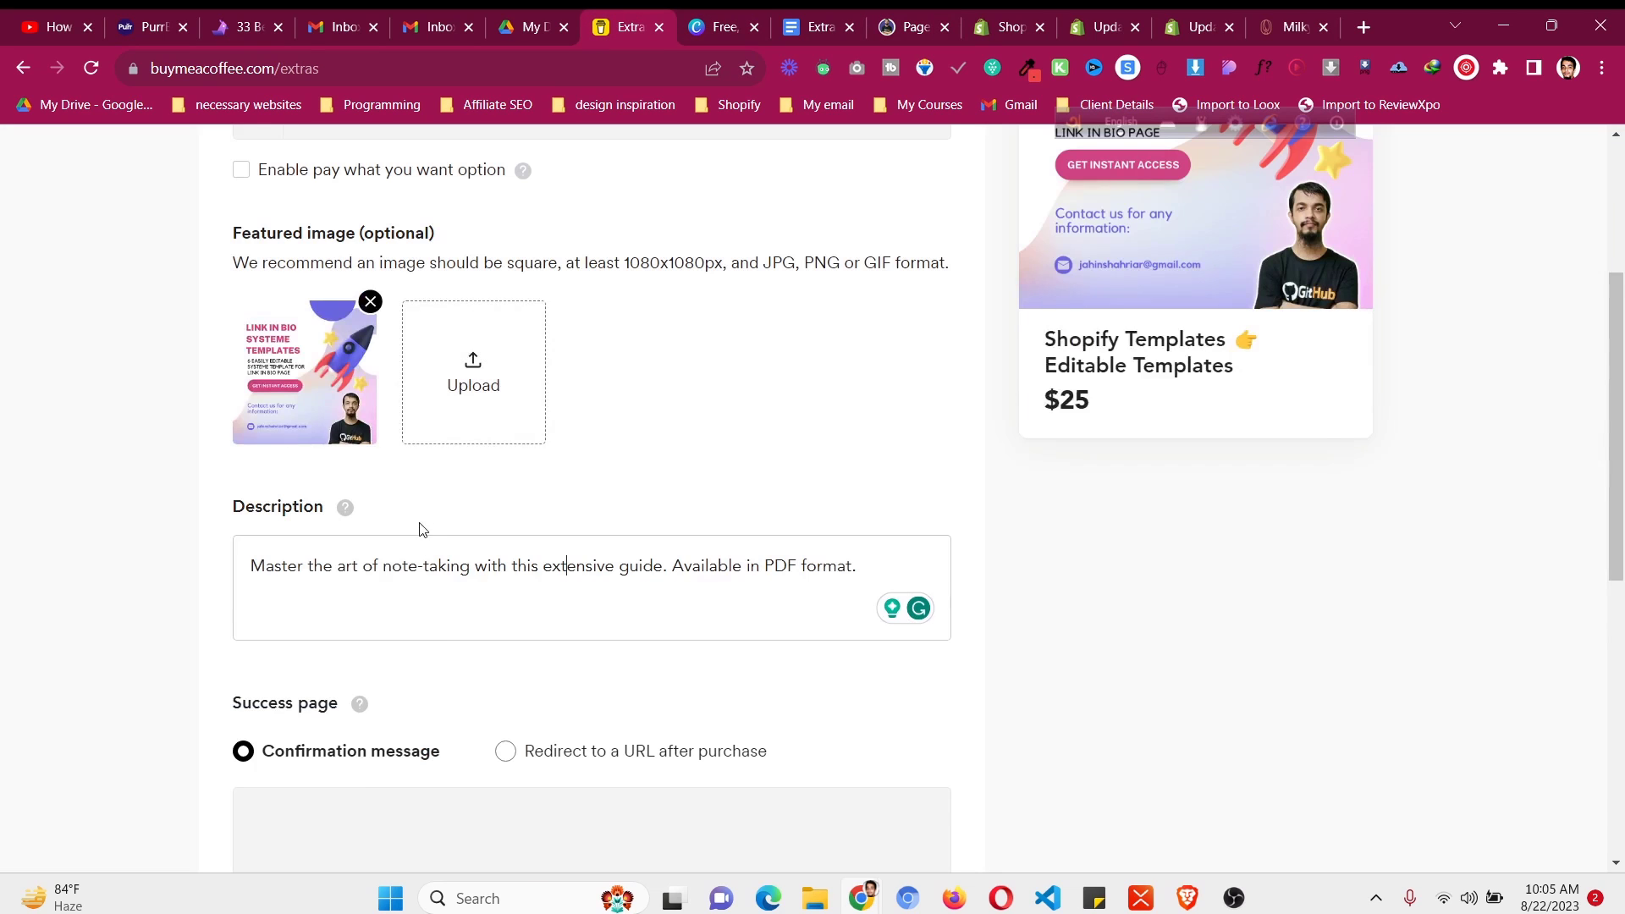
click(419, 602)
key(ctrl+a)
key(ctrl+v)
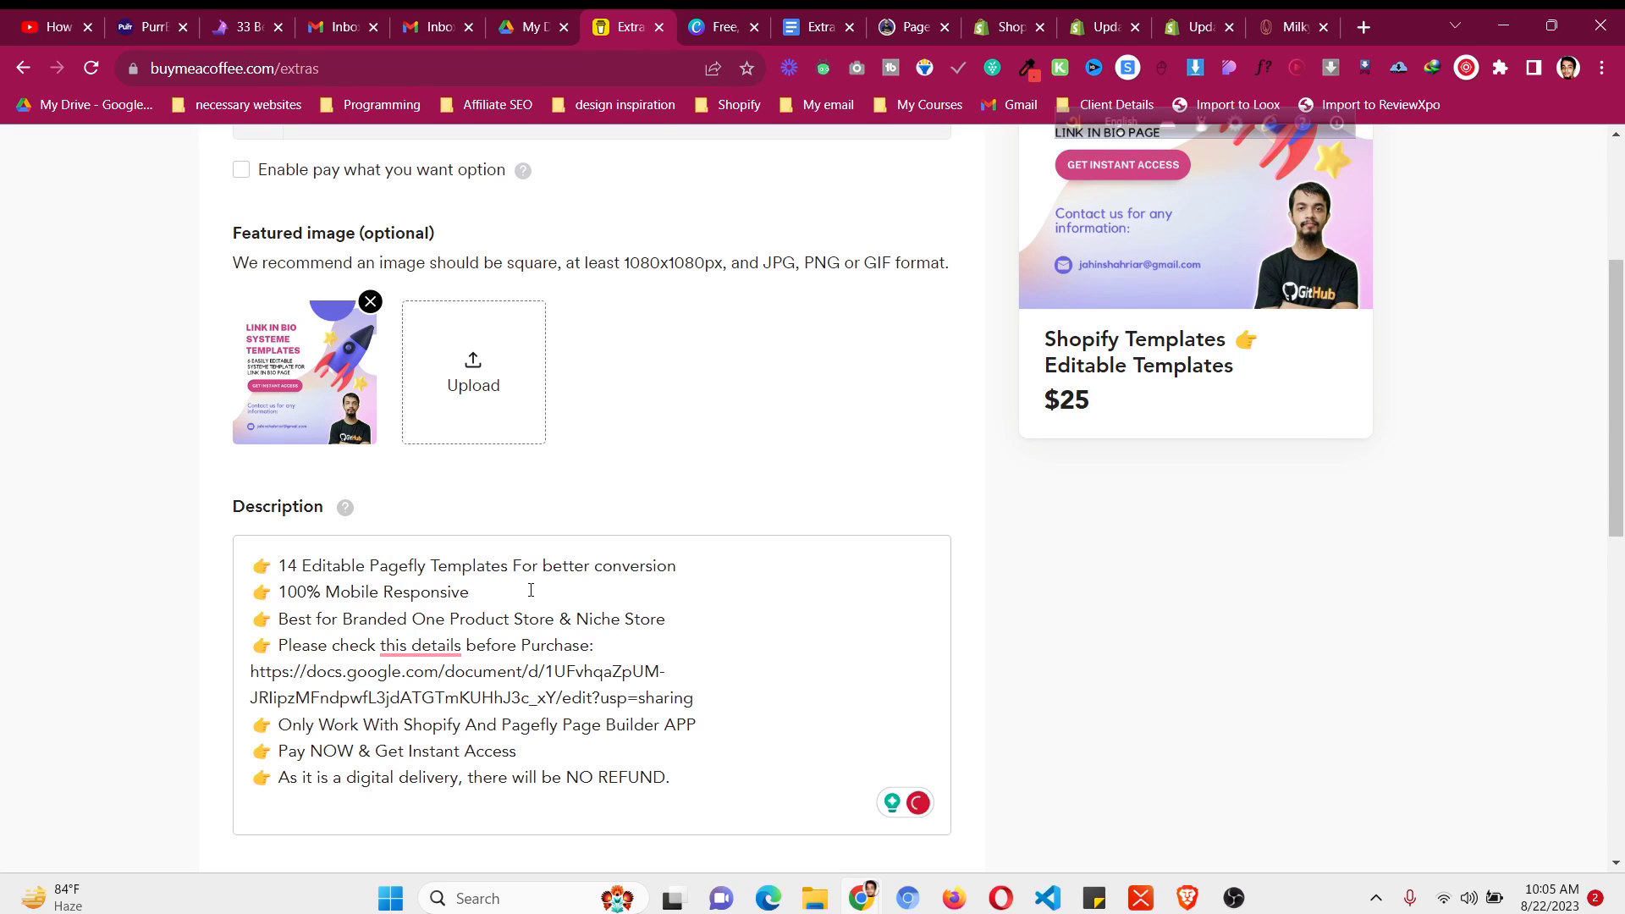
- Insert blank lines after the Niche Store and URL lines, then review the description
click(688, 628)
key(Return)
click(721, 733)
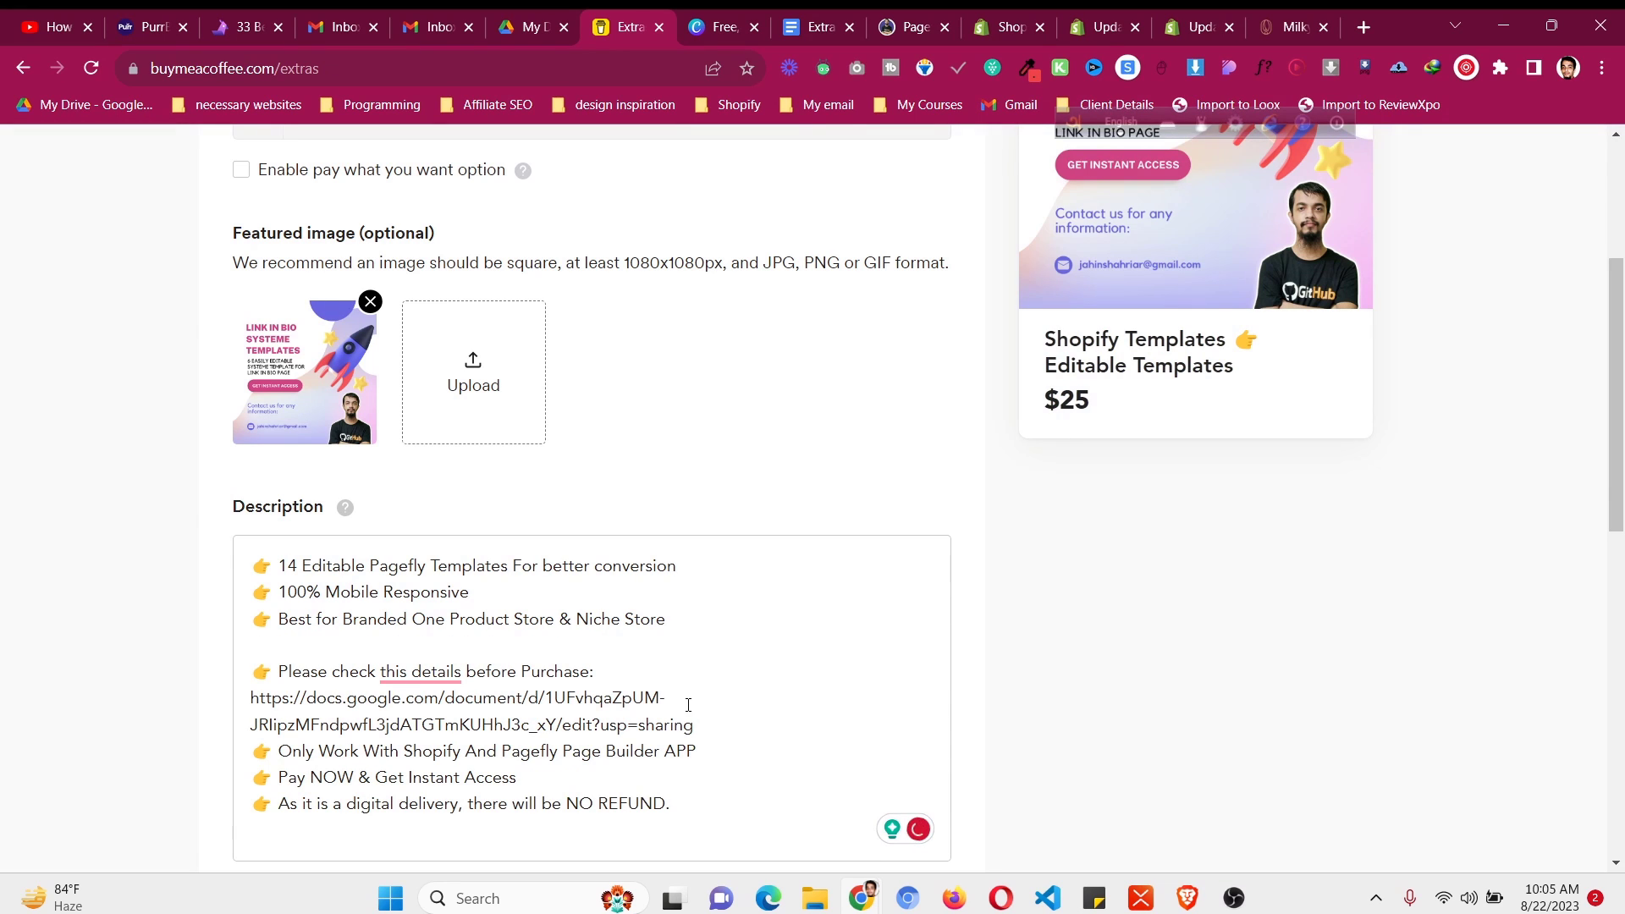
key(Return)
scroll(729, 729, down, 3)
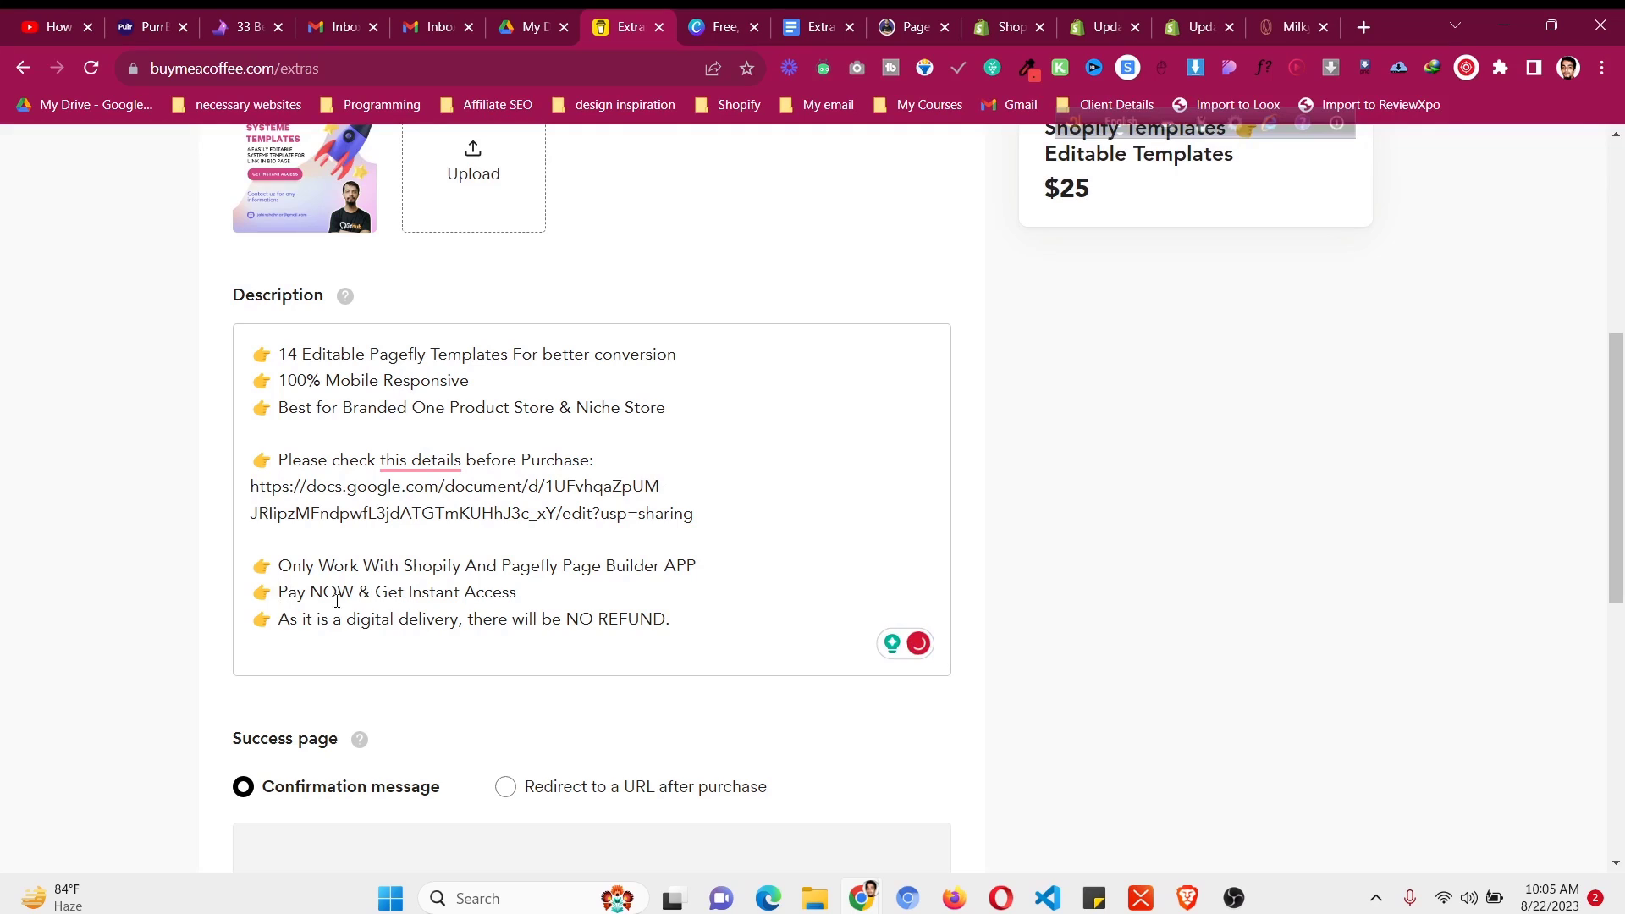
drag(278, 592, 516, 594)
click(474, 625)
scroll(481, 632, down, 3)
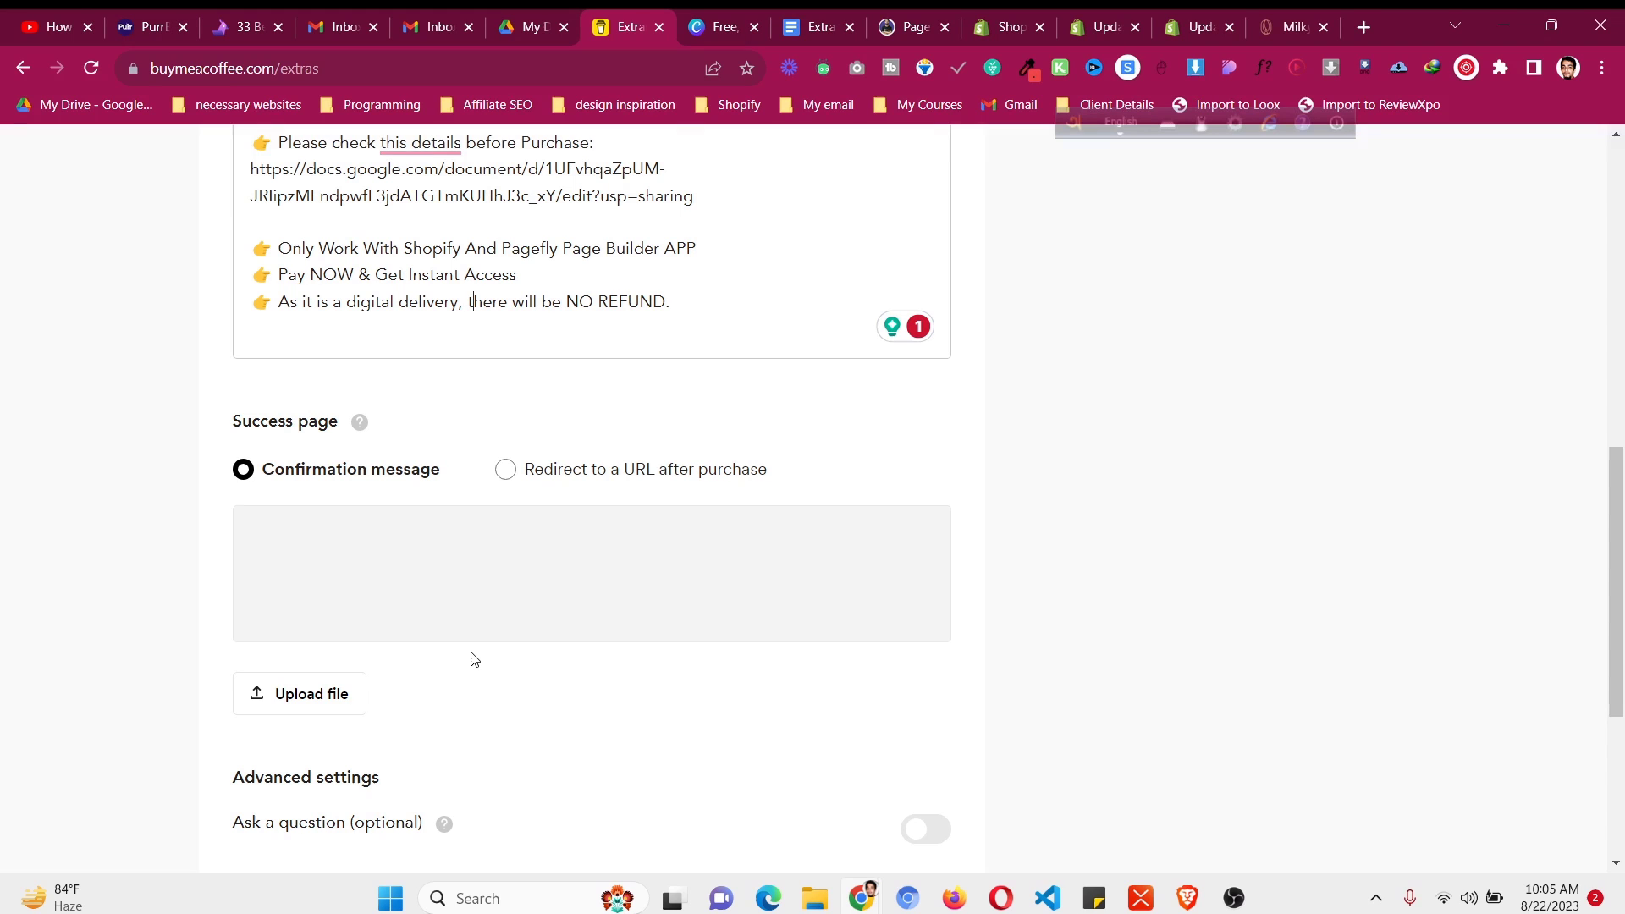
scroll(482, 659, up, 3)
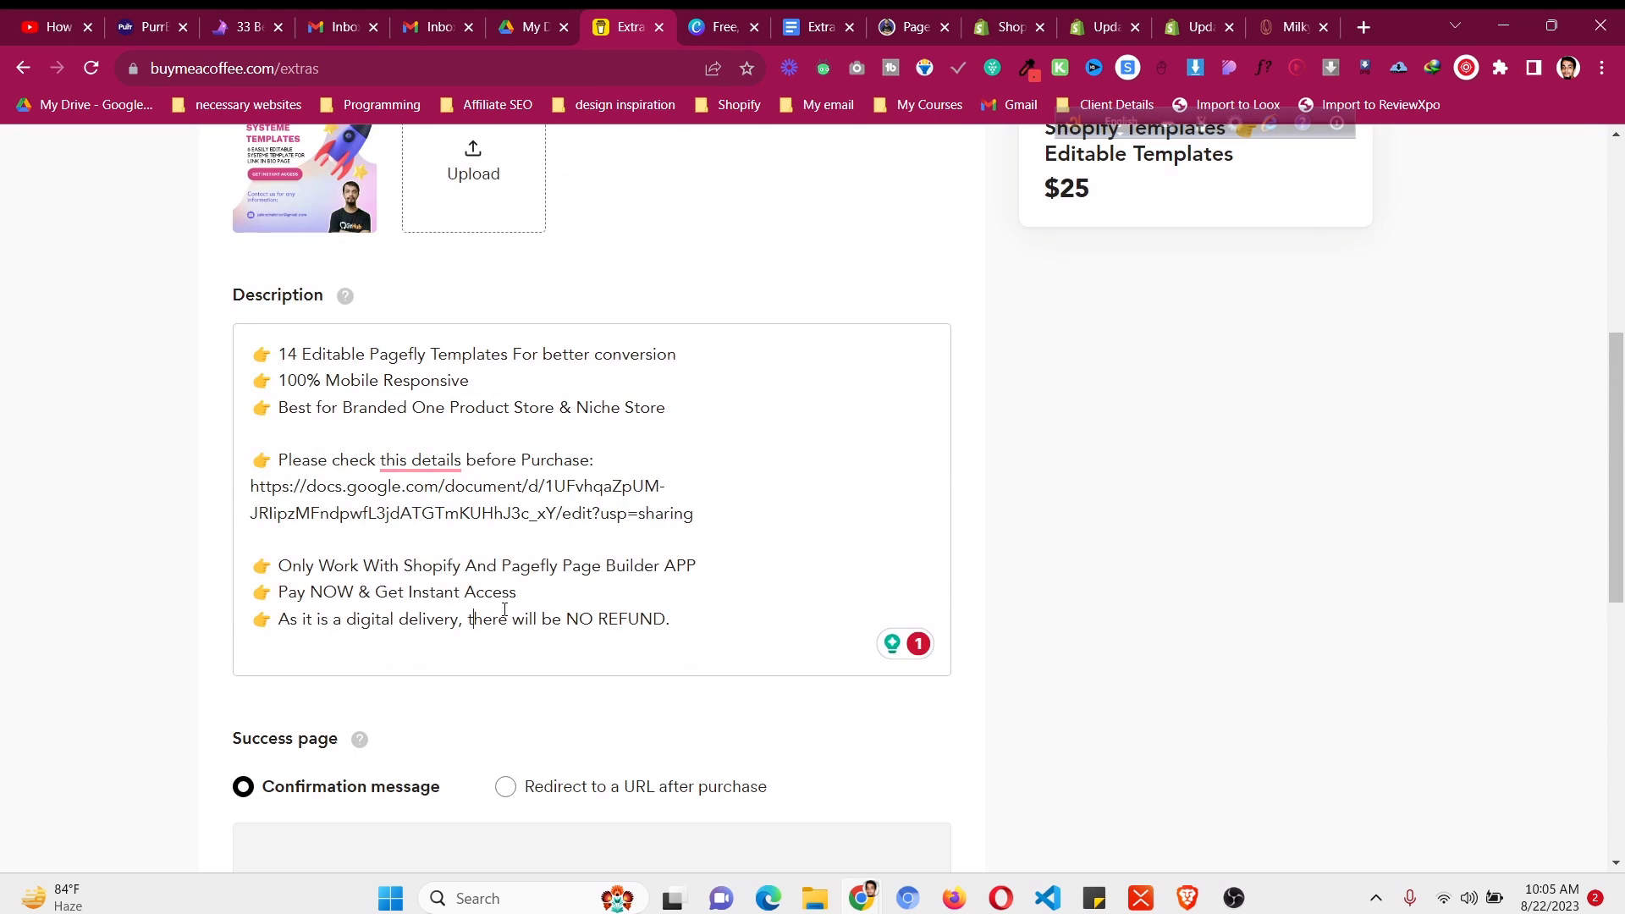
scroll(500, 610, down, 2)
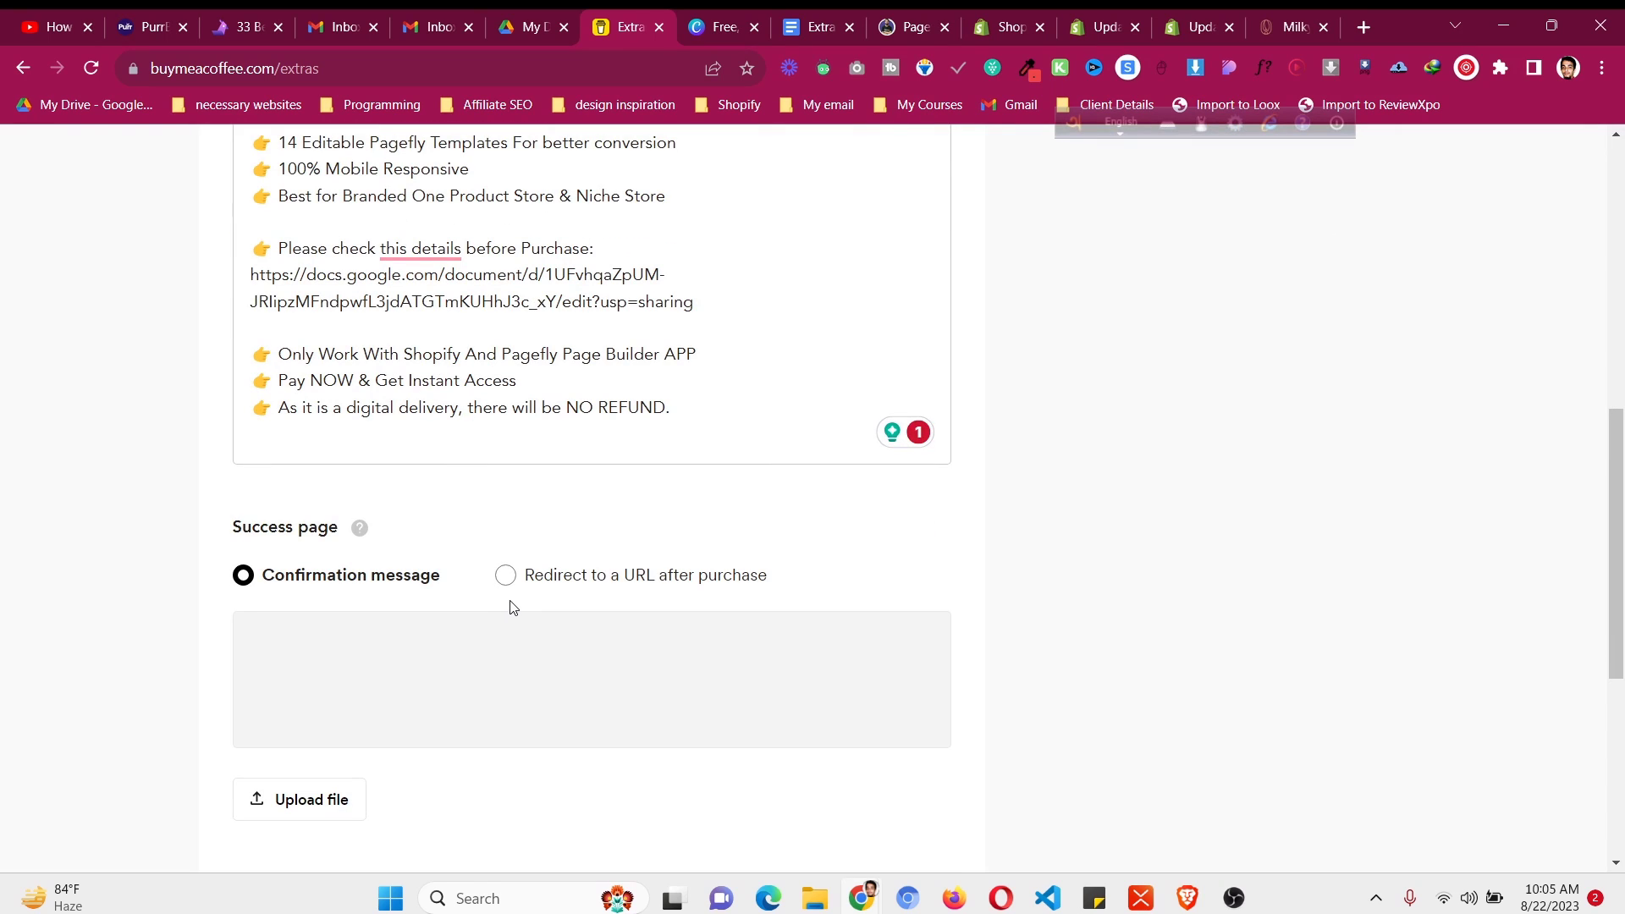
- Create a blank Google Doc from the My Drive right-click menu
click(533, 26)
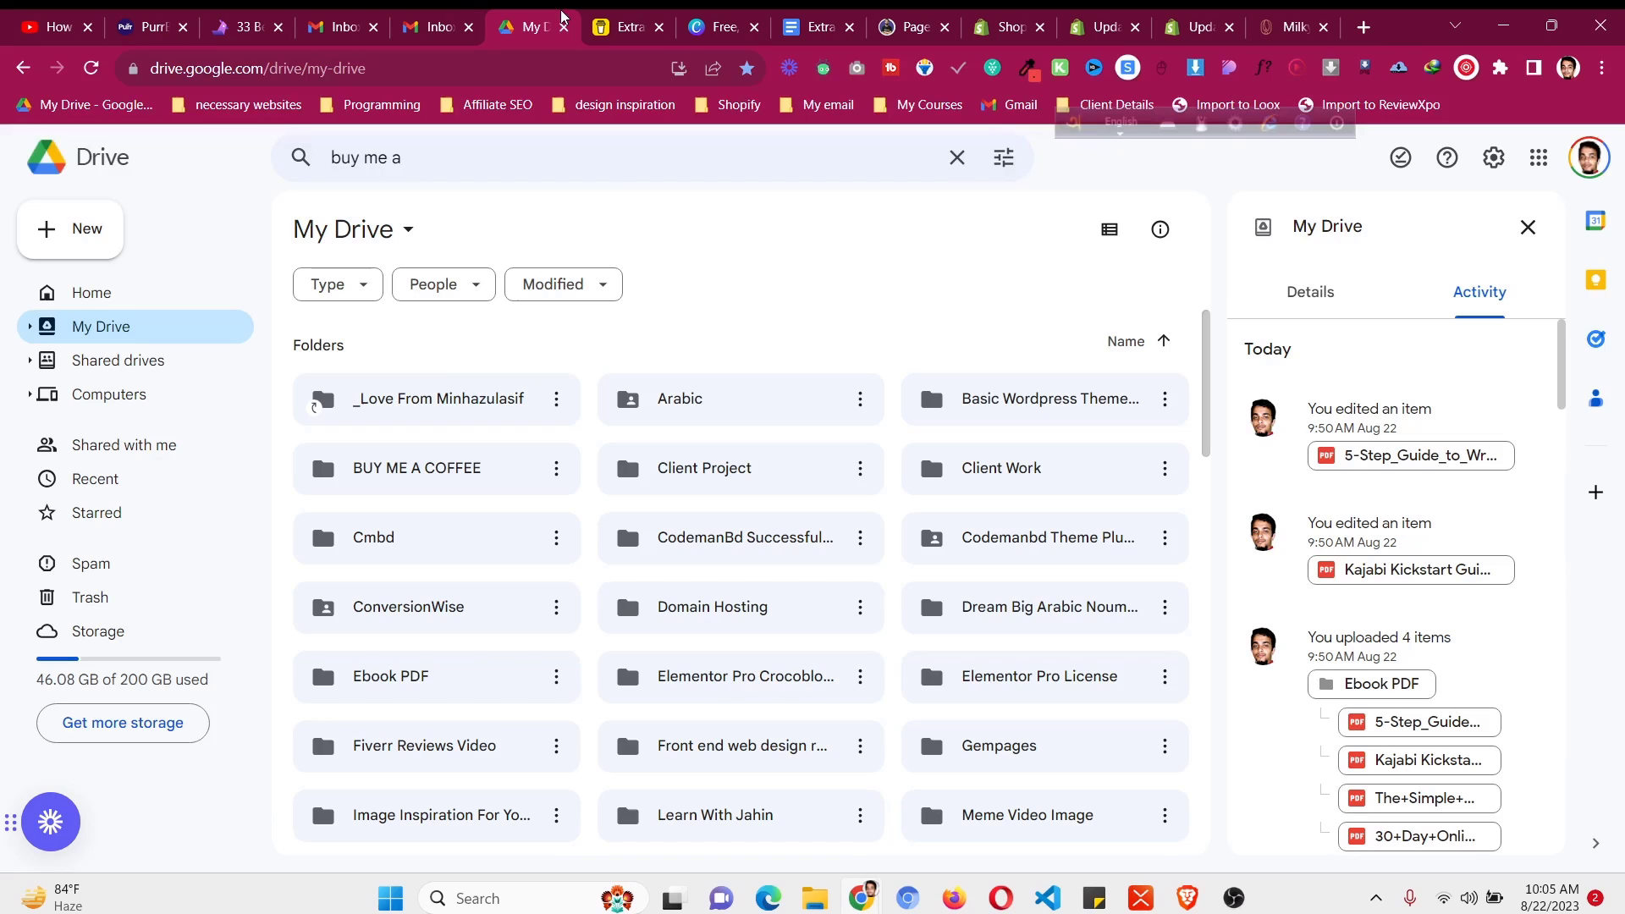
right_click(630, 359)
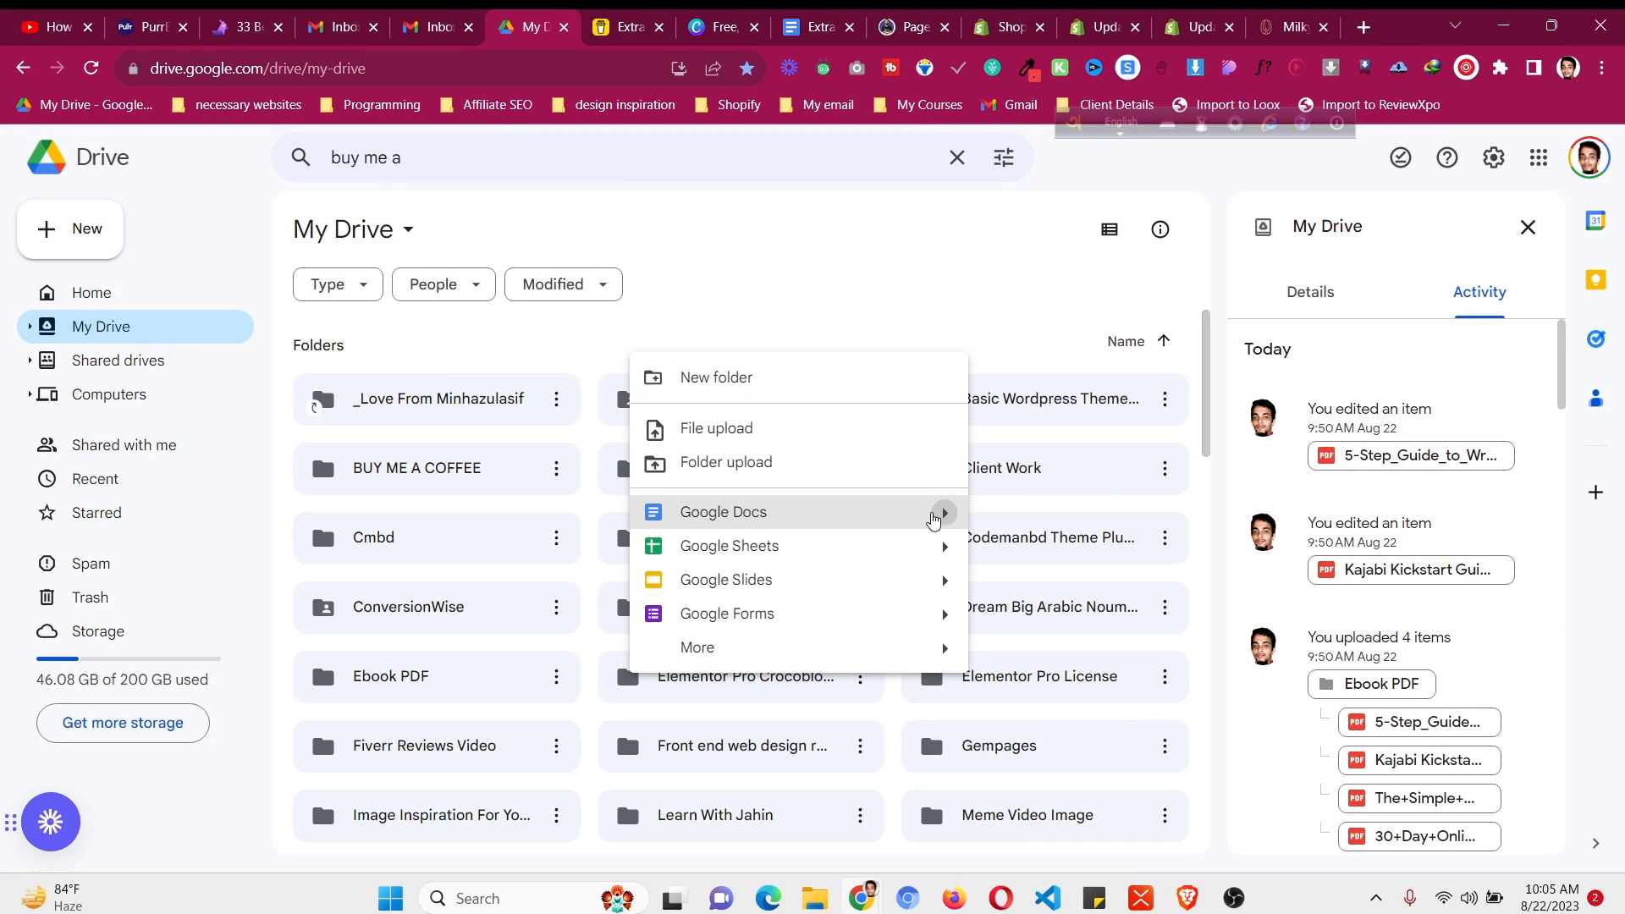
mouse_move(934, 520)
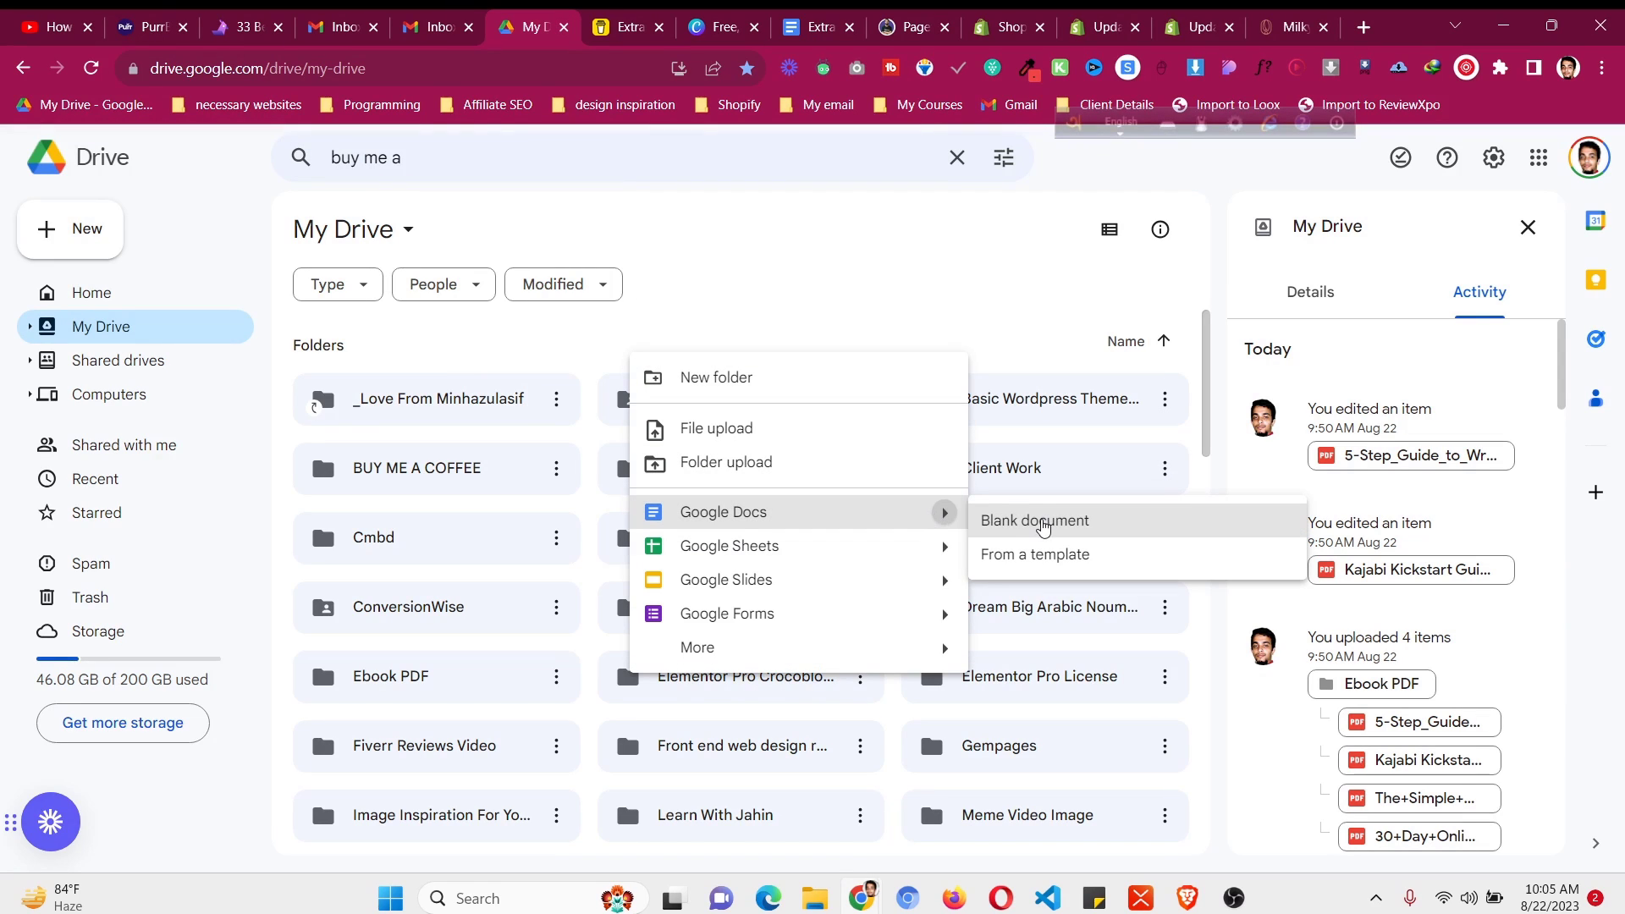
click(1039, 521)
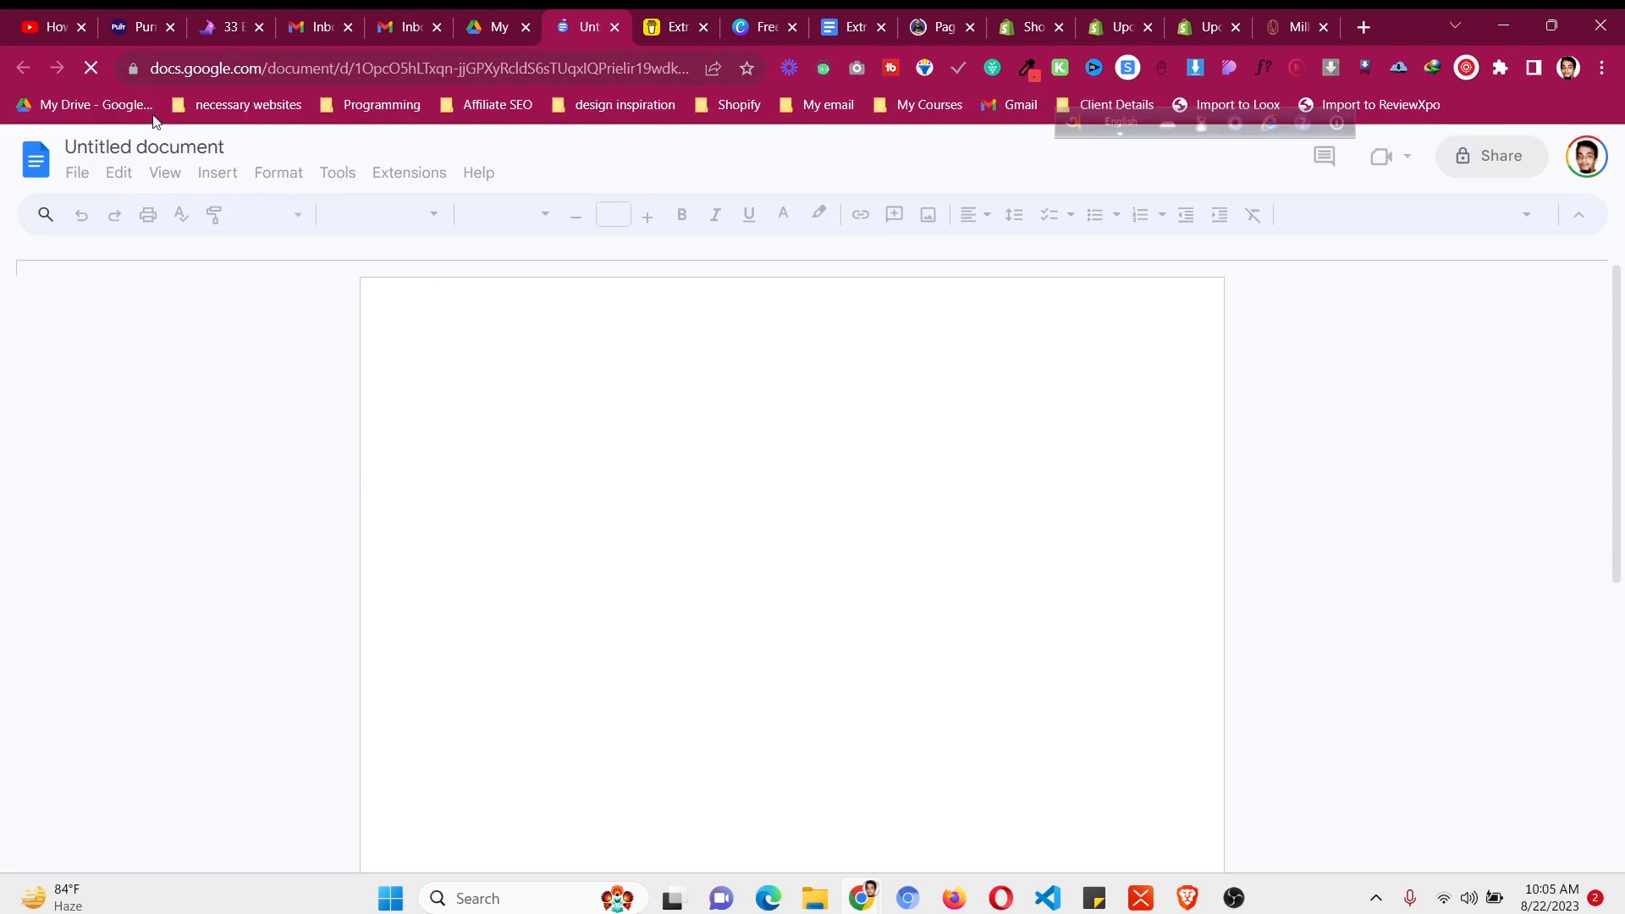
- Rename the untitled Google Doc to 'Buy me coffee'
click(191, 149)
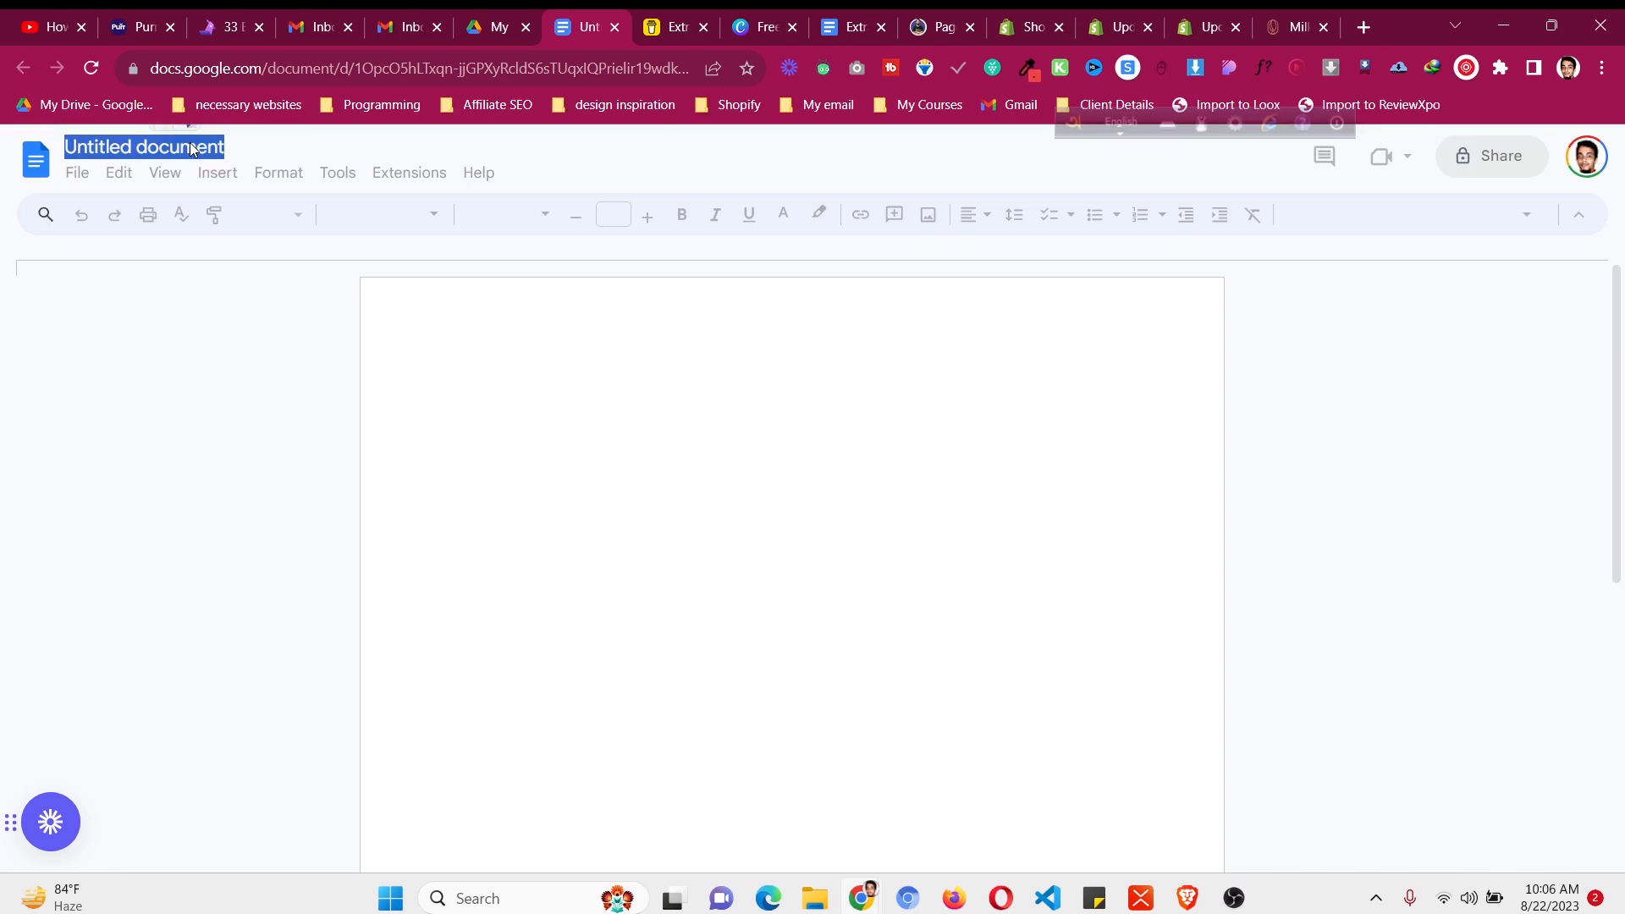
text(Me a)
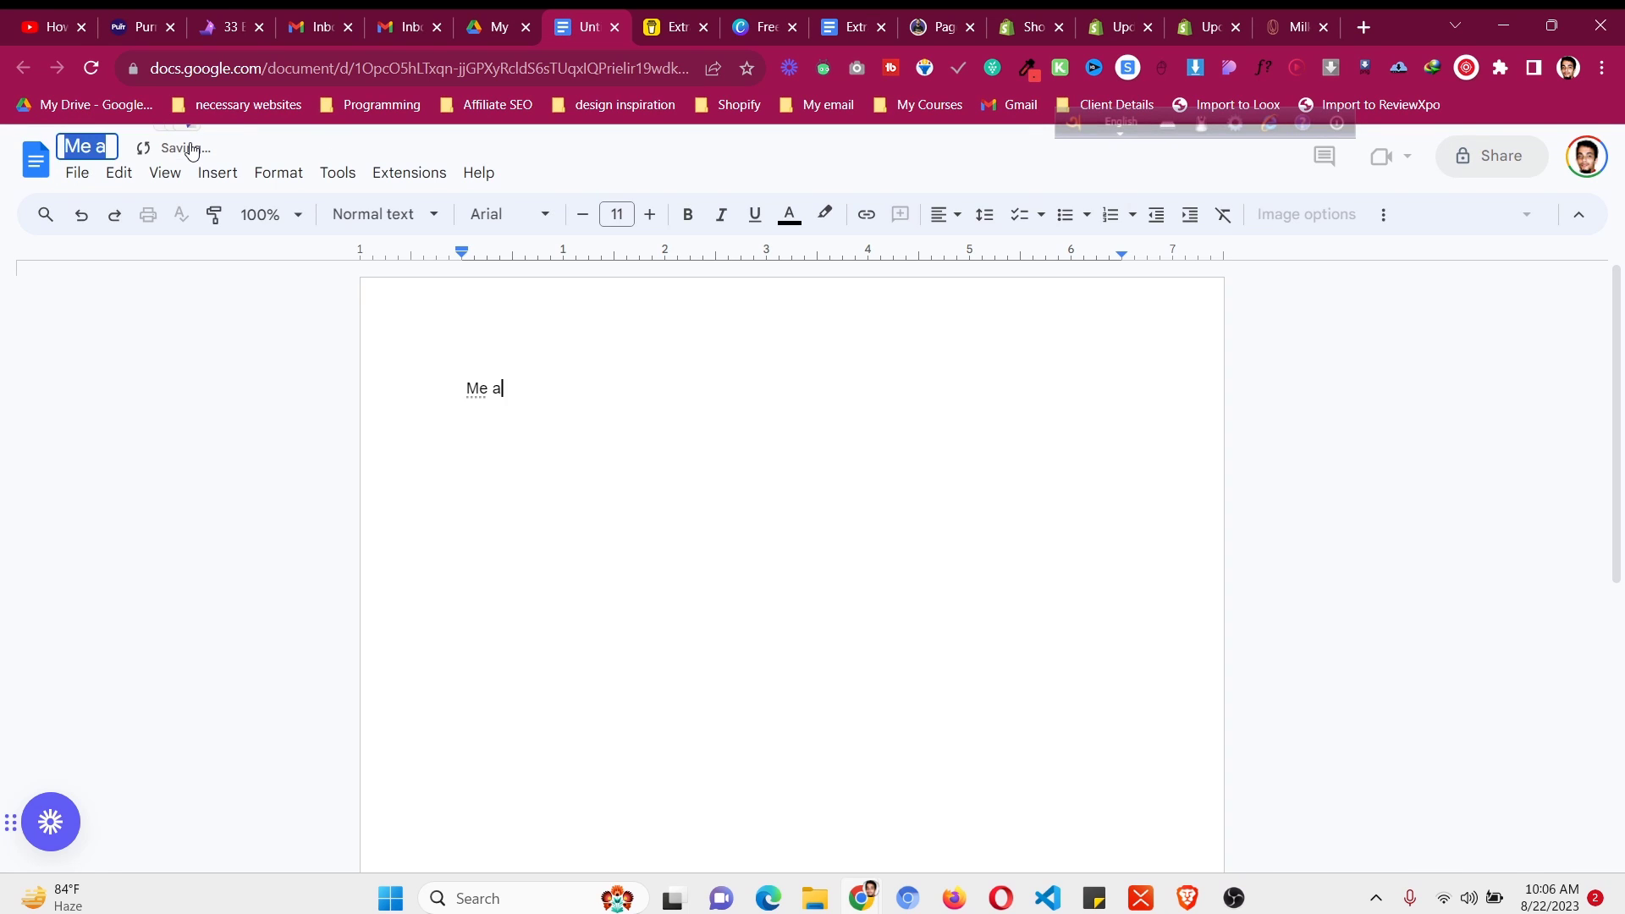
text(Buy me )
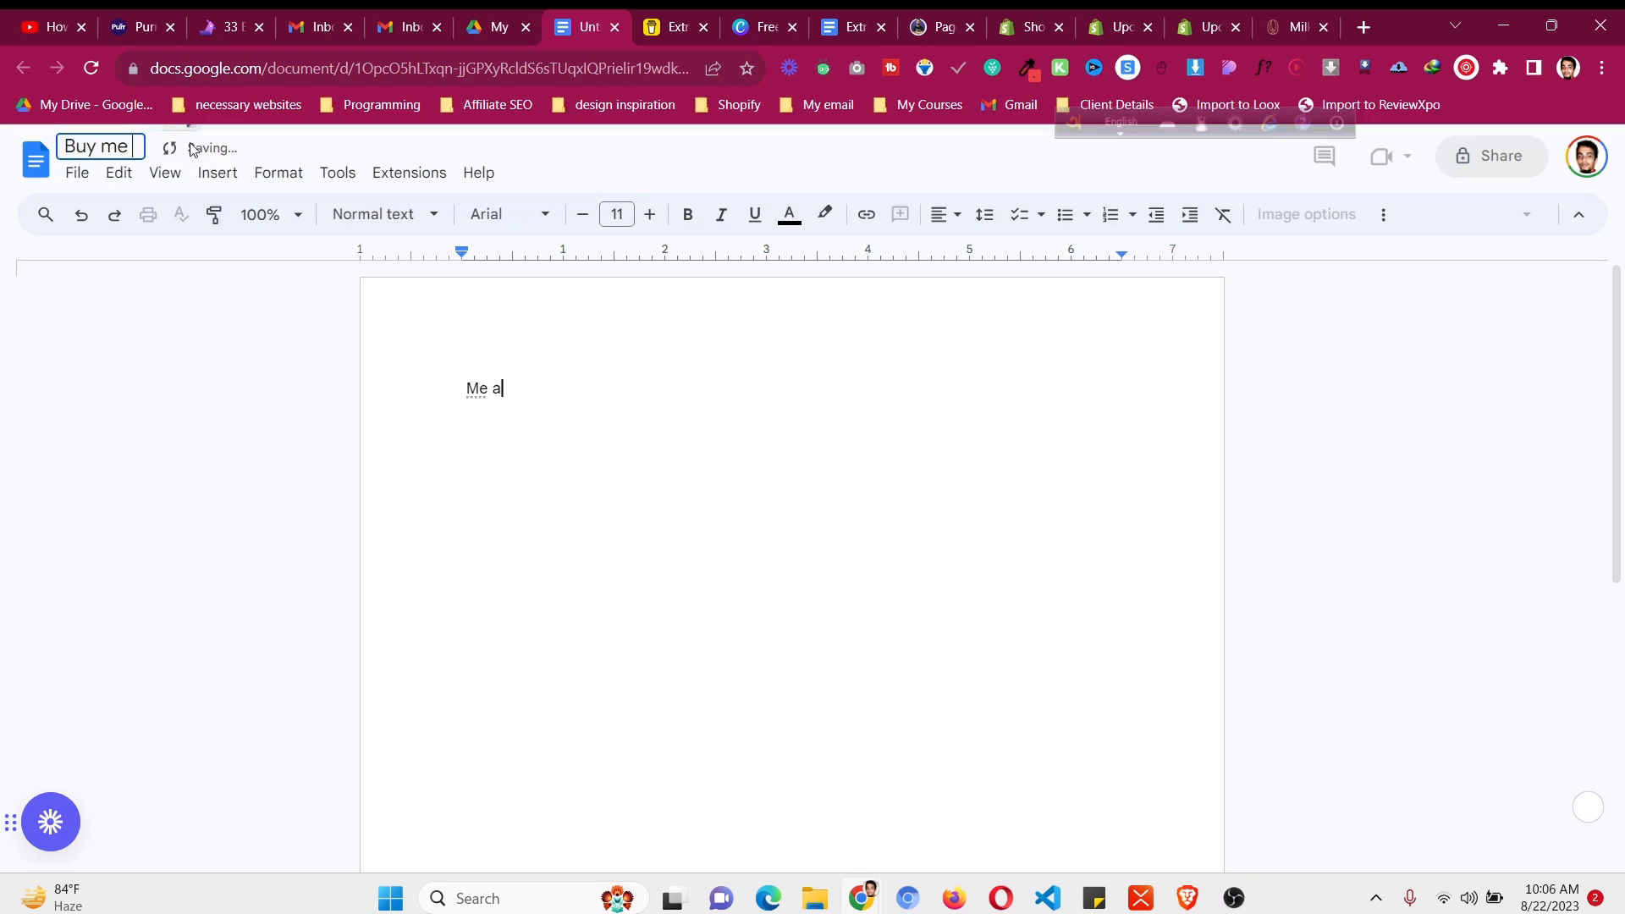
text(coffee)
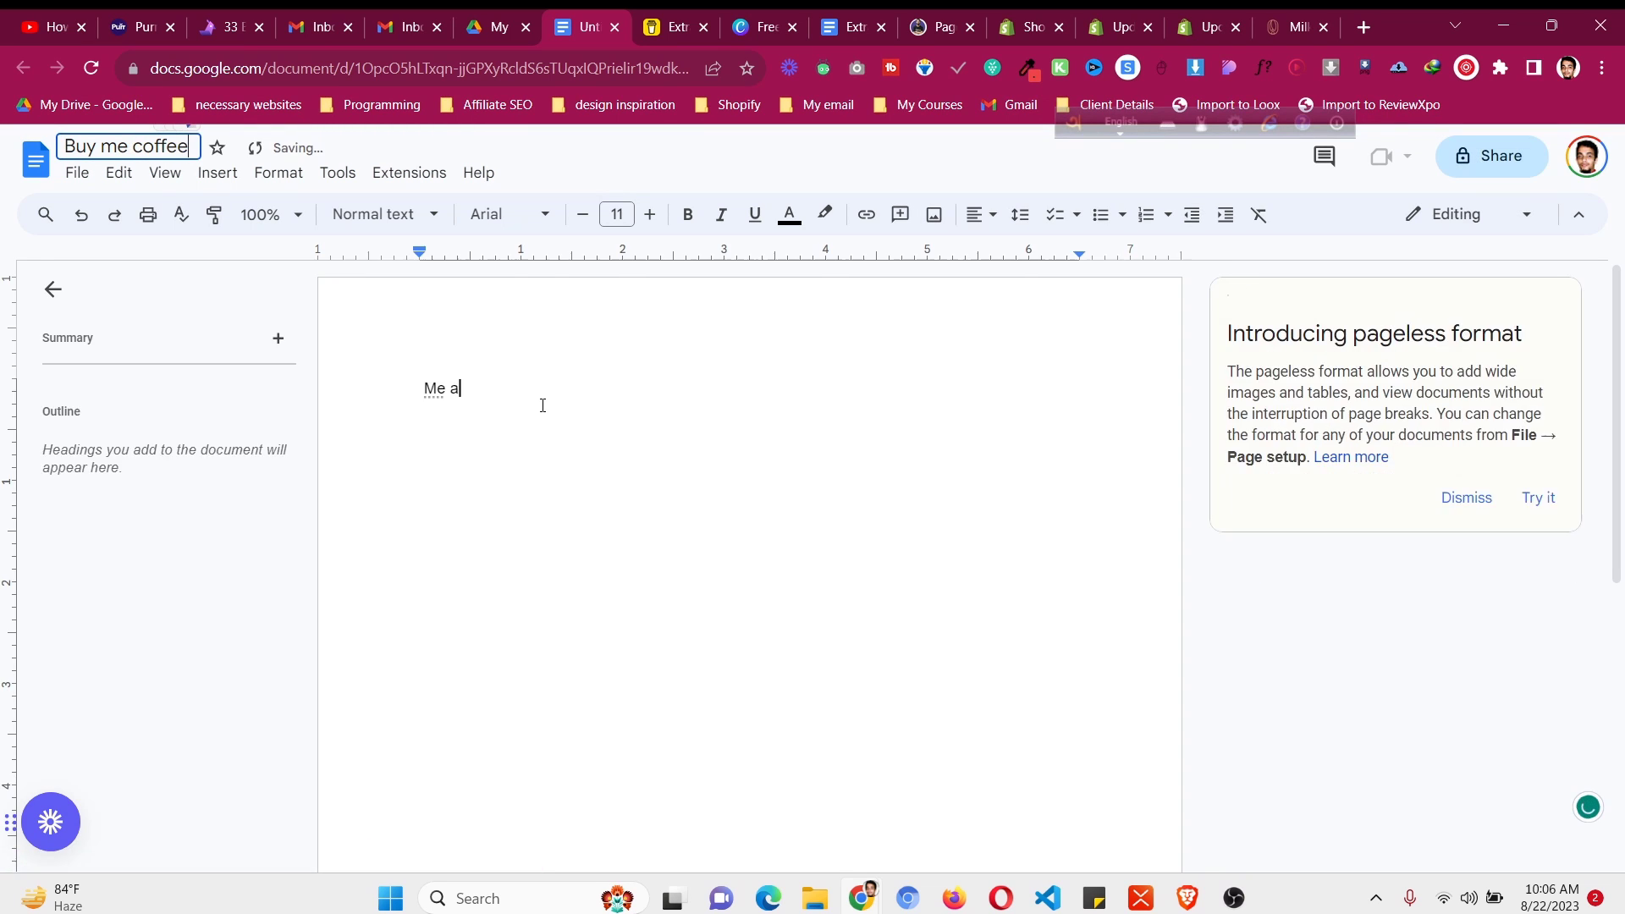
key(ctrl+a)
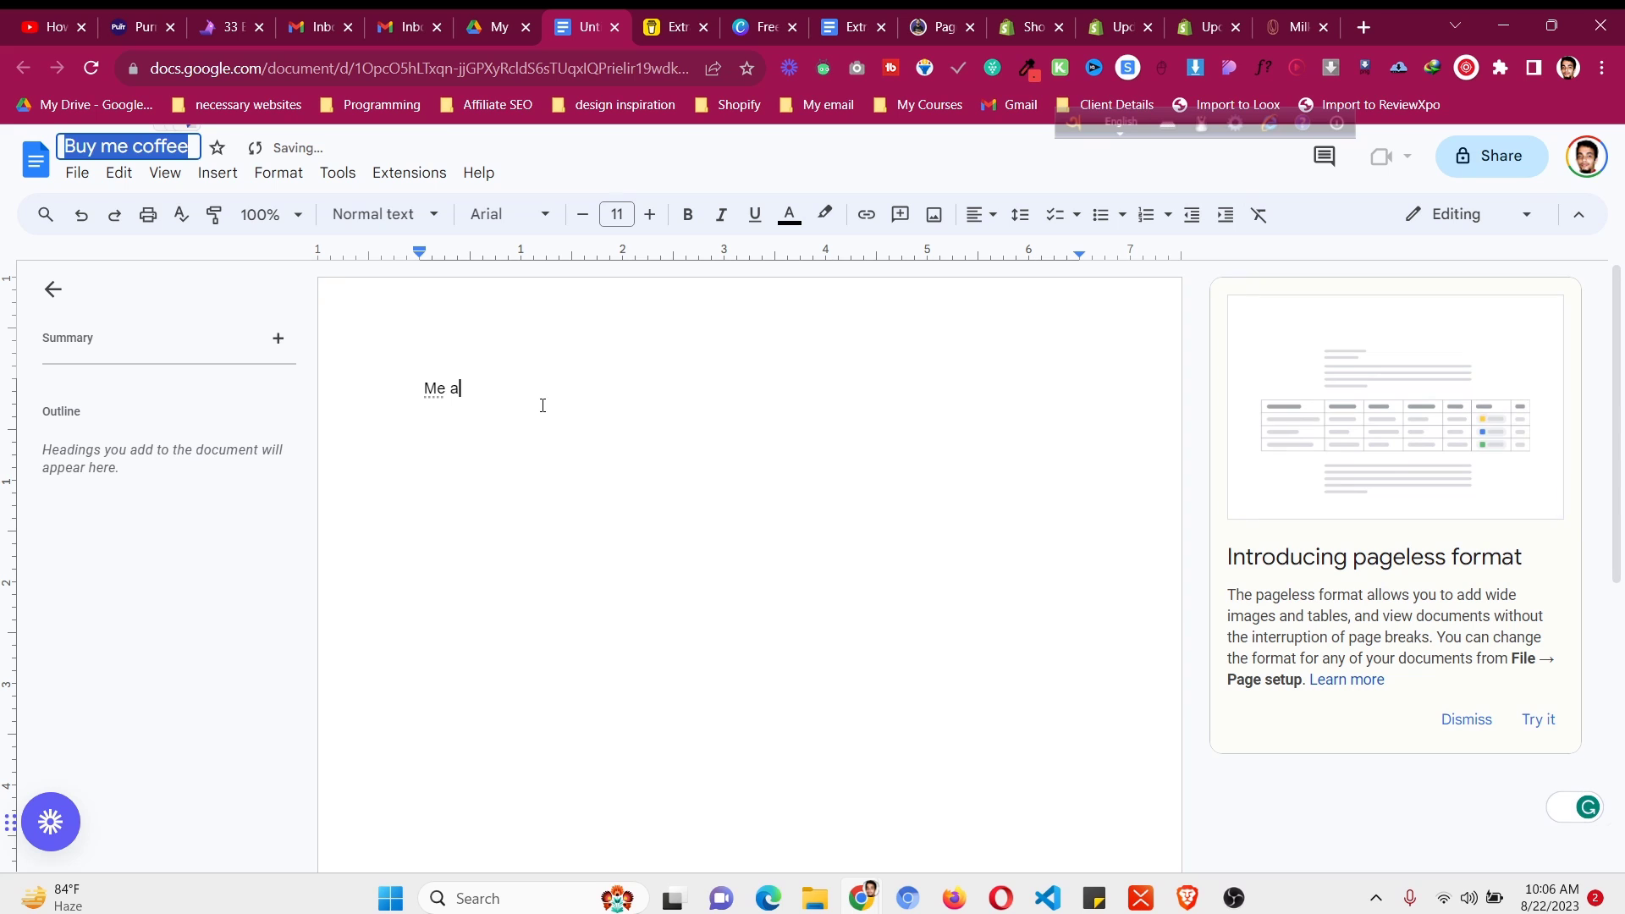
key(Return)
- Start the body with 'Canva Templates Access:', correcting the 'Acess' typo
key(ctrl+a)
text(Canv)
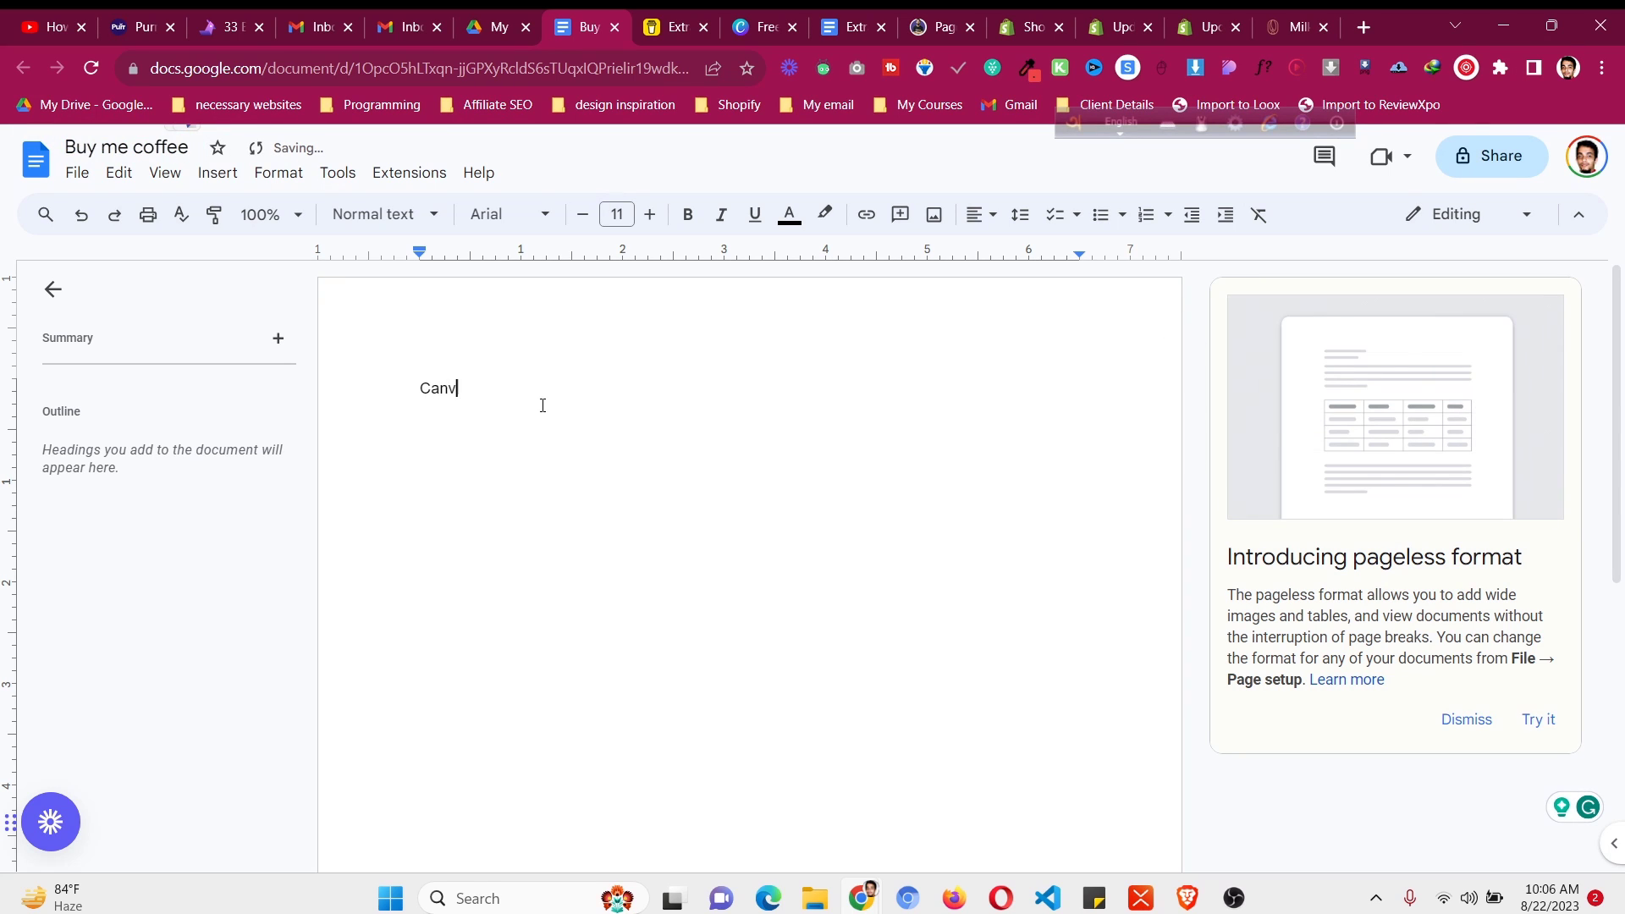
text(a Templates )
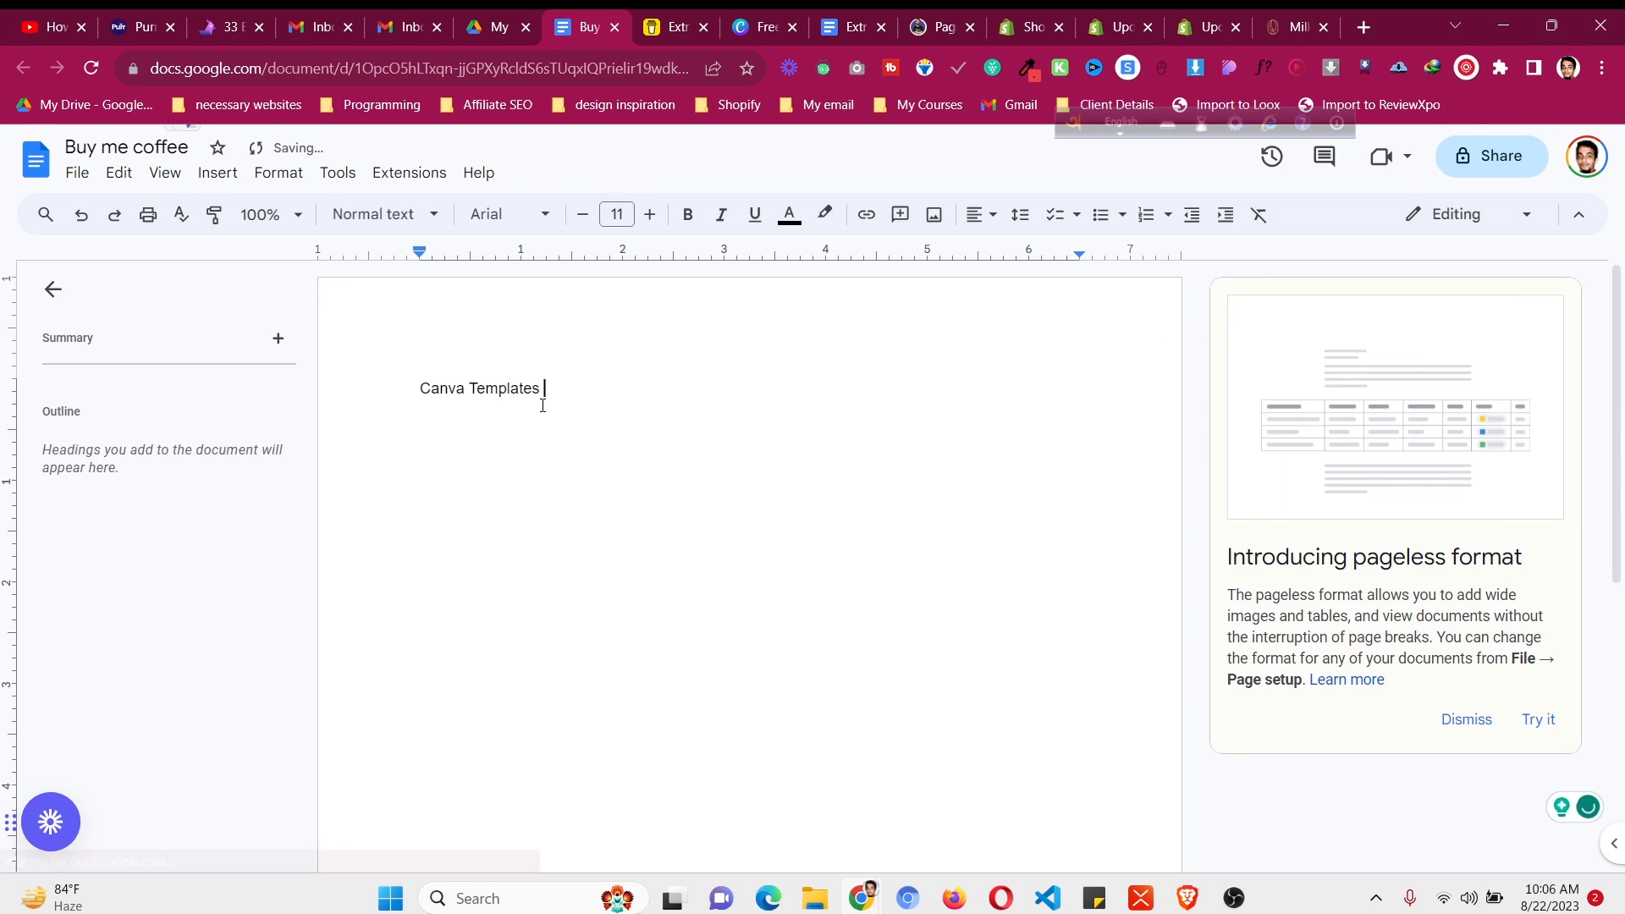
text(Acess:)
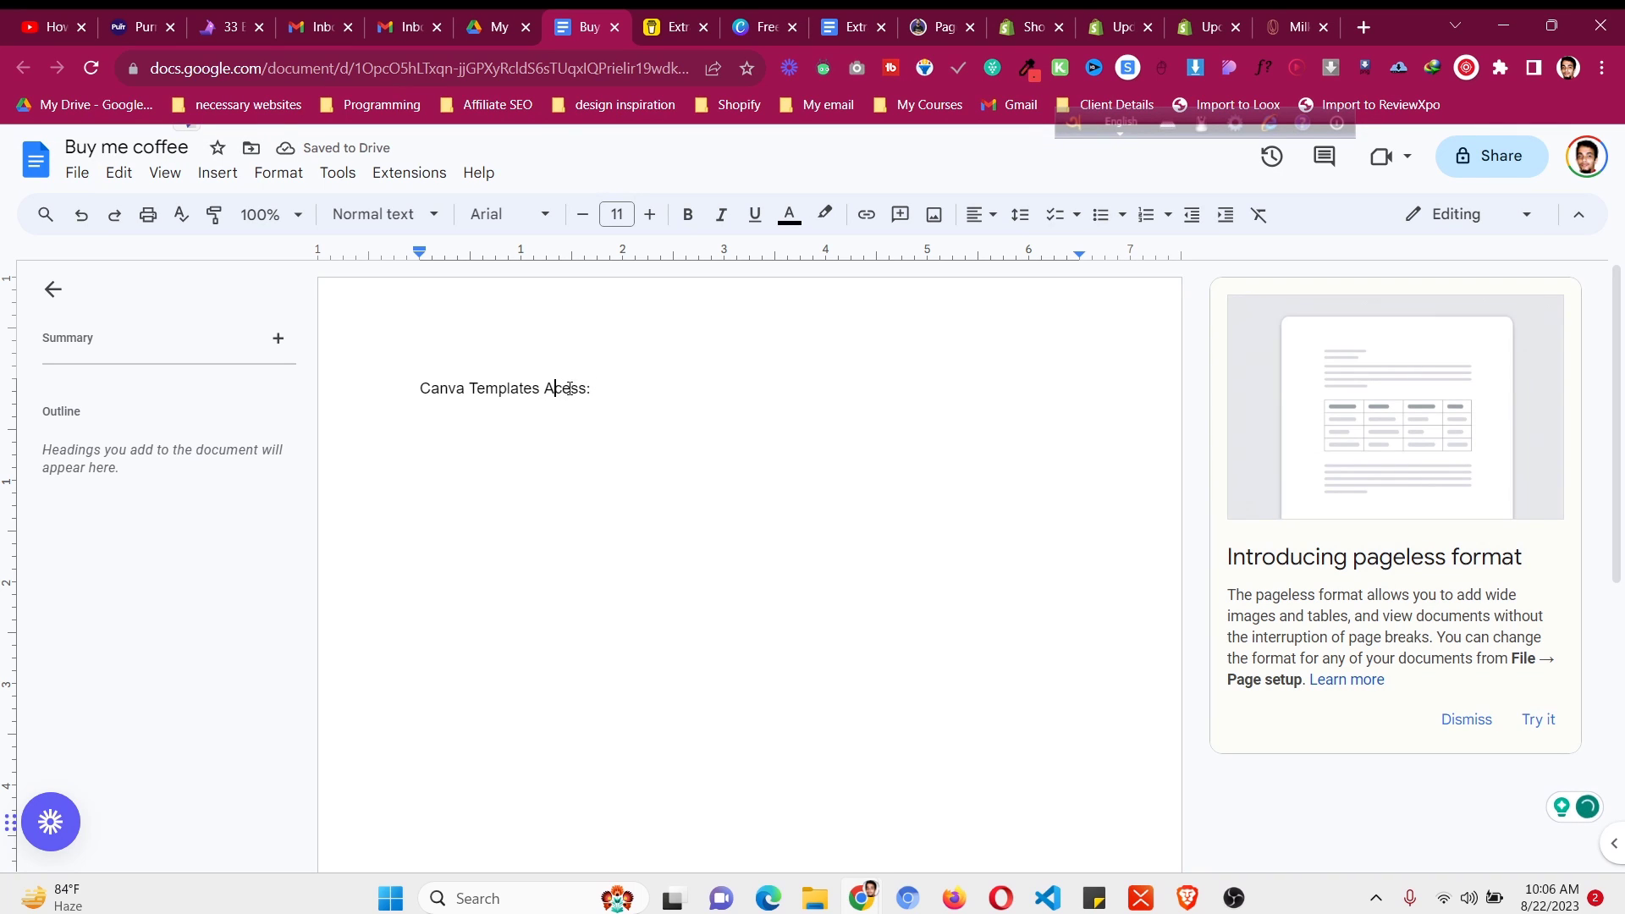
click(583, 407)
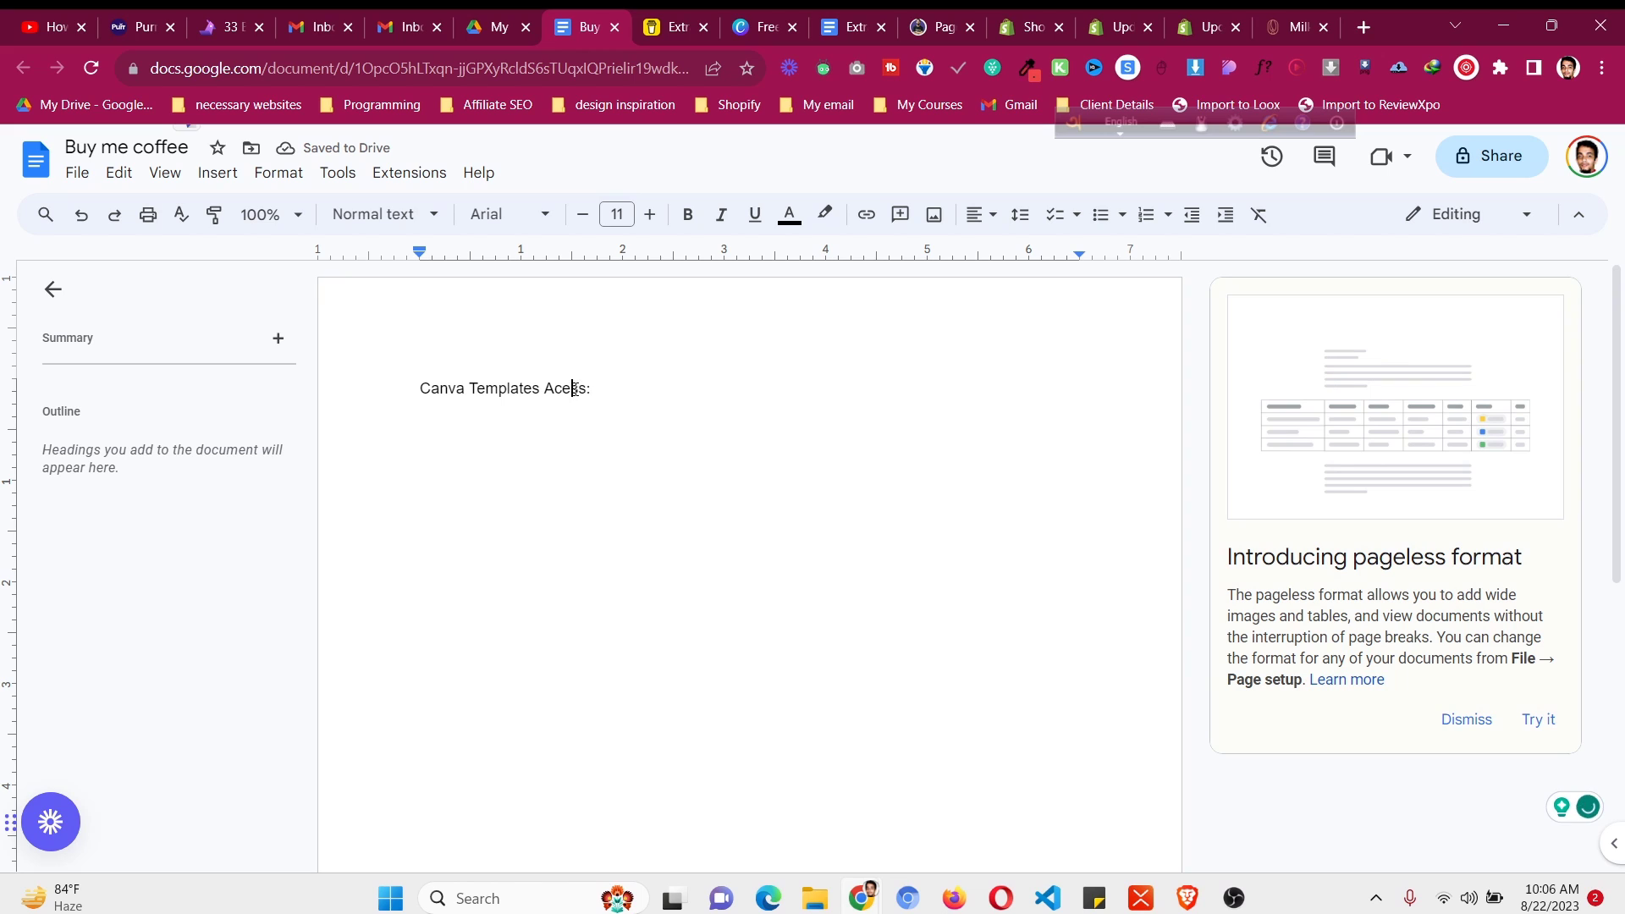
text(s)
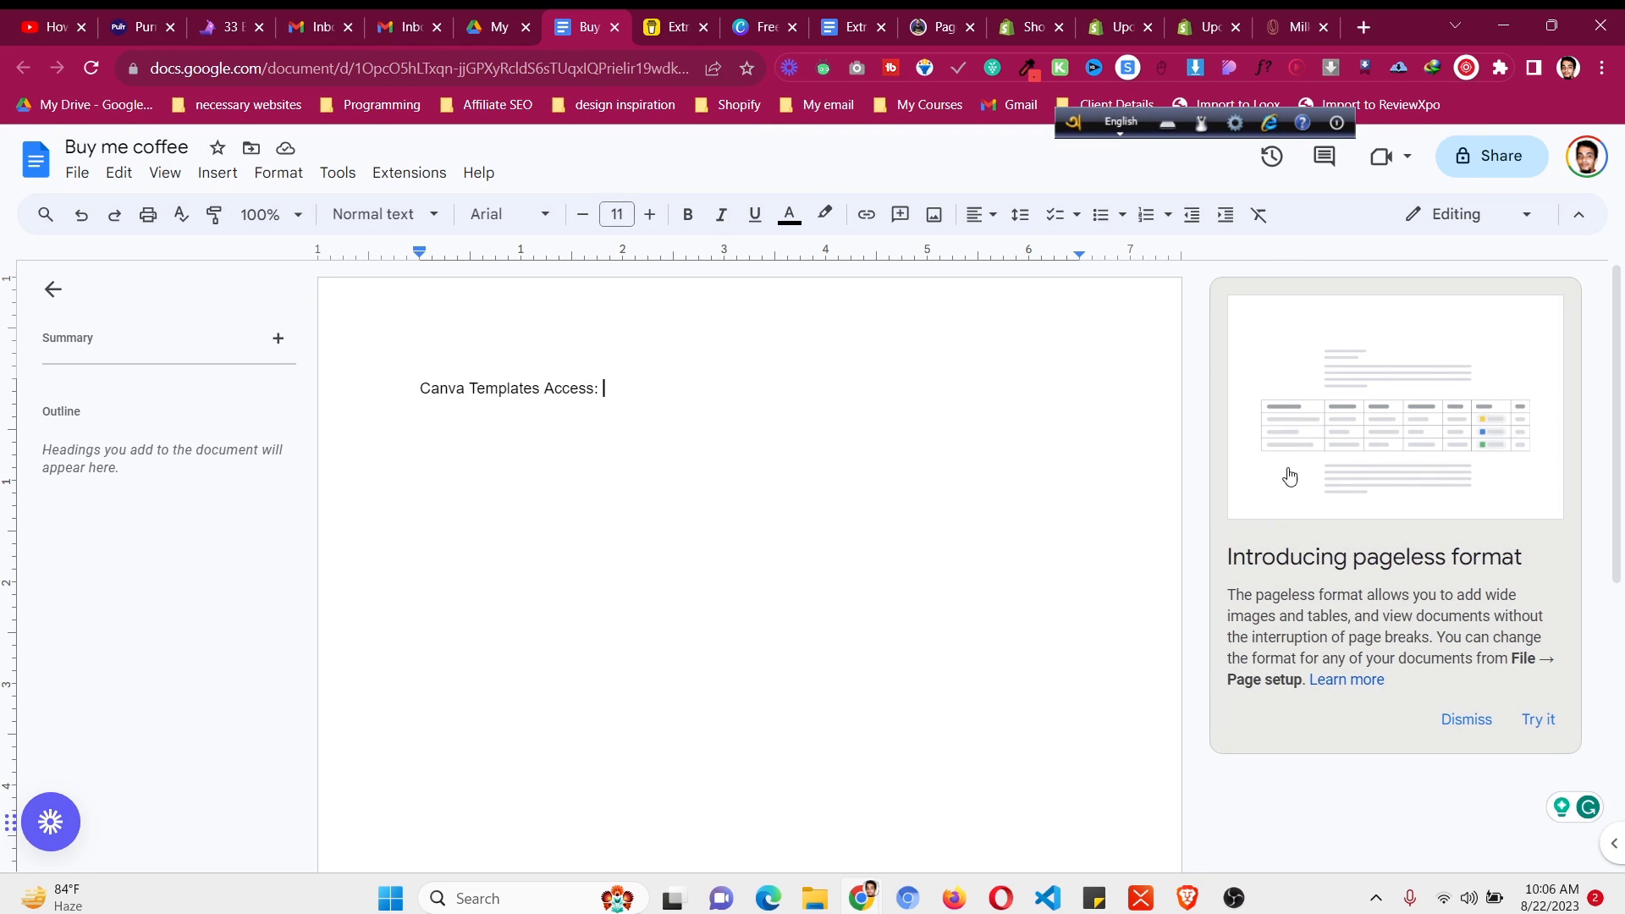
- Open the Black Pink Bold quote template in Canva's design editor
click(784, 15)
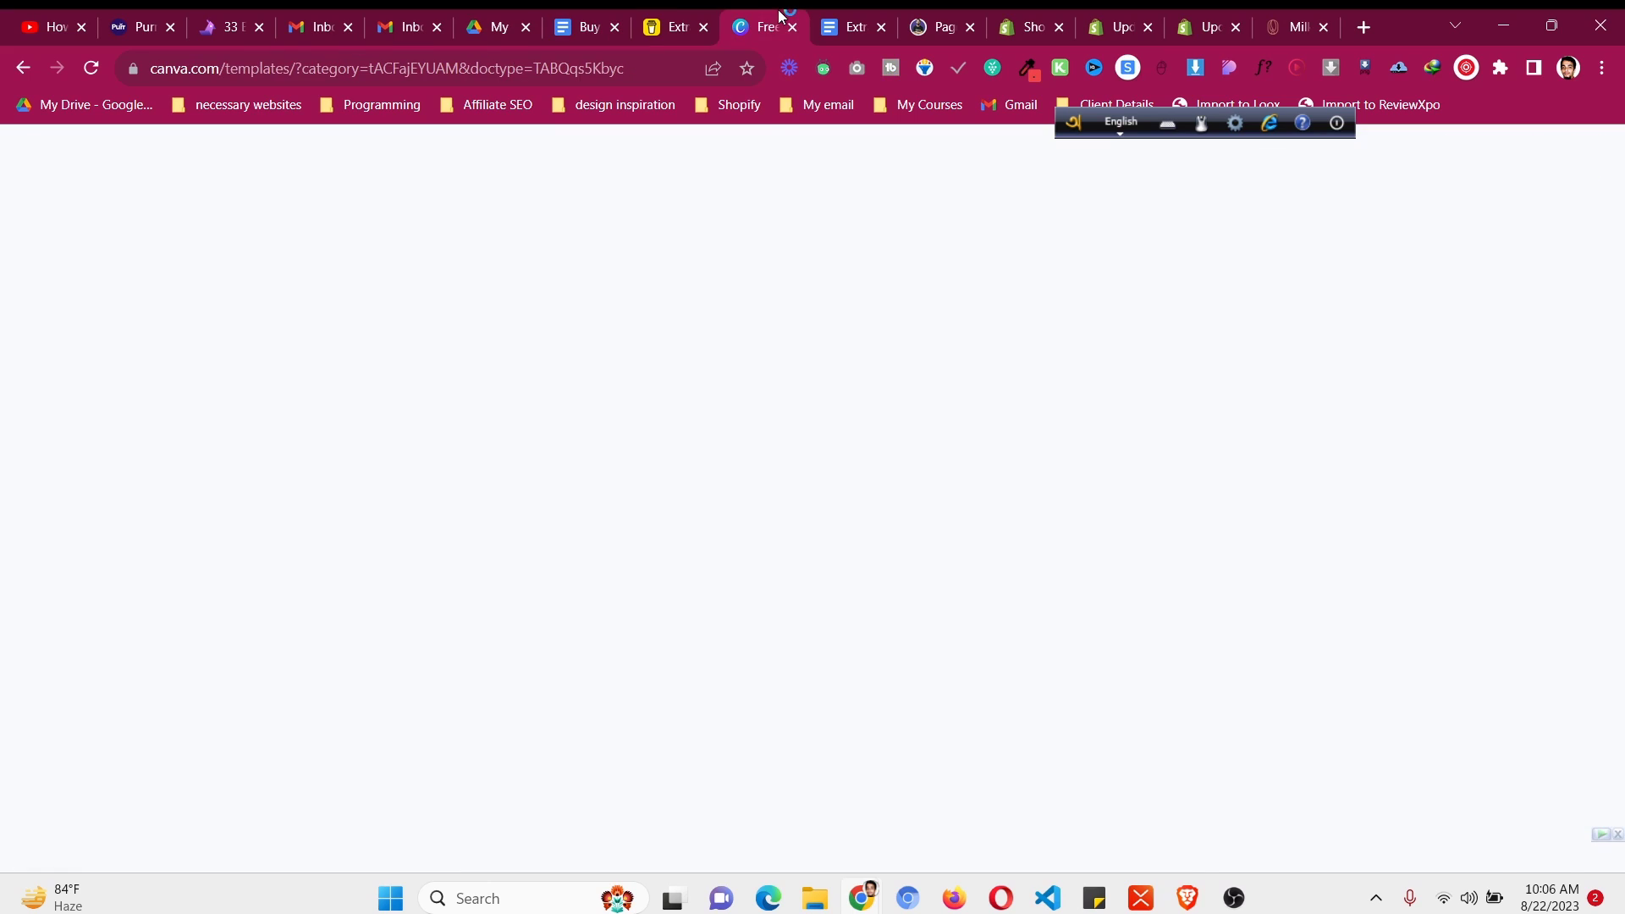
scroll(744, 366, down, 5)
scroll(744, 370, down, 5)
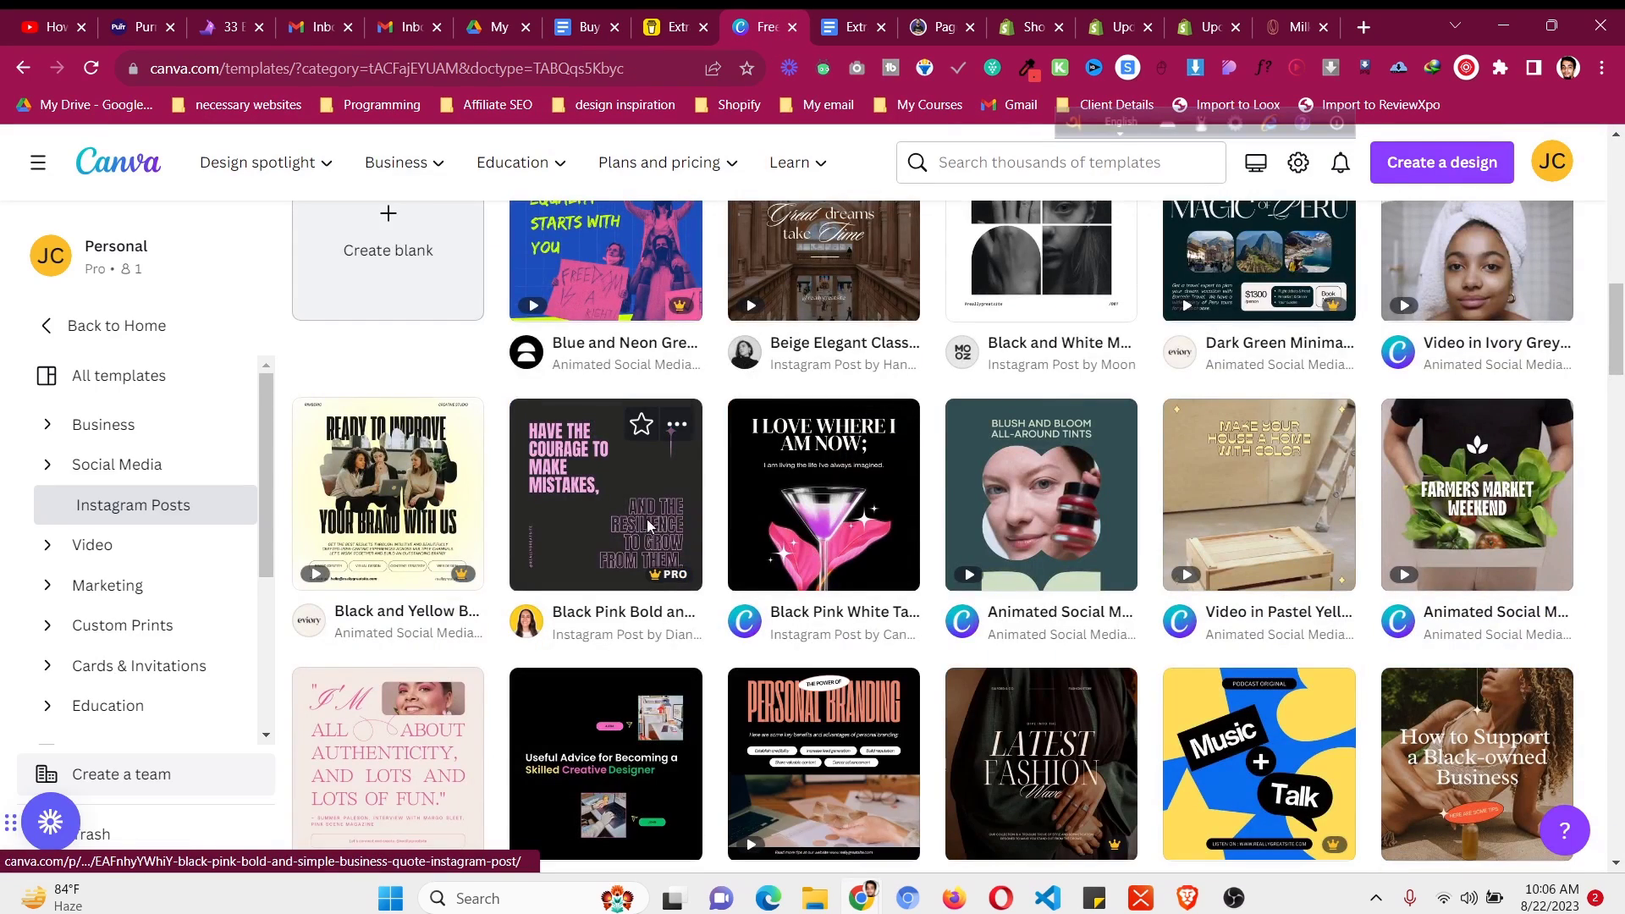
click(650, 517)
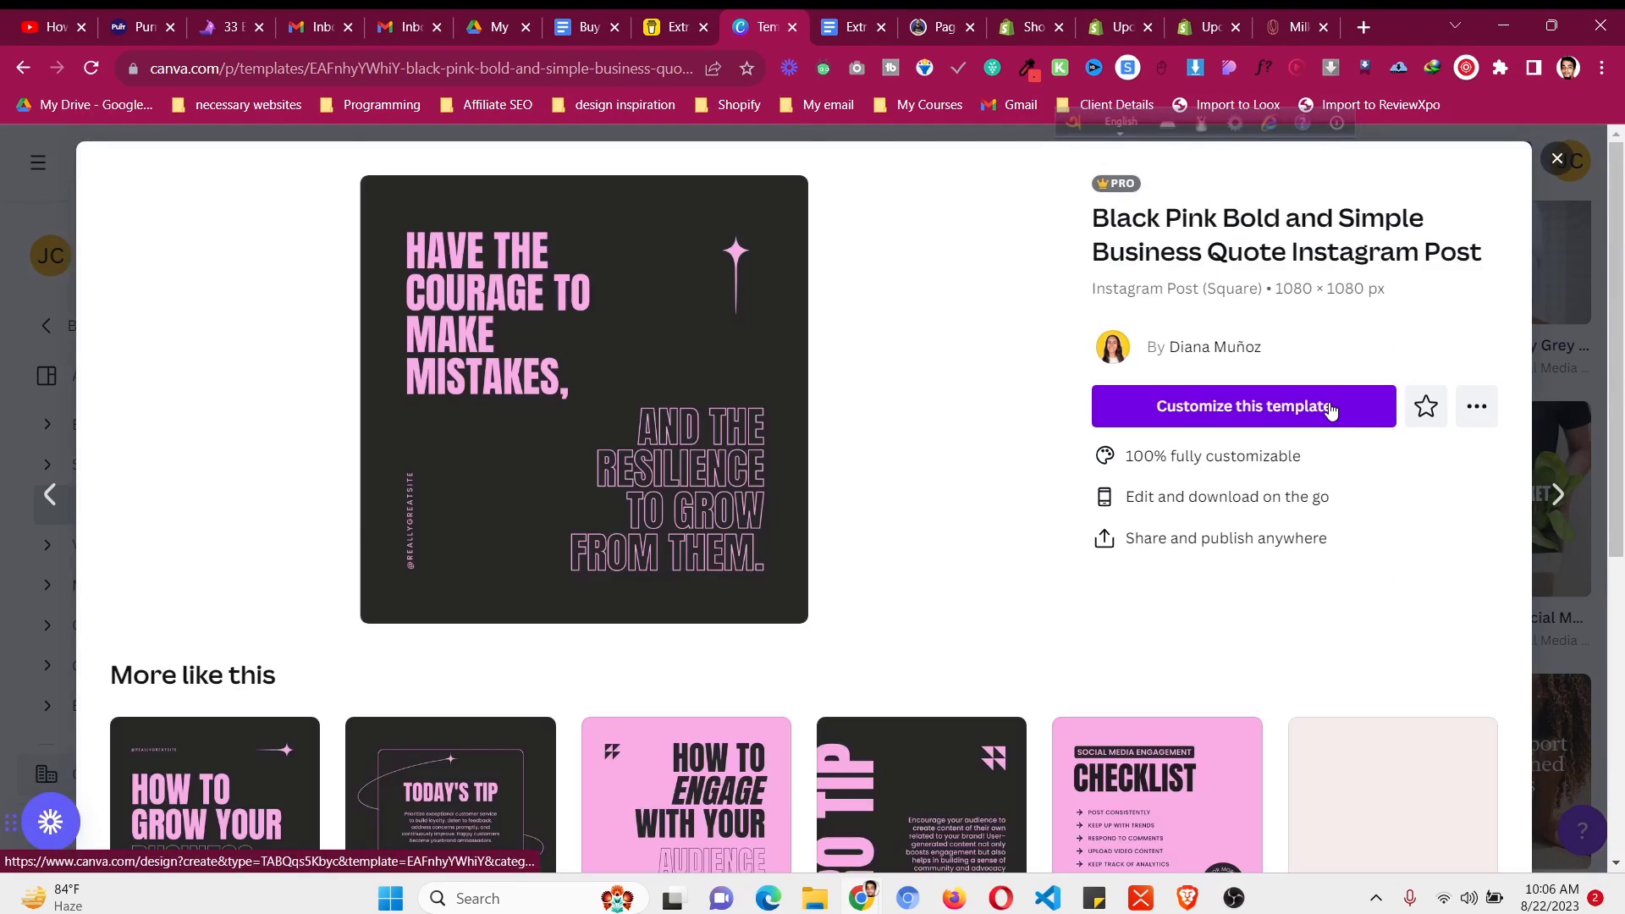
click(1237, 408)
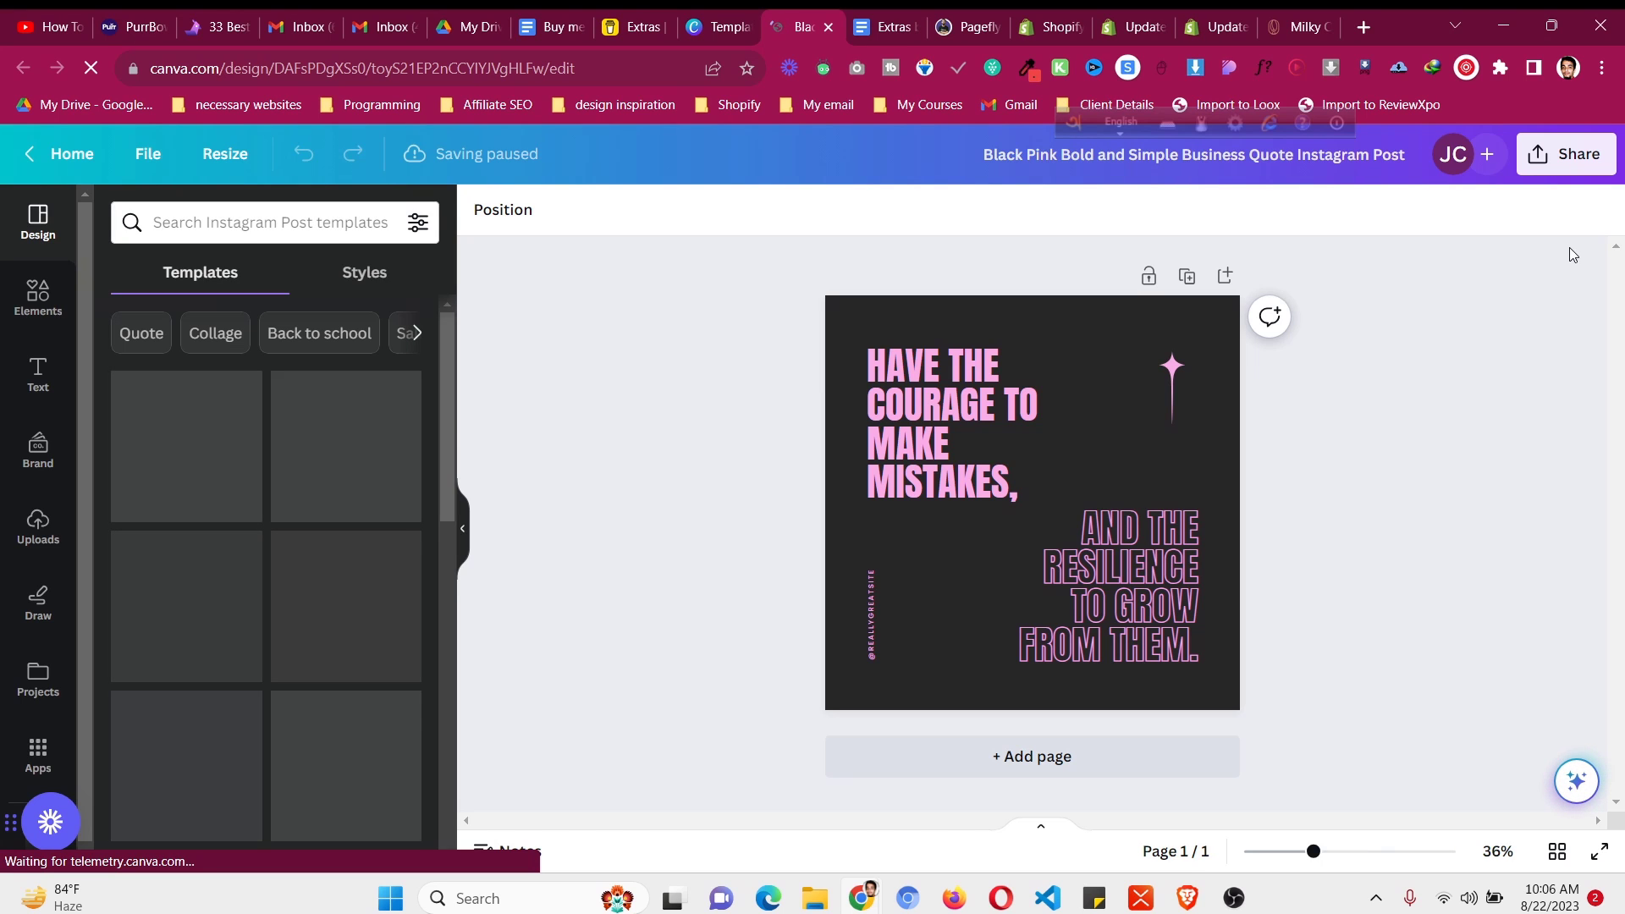
- Share the design so anyone with the link can edit, and copy that link
click(1586, 158)
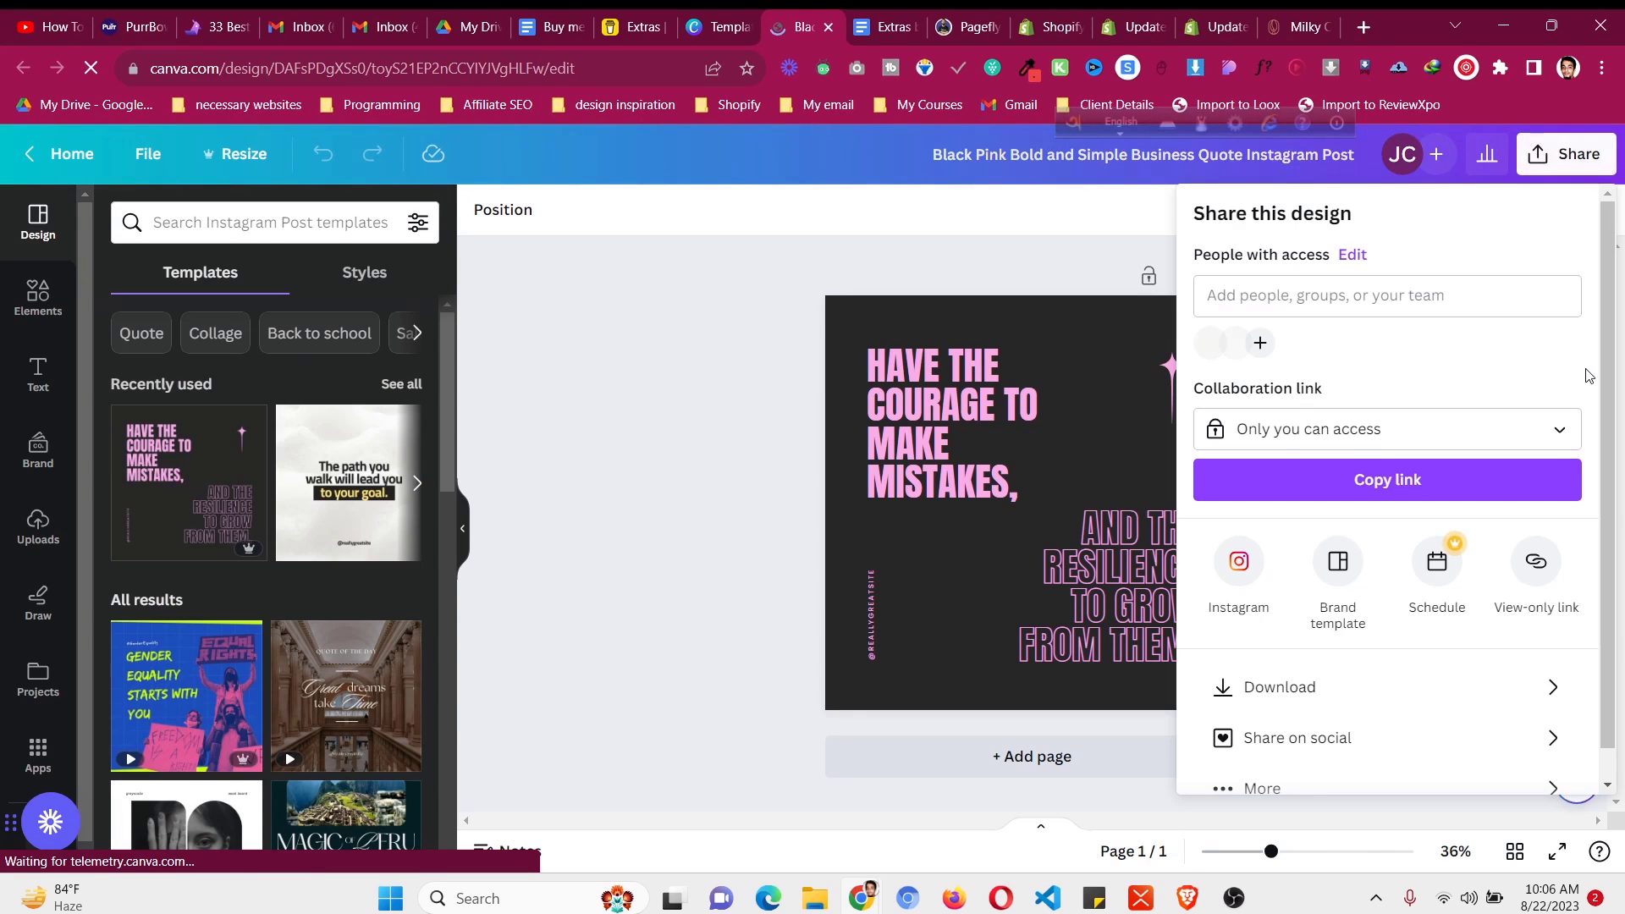
click(1552, 450)
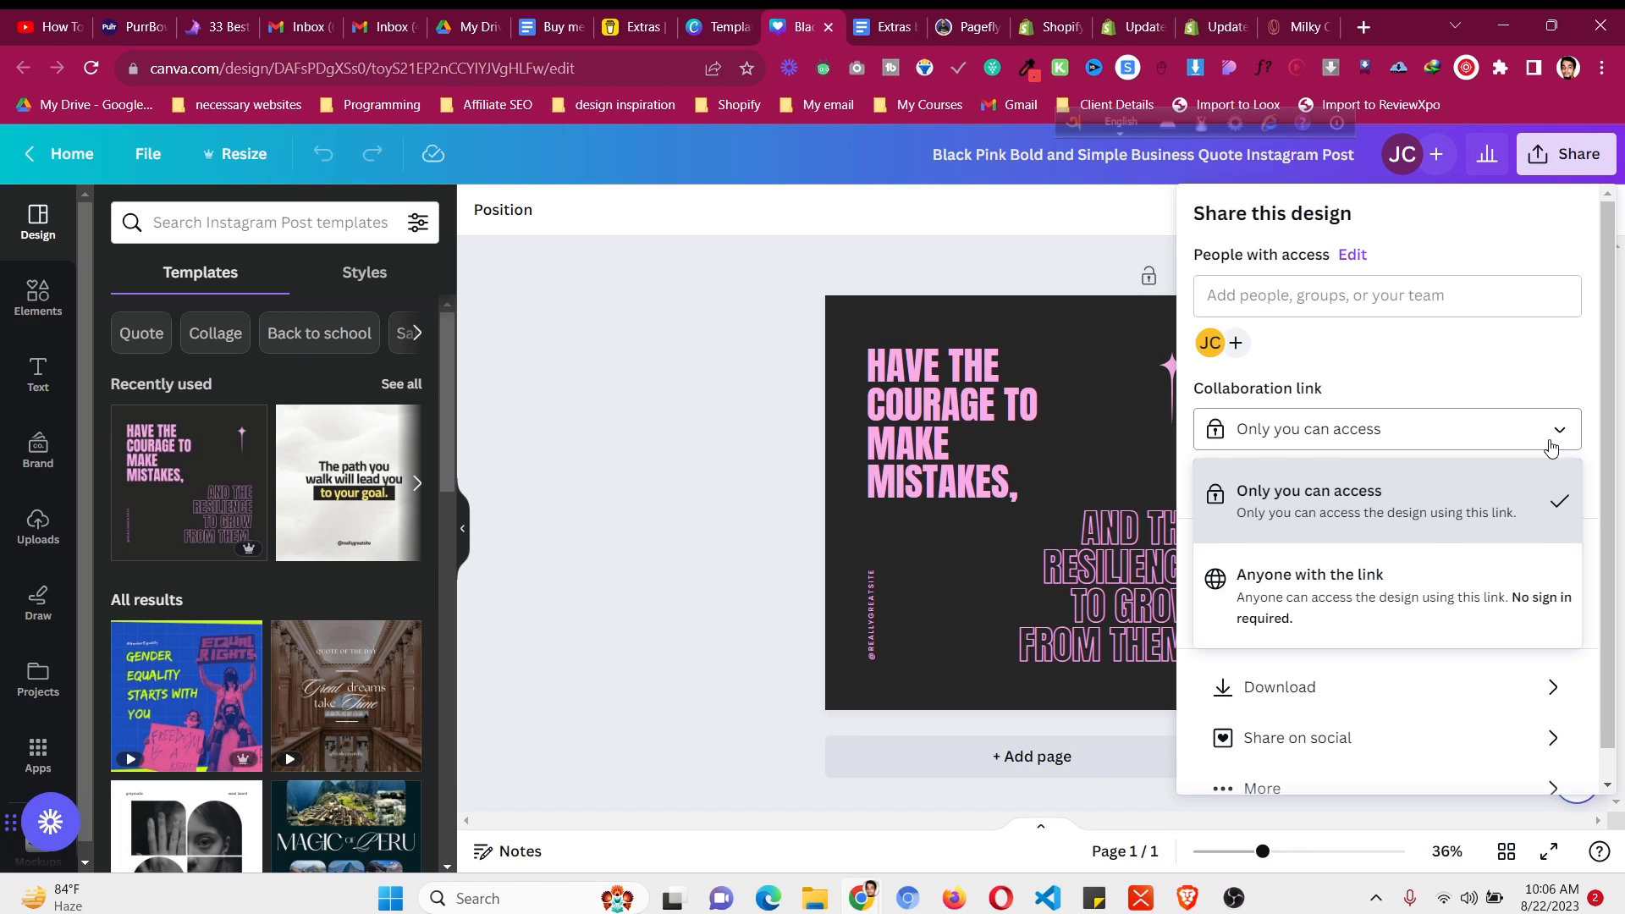
click(1425, 578)
click(1514, 436)
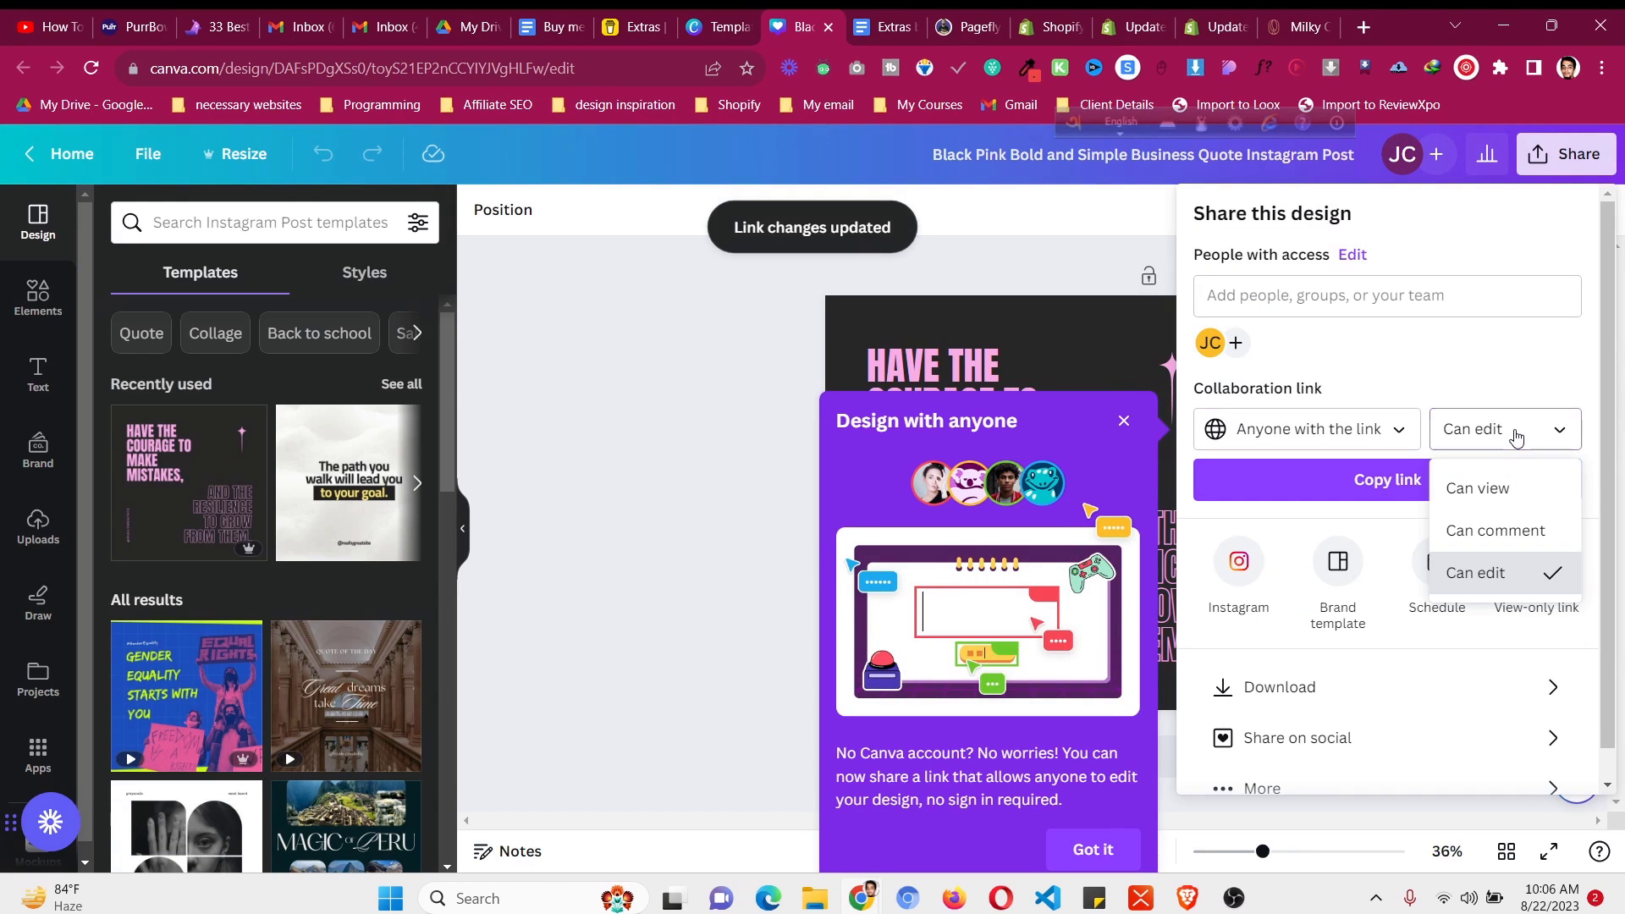
click(1523, 444)
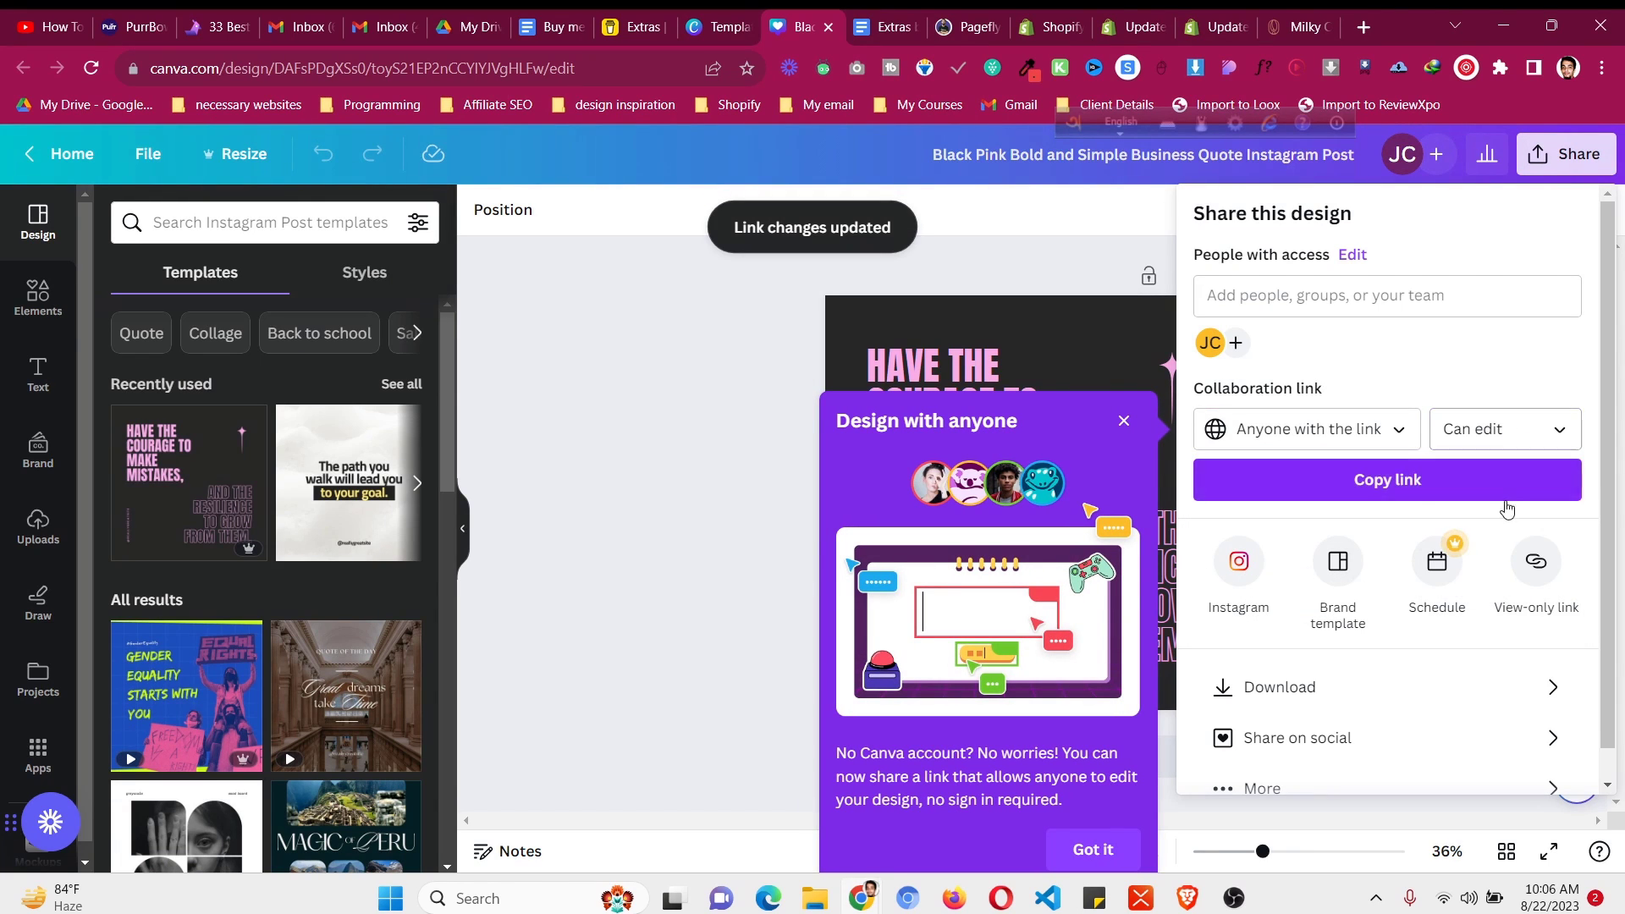
click(1504, 491)
click(505, 18)
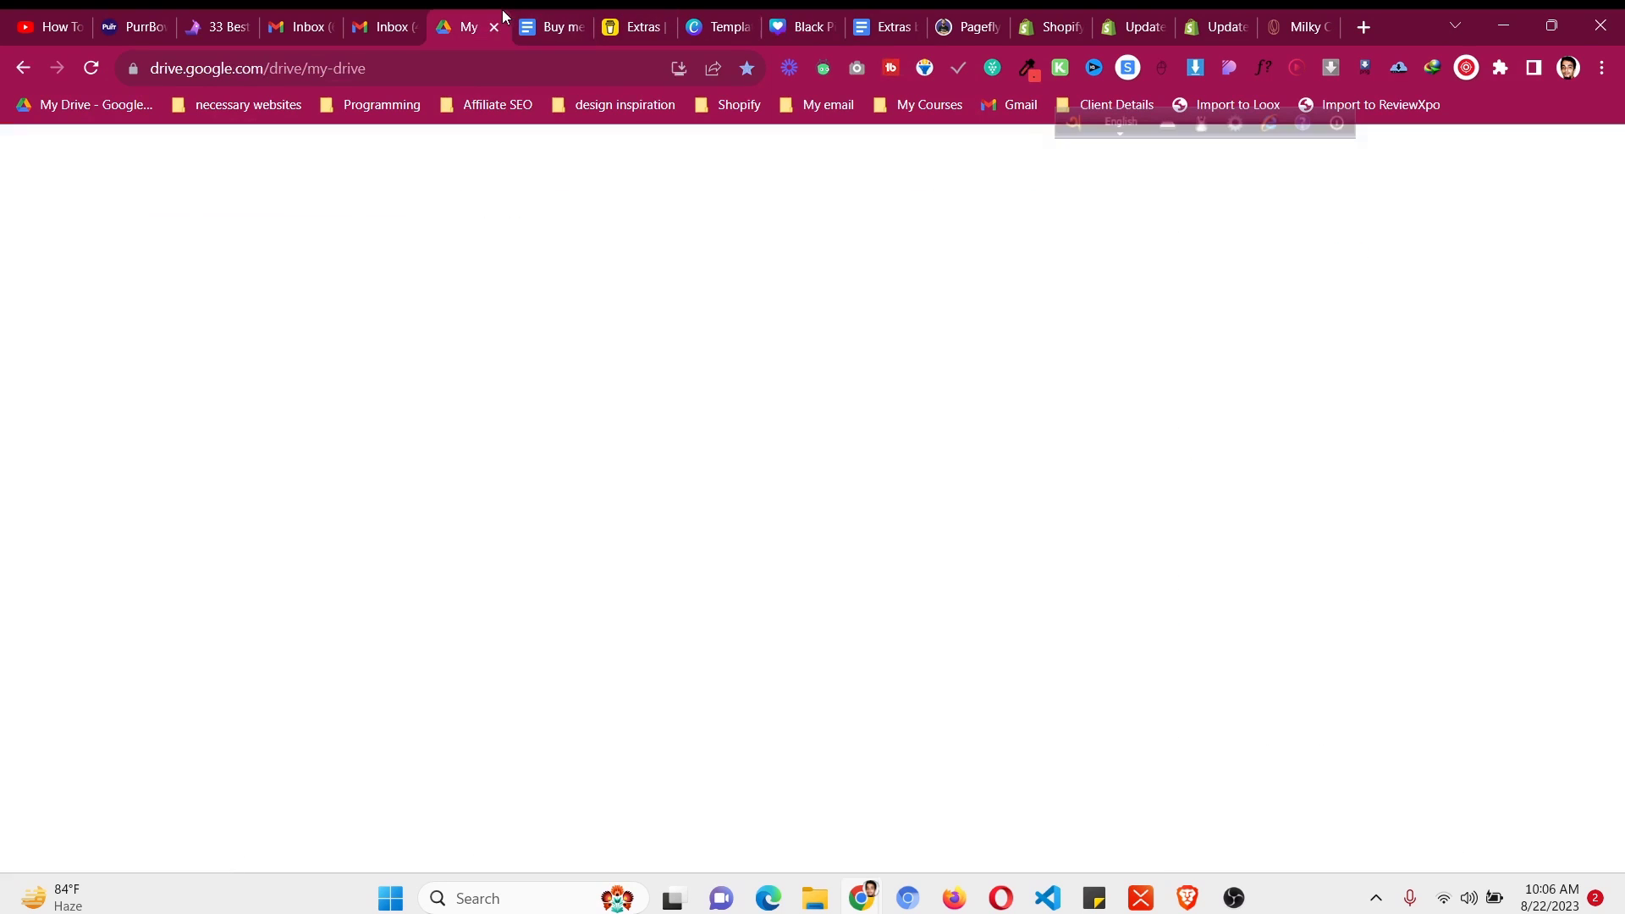
click(551, 26)
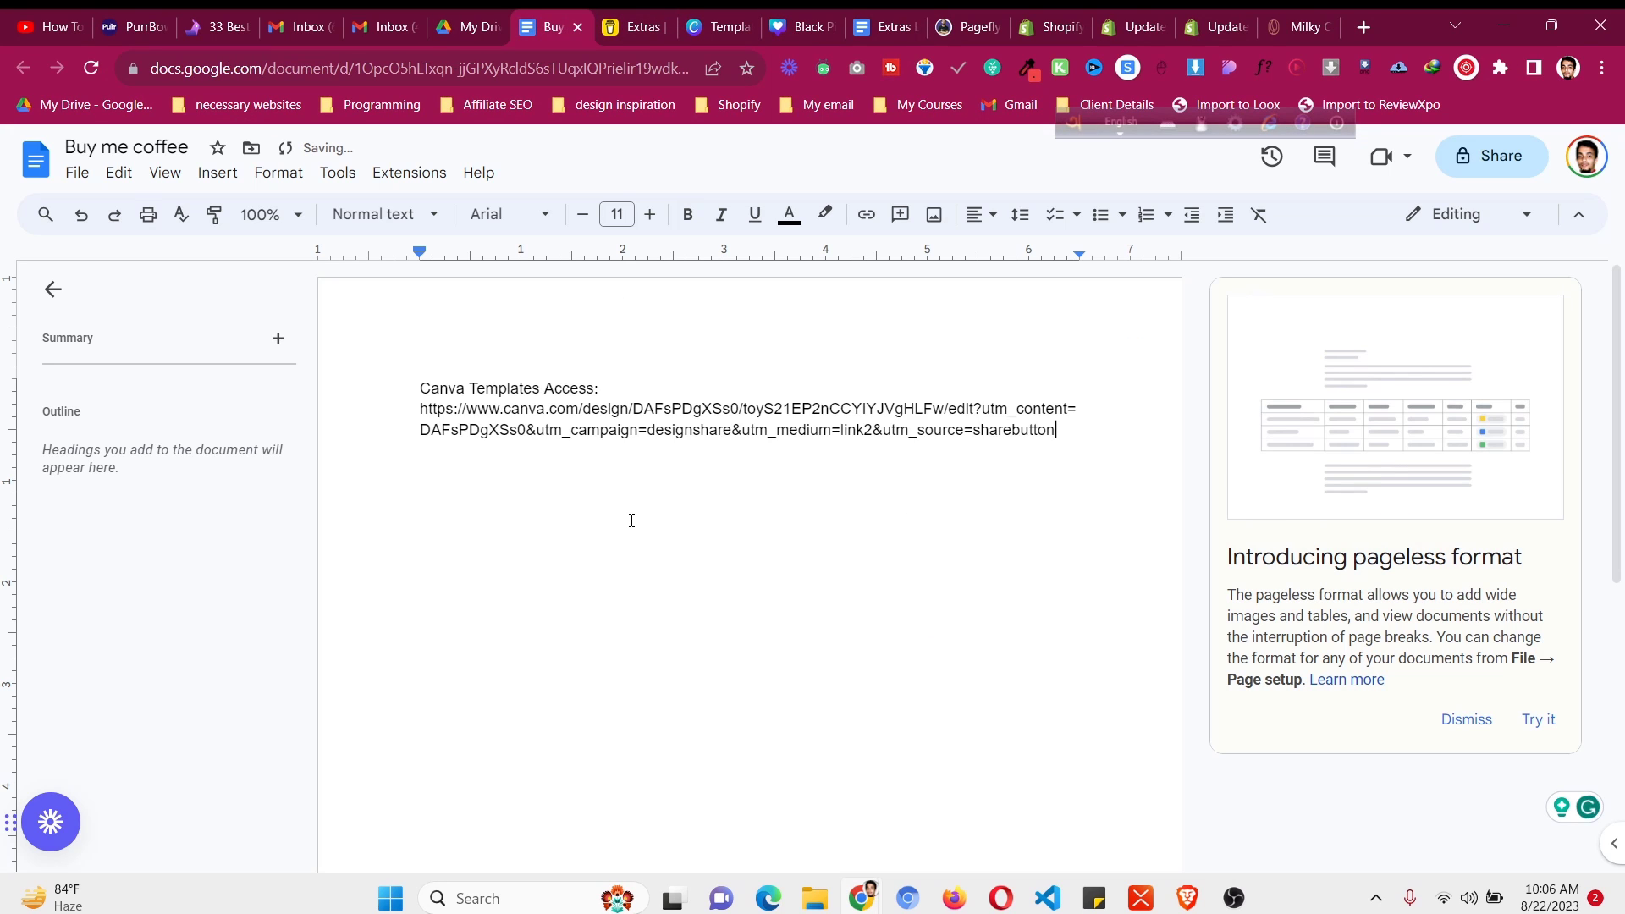
- Paste the Canva link under 'Canva Templates Access:' and add a 'Get Access:' line
key(Return)
key(Return)
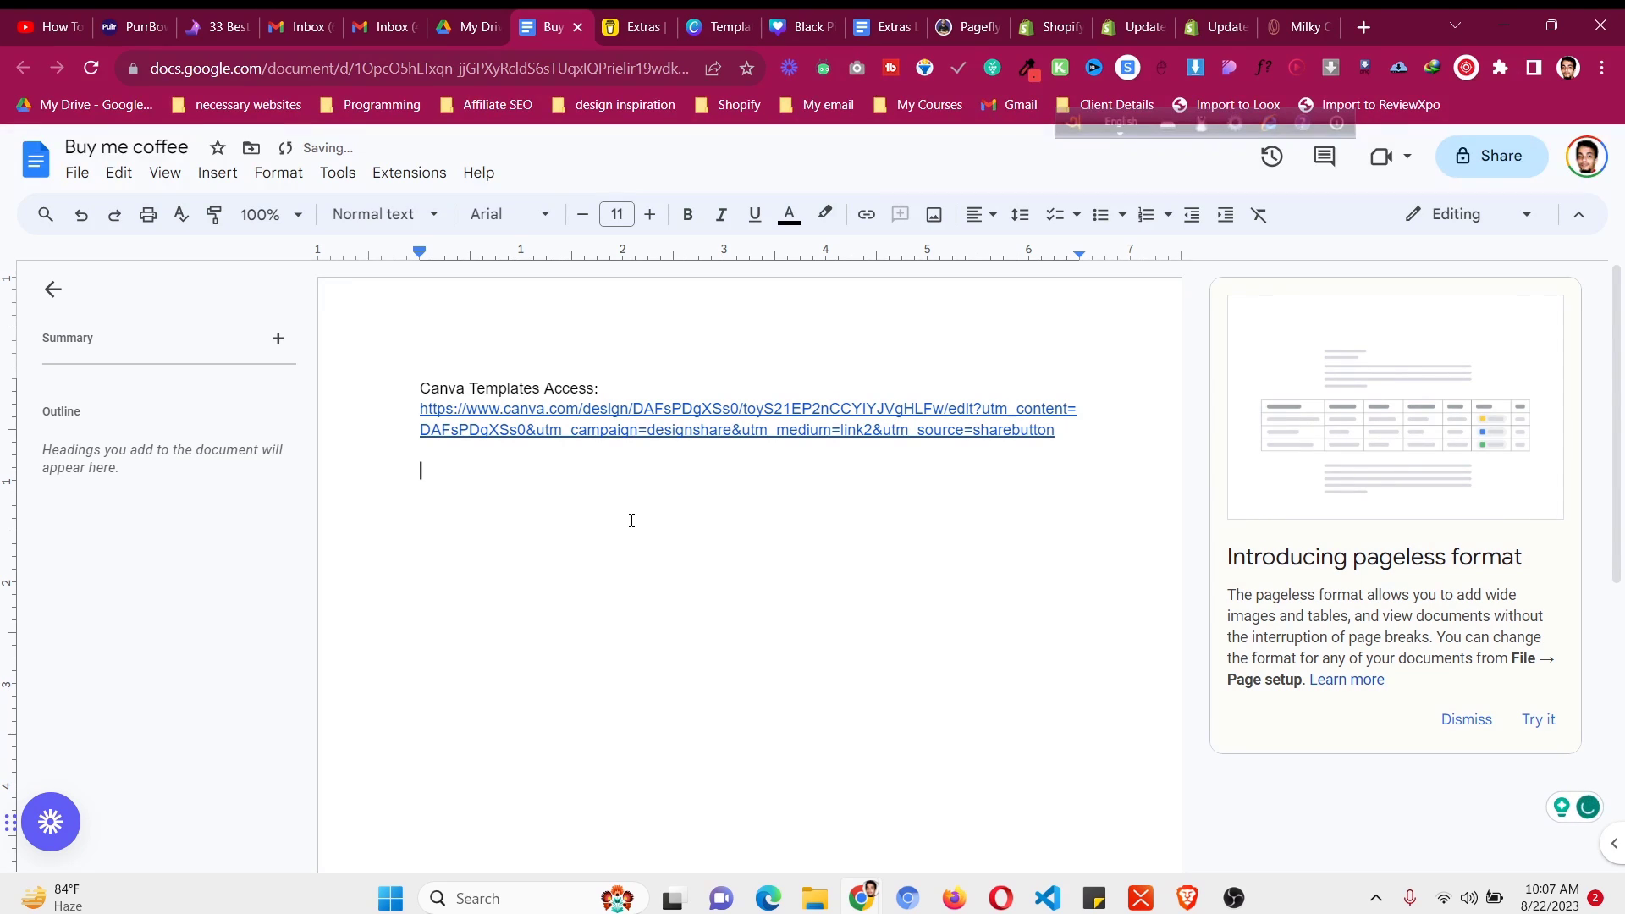
text(Get Access:)
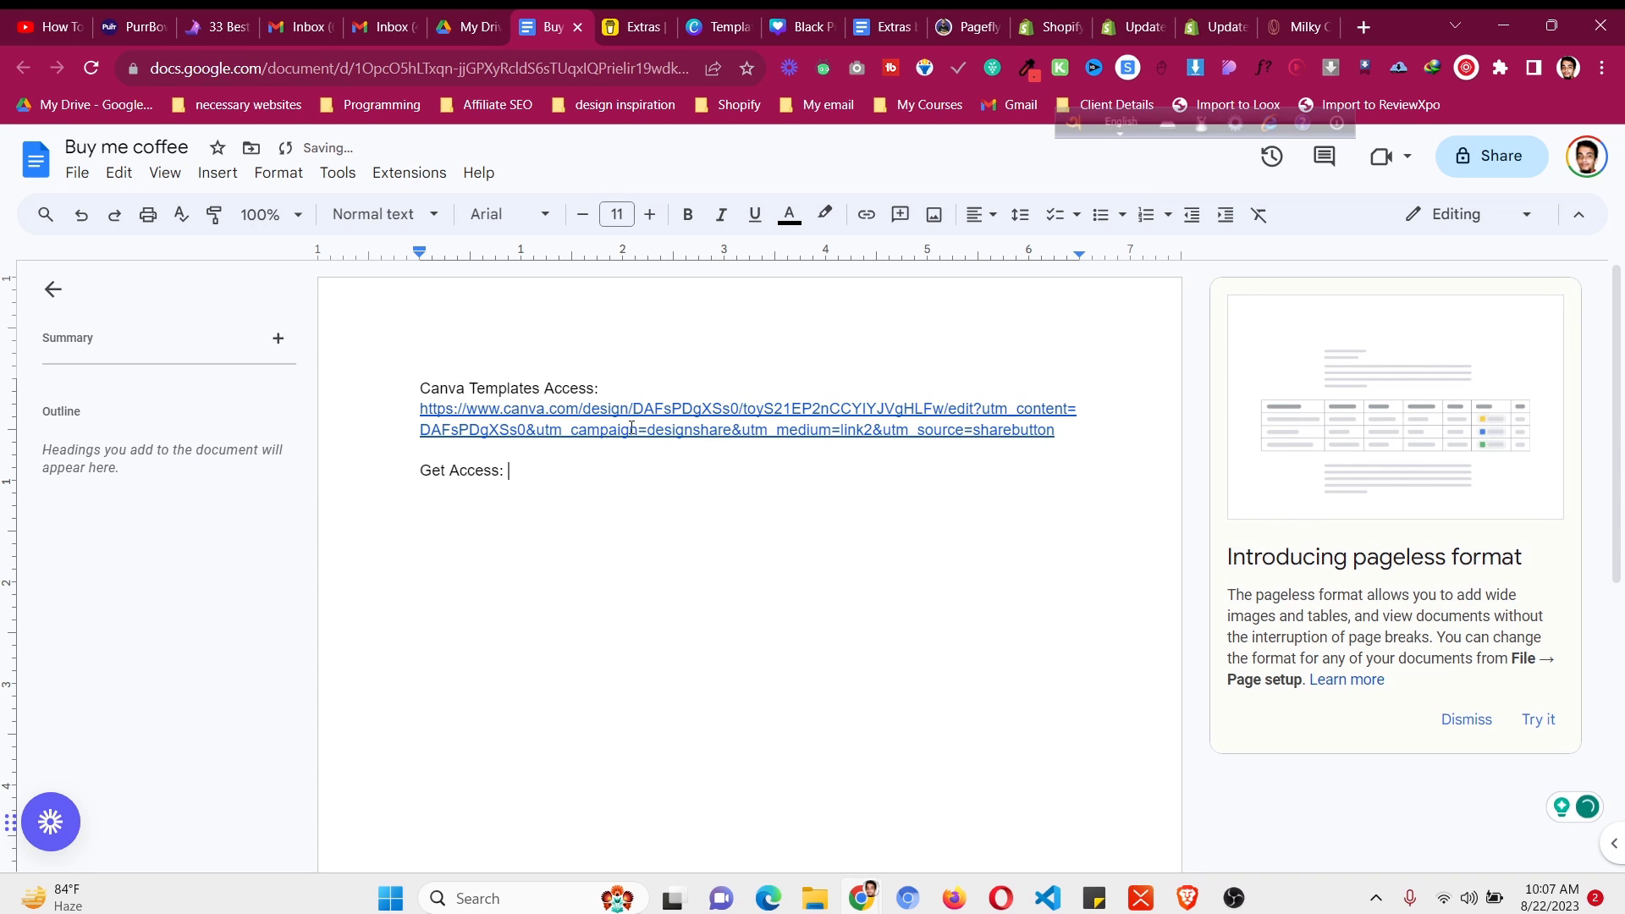
- Bring up the Client Project folder's options in Google Drive, then dismiss them
key(ctrl+shift+Tab)
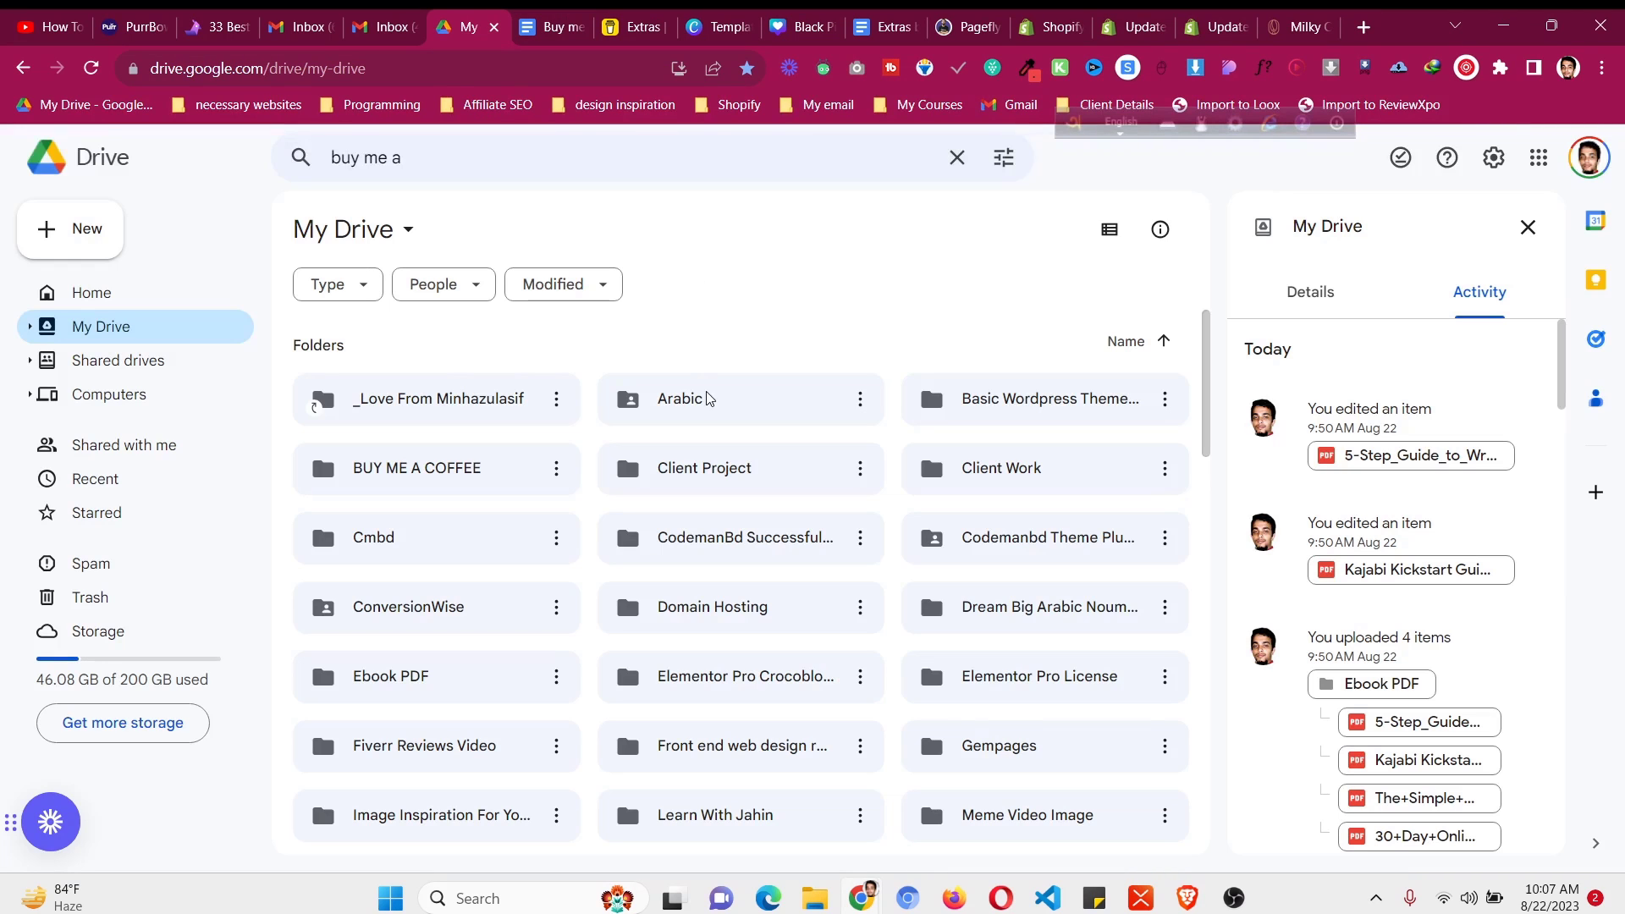
click(715, 476)
right_click(715, 477)
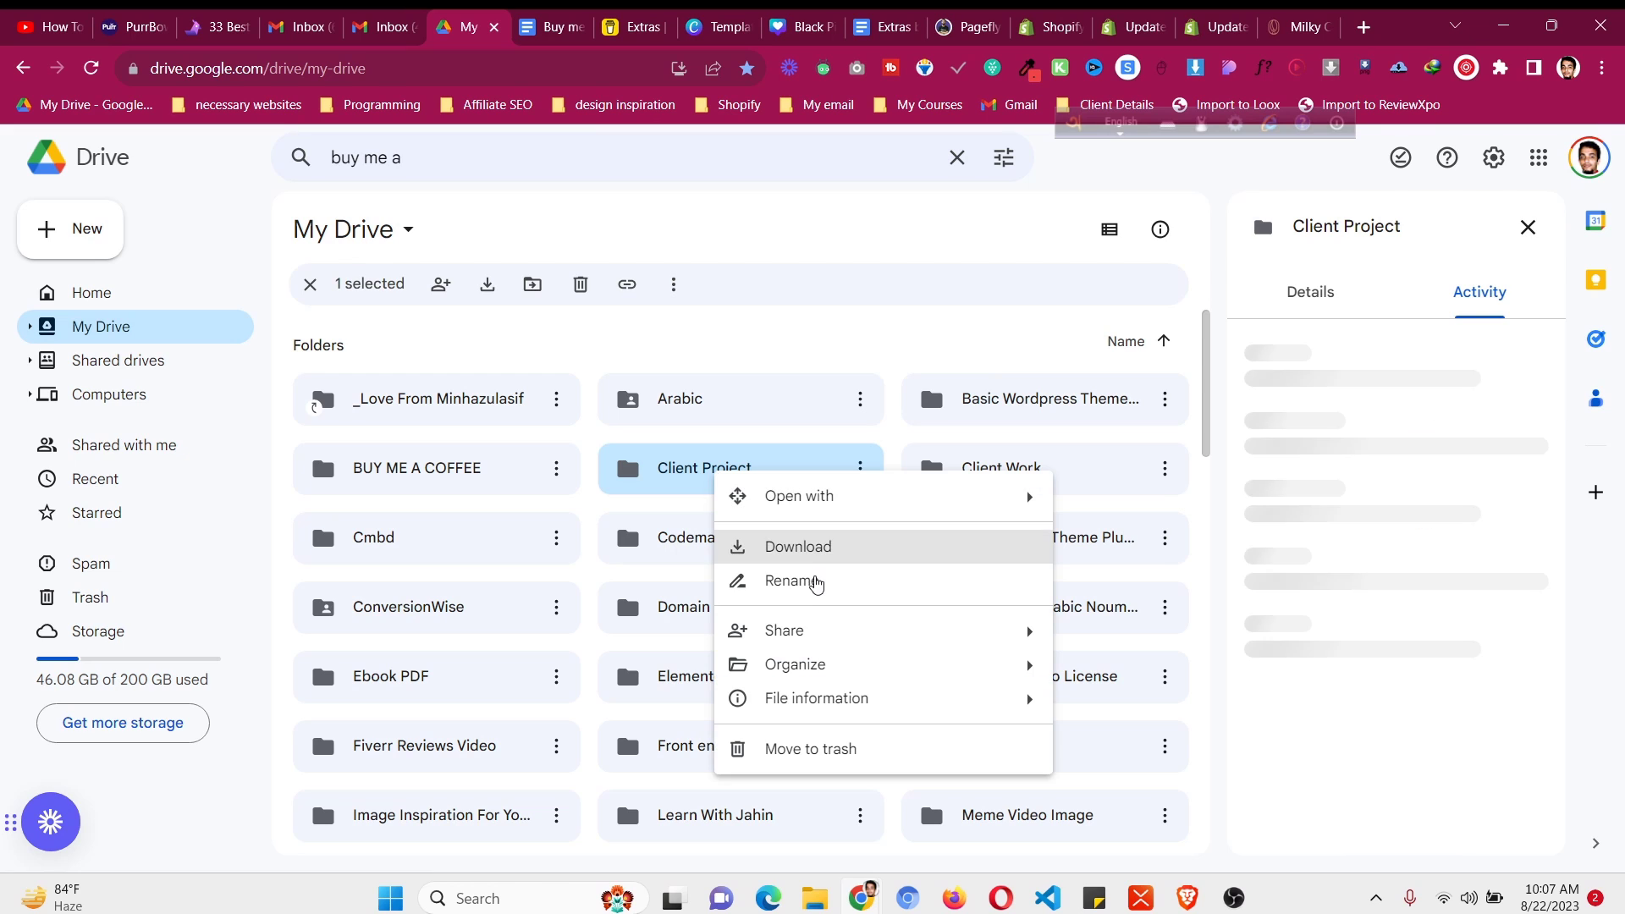
mouse_move(825, 636)
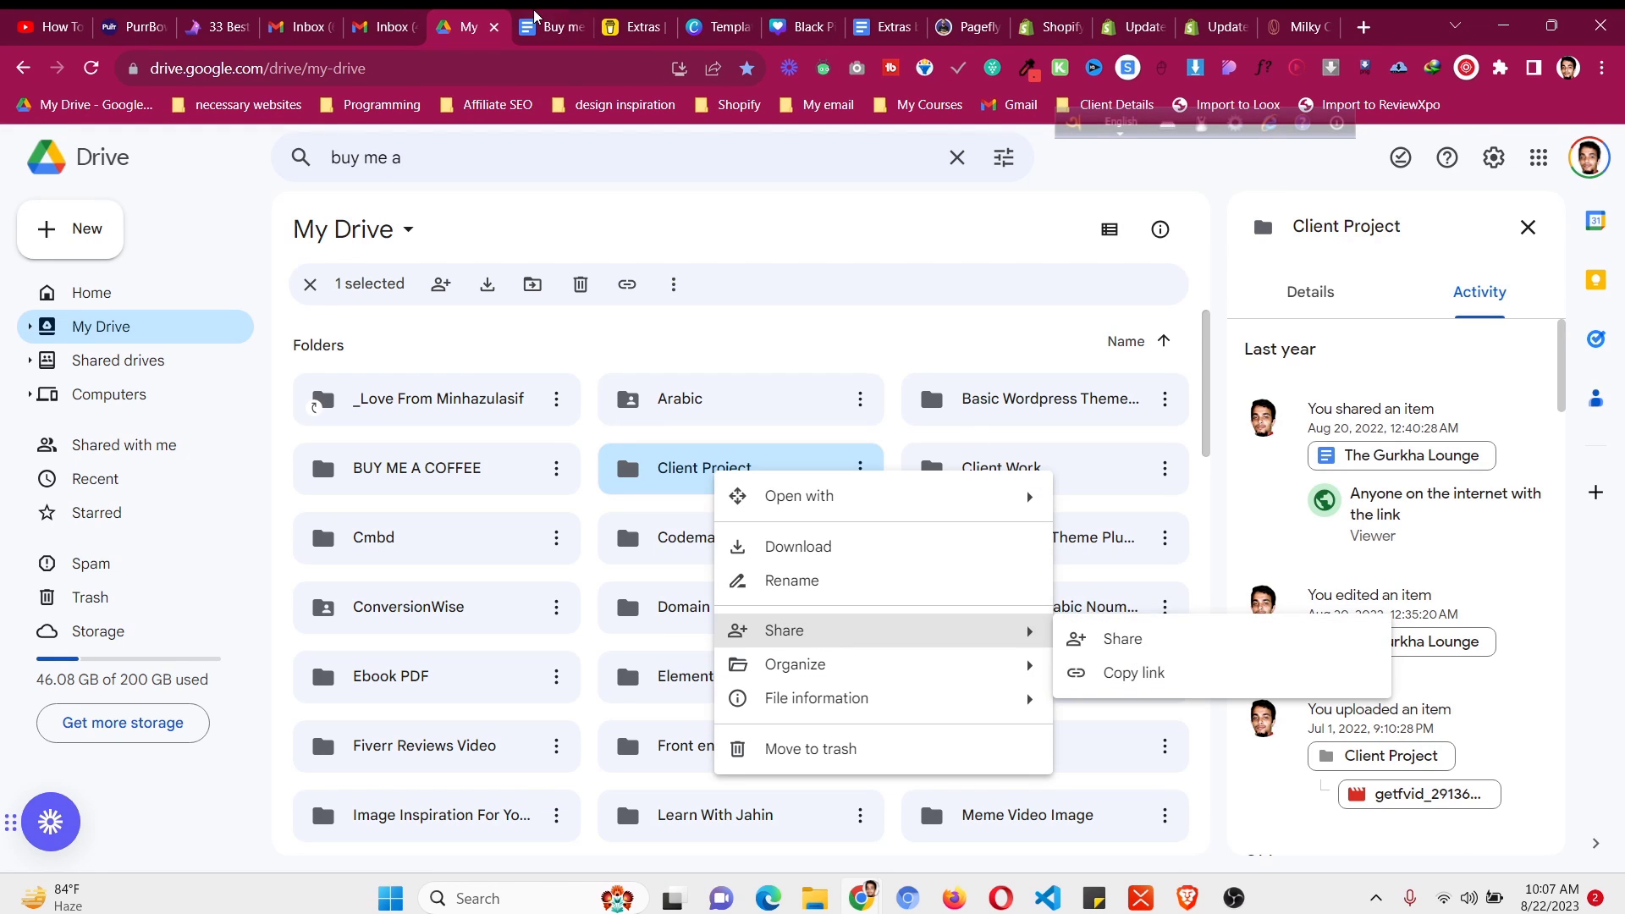
click(1134, 673)
key(ctrl+Tab)
- Make the Buy me coffee doc viewable by anyone with the link and copy its link
click(1498, 157)
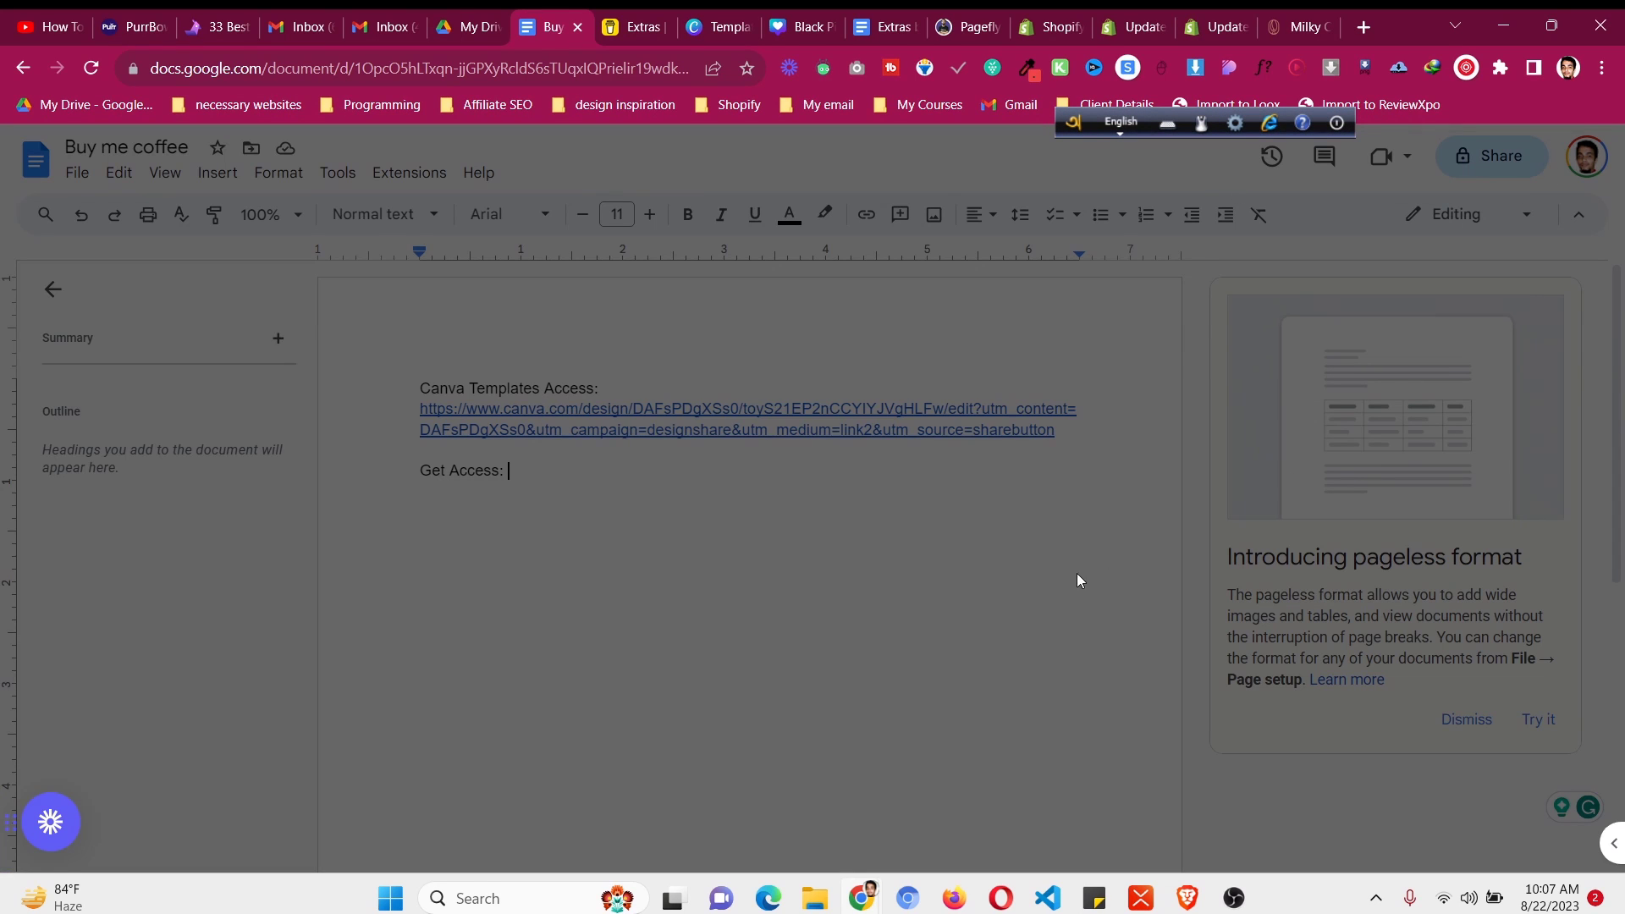
click(669, 604)
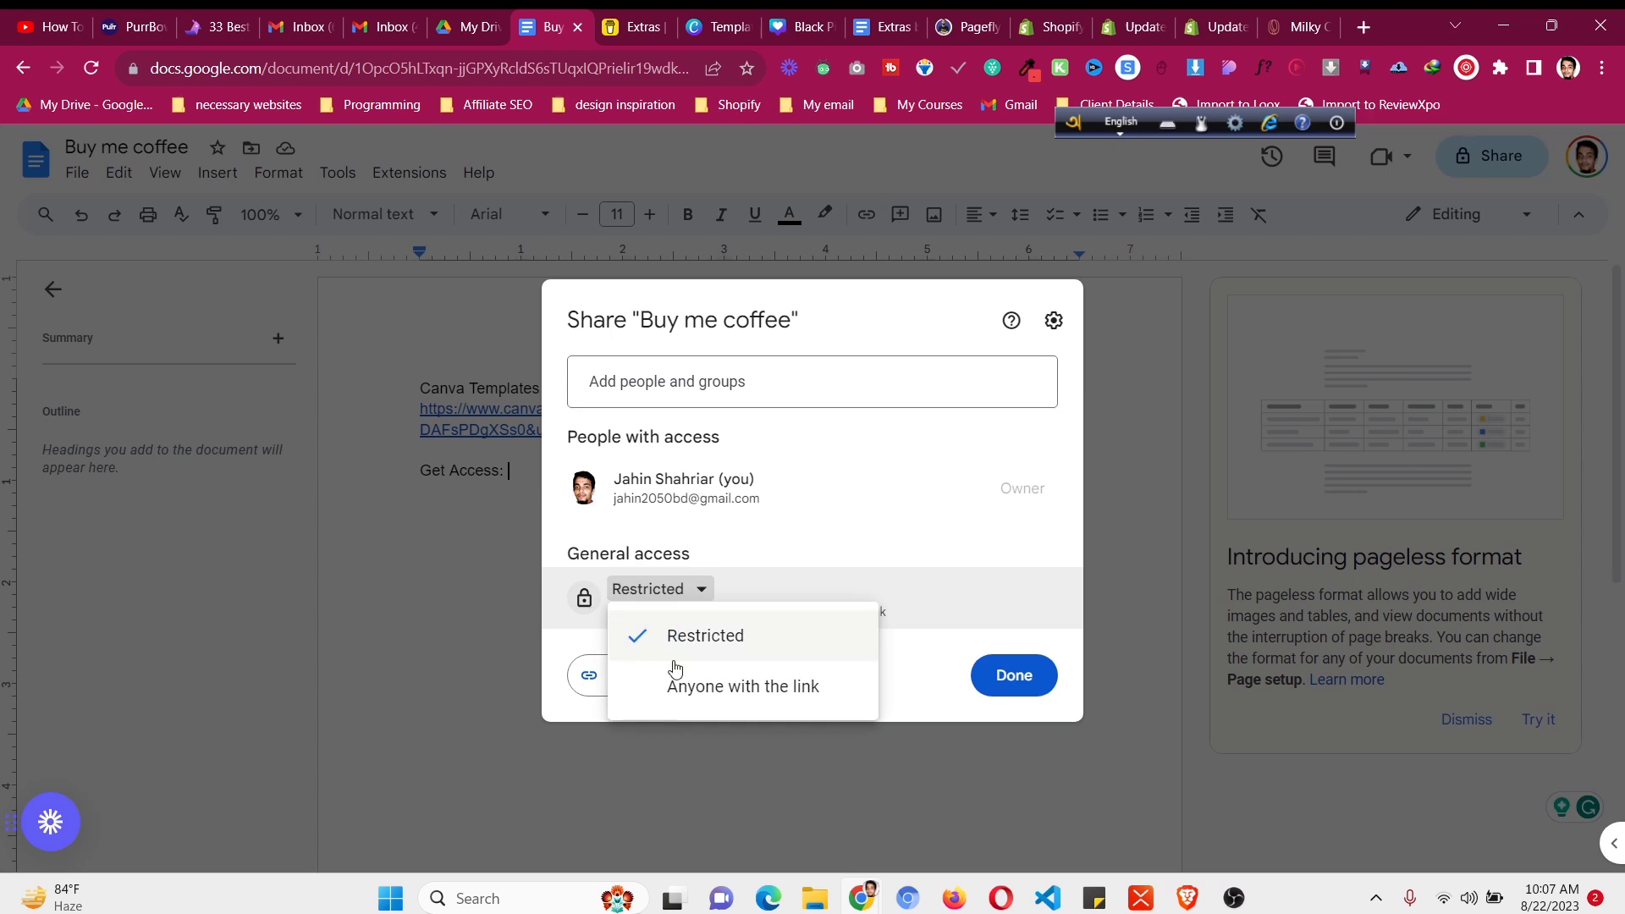
click(678, 683)
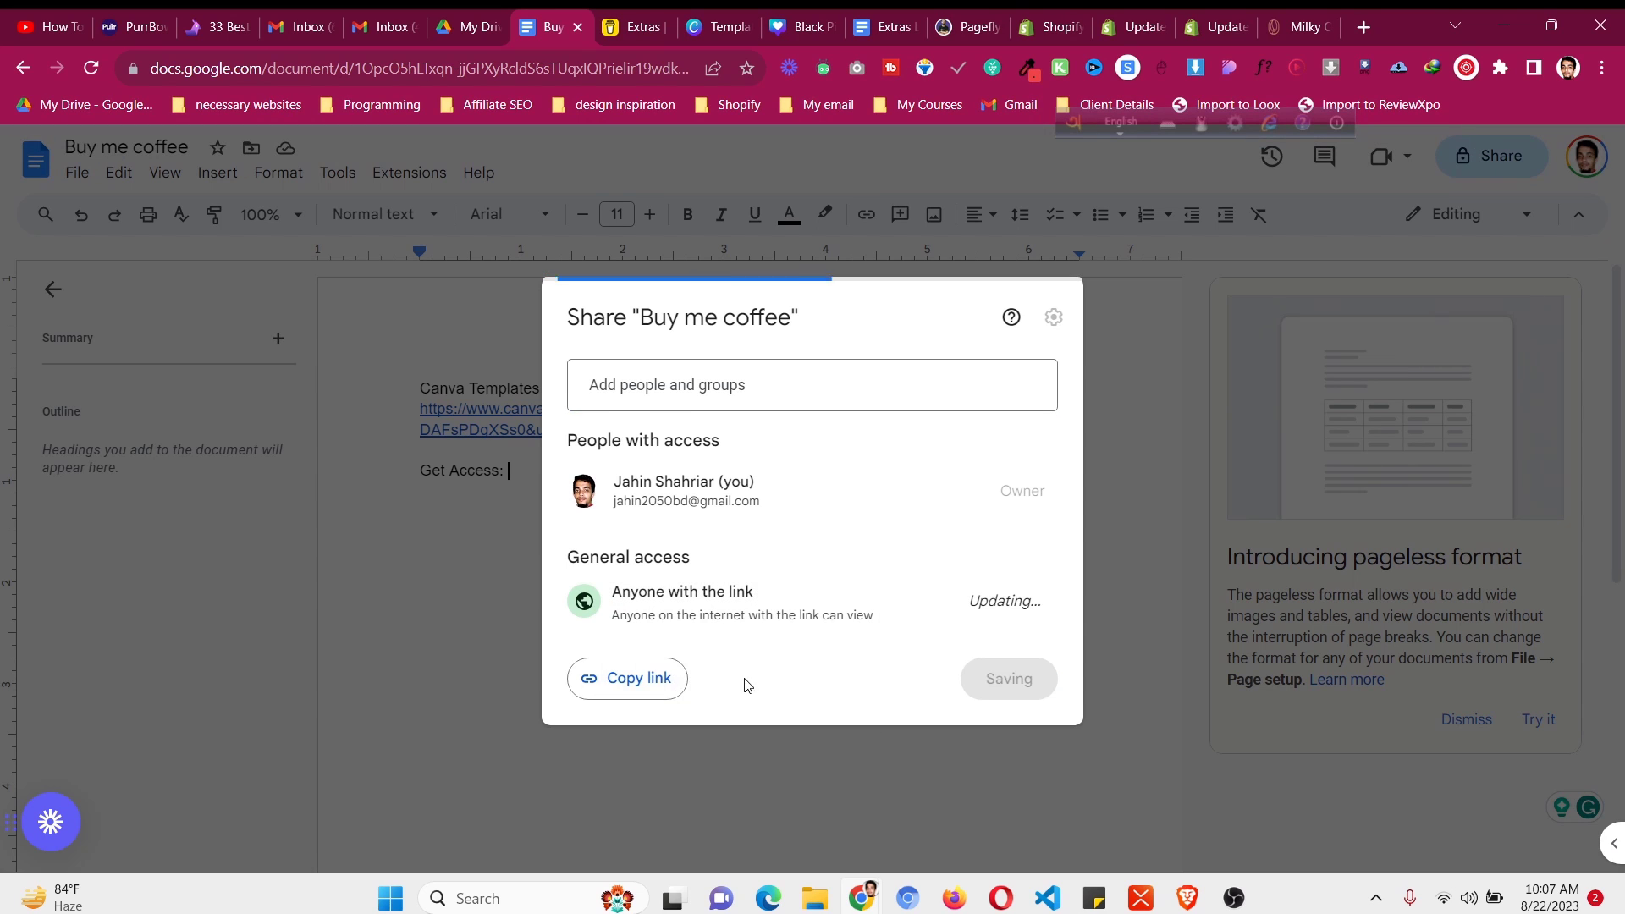
click(673, 688)
click(470, 26)
click(628, 27)
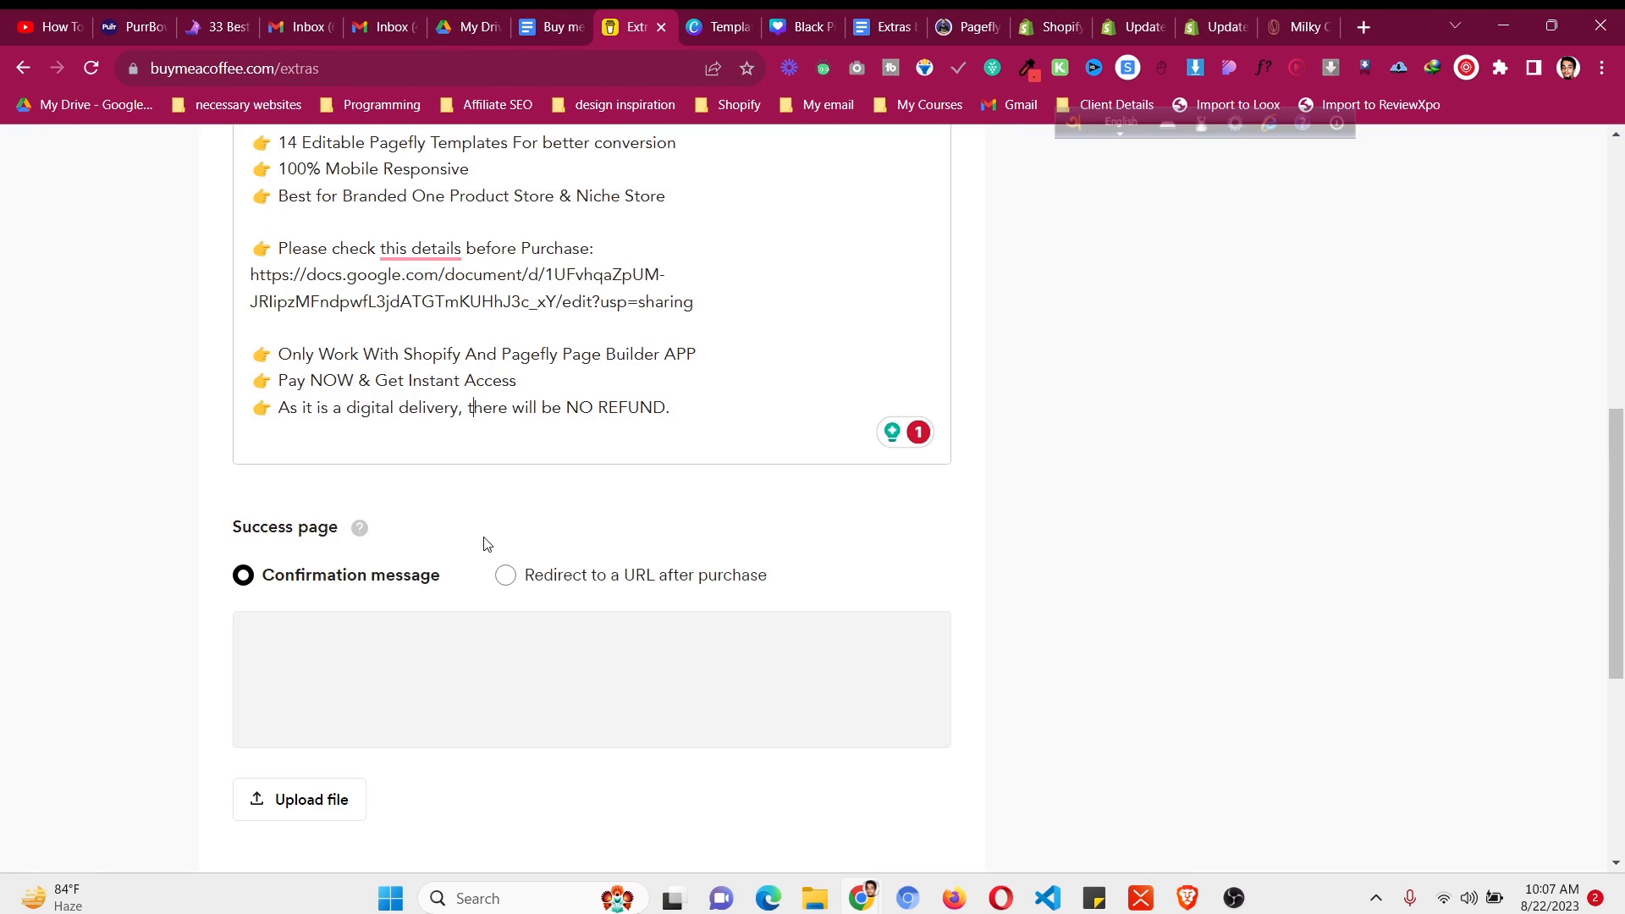
- Write the confirmation message 'Get access to templates from this document' followed by the pasted doc link
click(405, 652)
text(Get acces)
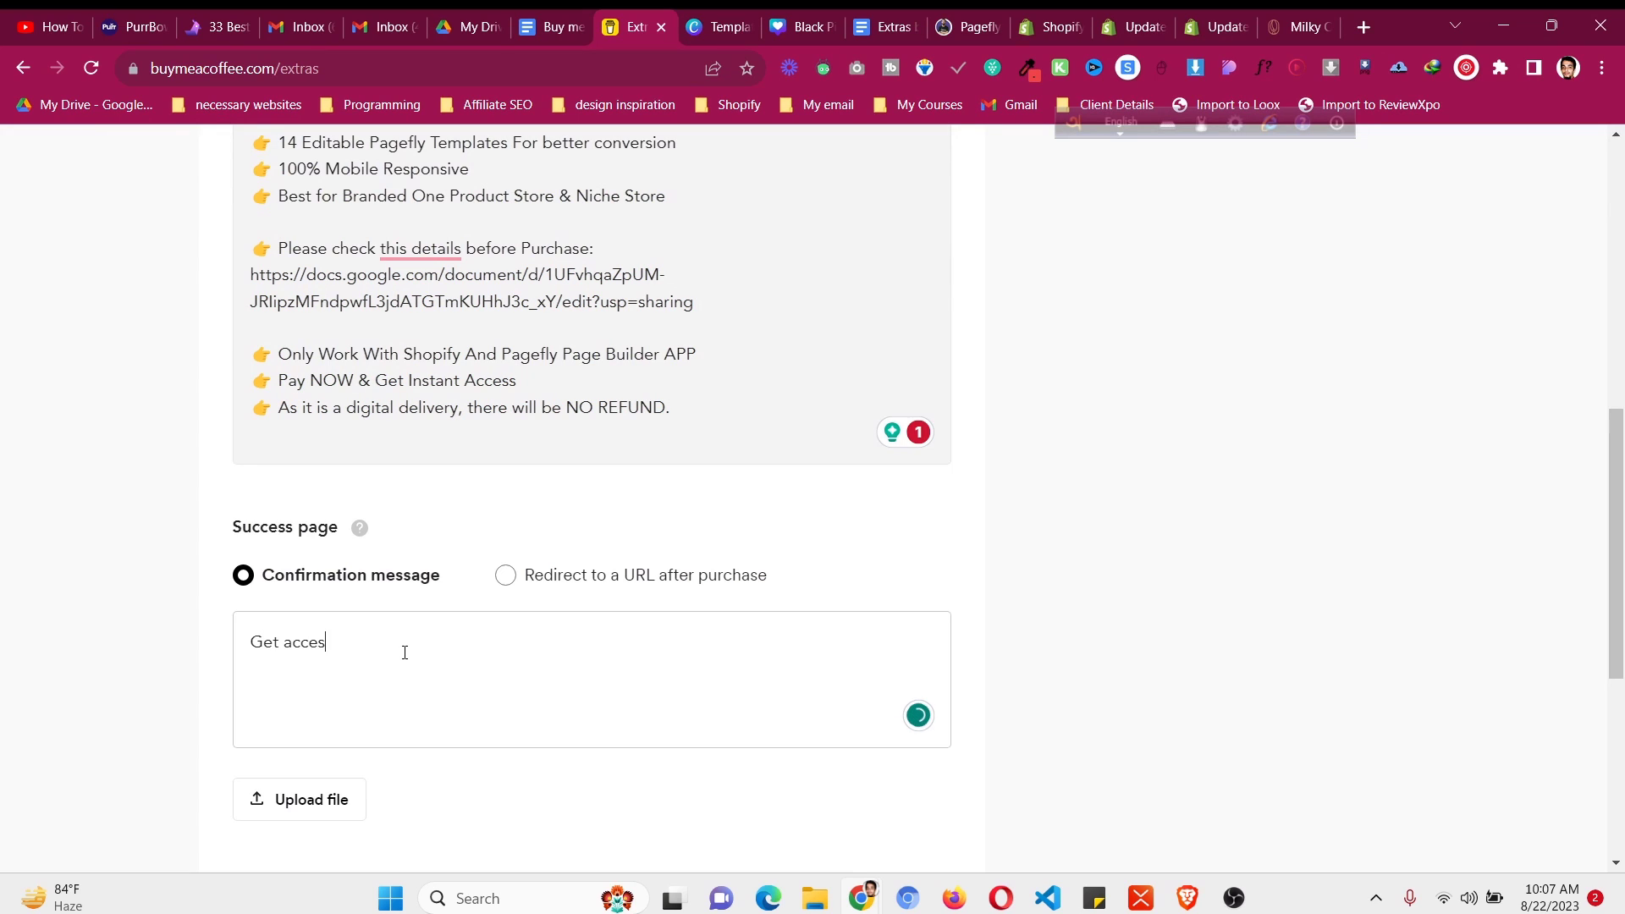
text(s to templates from this document)
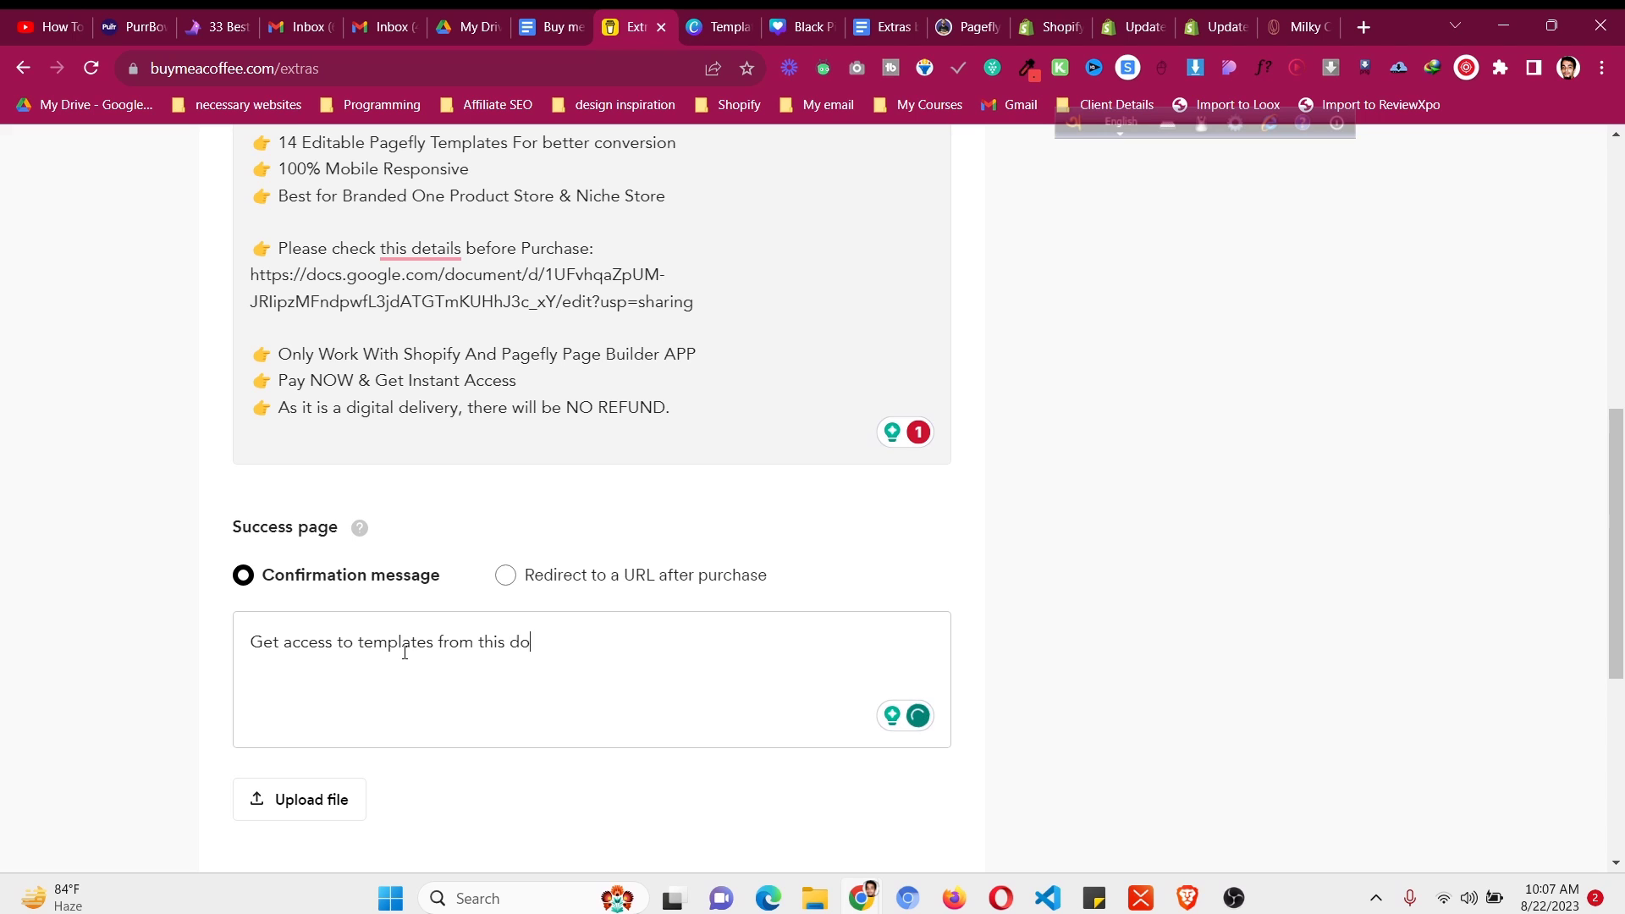
key(ctrl+v)
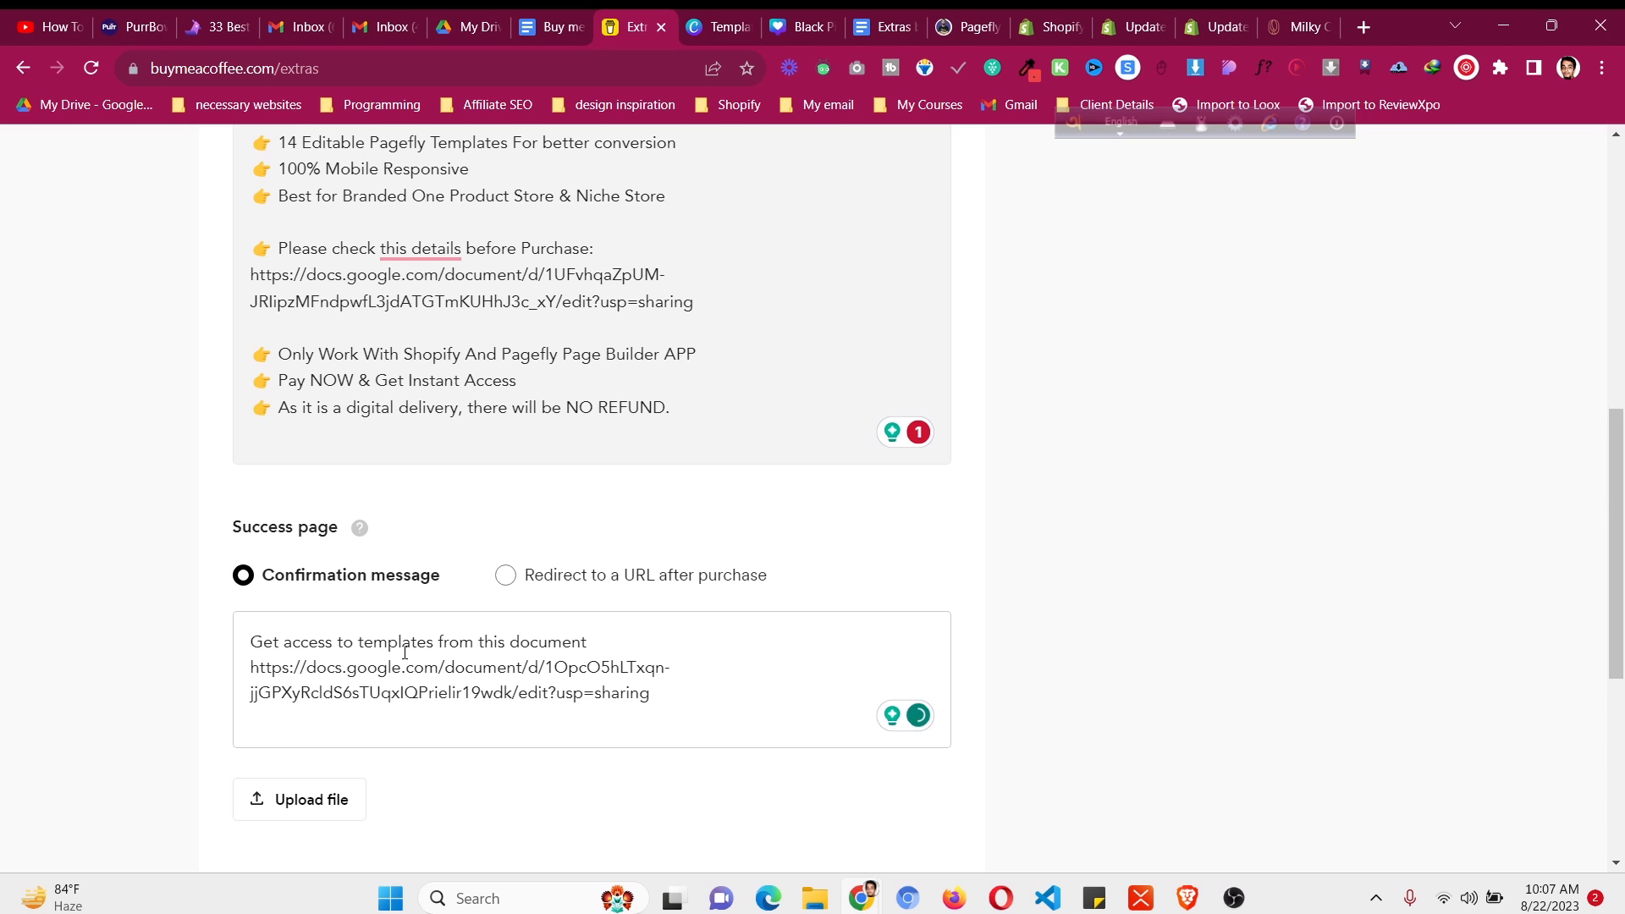
- Try the buyer question, ratings and quantity toggles, leaving each switched off
scroll(404, 653, down, 4)
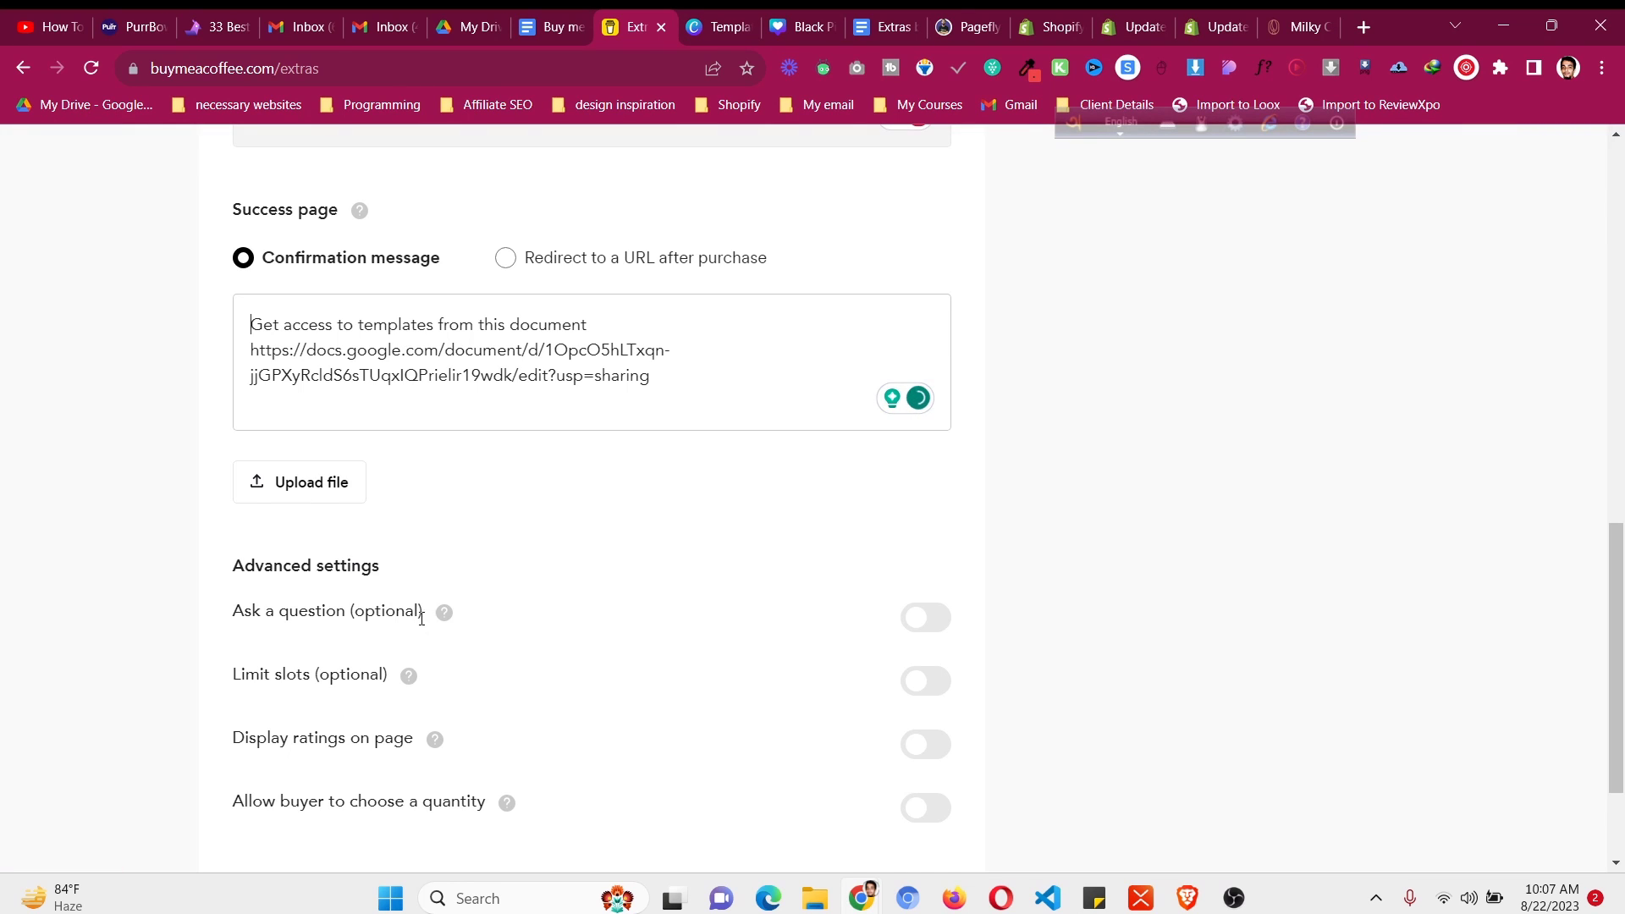
mouse_move(446, 617)
click(941, 618)
click(947, 621)
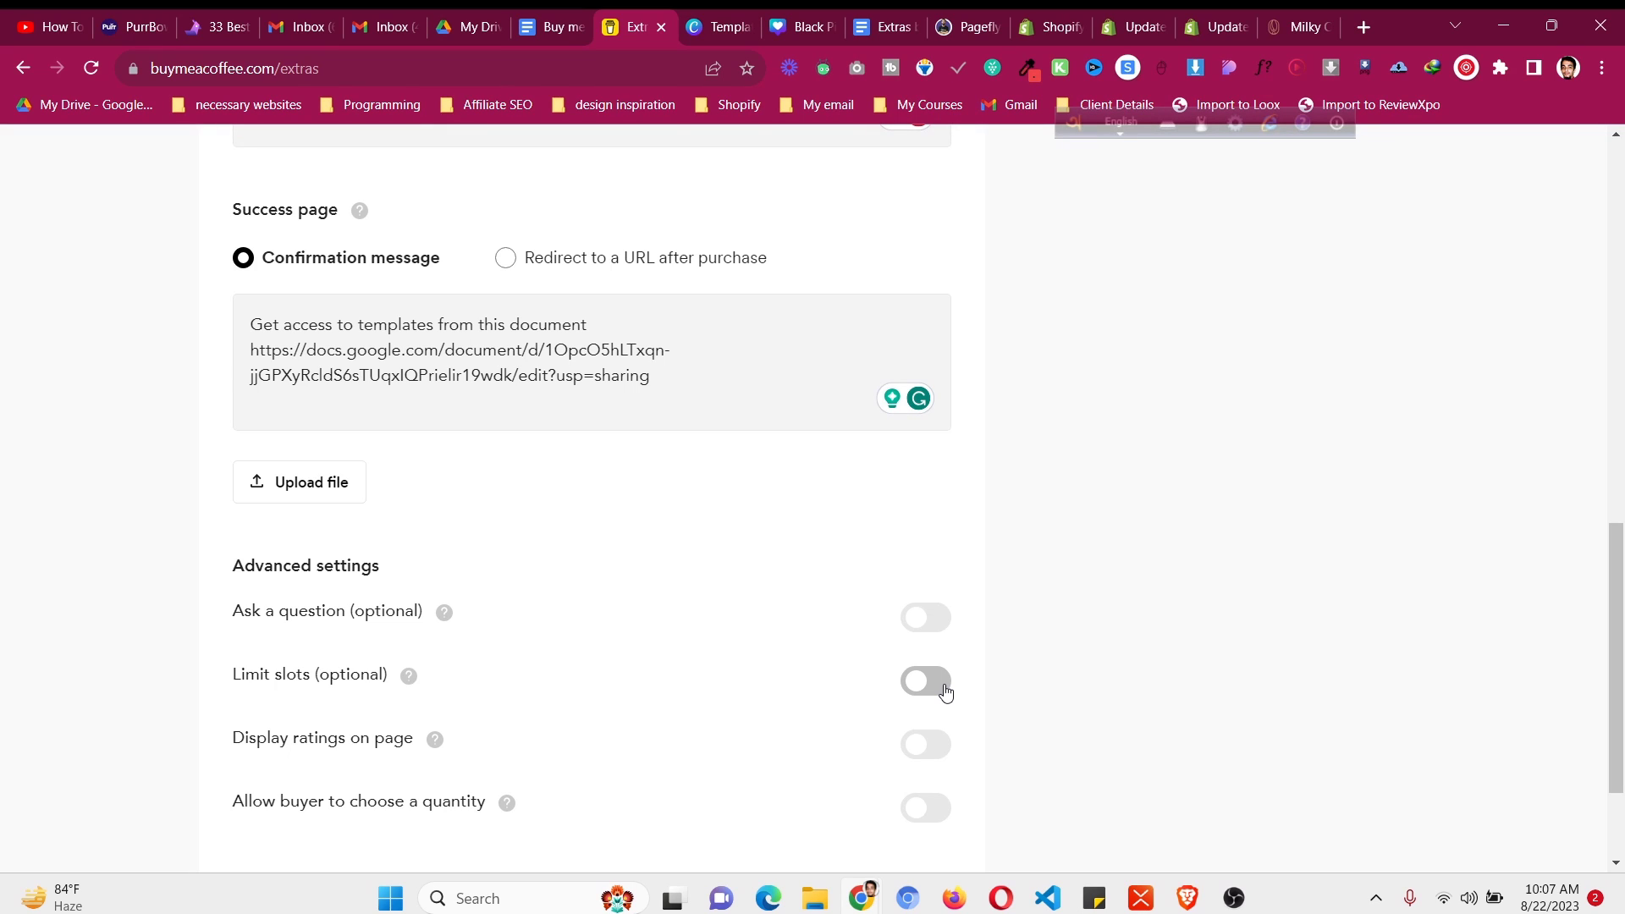
scroll(943, 682, down, 1)
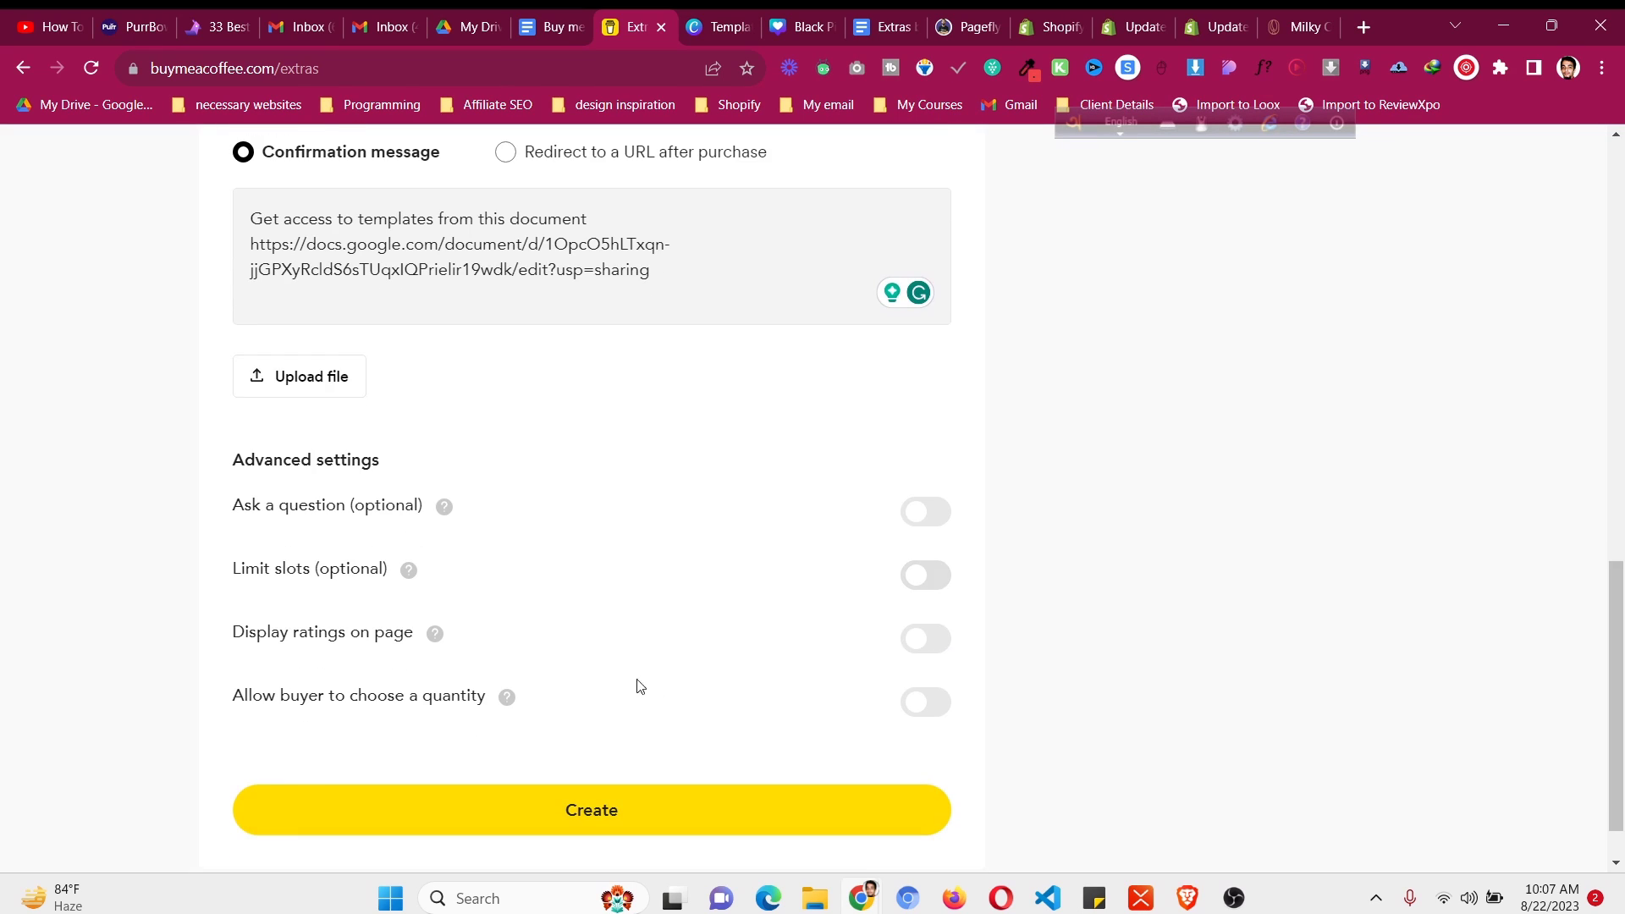
click(935, 641)
click(936, 641)
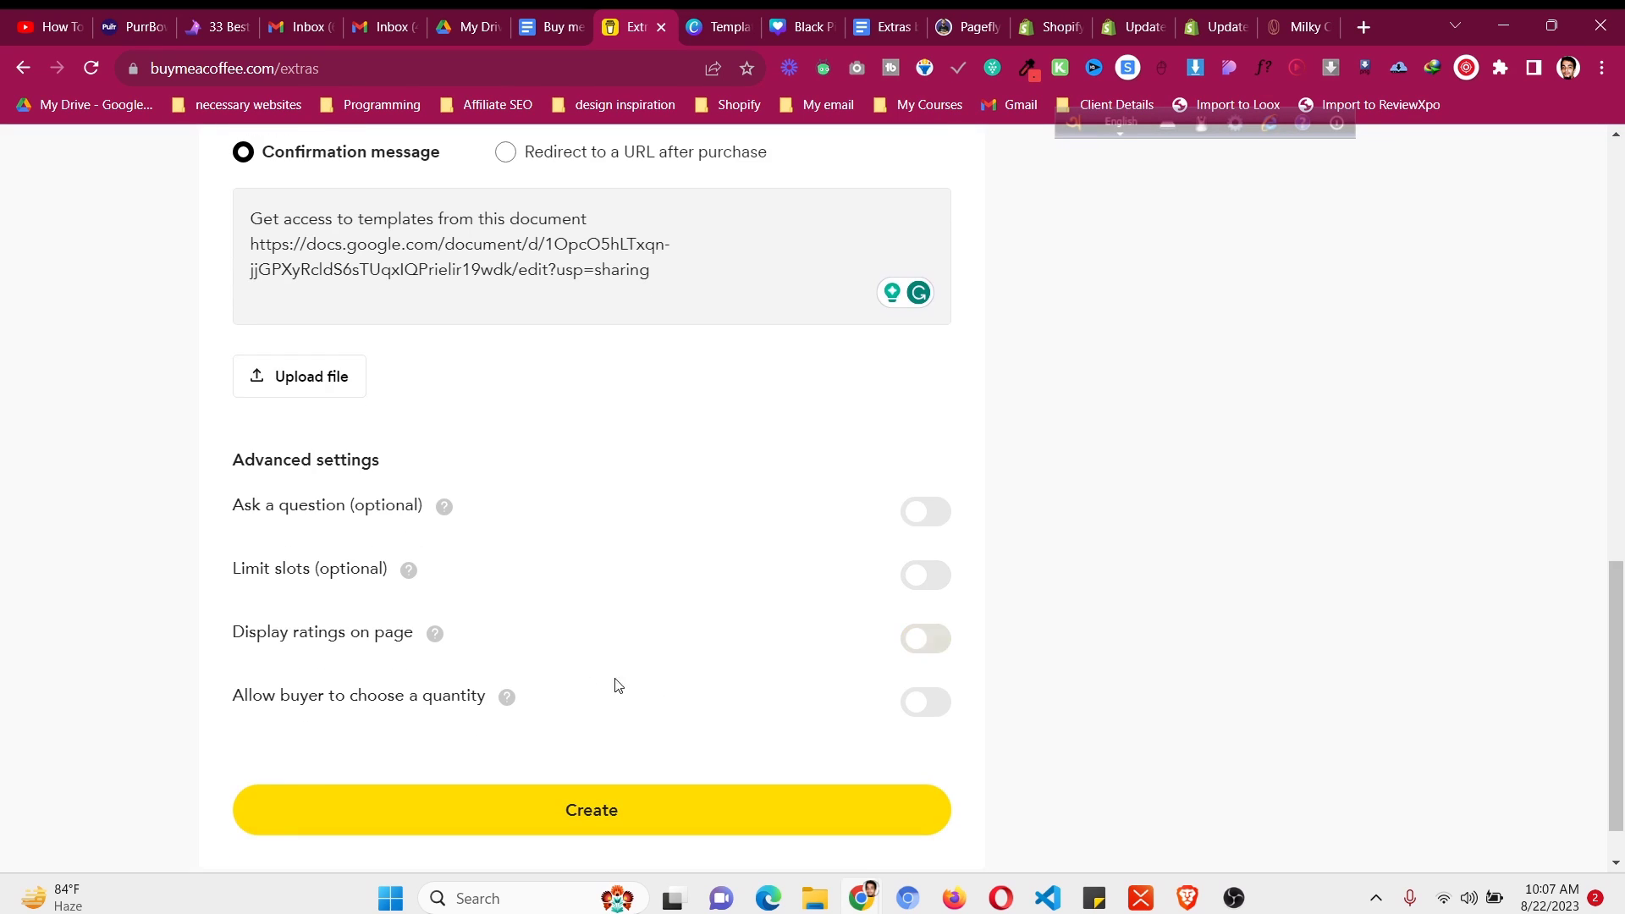
click(921, 702)
click(920, 702)
- Turn the buyer question on briefly, then off again, and review the form
click(928, 513)
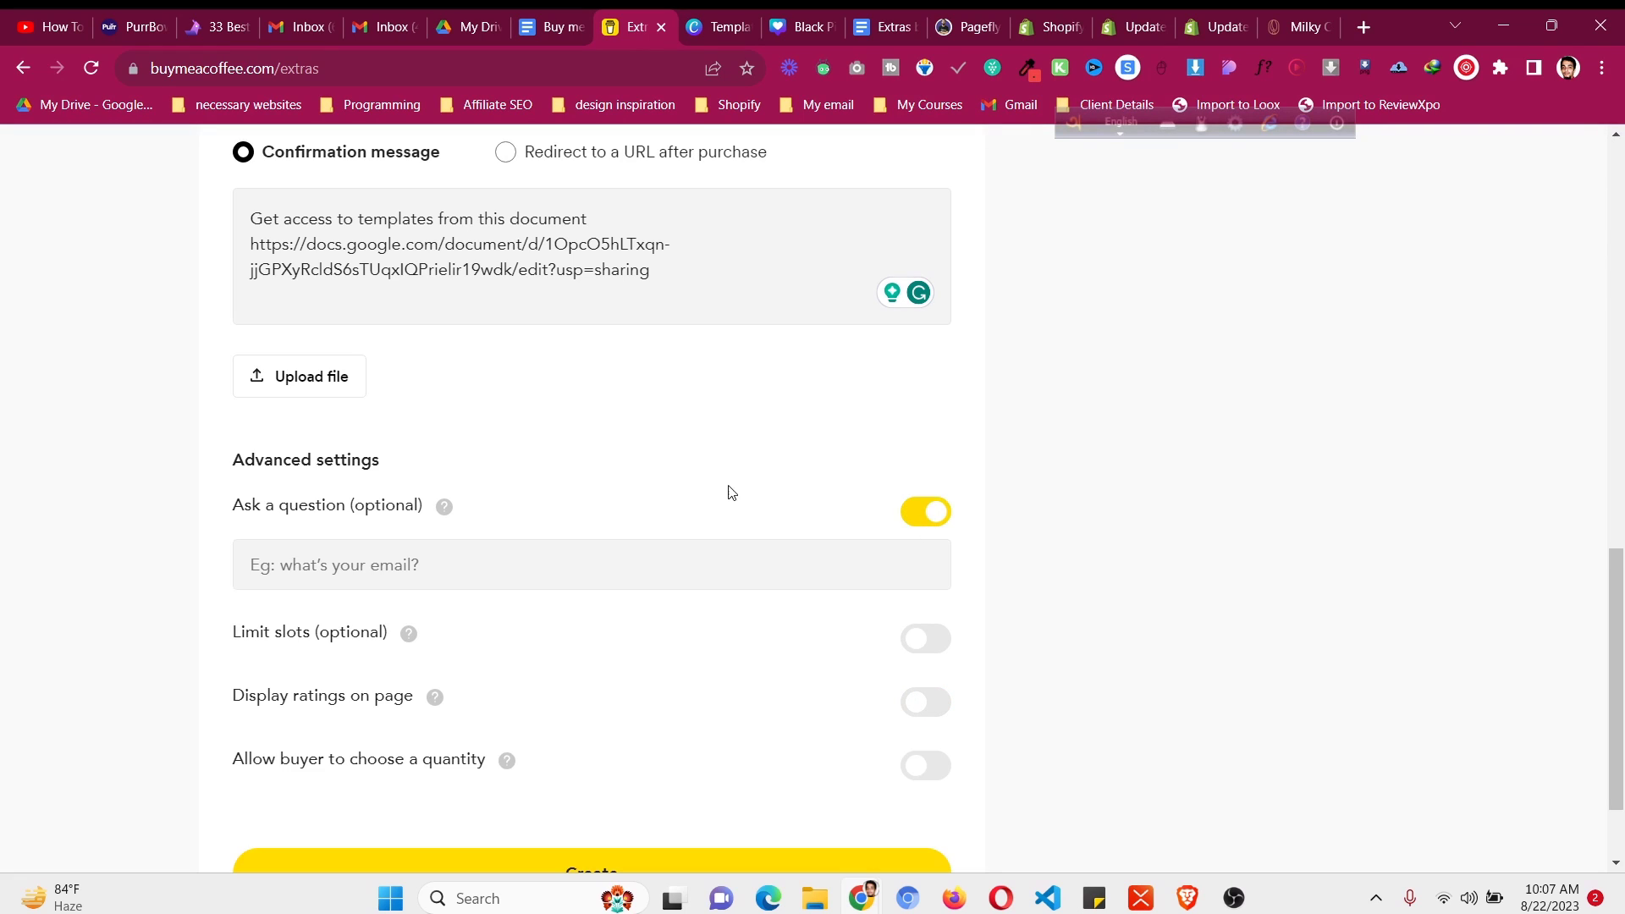
click(305, 571)
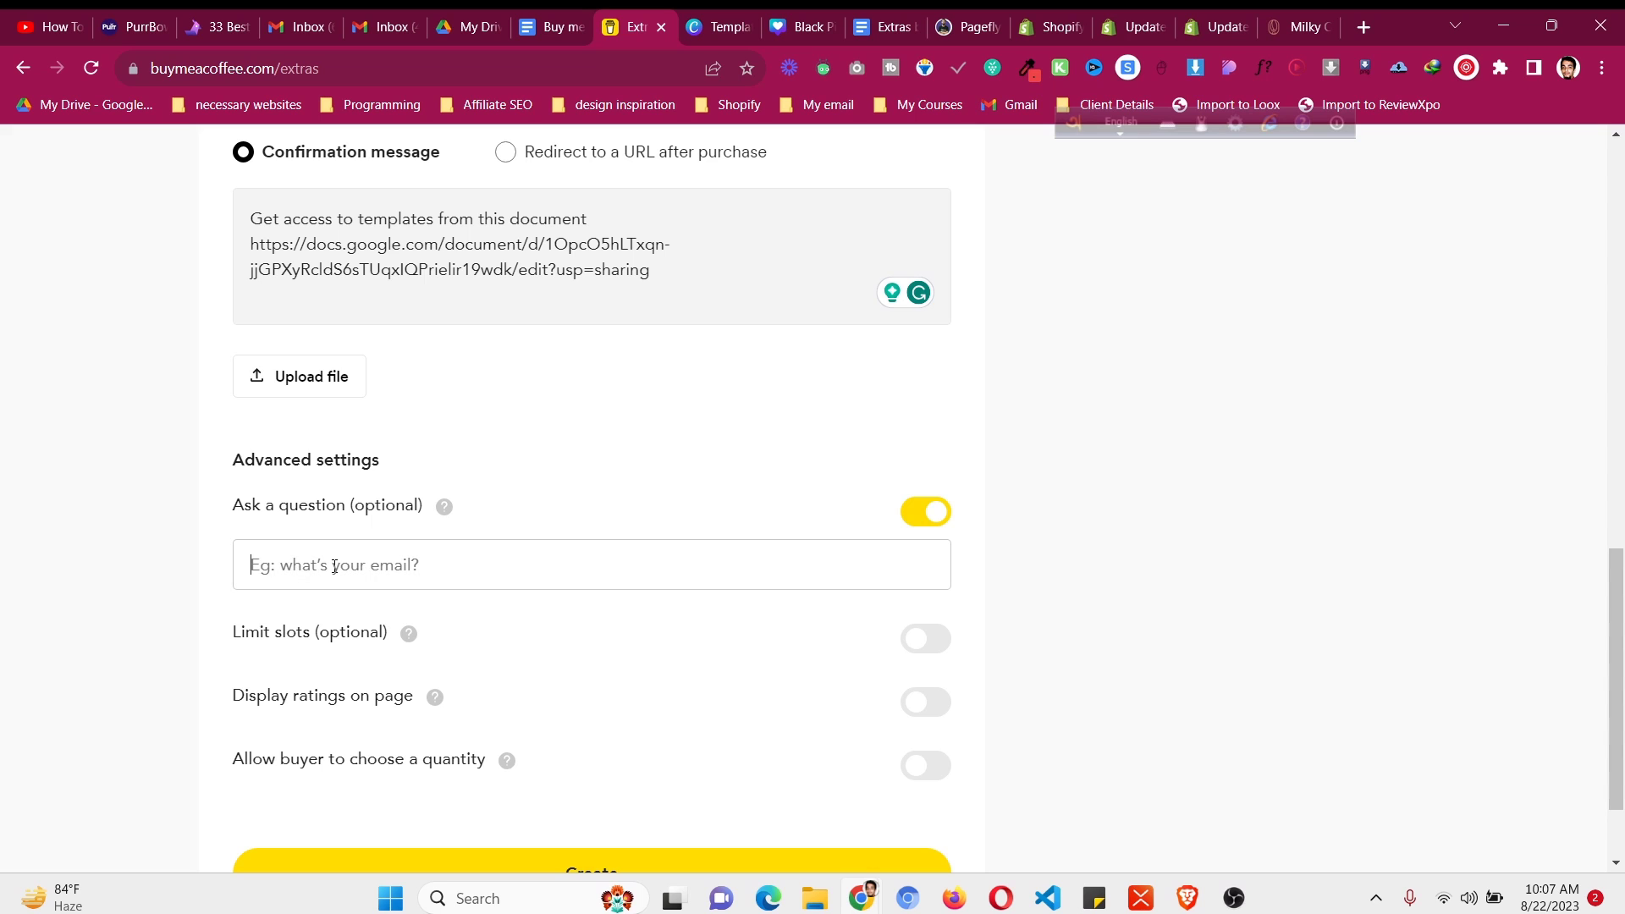
click(906, 511)
scroll(899, 520, up, 10)
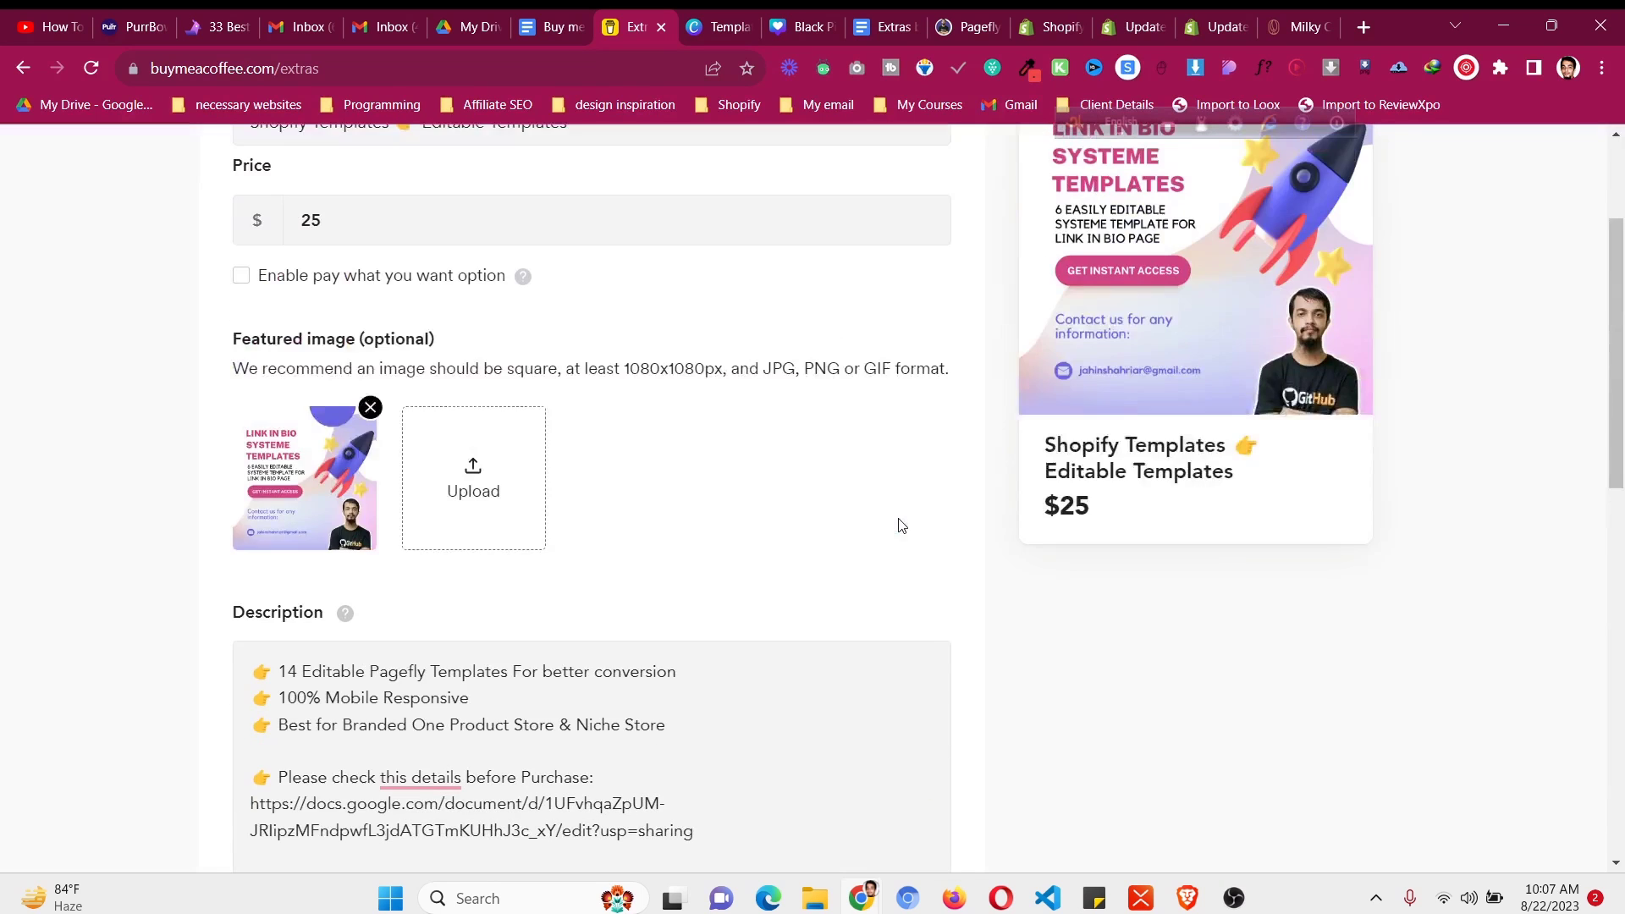
scroll(901, 525, up, 3)
scroll(906, 526, down, 4)
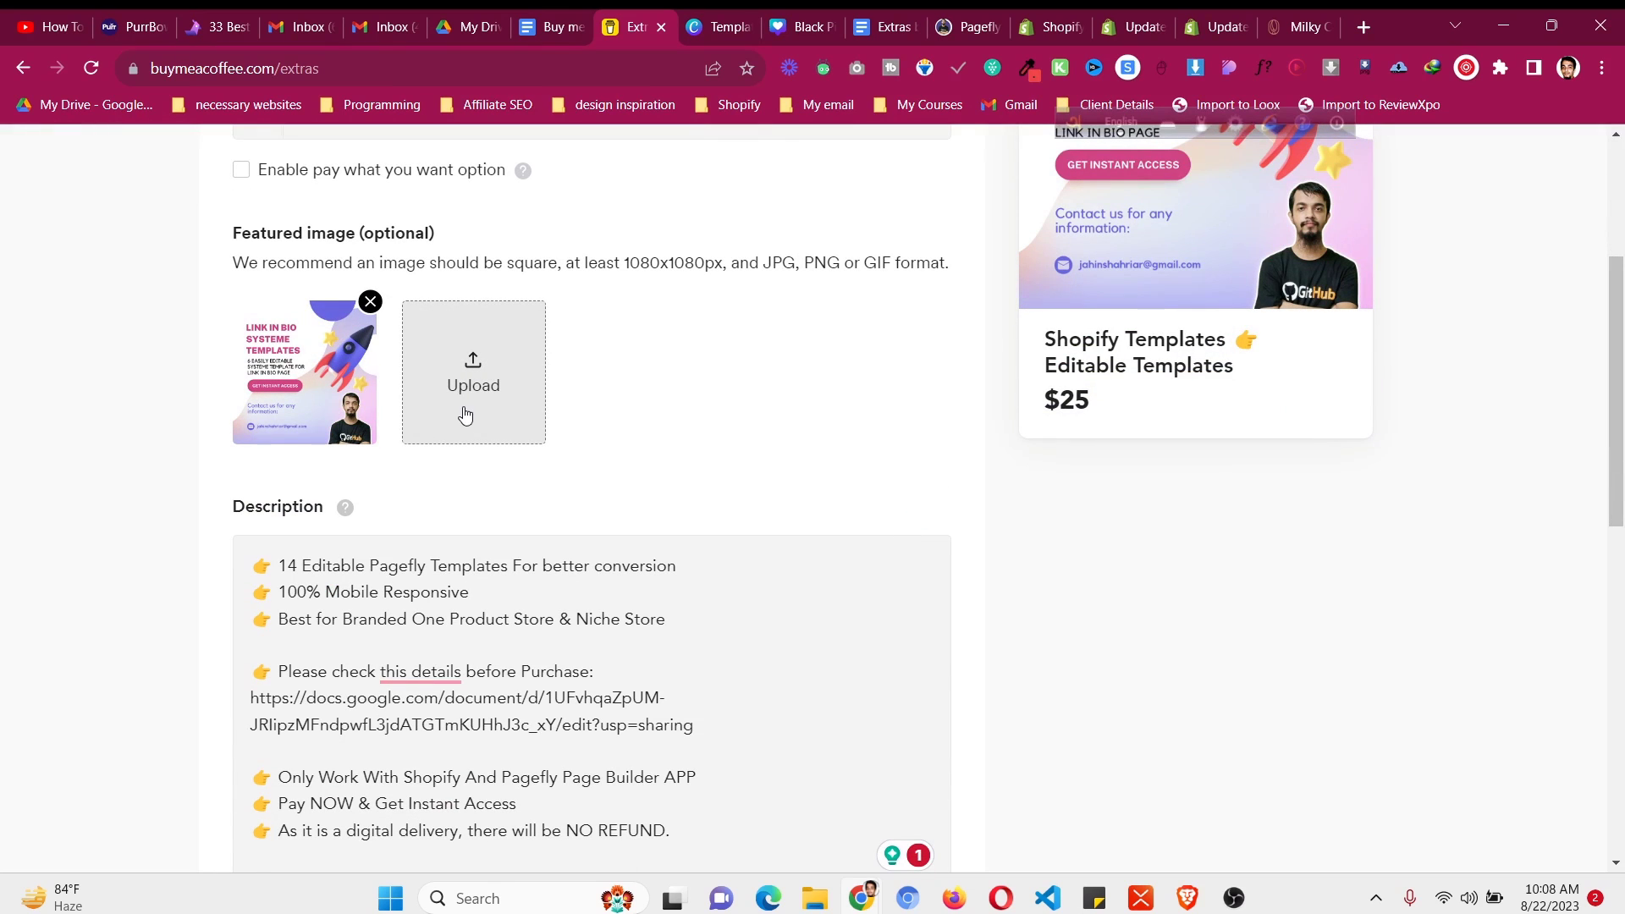
scroll(478, 419, down, 15)
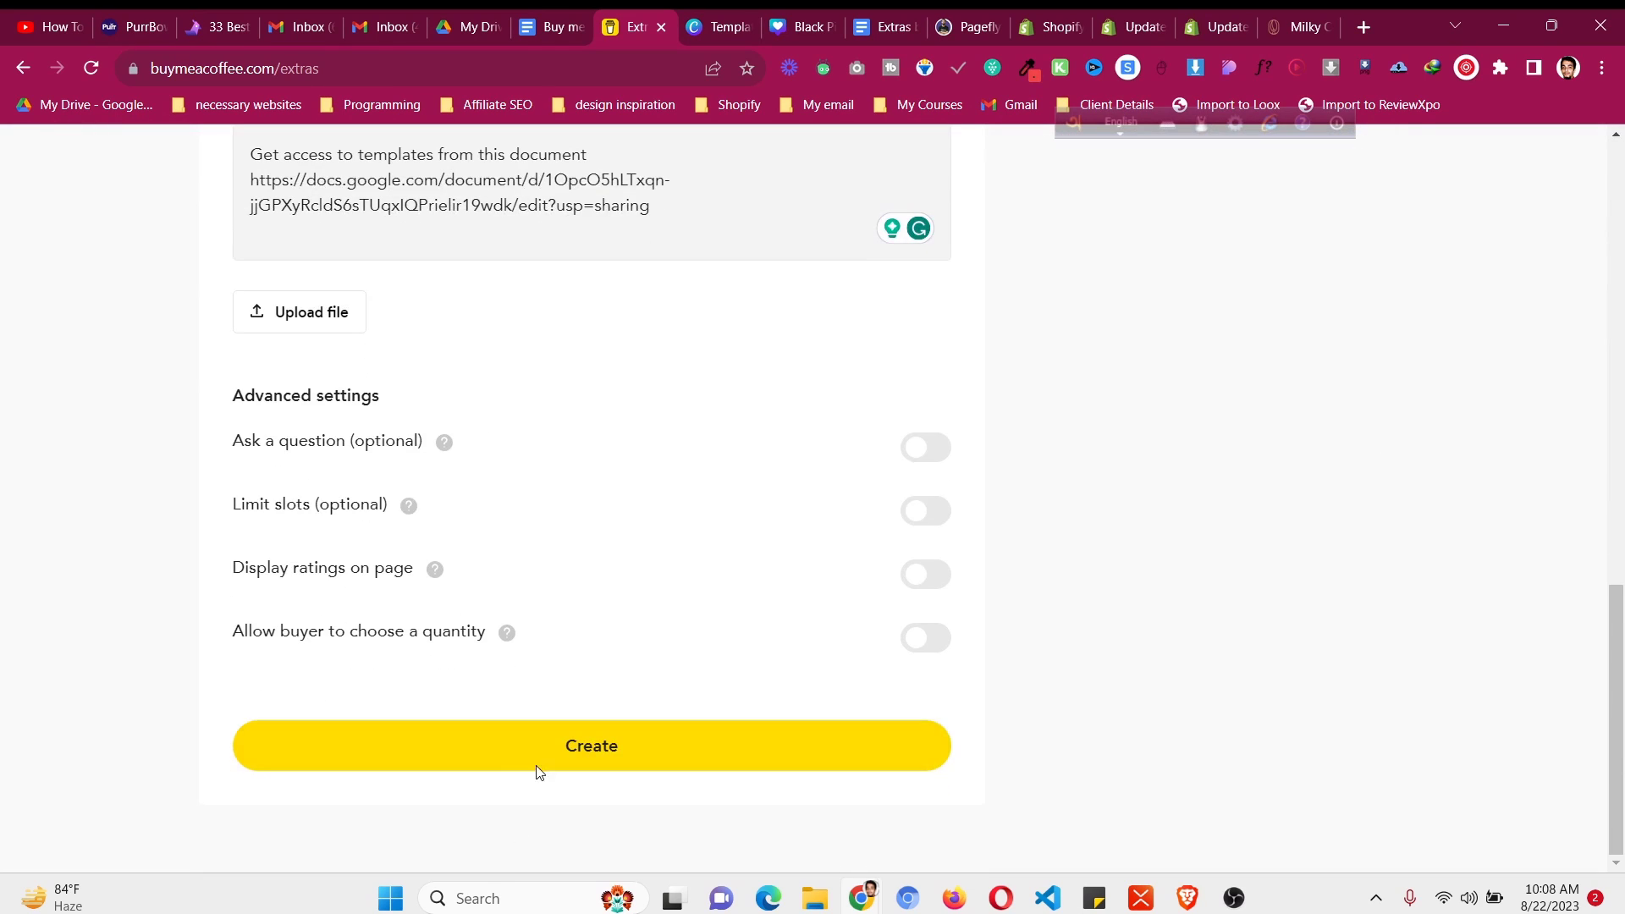
- Publish the Shopify Templates extra and open its public link in a new tab
click(536, 766)
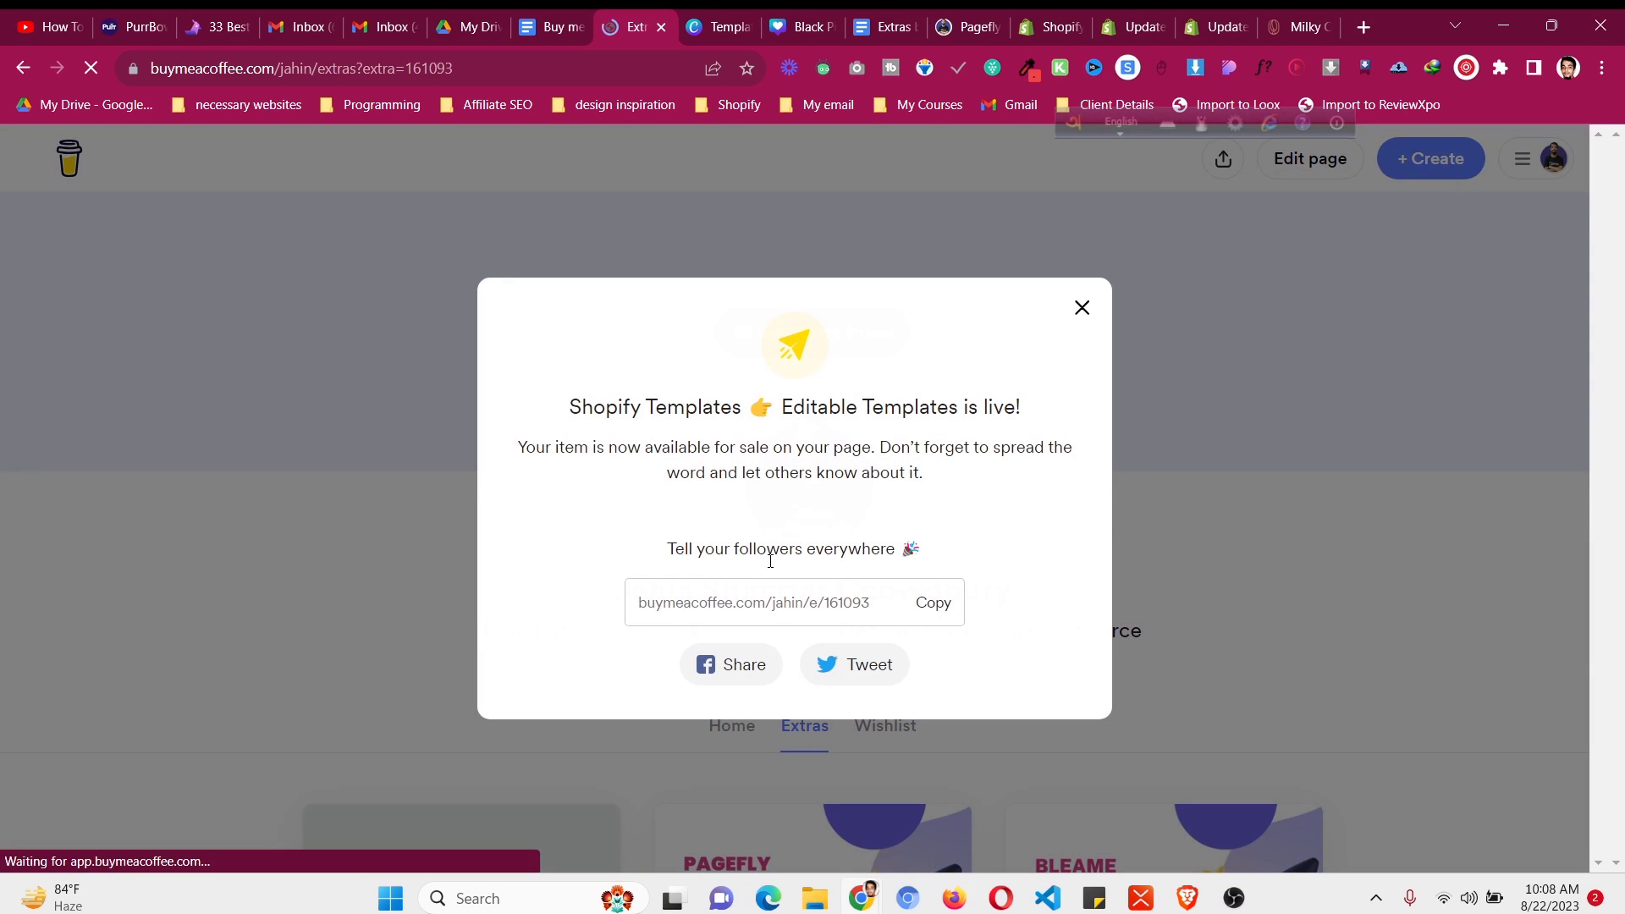
click(931, 605)
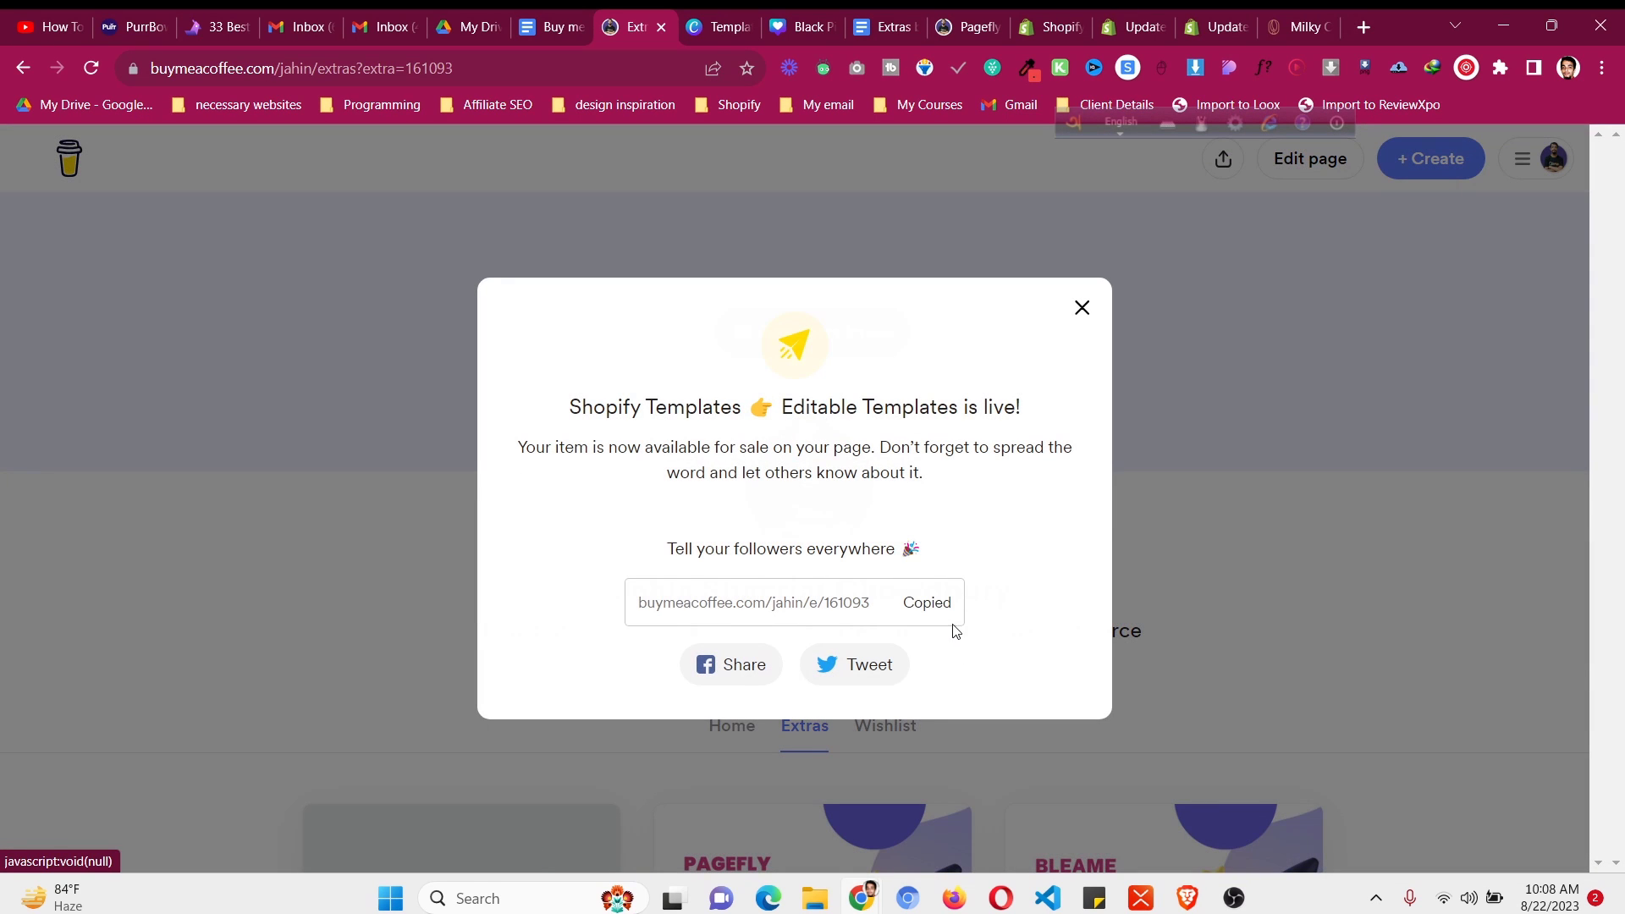
click(1364, 28)
click(668, 463)
key(ctrl+v)
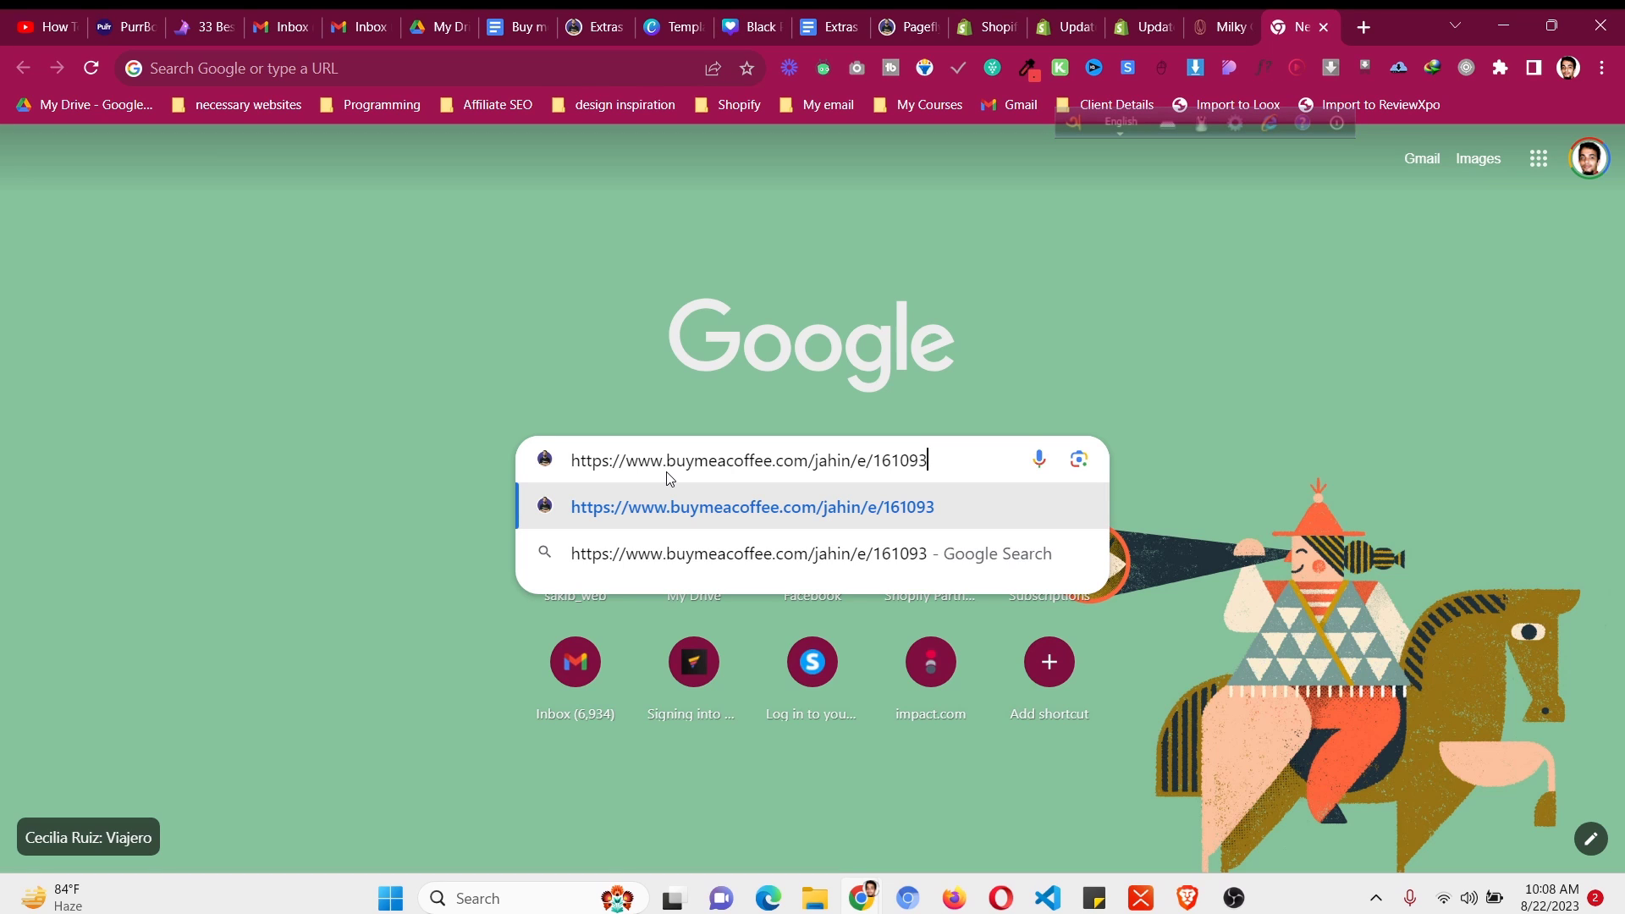
key(Return)
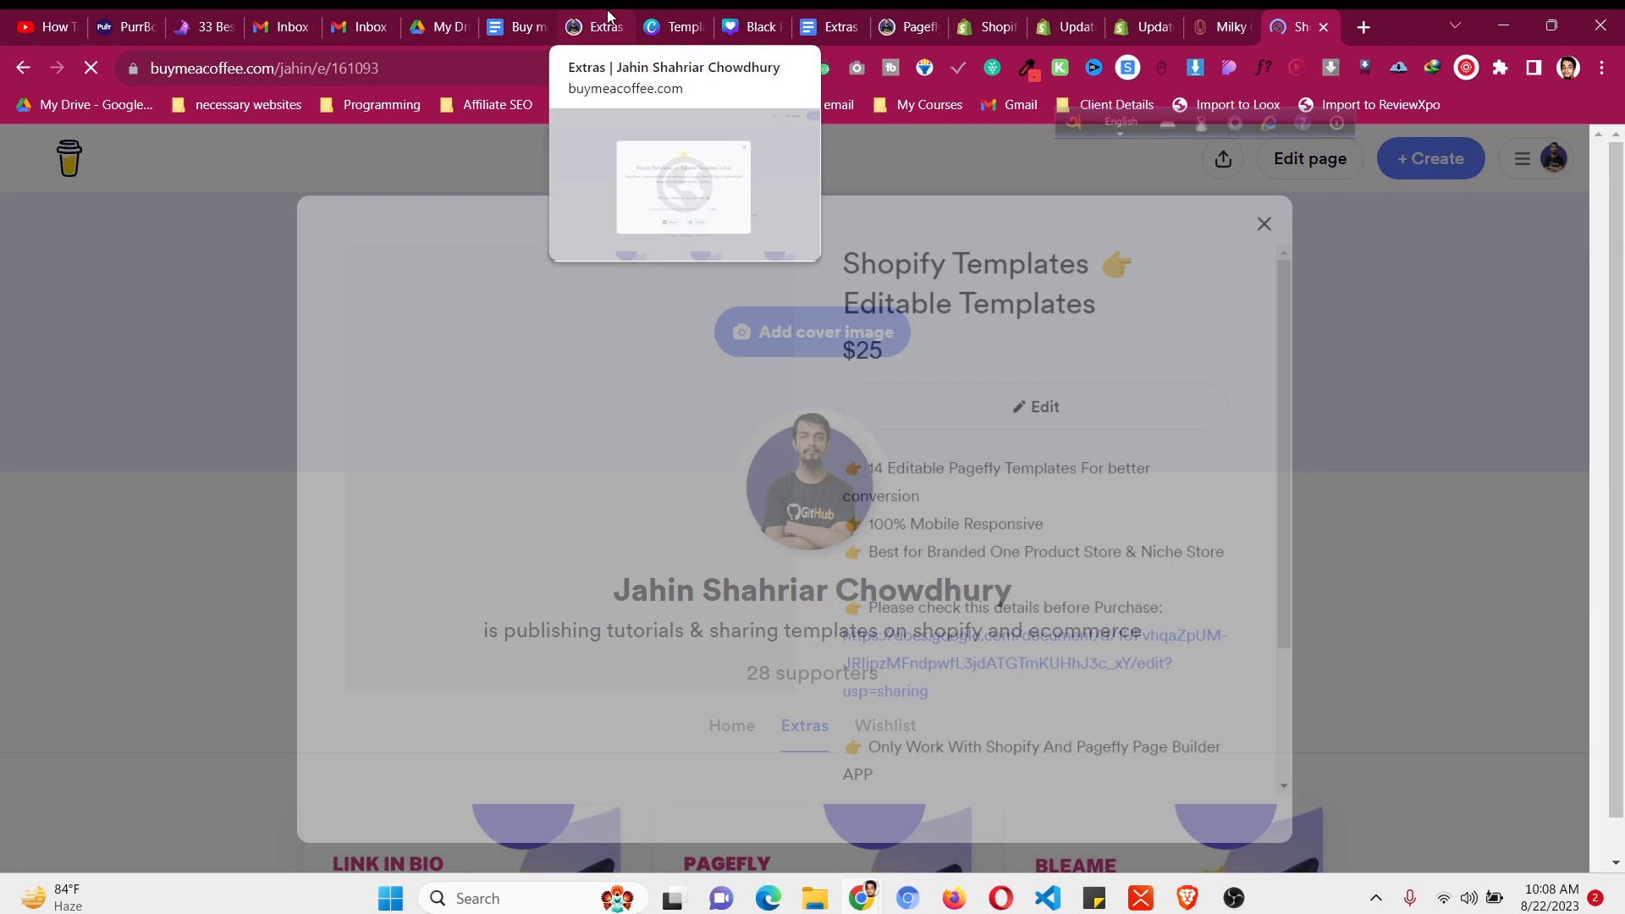
- Close the extra-is-live announcement and go to the creator dashboard
click(613, 18)
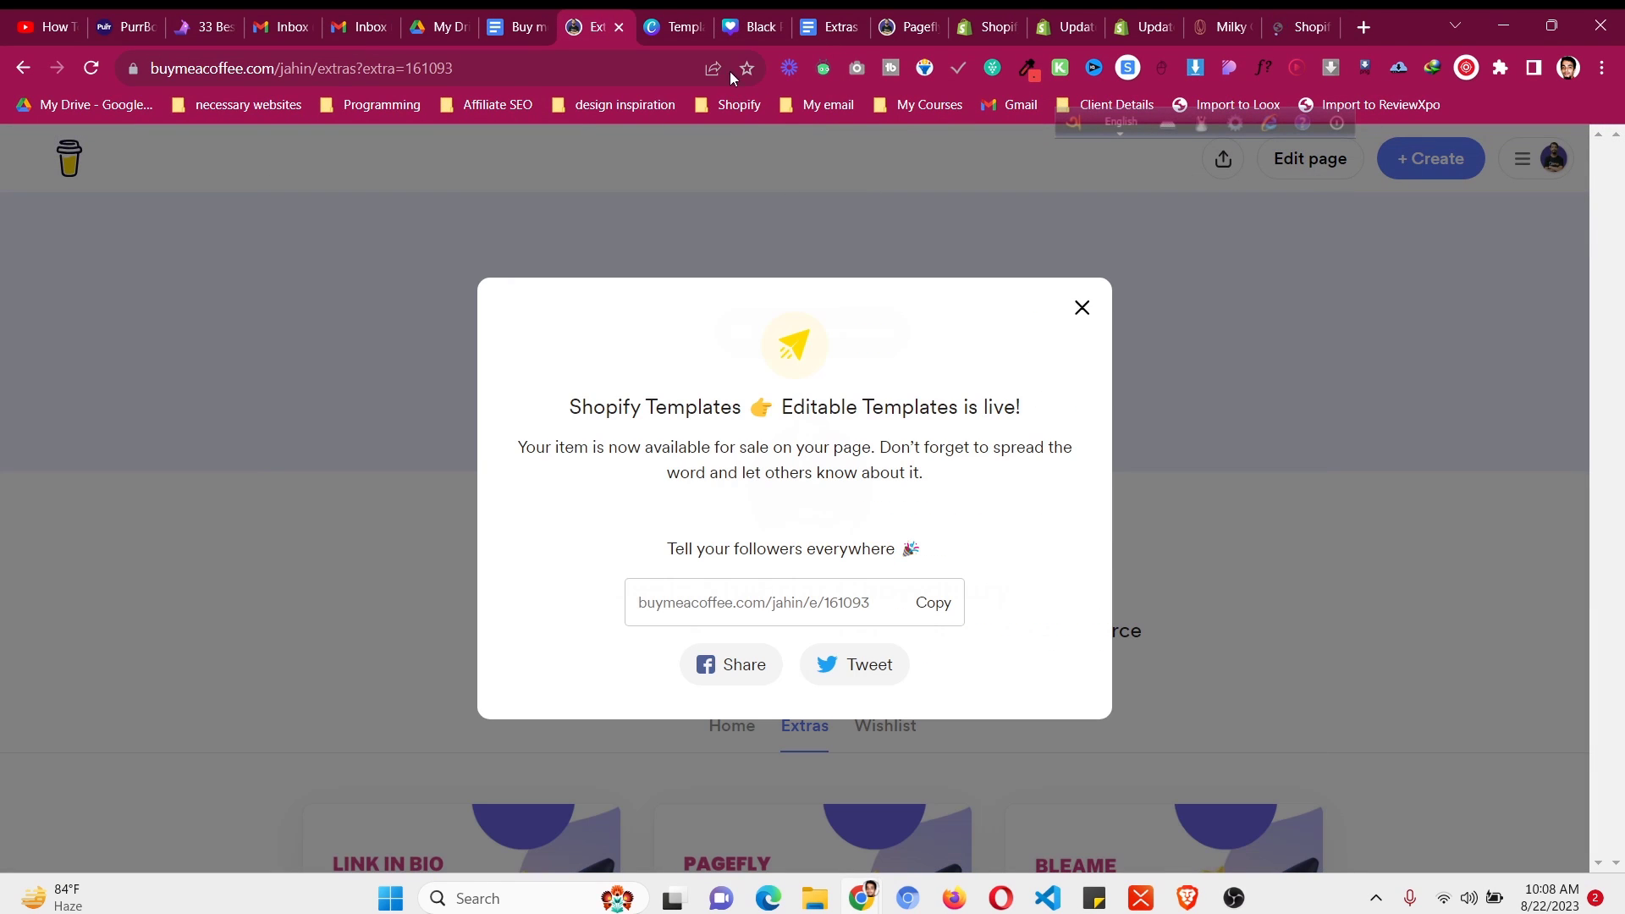
click(1073, 309)
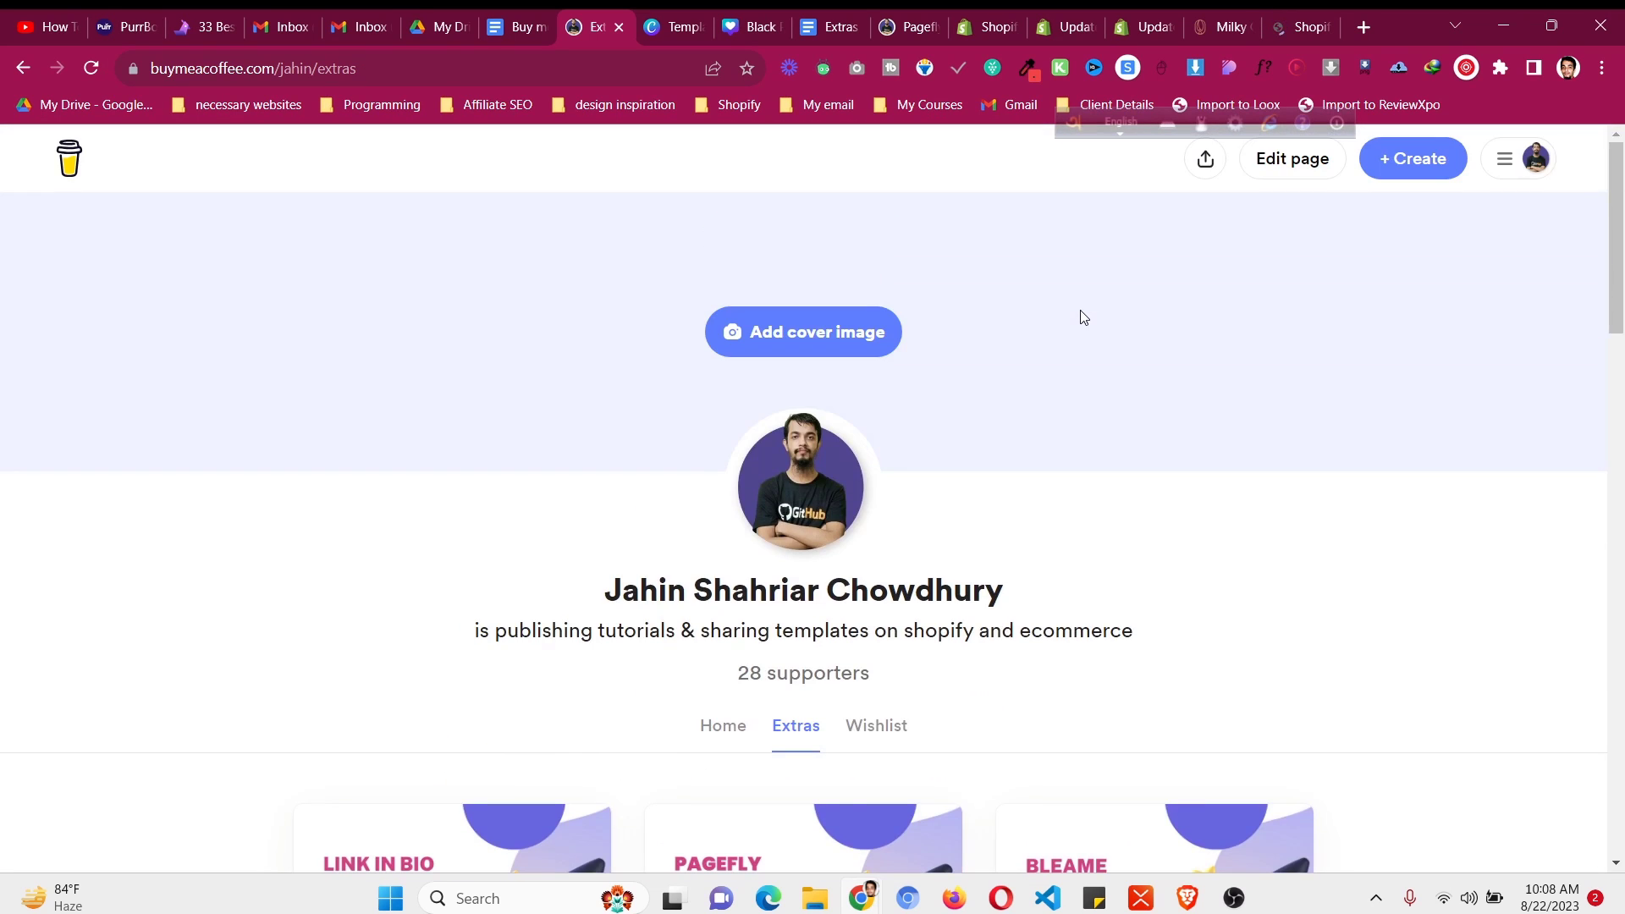
click(1537, 161)
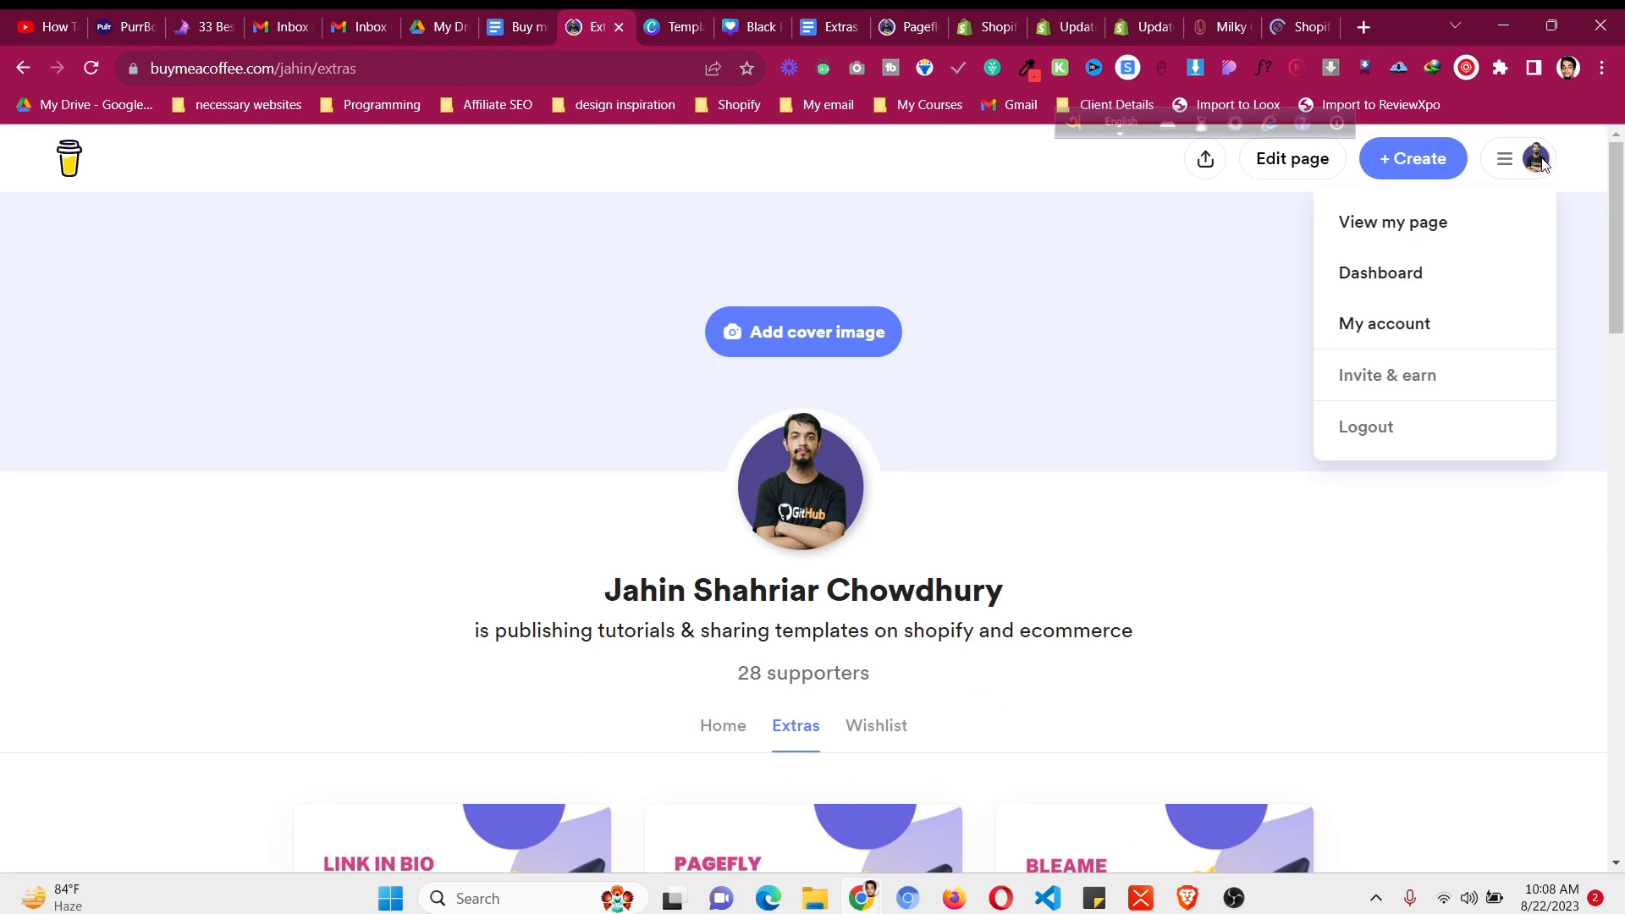
click(1388, 282)
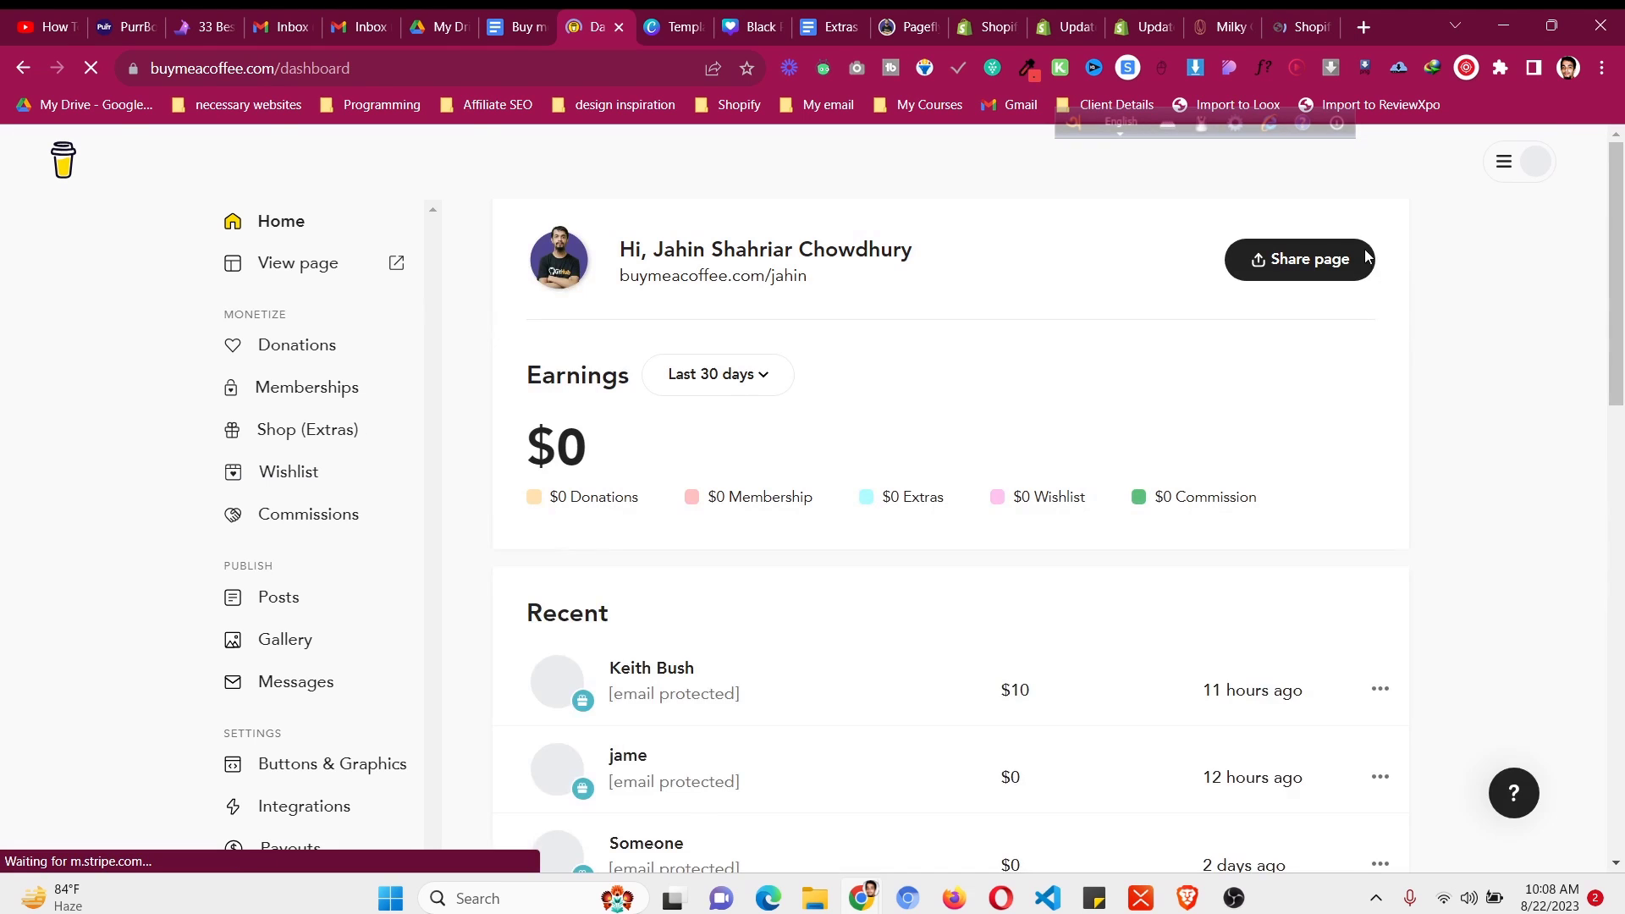
- Open the public creator page and its page editing form
click(1536, 161)
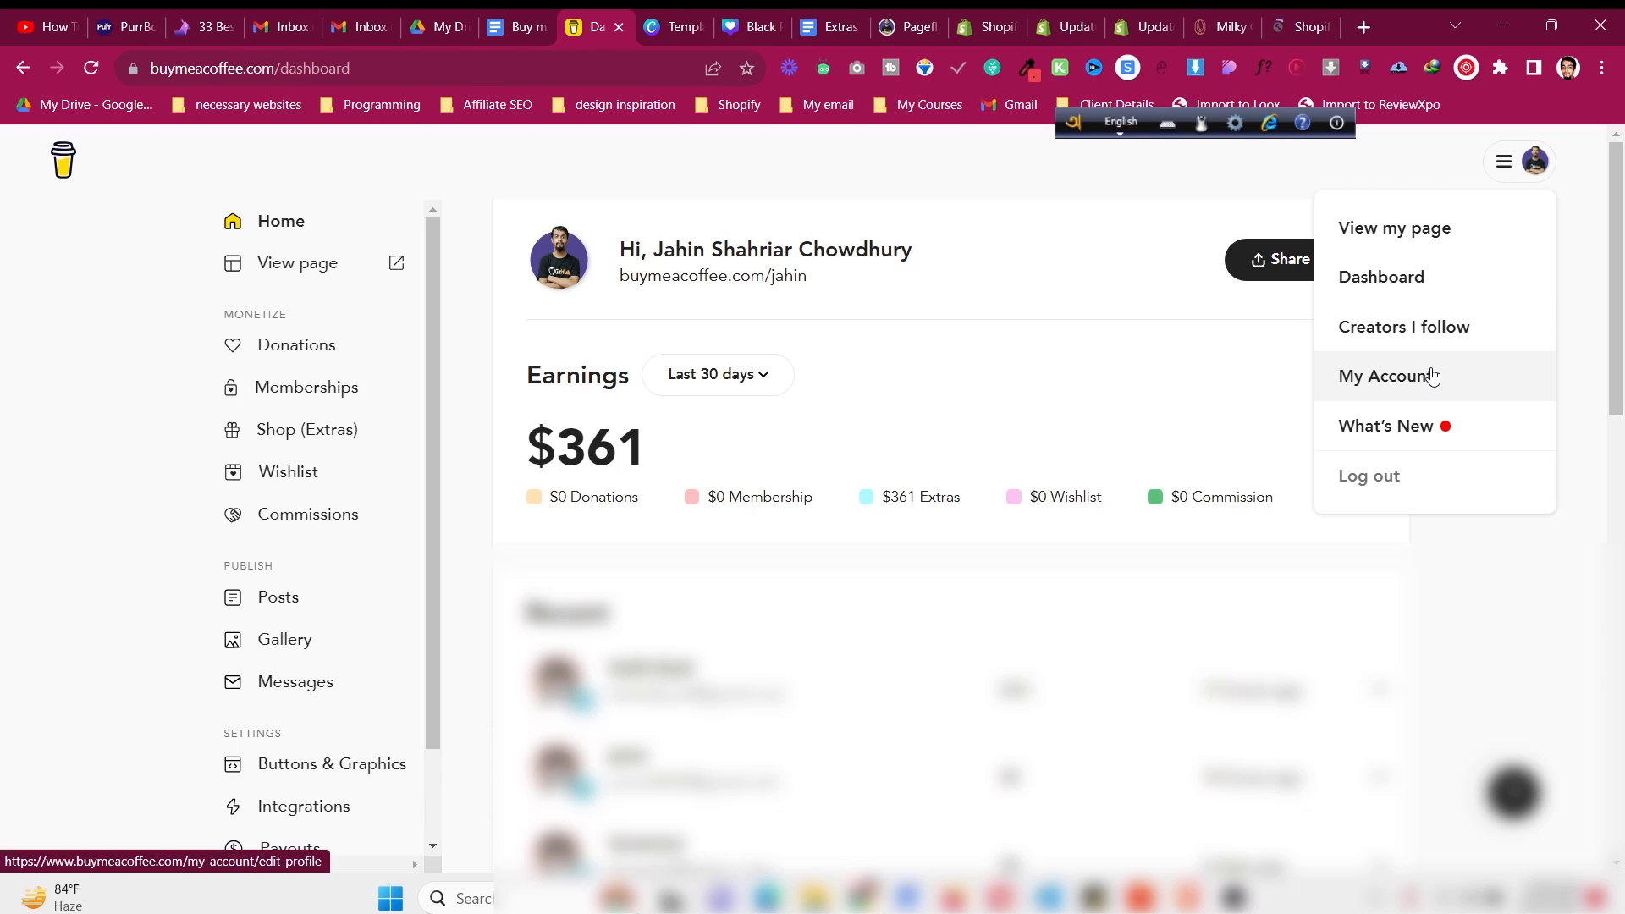
click(1431, 227)
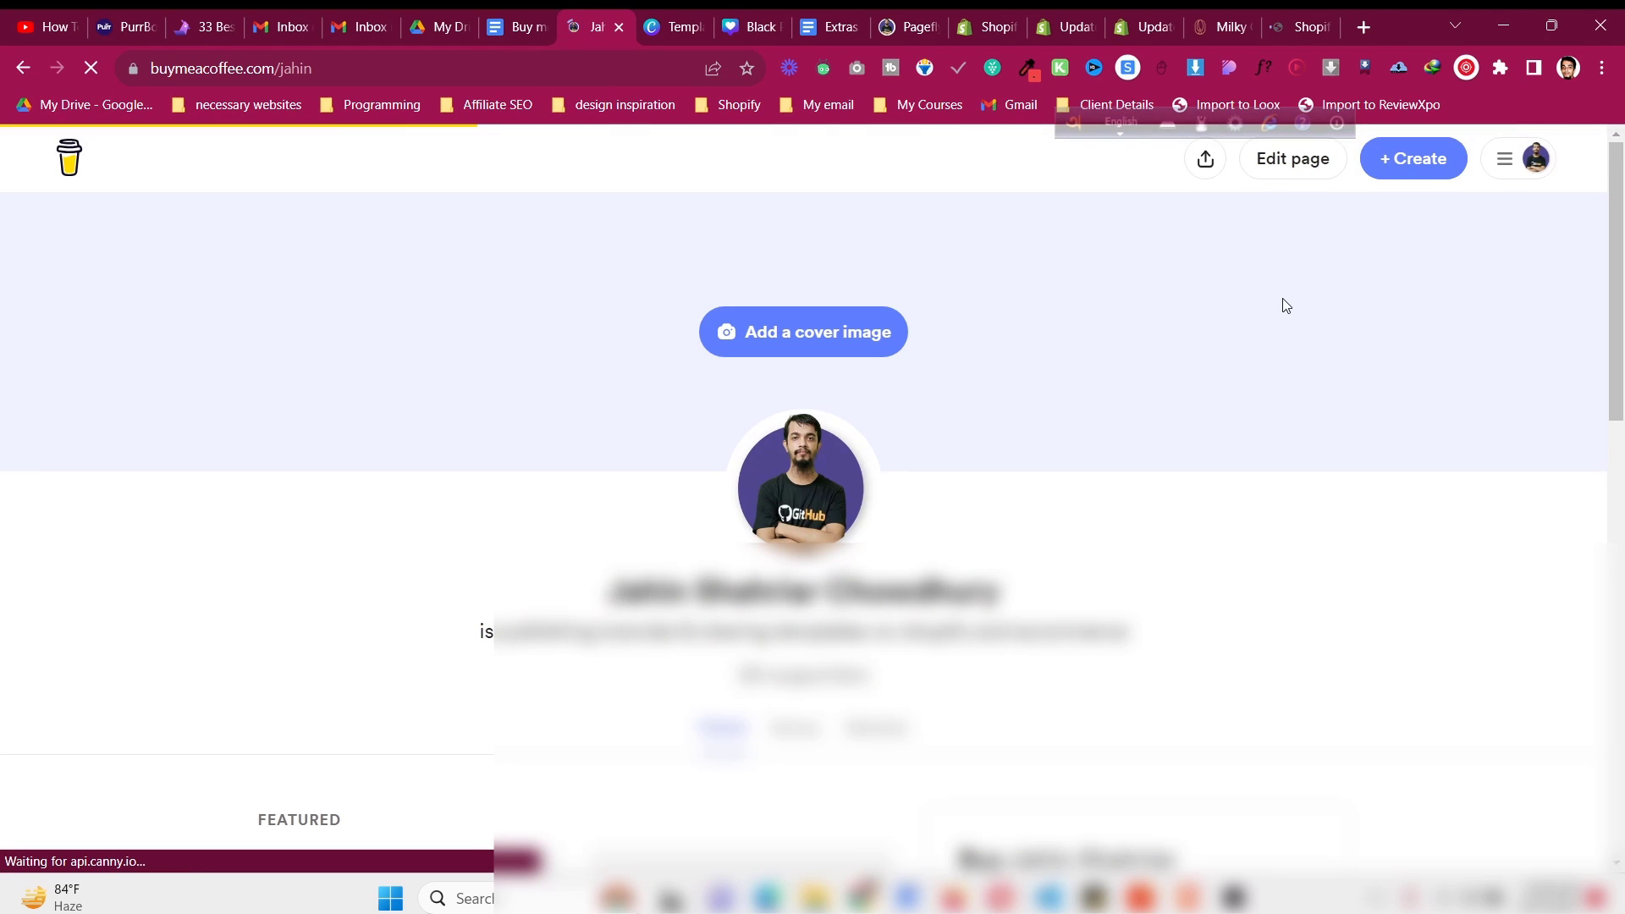
click(1294, 162)
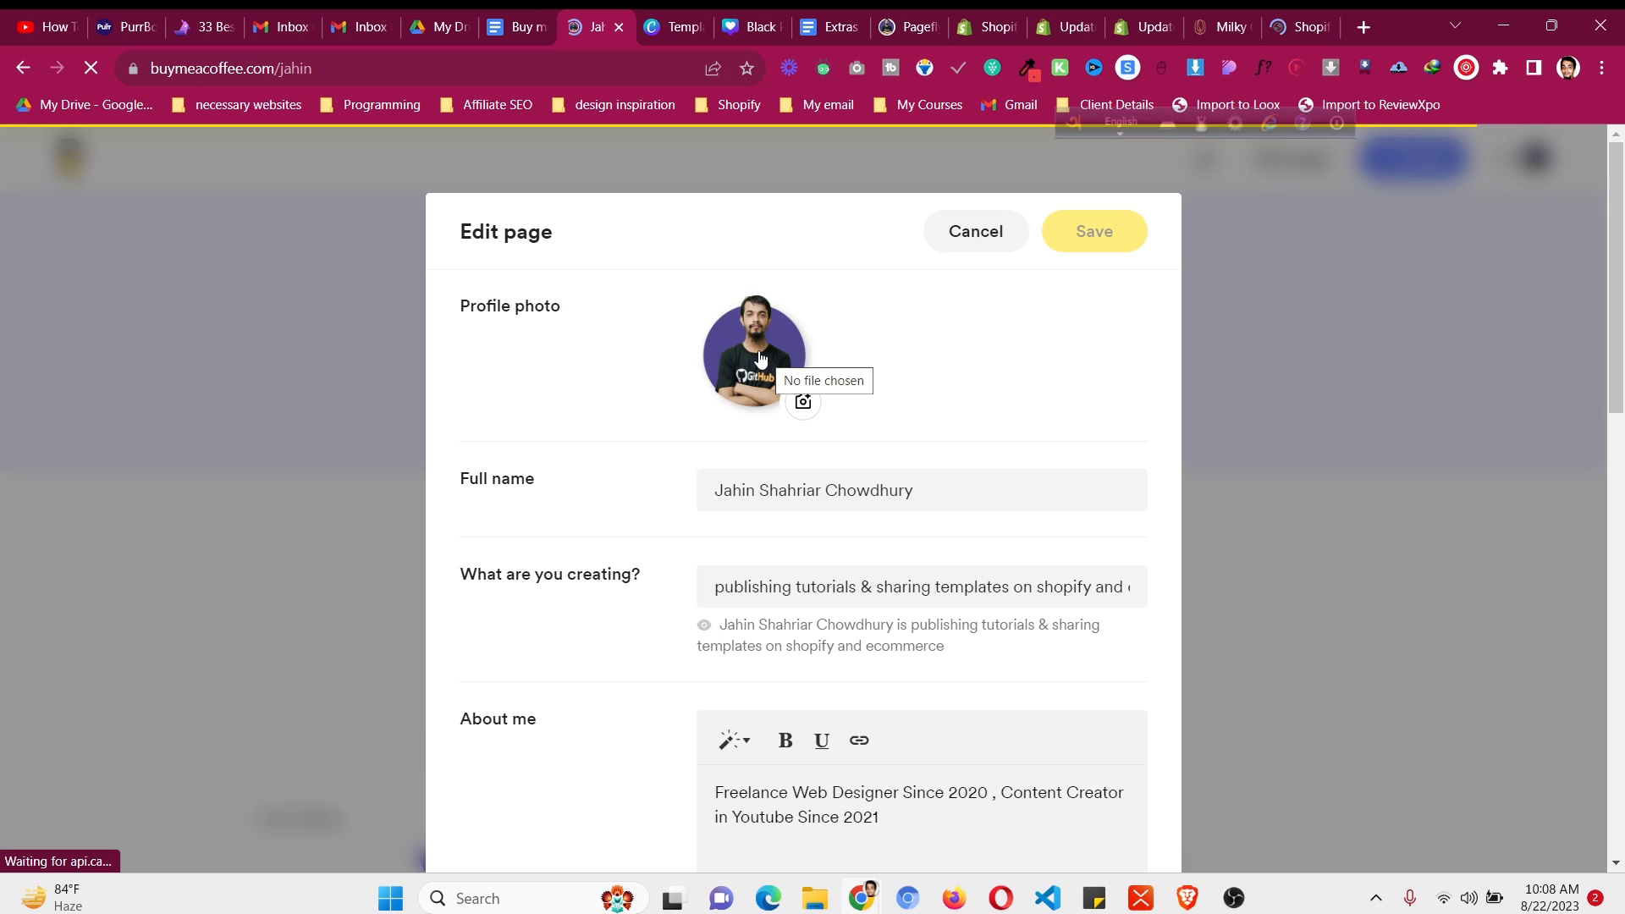
- Feature the wishlist on the creator page and save the changes
scroll(869, 491, down, 1)
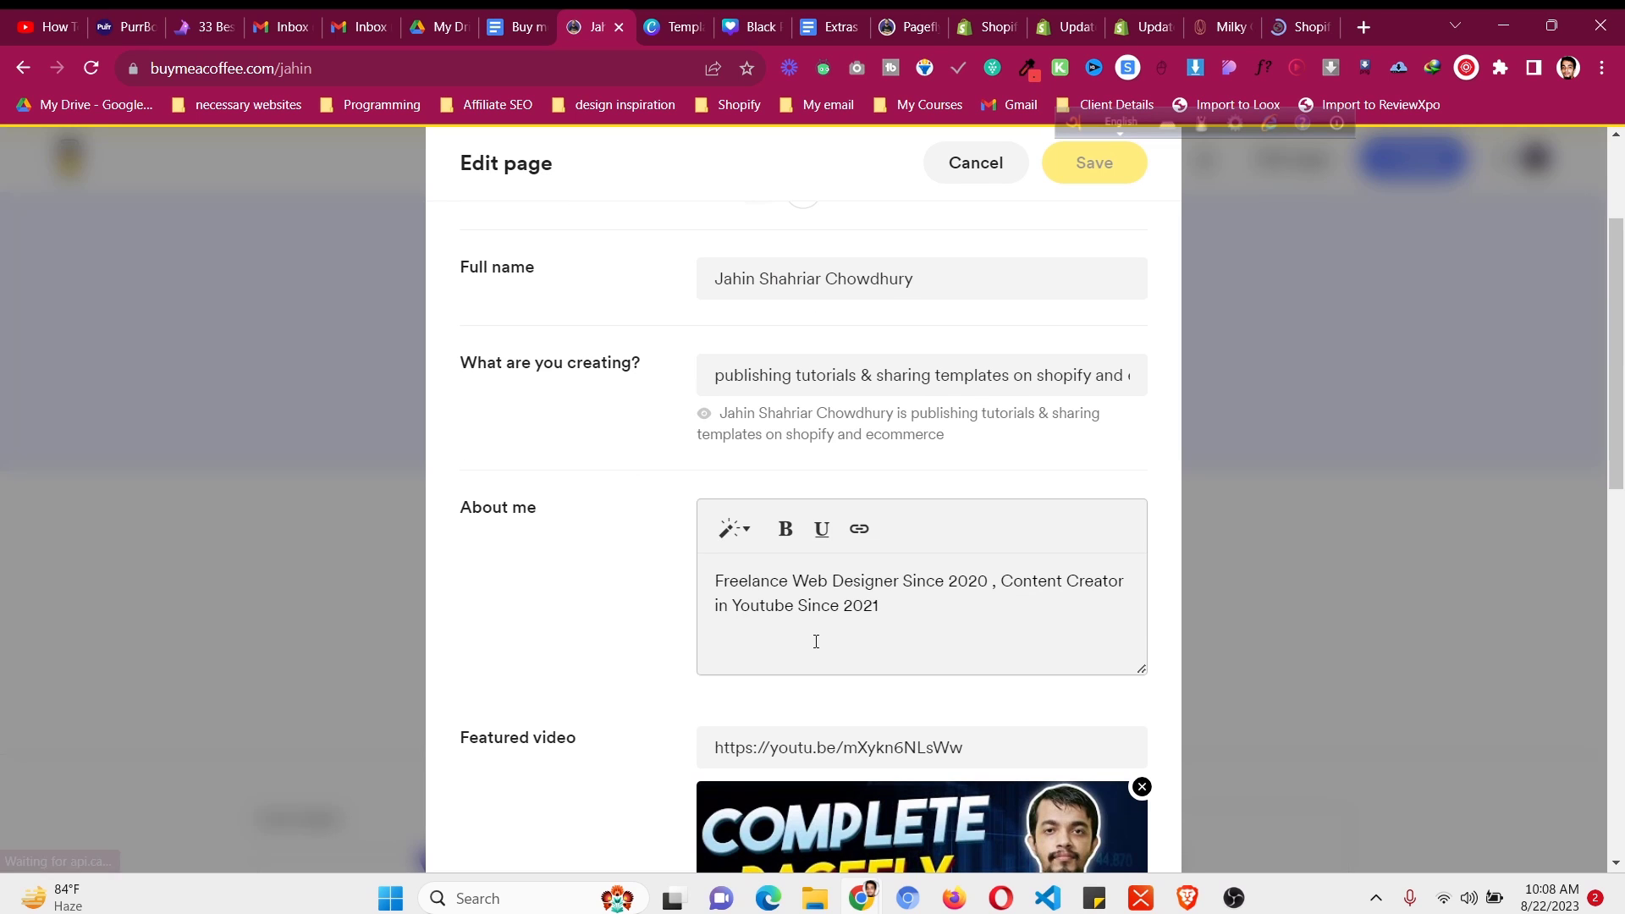
scroll(815, 641, down, 3)
scroll(815, 647, down, 5)
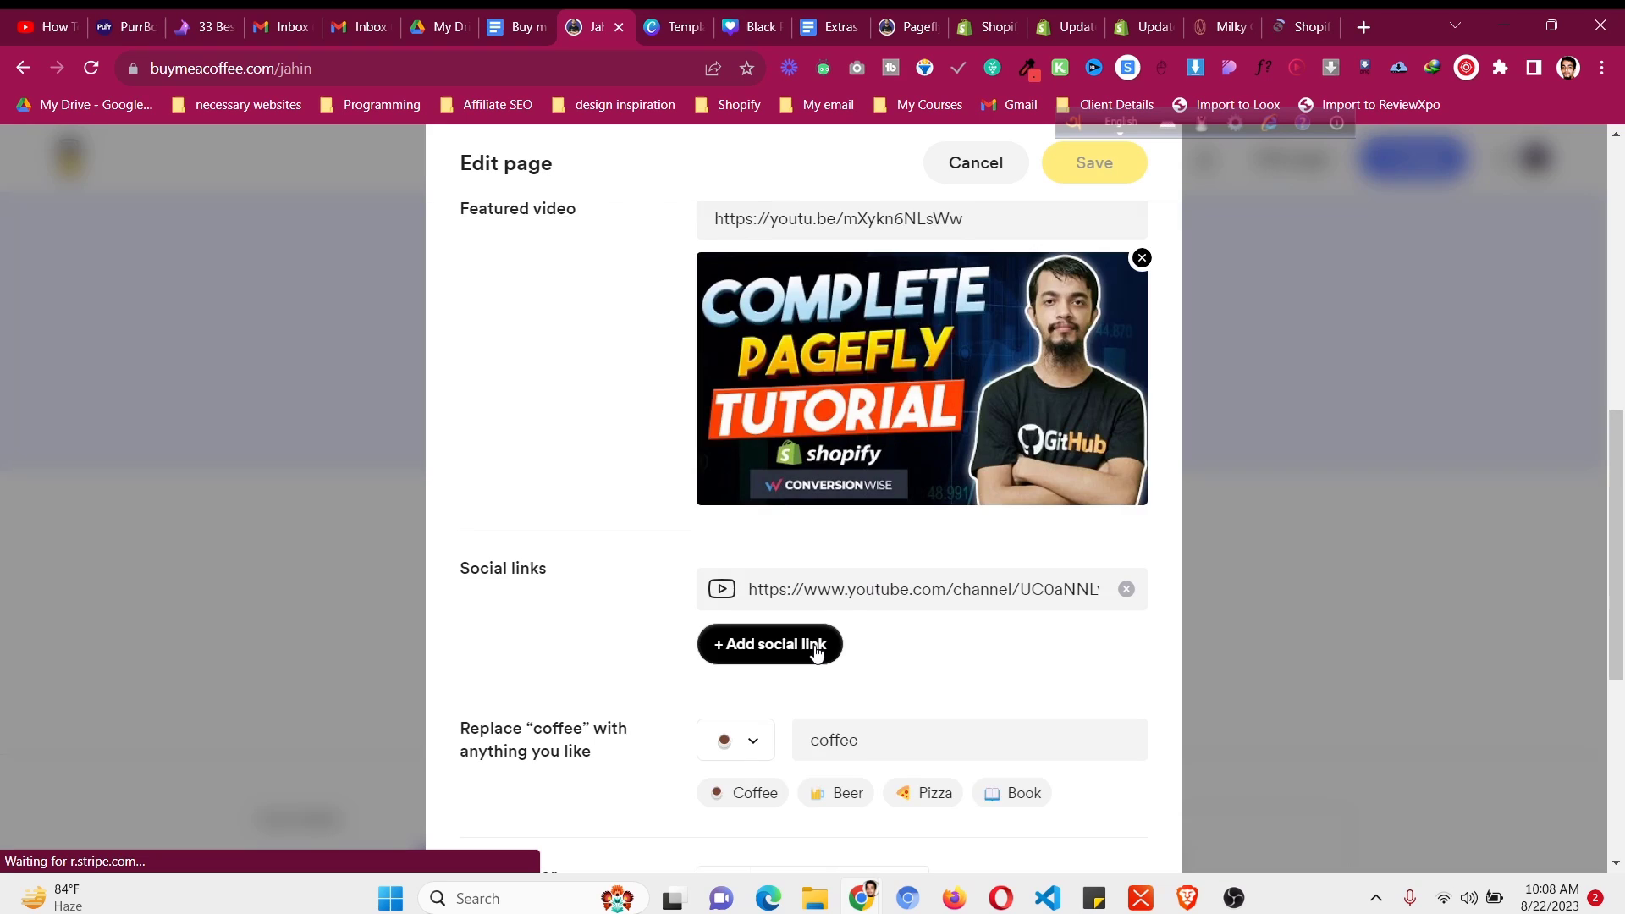
scroll(852, 723, down, 3)
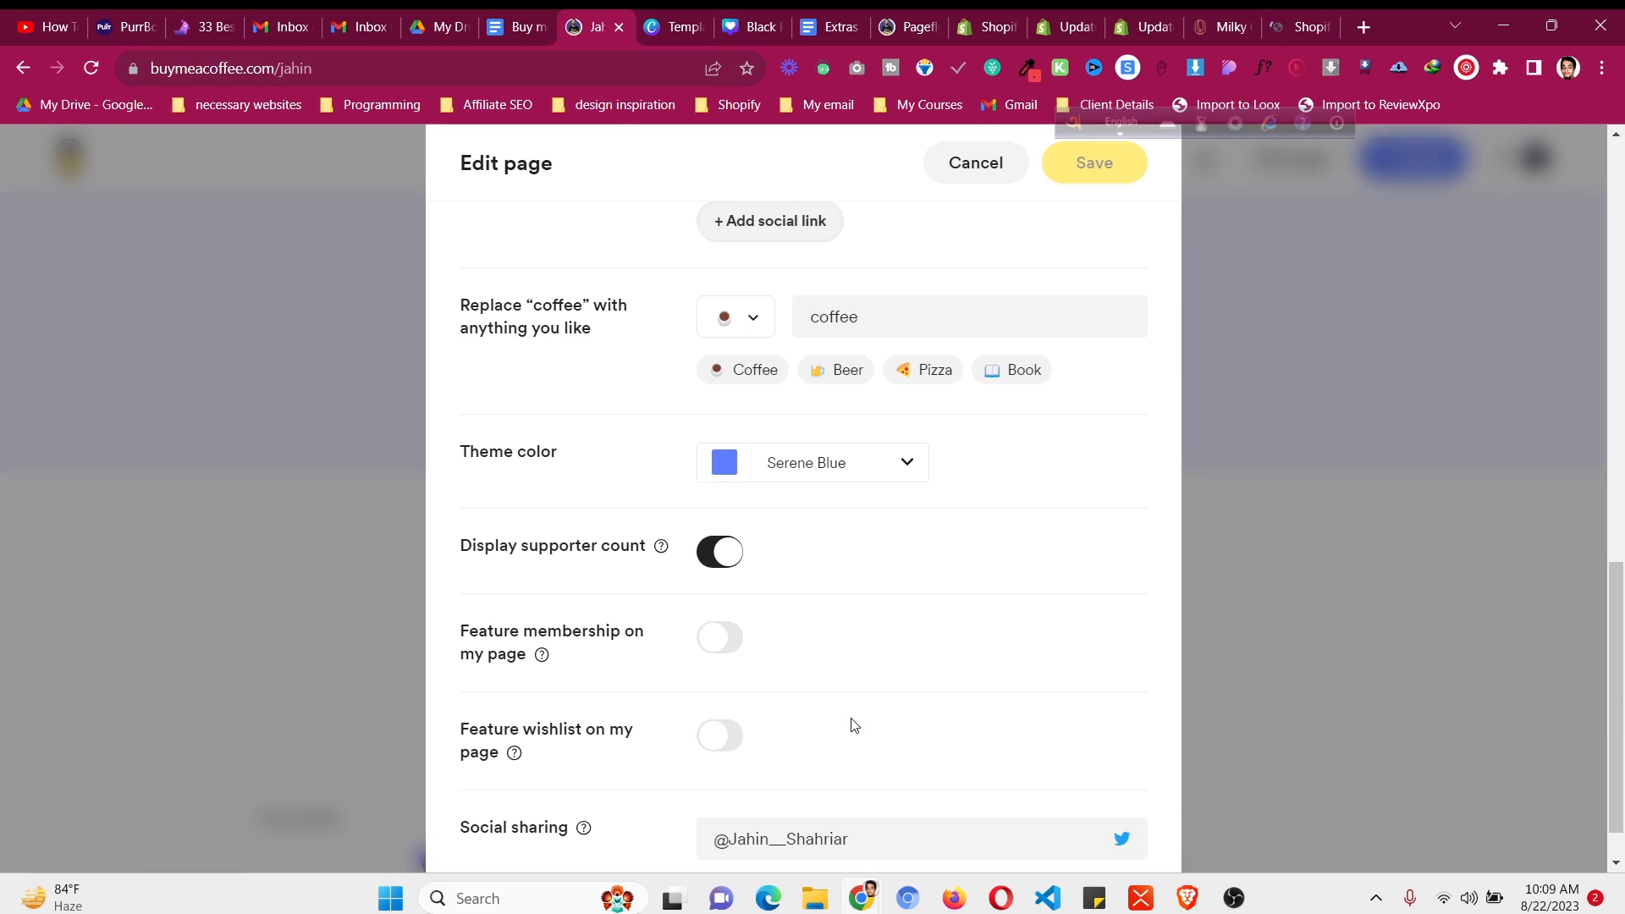
mouse_move(543, 660)
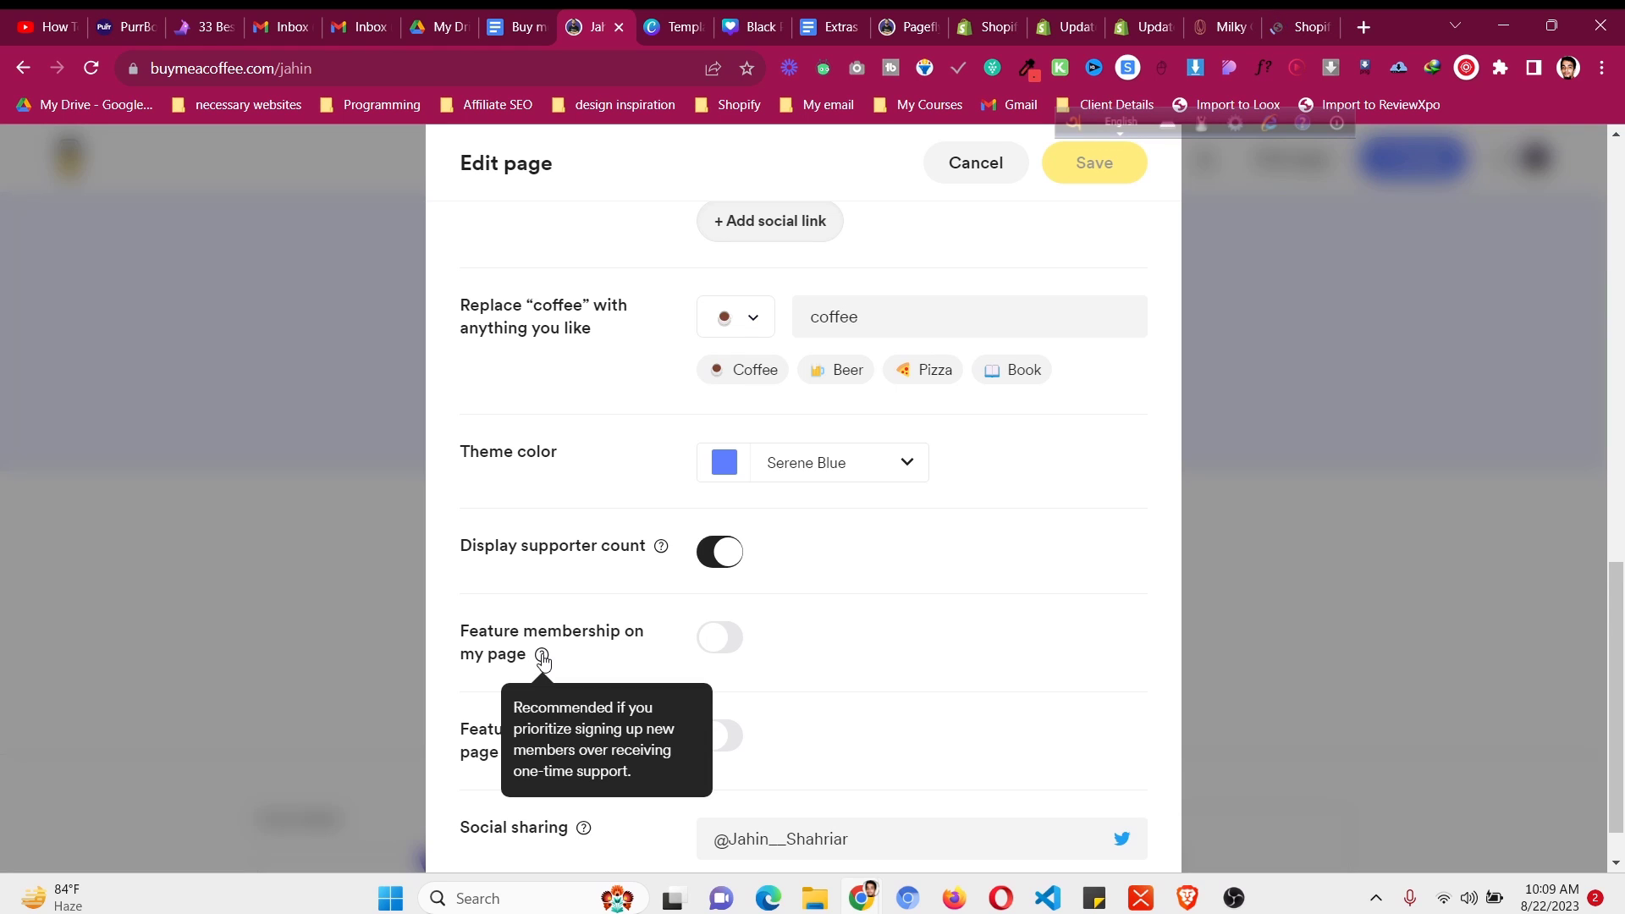
scroll(1005, 579, down, 1)
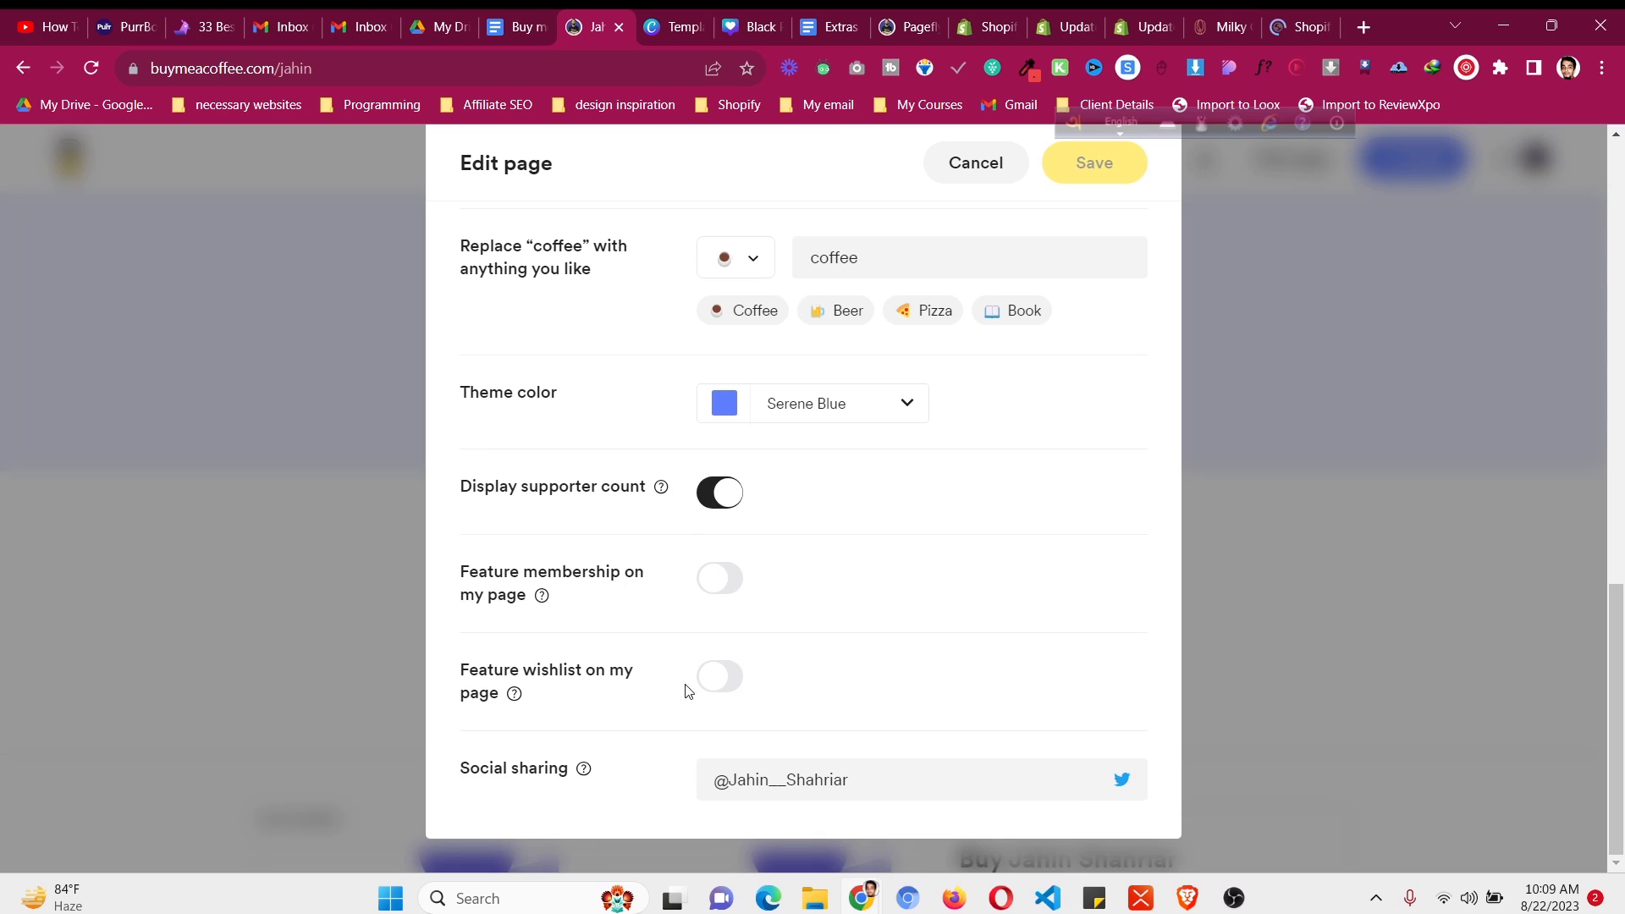
click(721, 677)
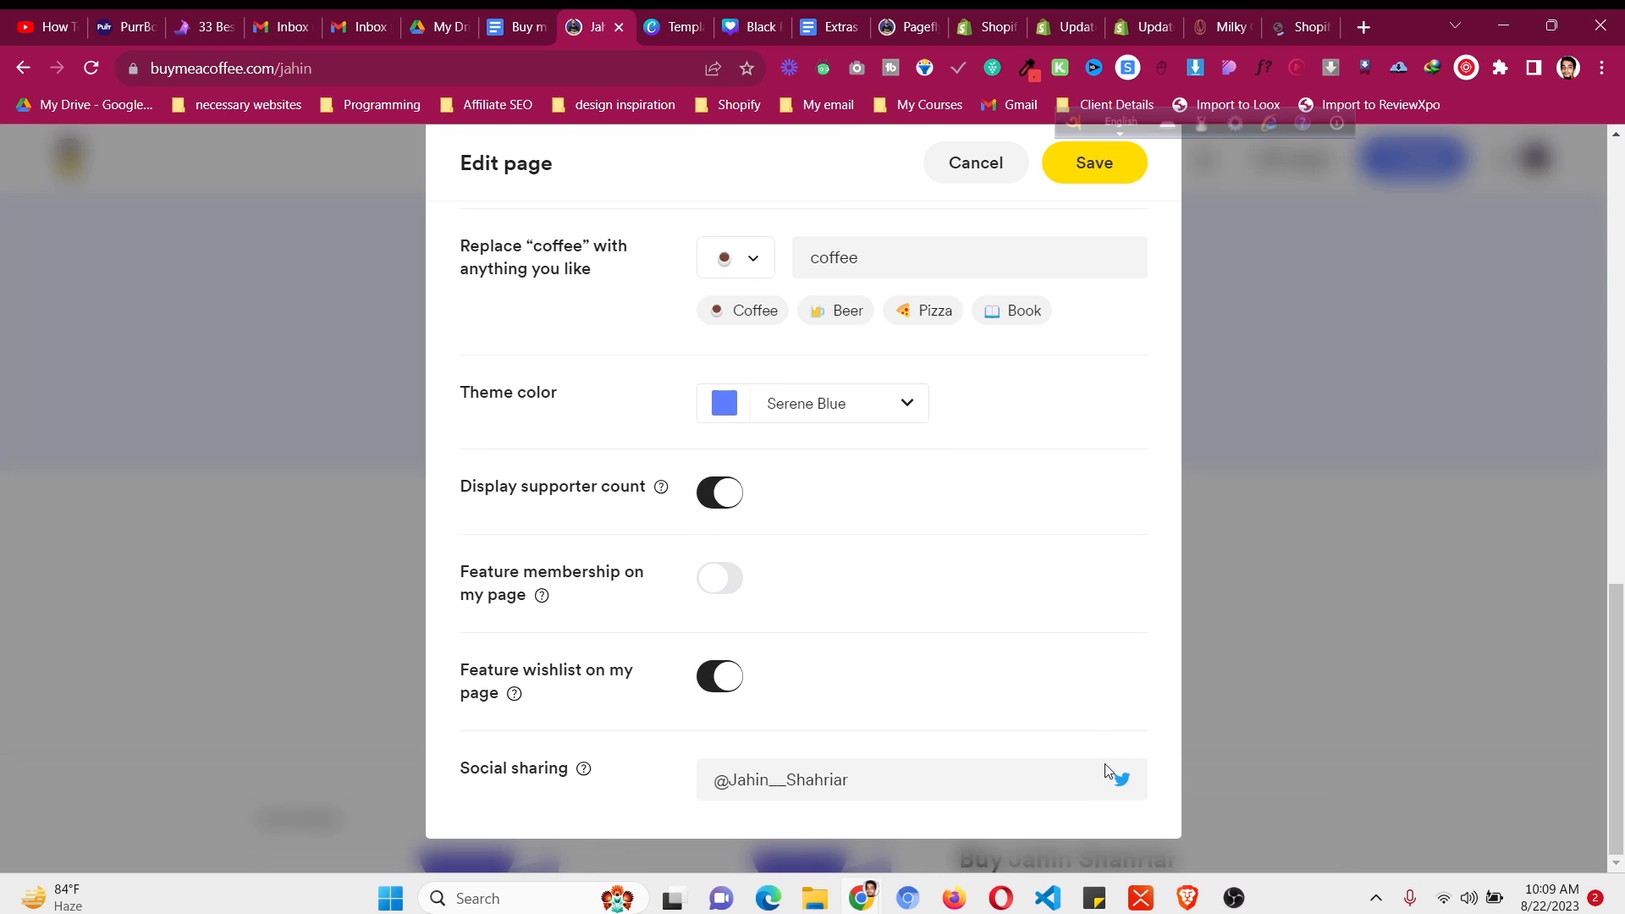
click(1125, 169)
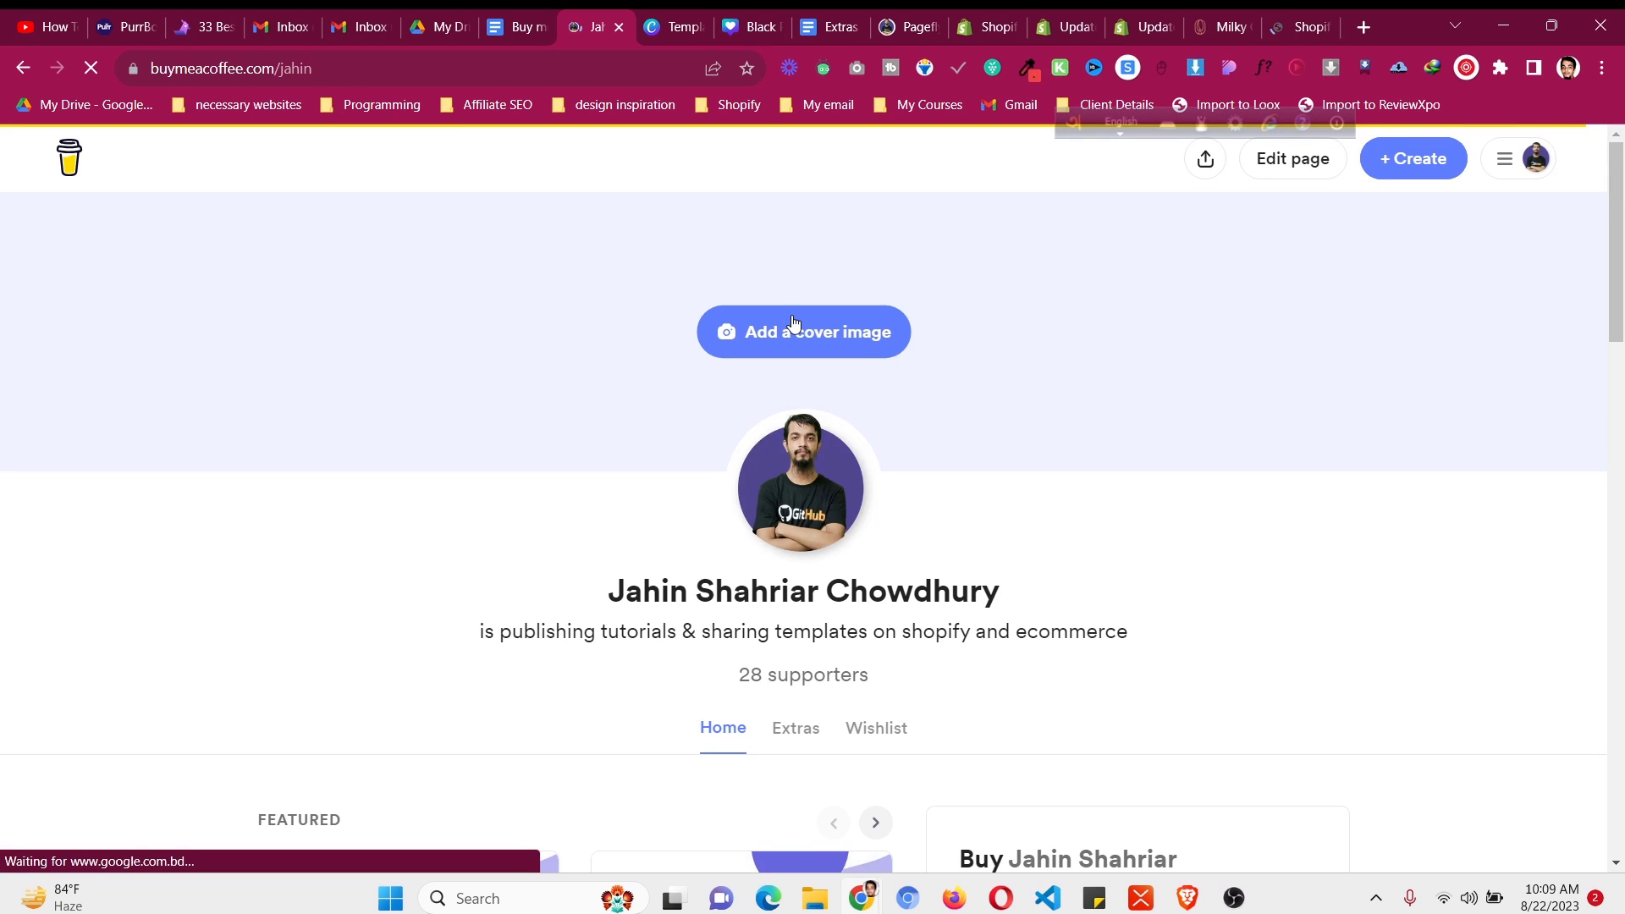
- Go to the creator dashboard and open Payouts, showing the $265.31 outstanding balance
click(1536, 158)
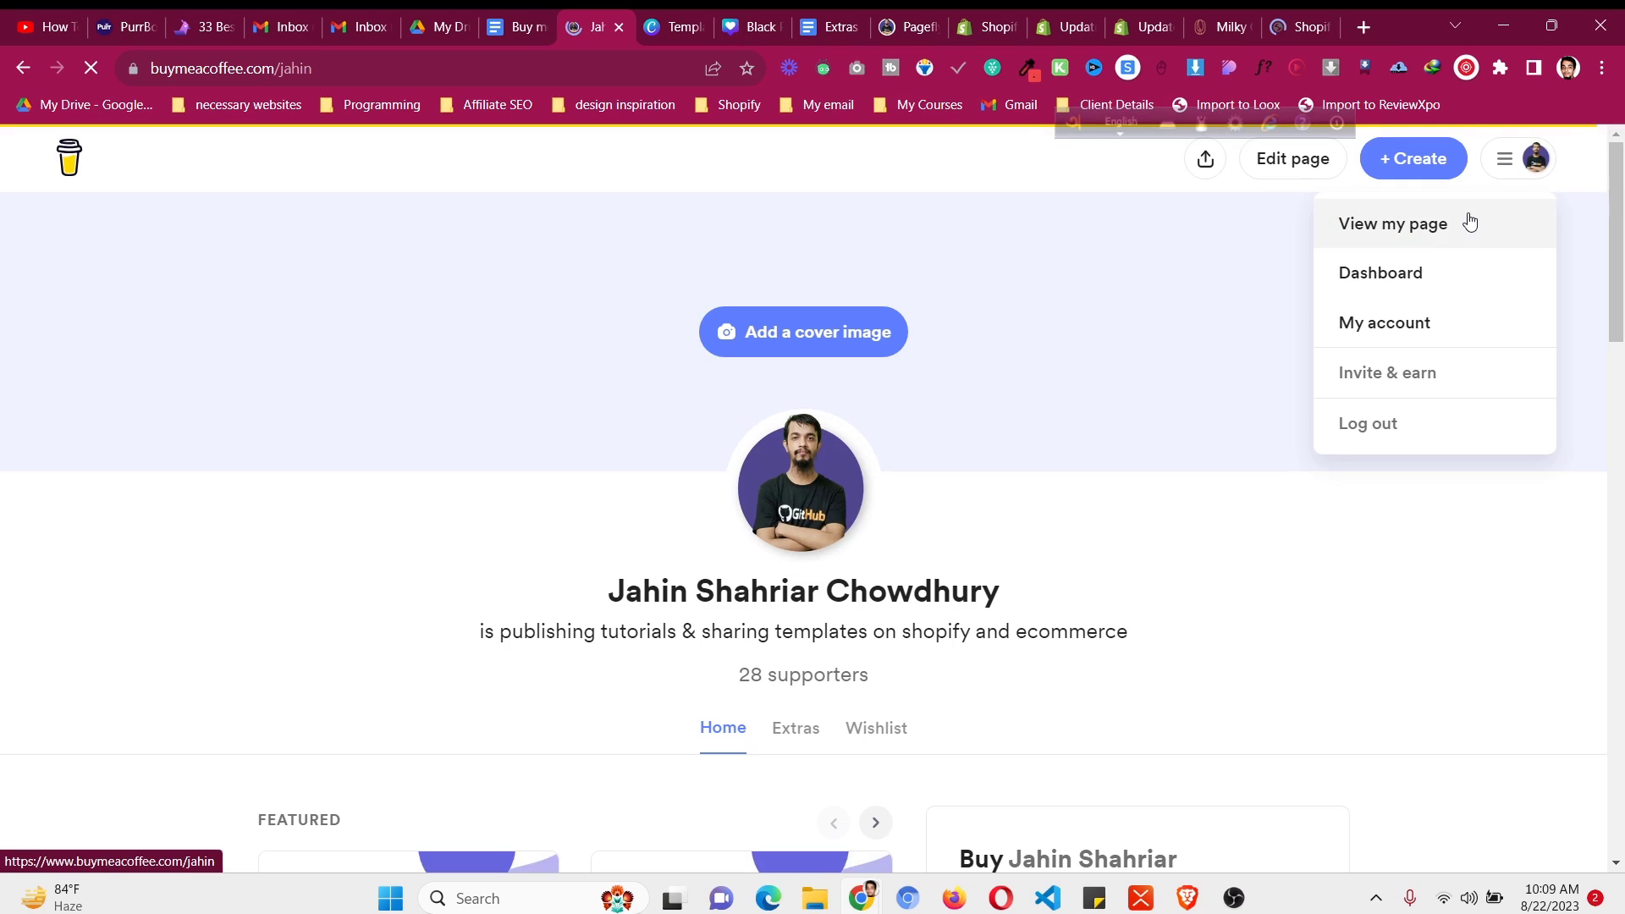
click(1440, 274)
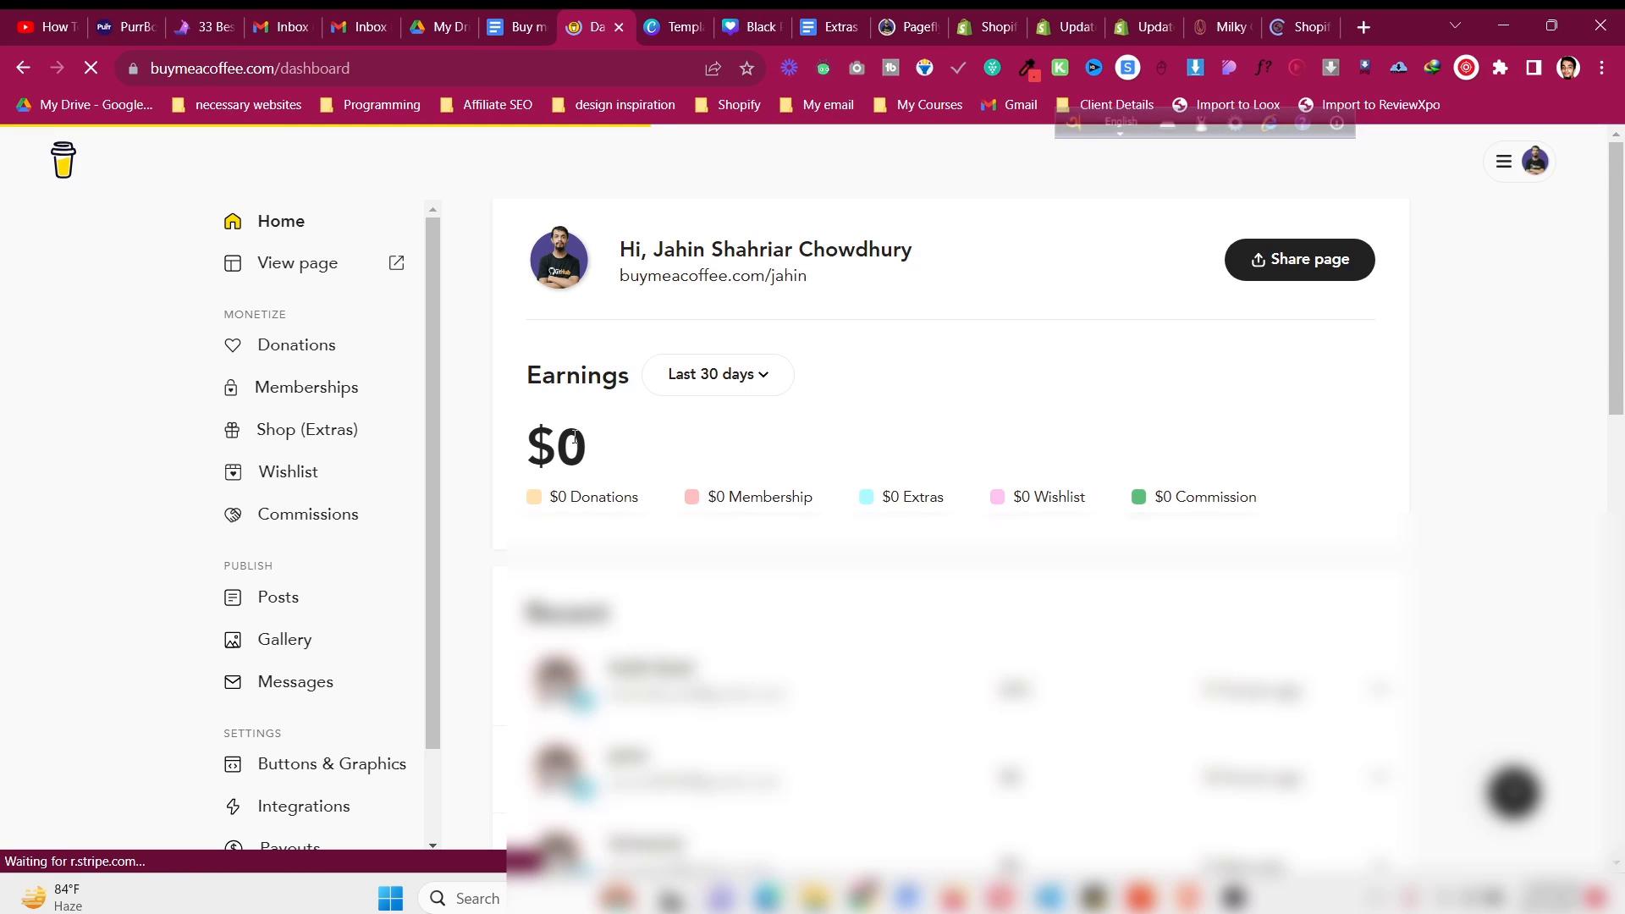
scroll(326, 572, down, 2)
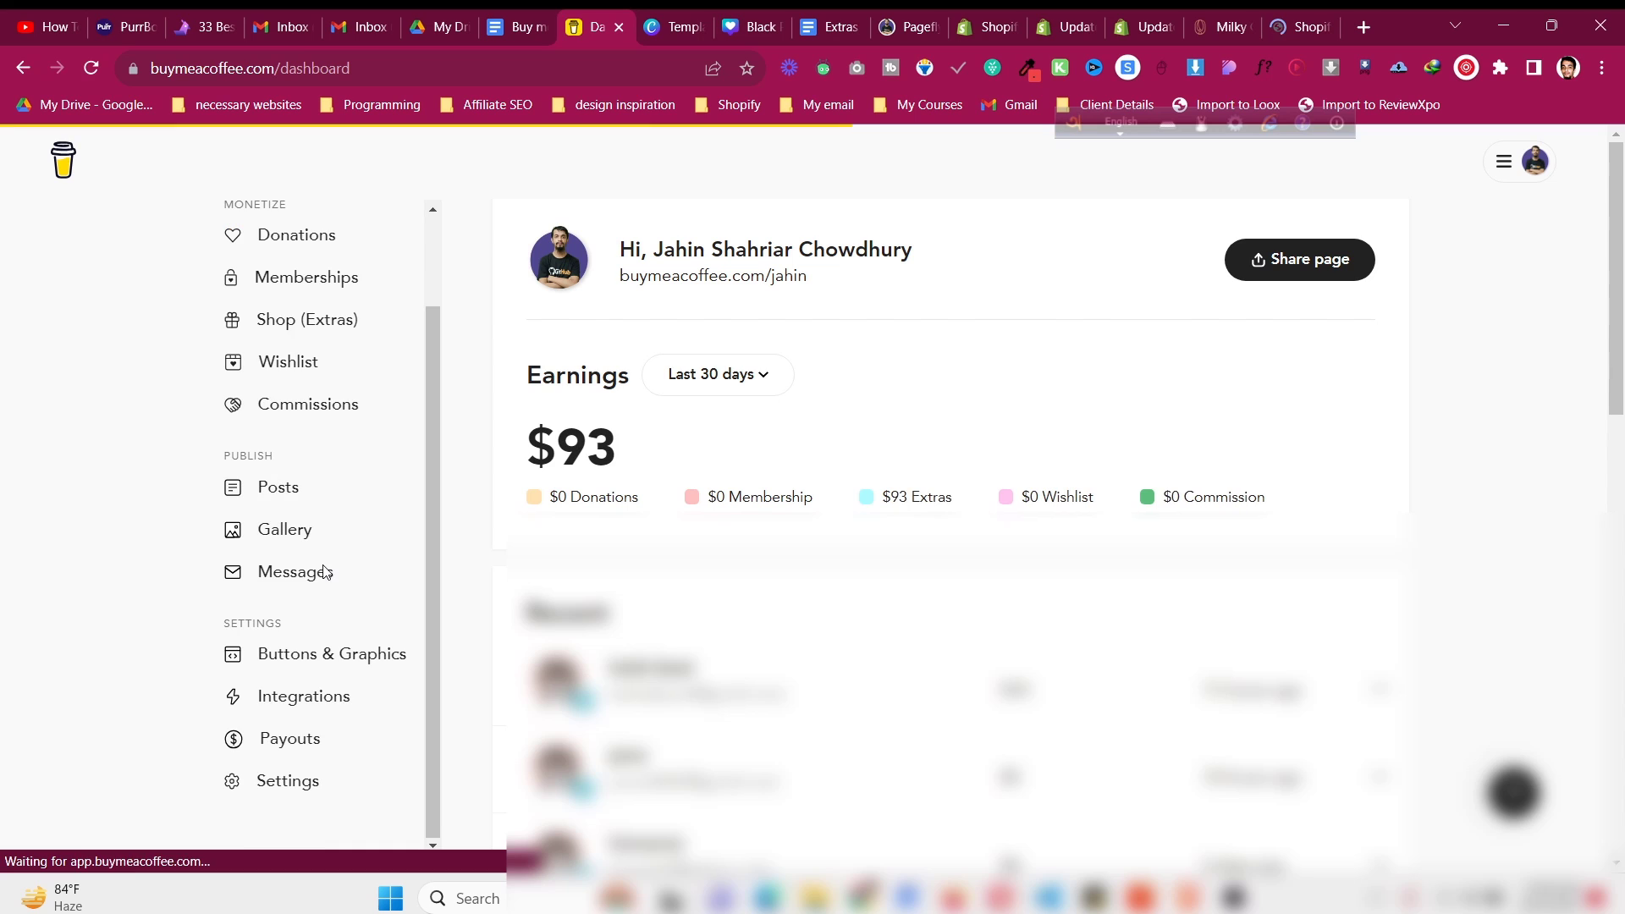
click(334, 743)
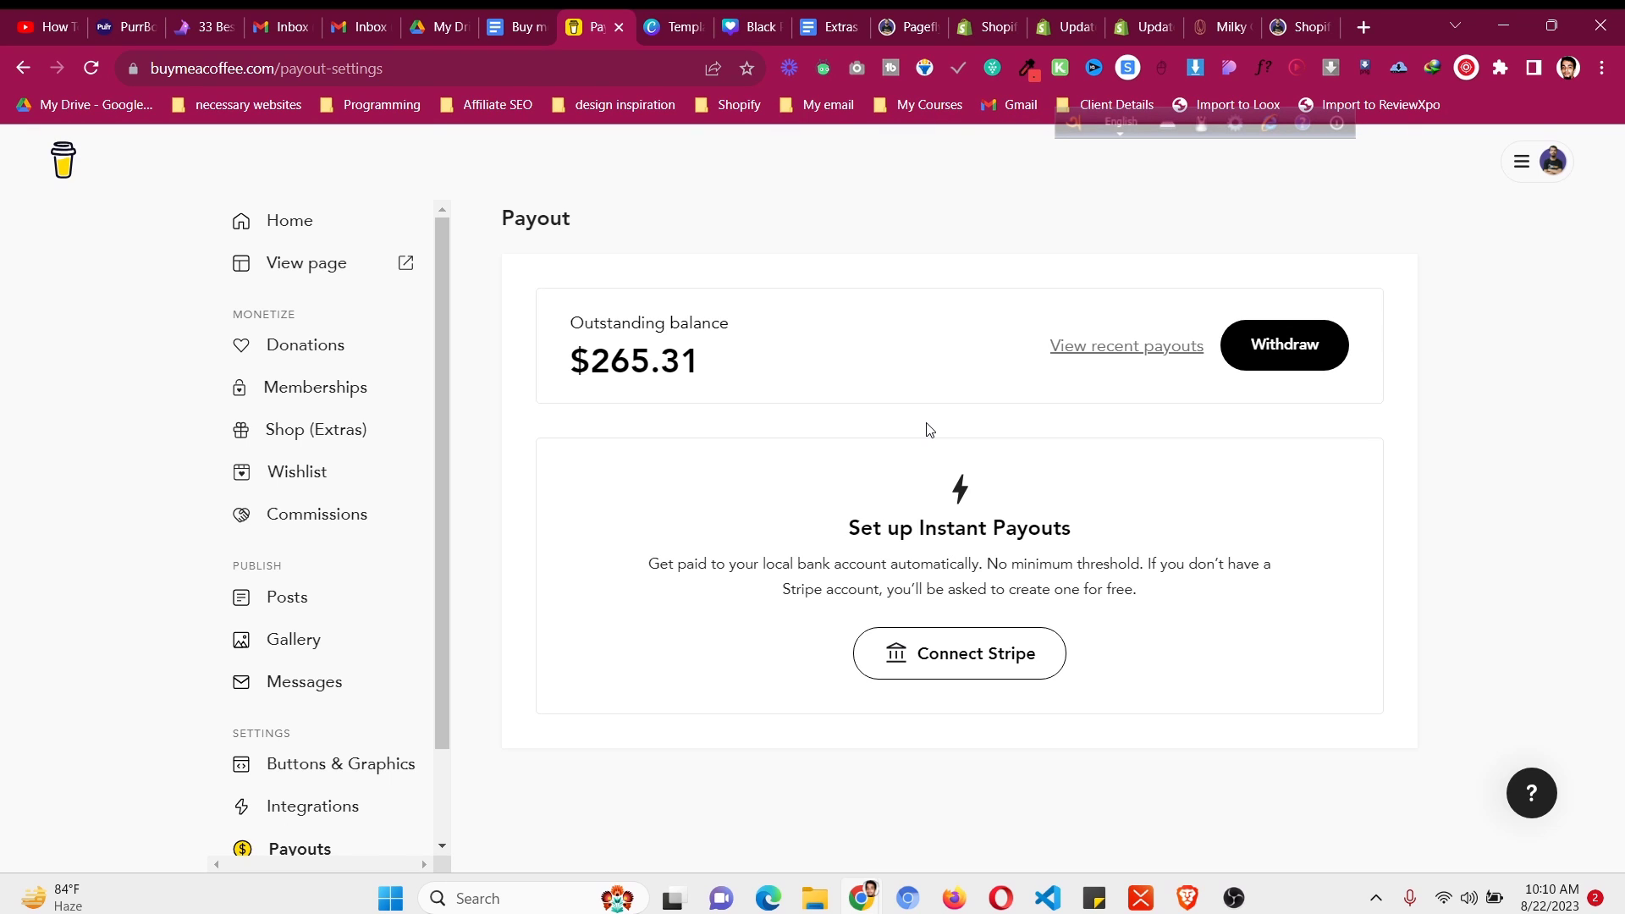
- Open Buttons & Graphics and browse its website button, widget, stream alert, QR code and image cards
click(372, 767)
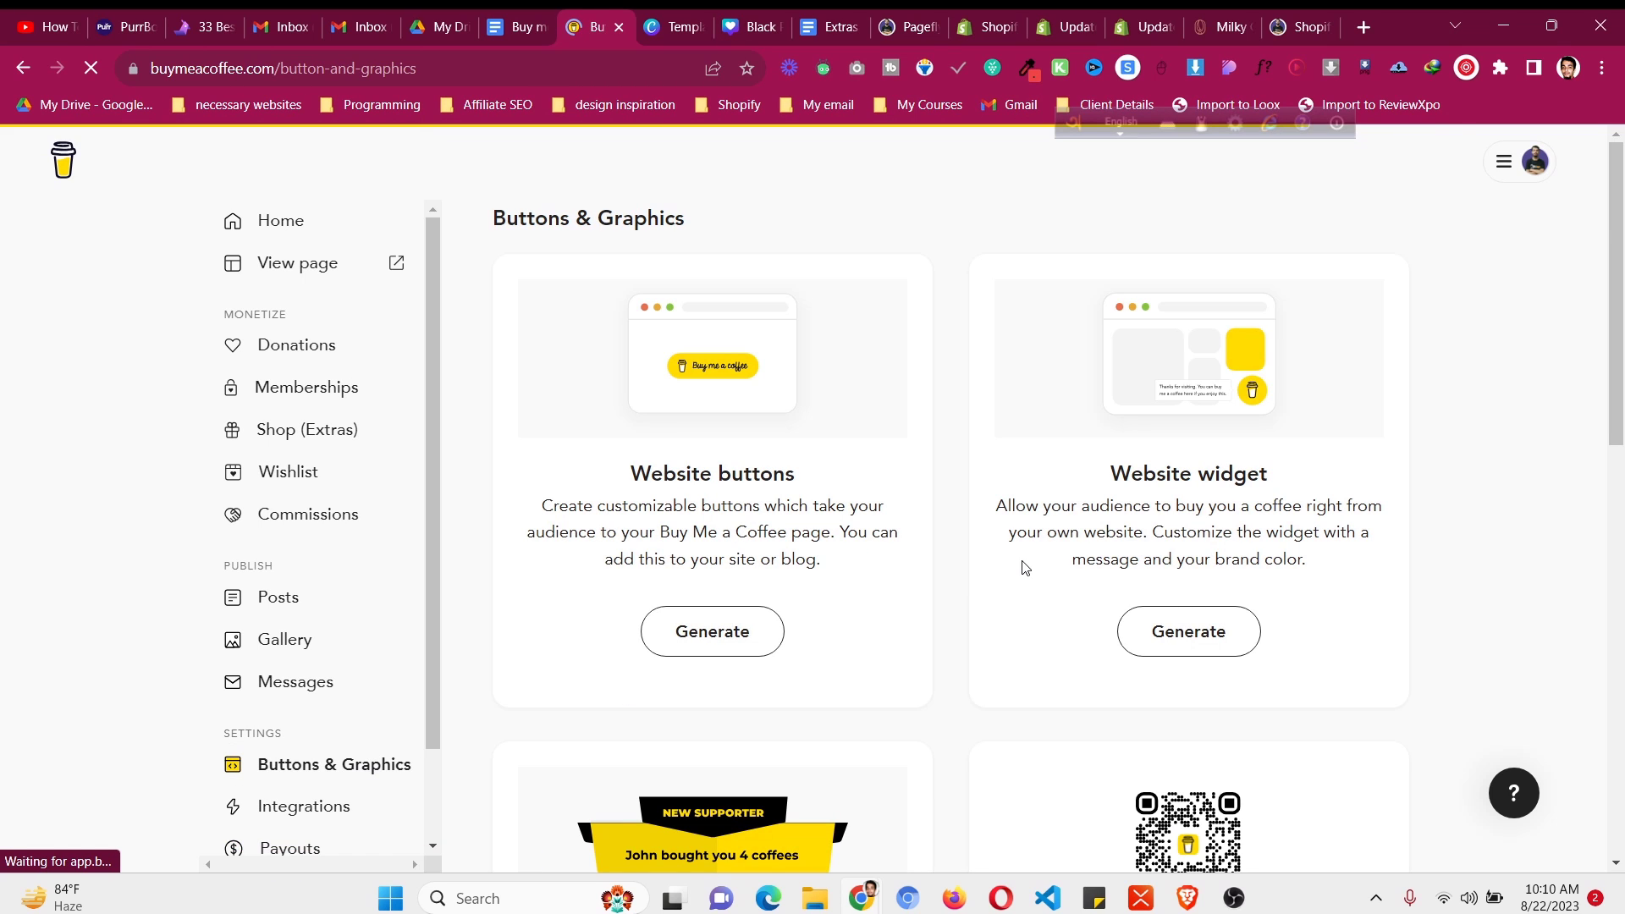
scroll(1024, 563, down, 2)
scroll(1023, 565, down, 7)
scroll(1024, 570, up, 4)
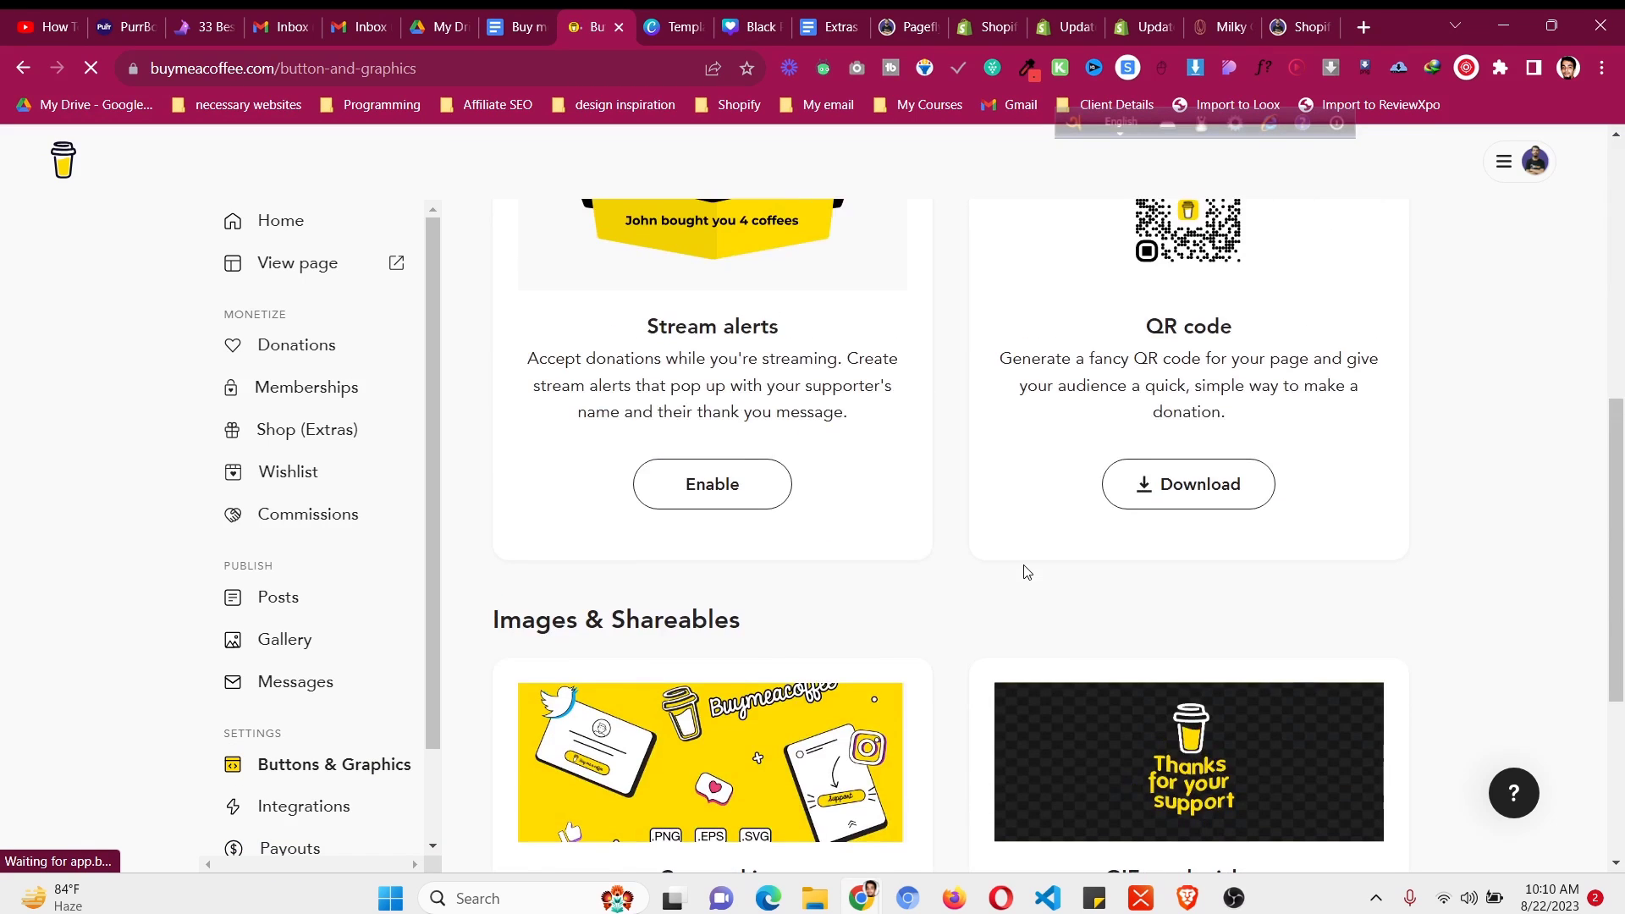
scroll(1023, 571, down, 4)
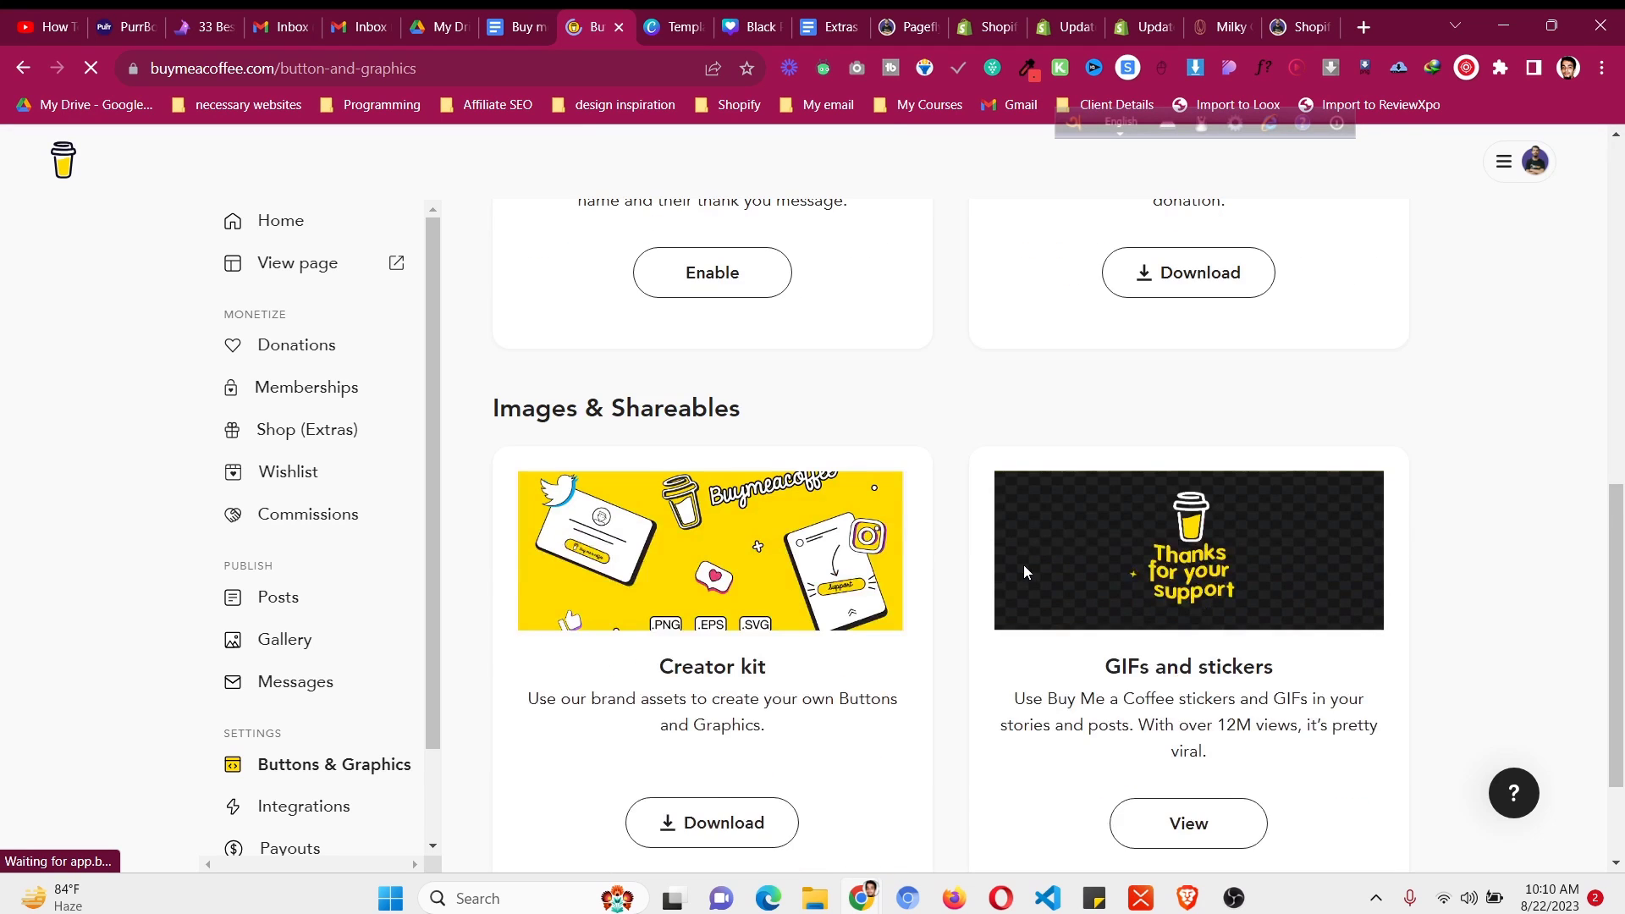
scroll(1023, 565, up, 10)
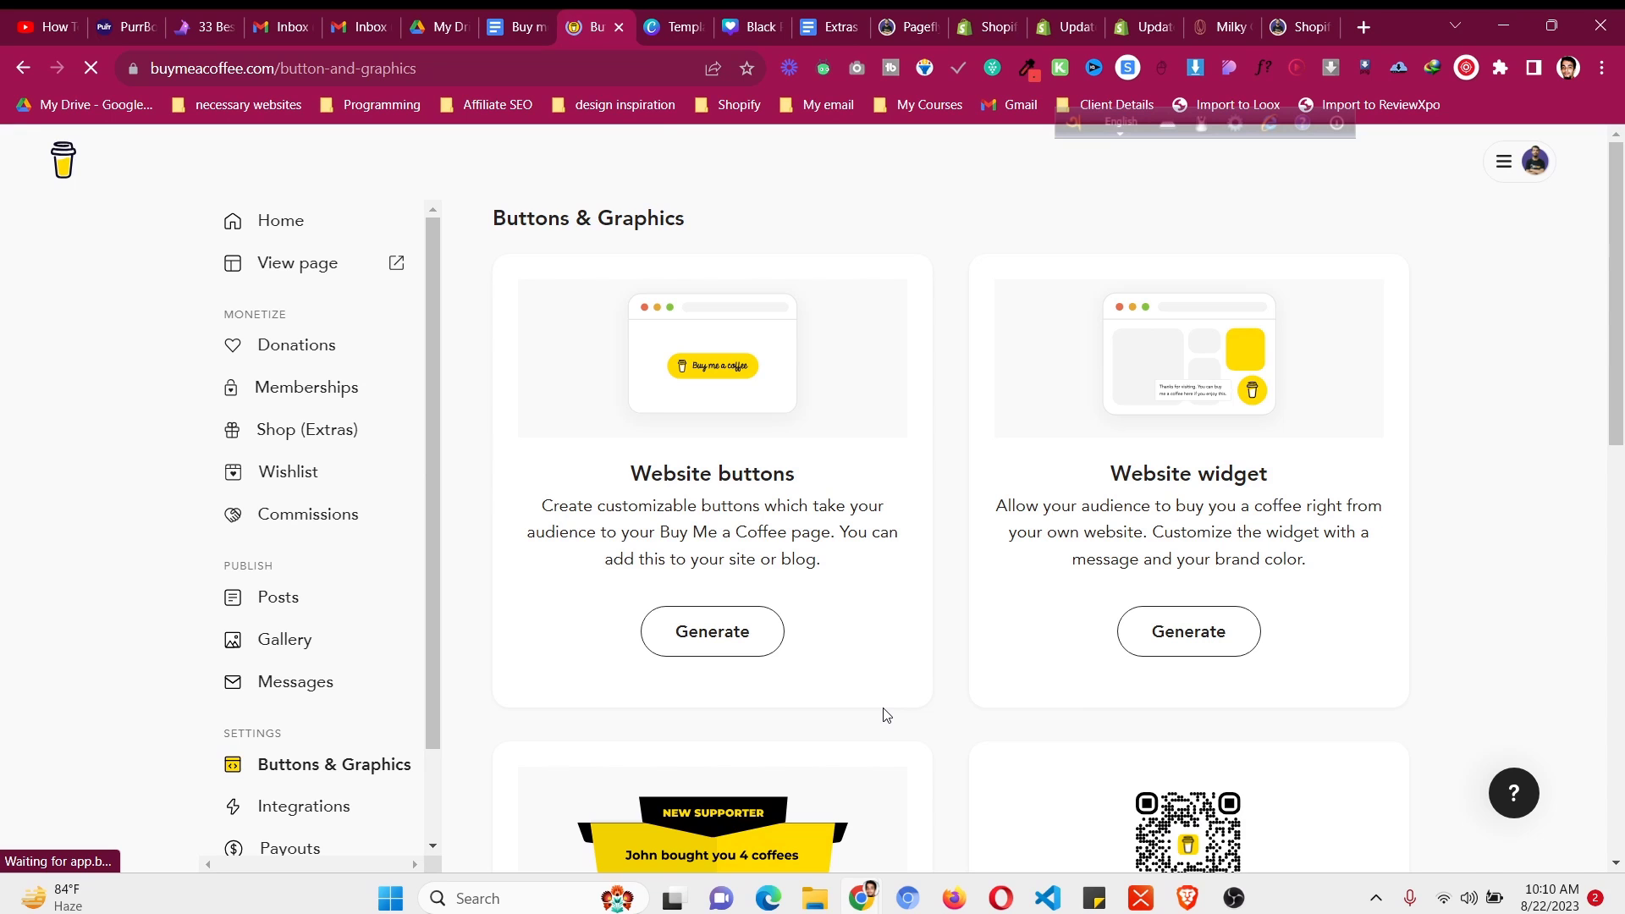
scroll(193, 743, down, 1)
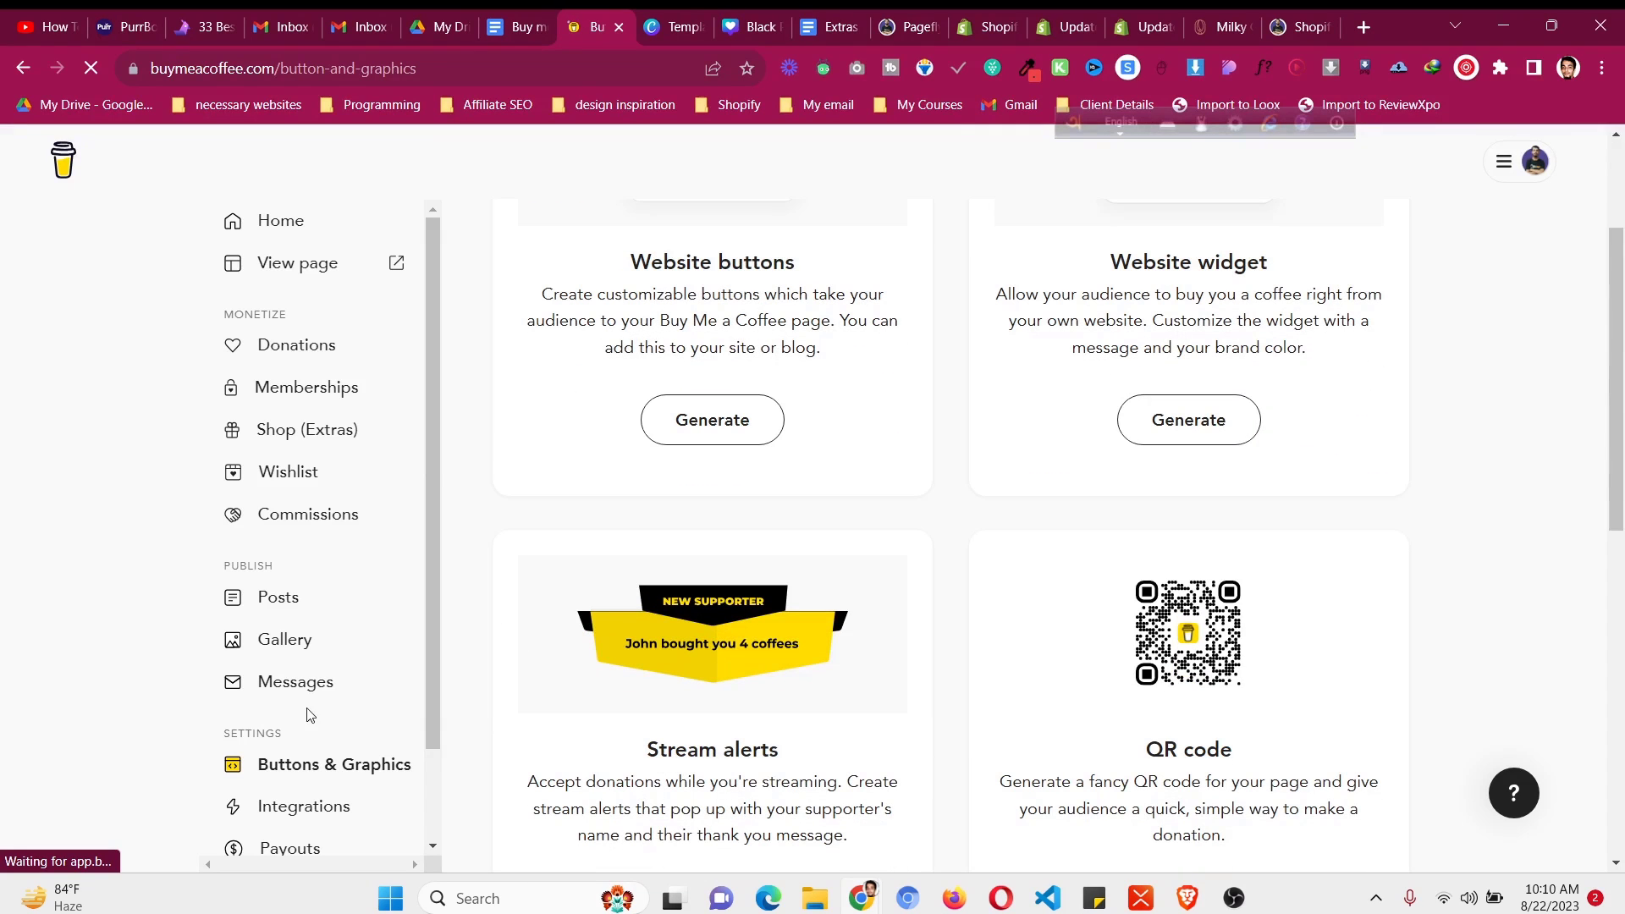
scroll(582, 645, up, 1)
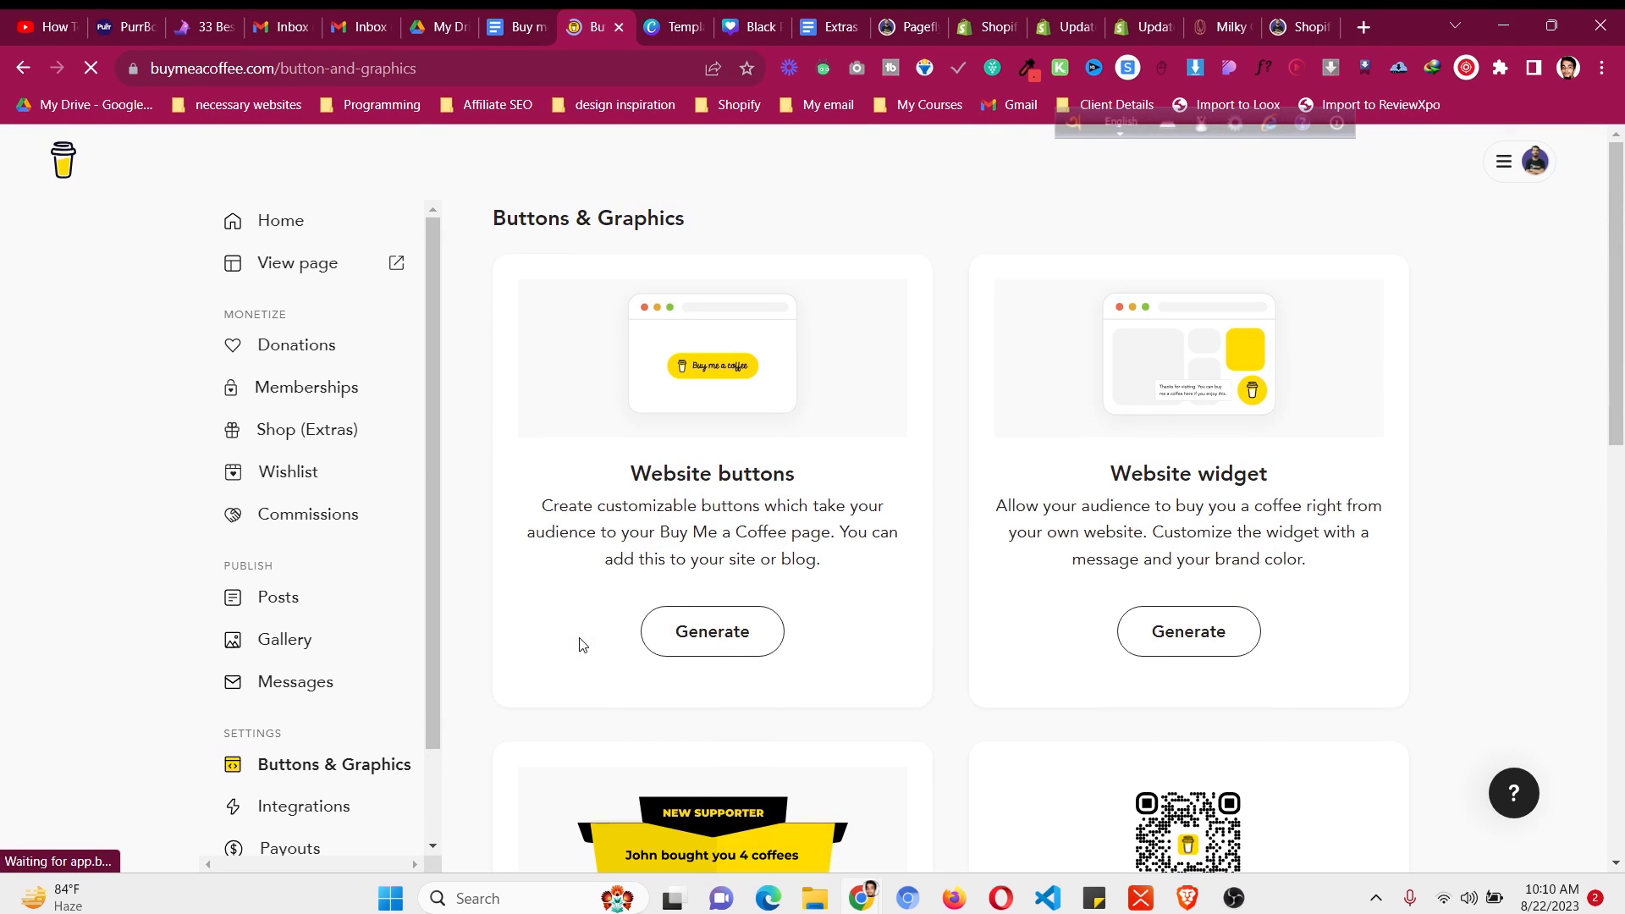
- Activate memberships, view the Levels and Settings tabs, then open the Donations overview
click(370, 388)
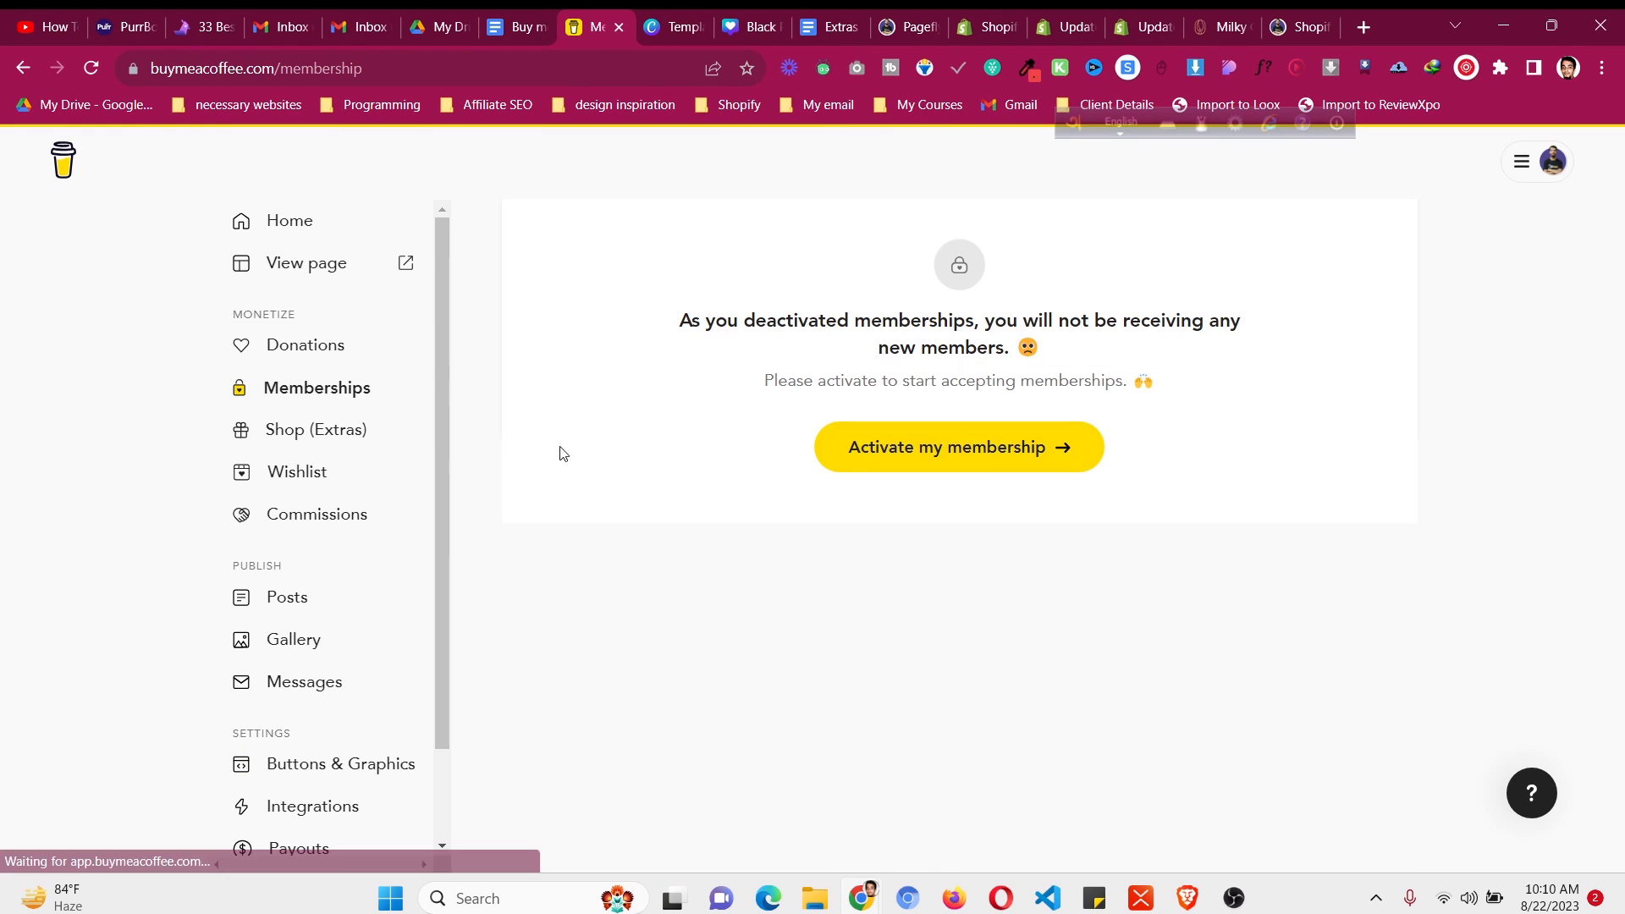
click(950, 461)
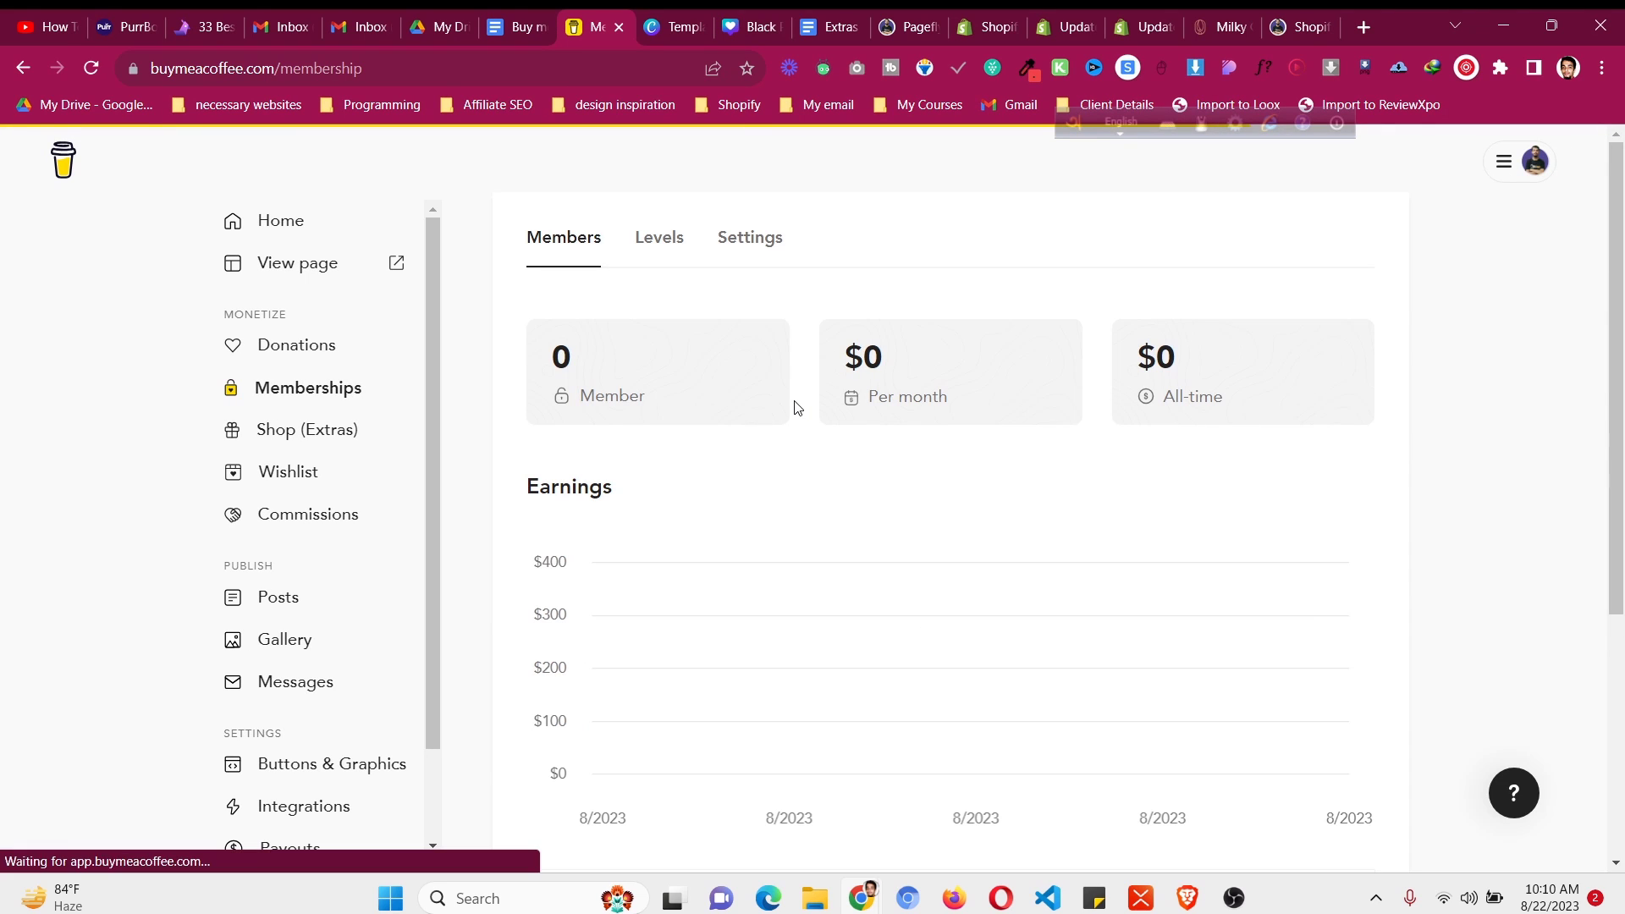
click(683, 254)
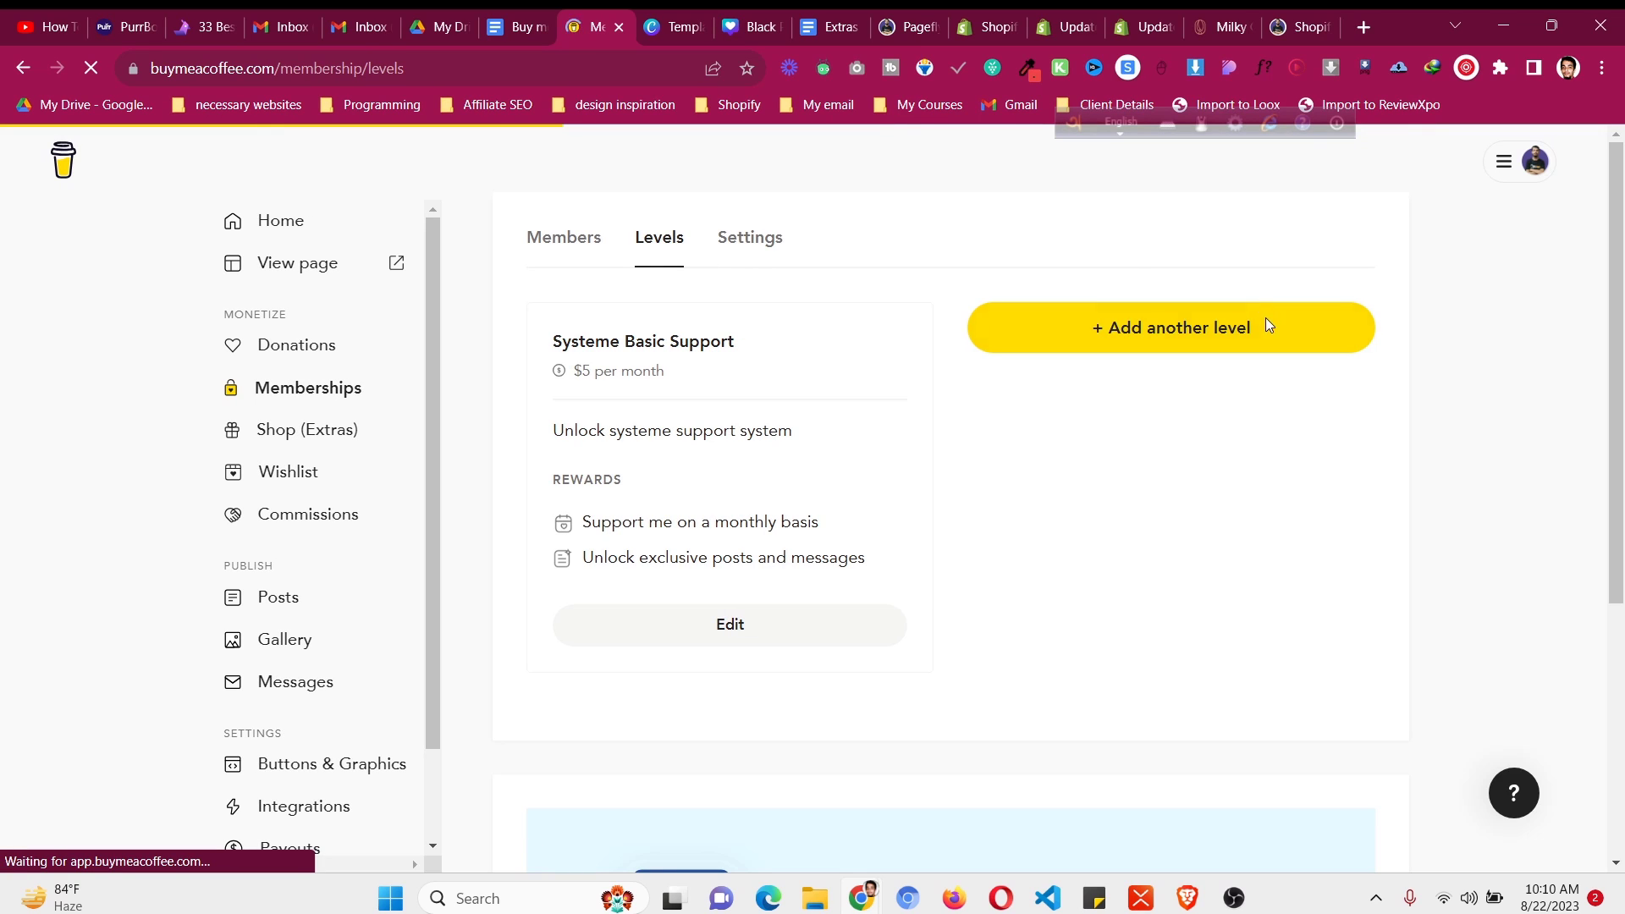
click(755, 254)
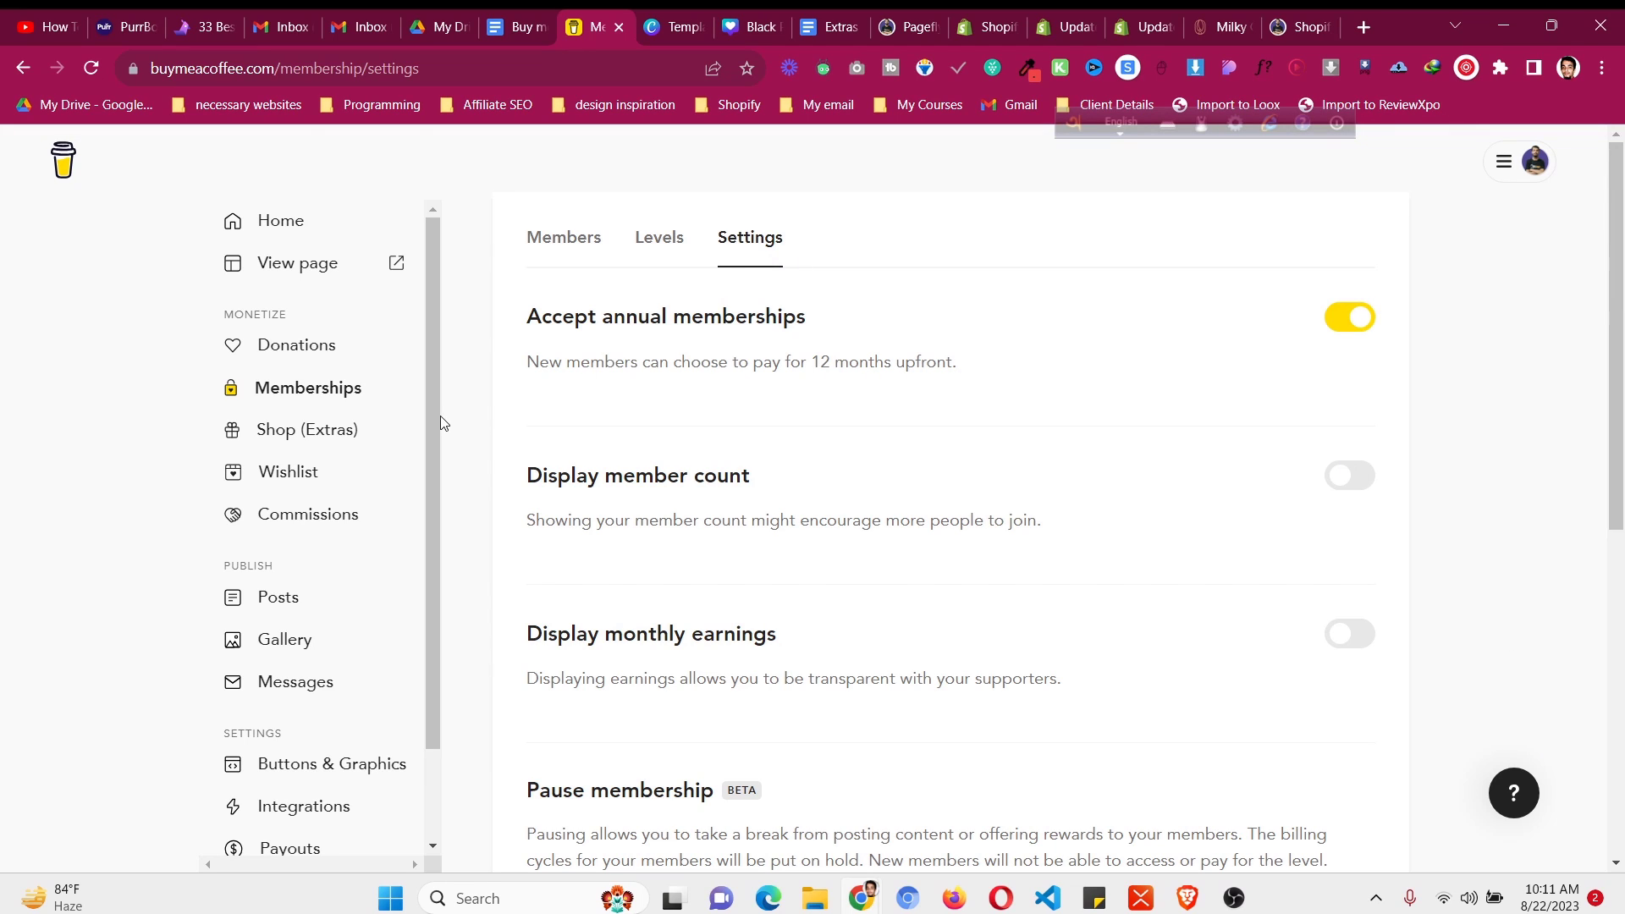
click(379, 361)
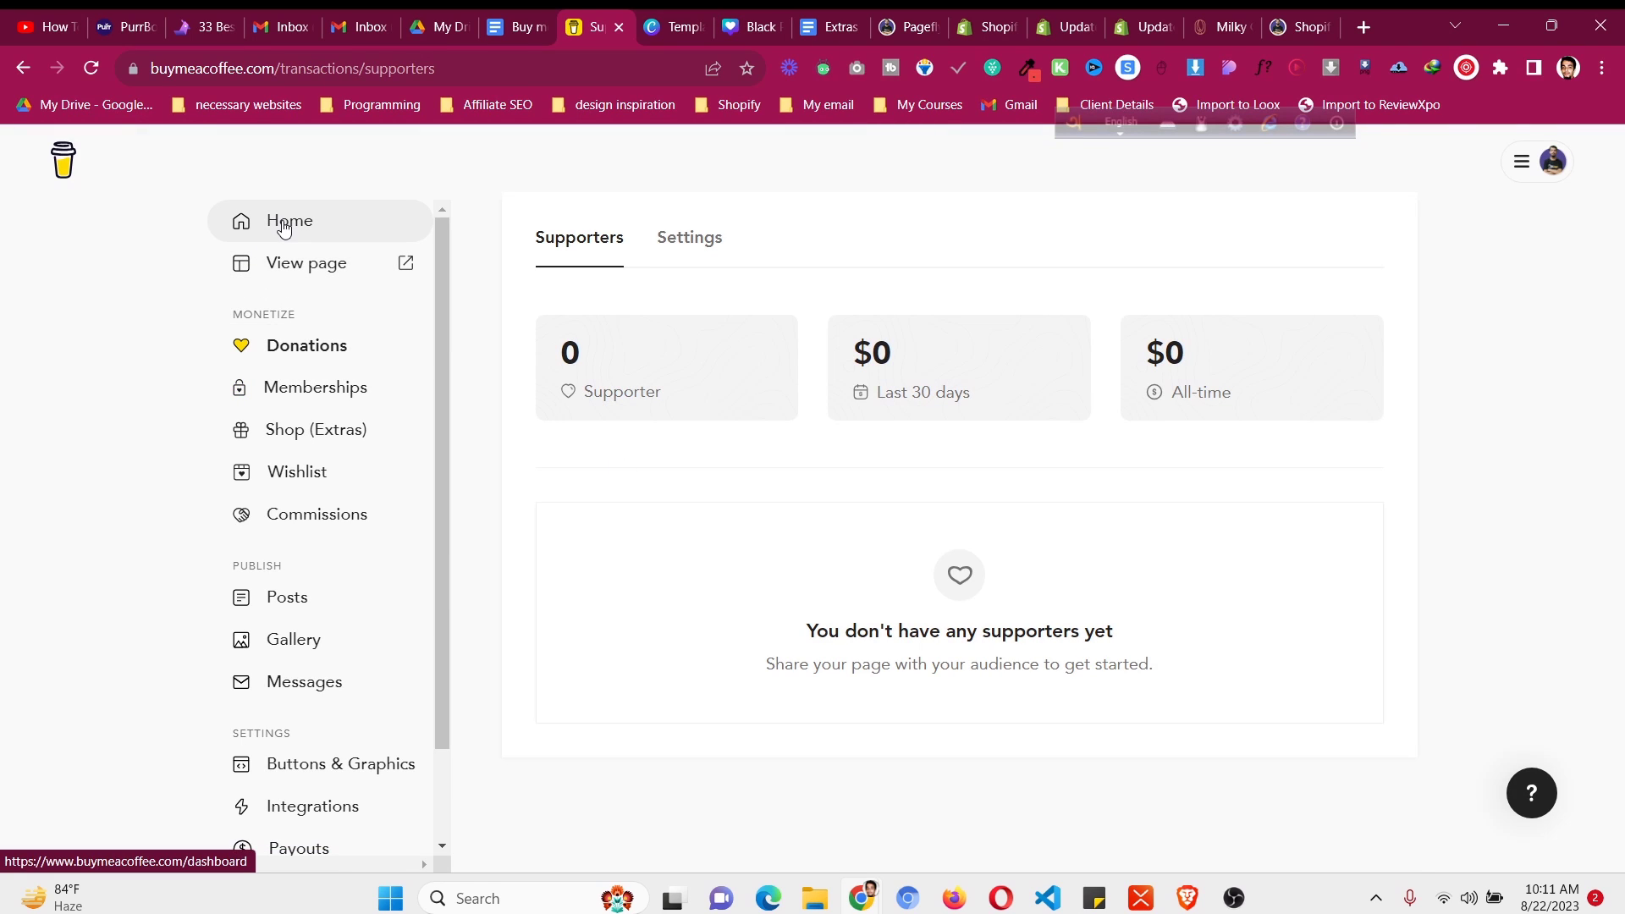
click(1552, 162)
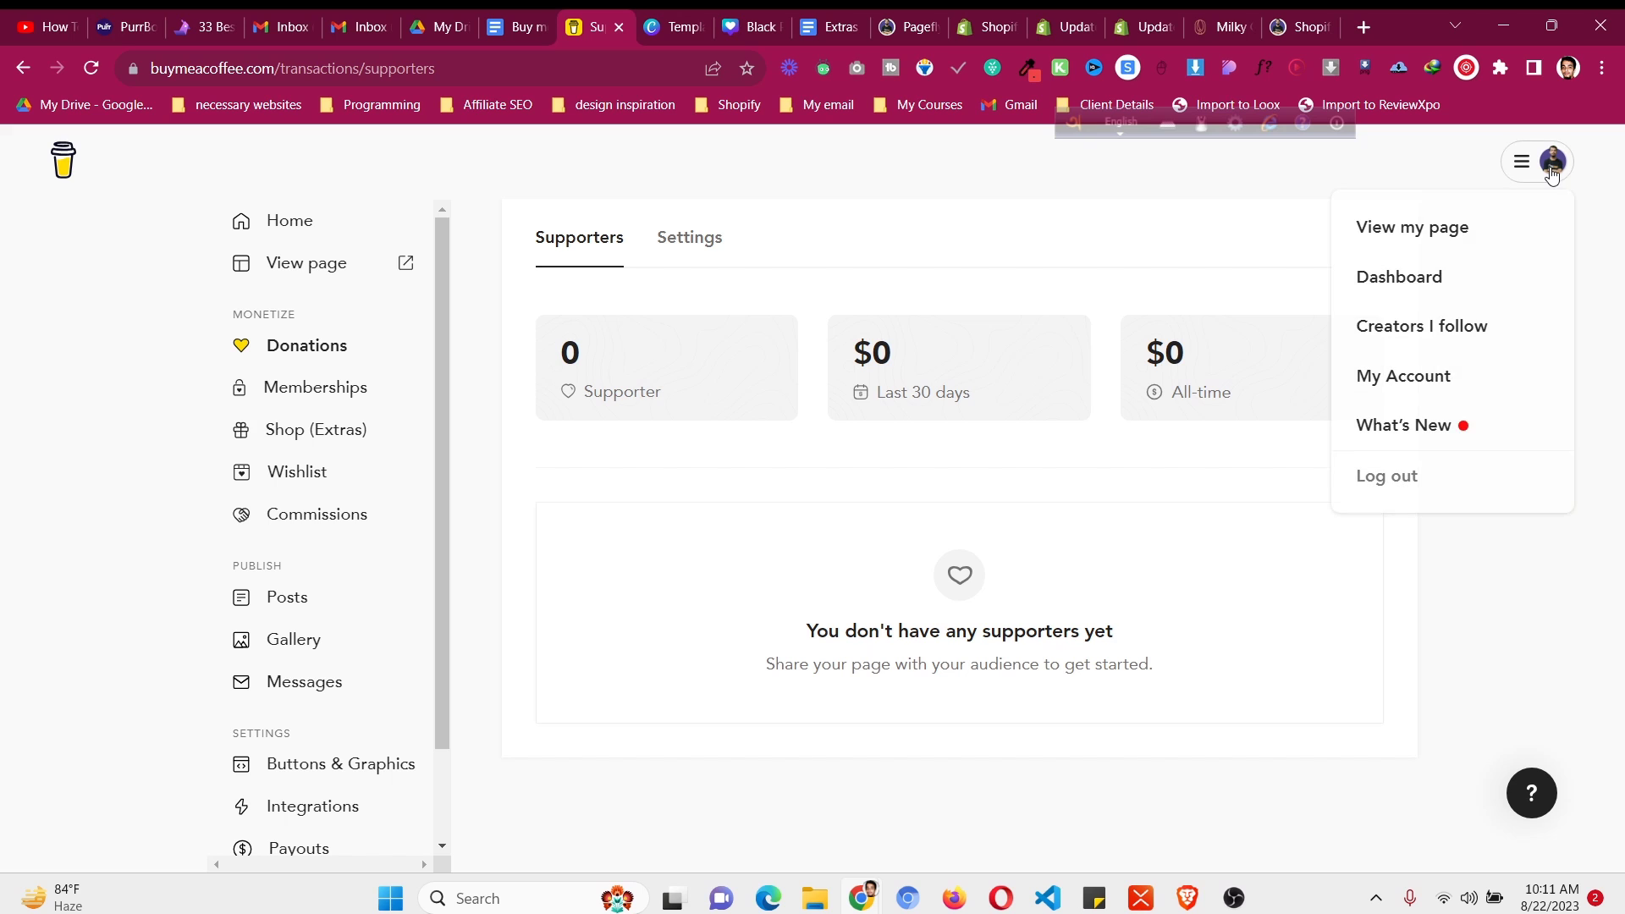
click(1457, 227)
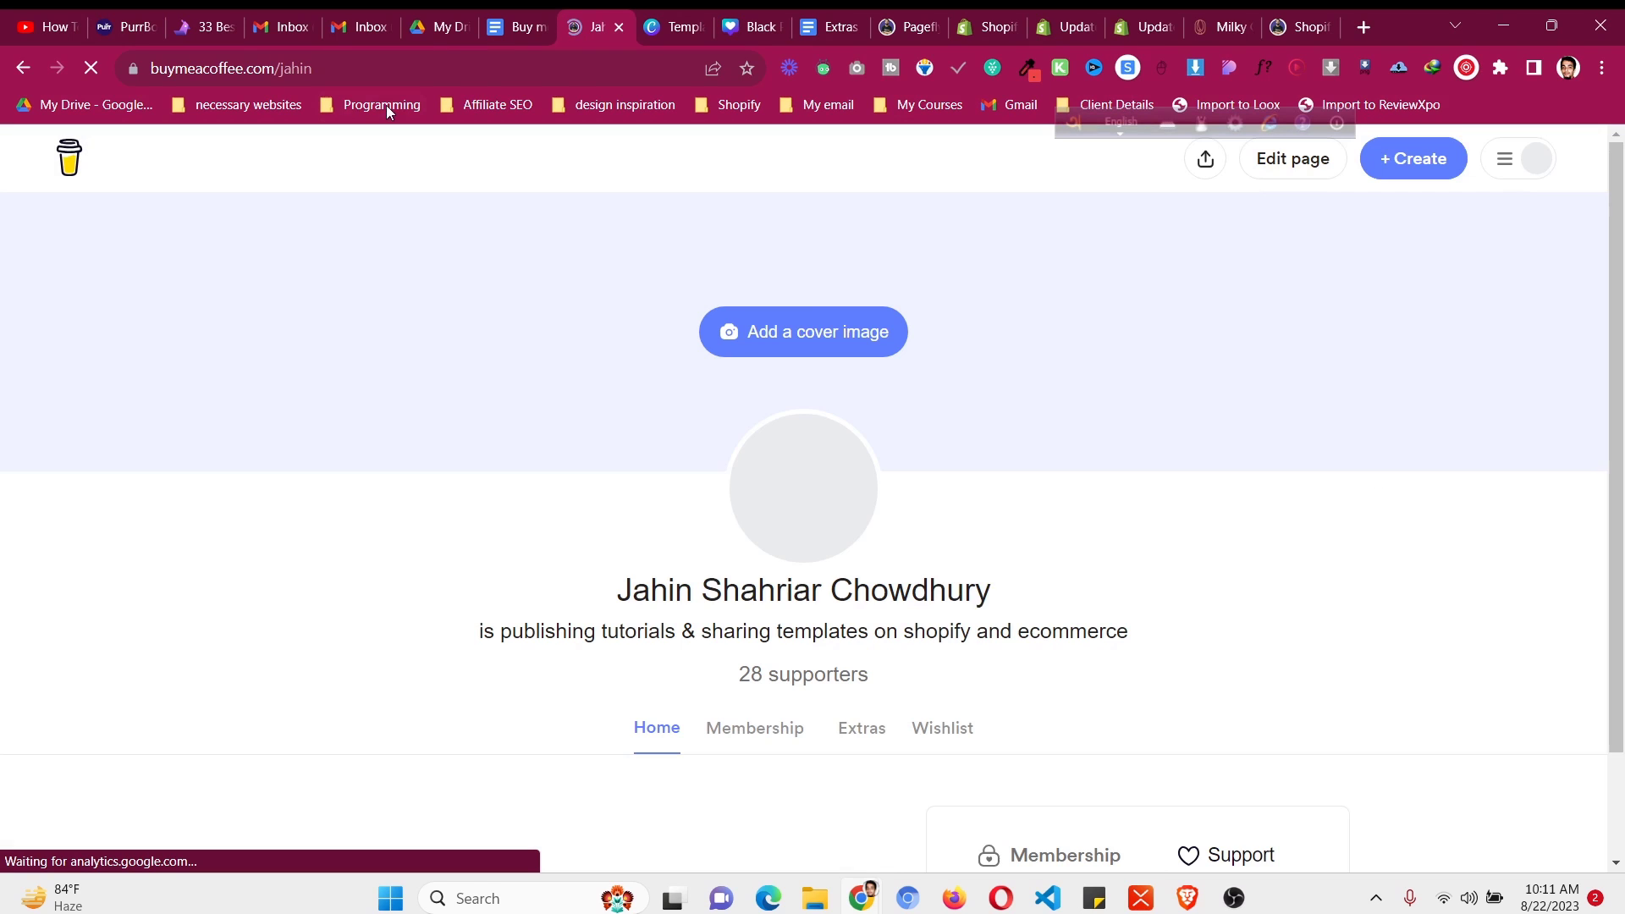
right_click(333, 69)
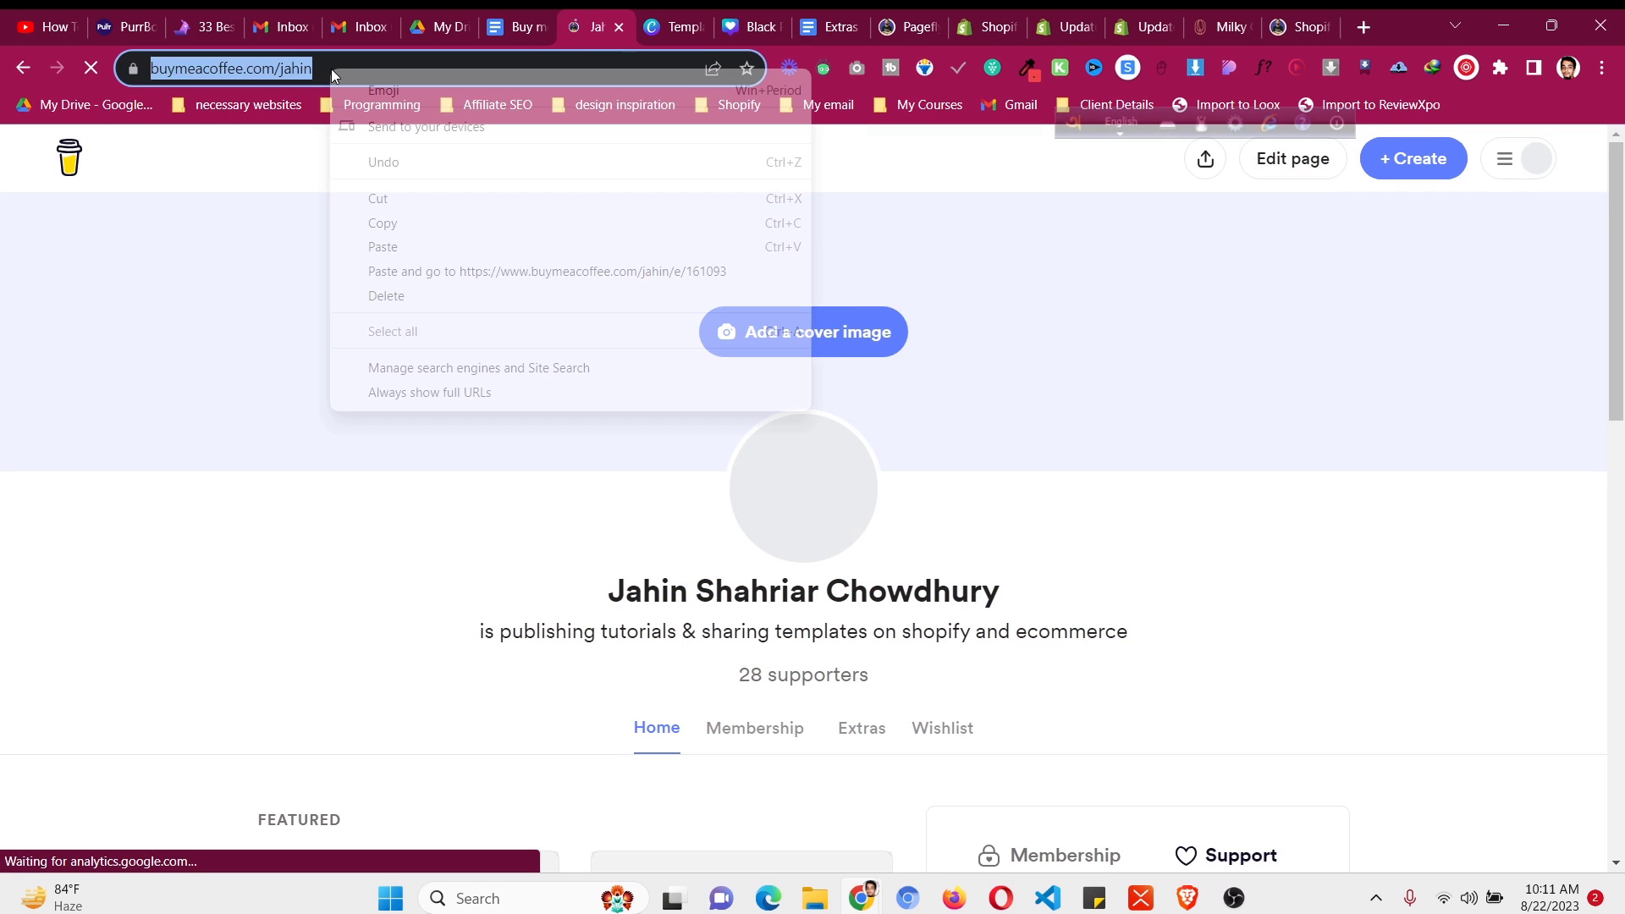
click(383, 223)
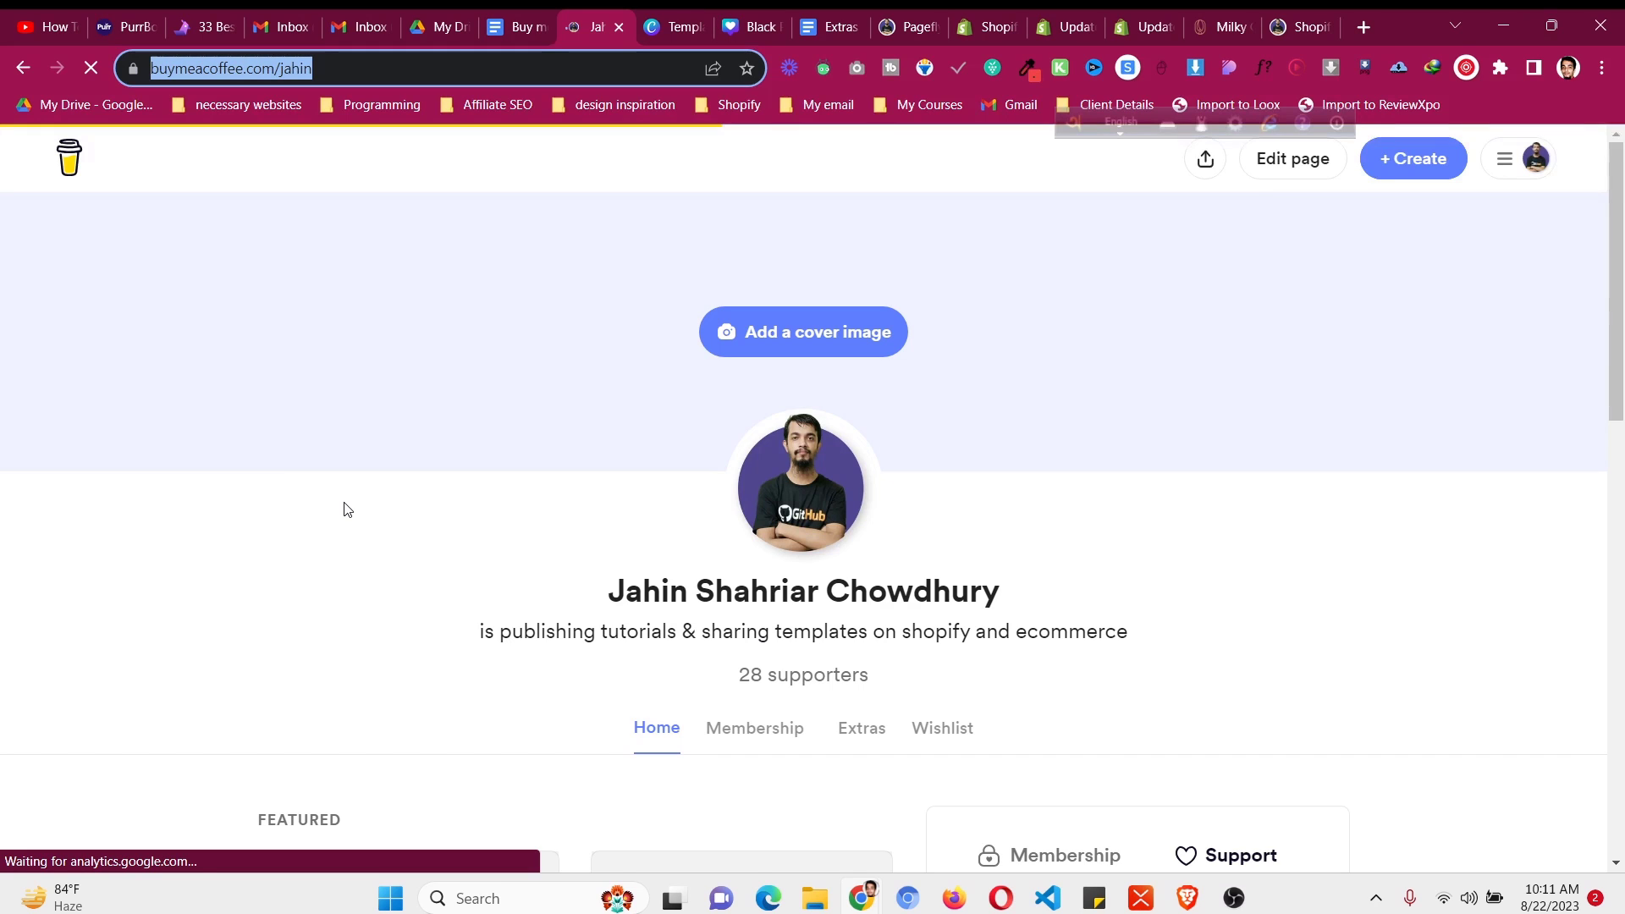
scroll(343, 510, down, 5)
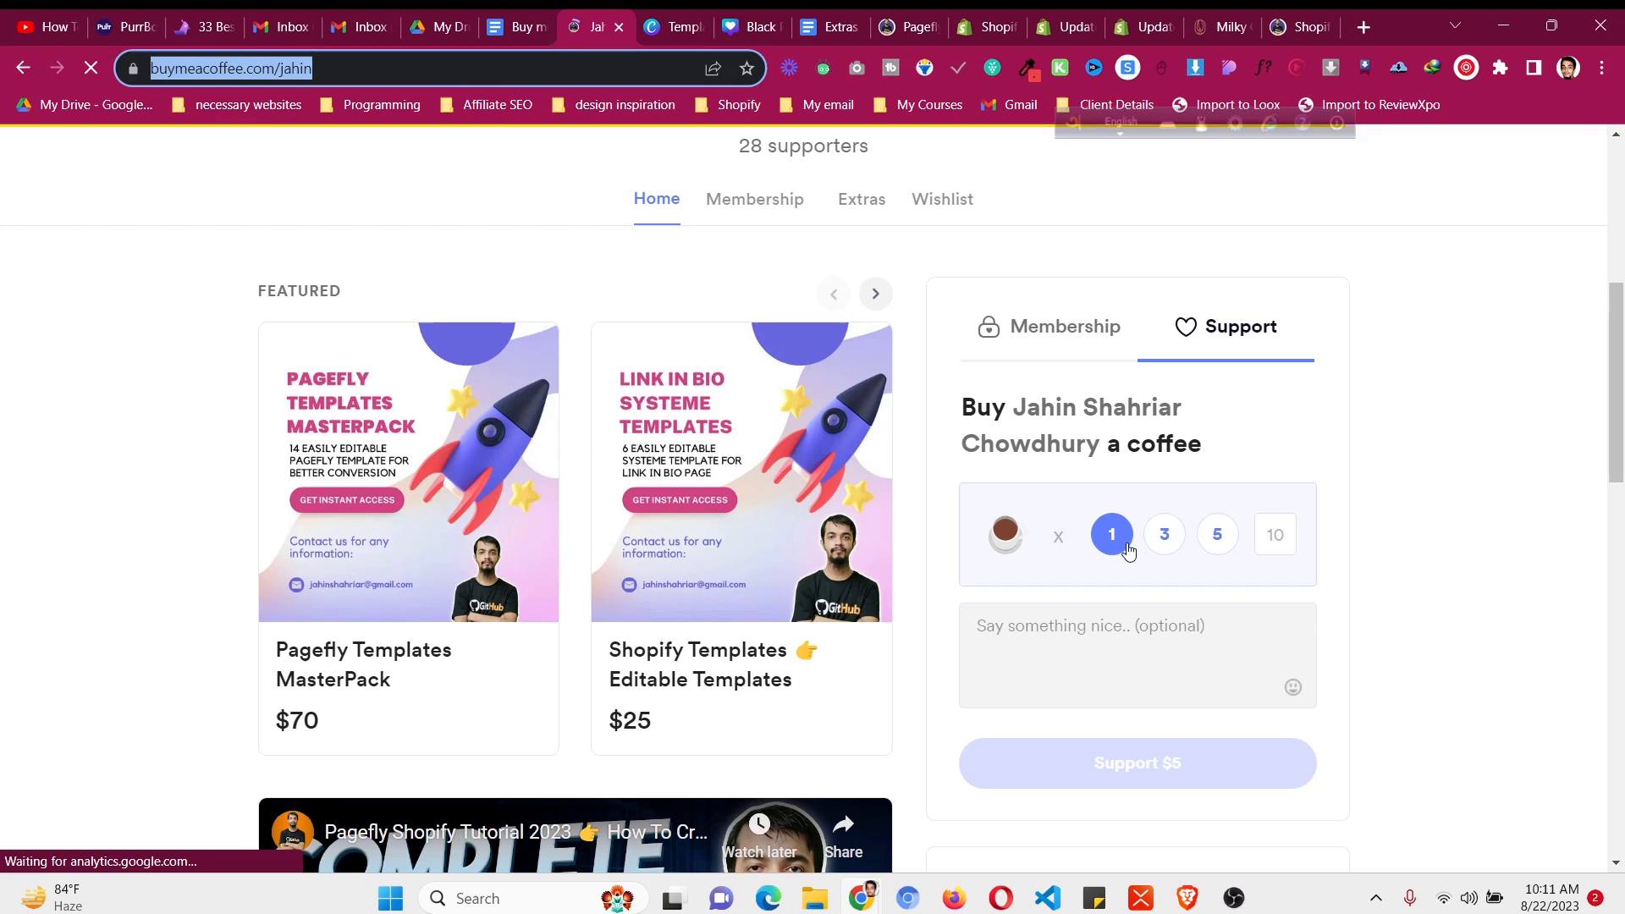
key(alt+Left)
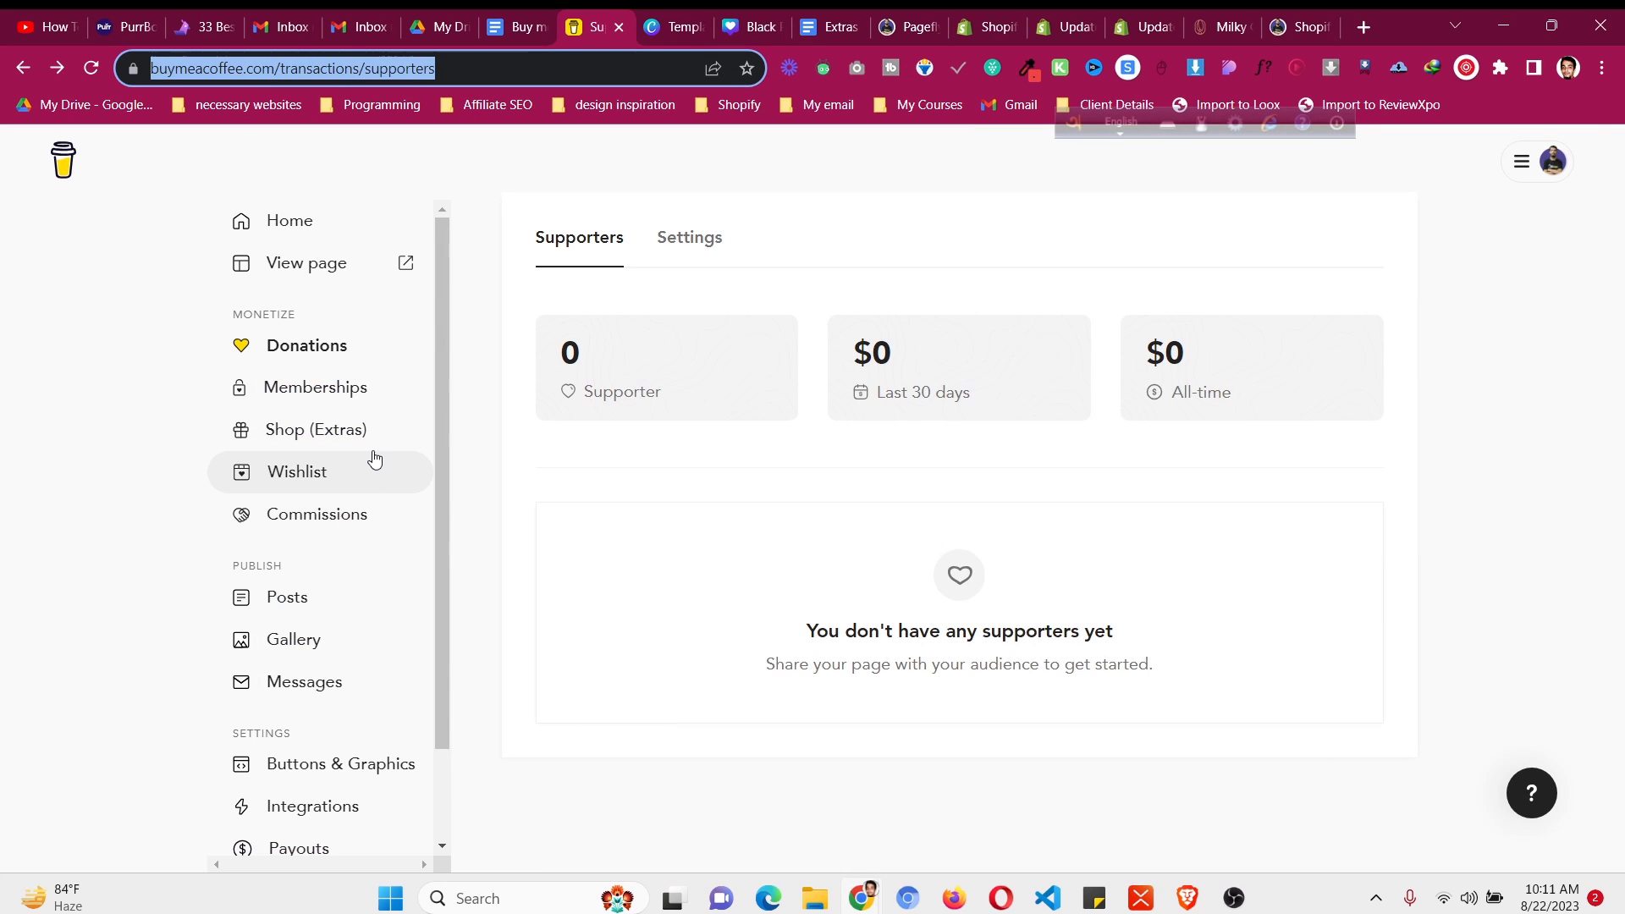
- Visit Posts, Gallery and Messages from the sidebar, ending back on the dashboard Home
click(353, 600)
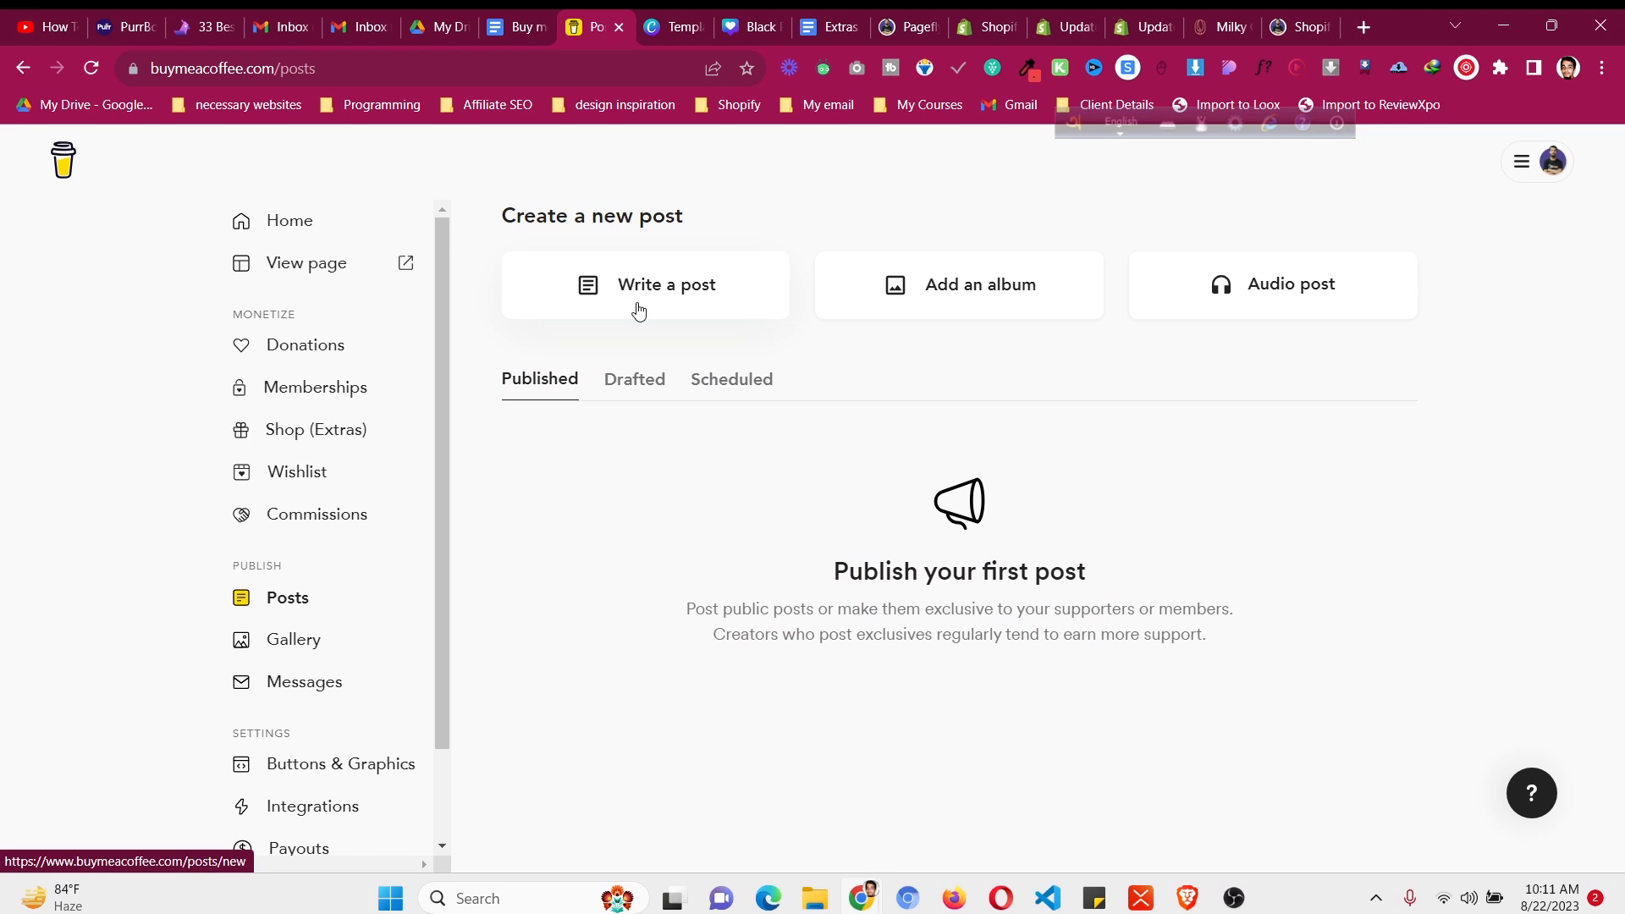
click(407, 243)
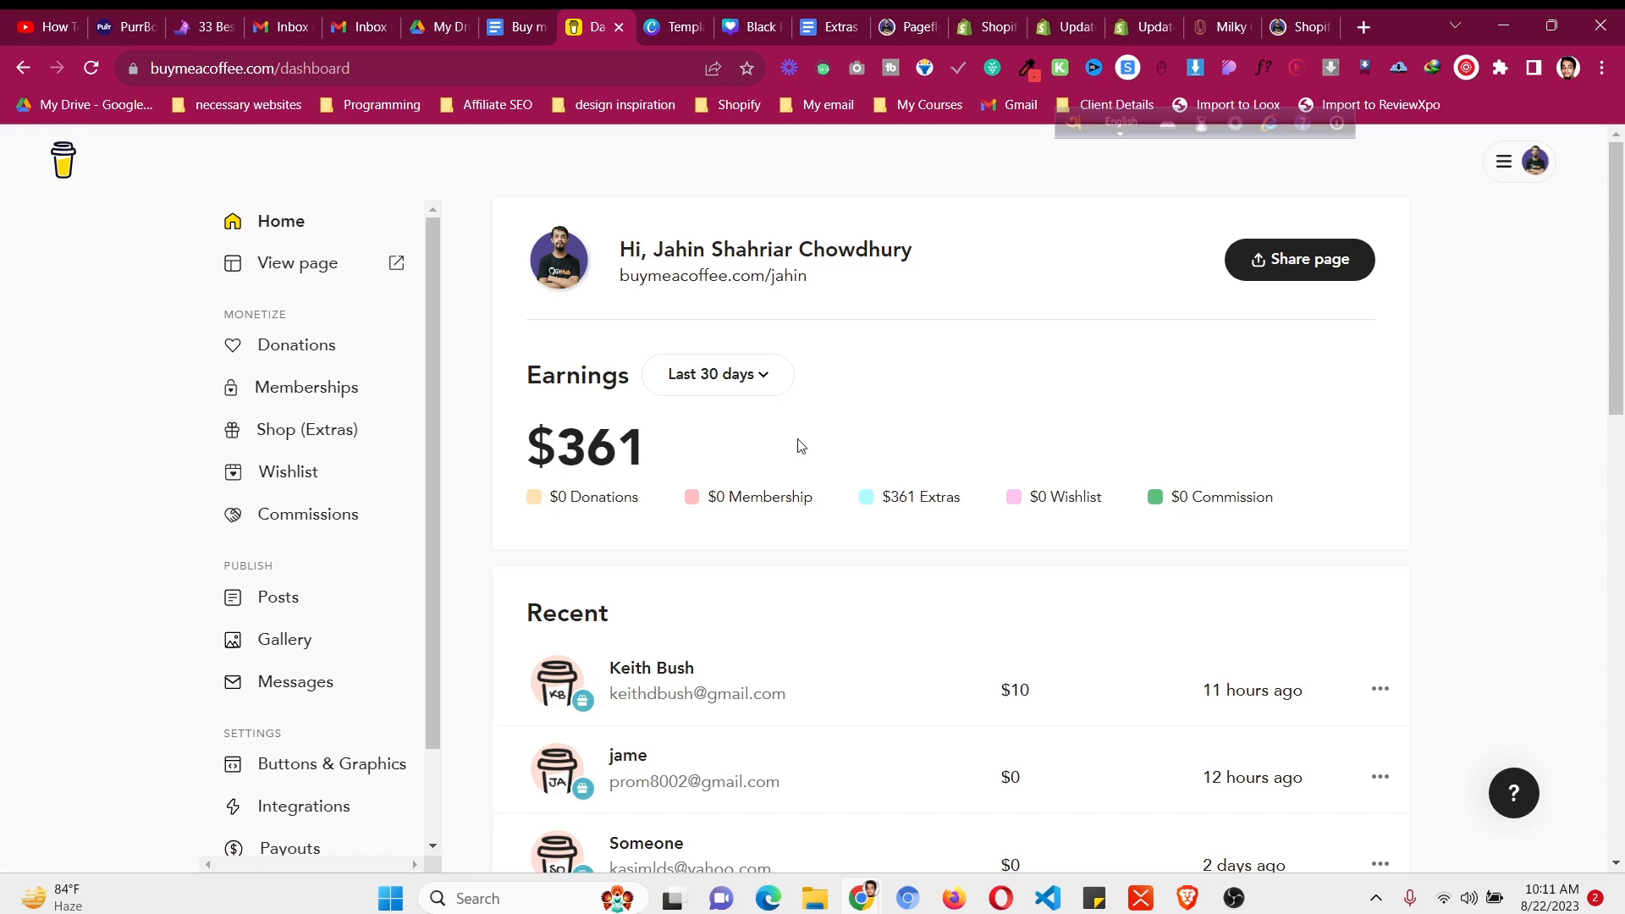
click(311, 639)
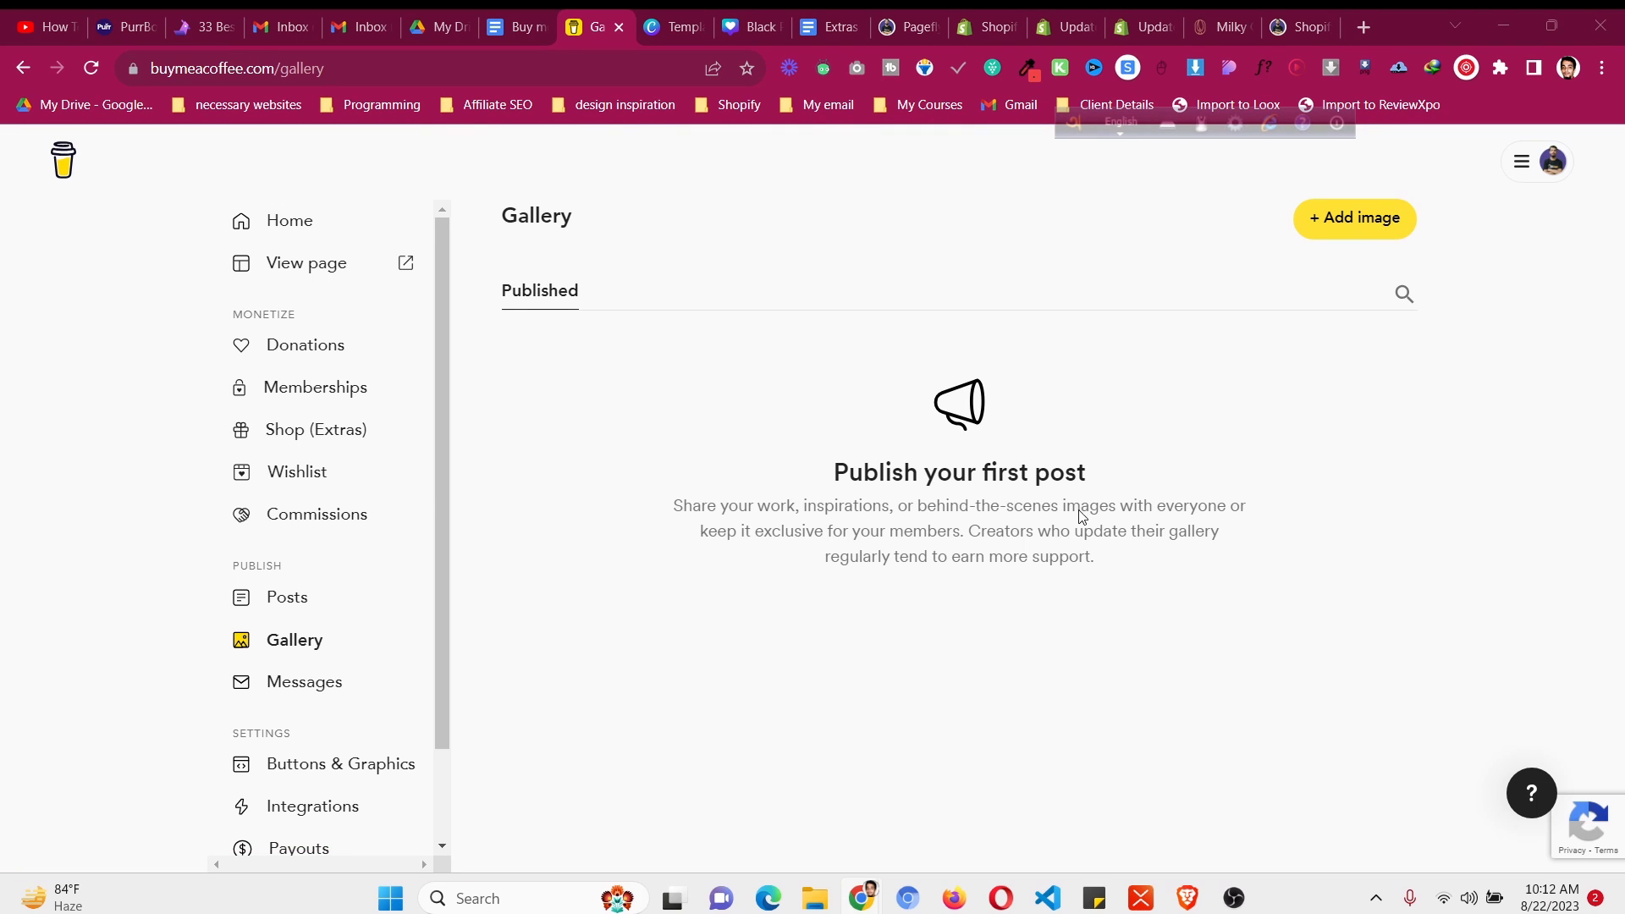
click(1354, 218)
click(740, 479)
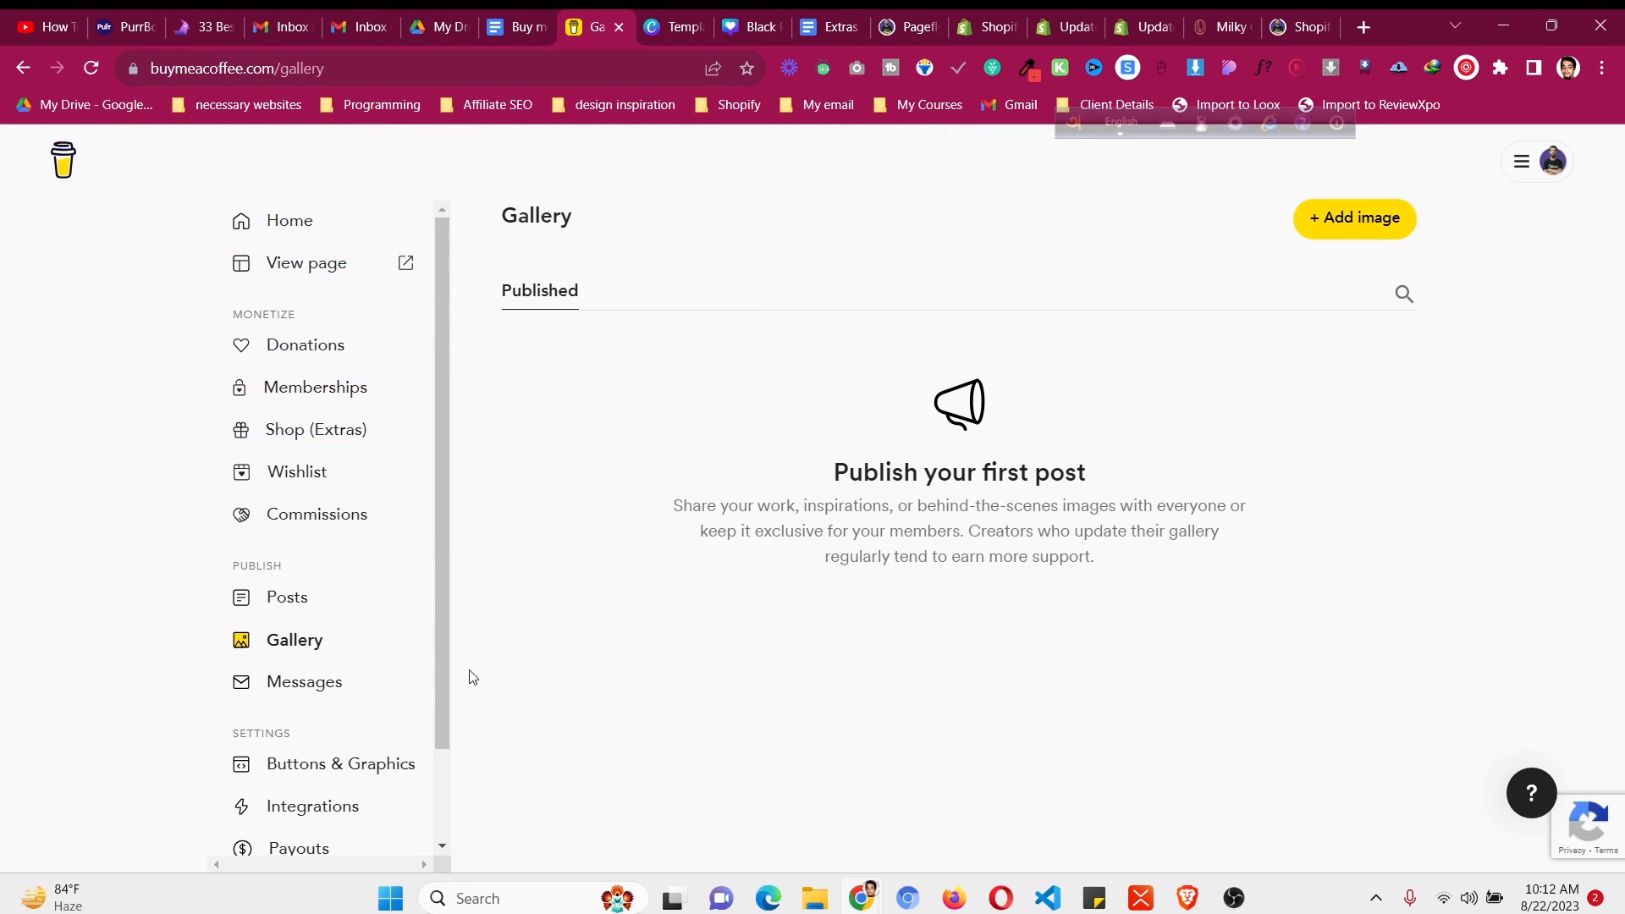
click(384, 692)
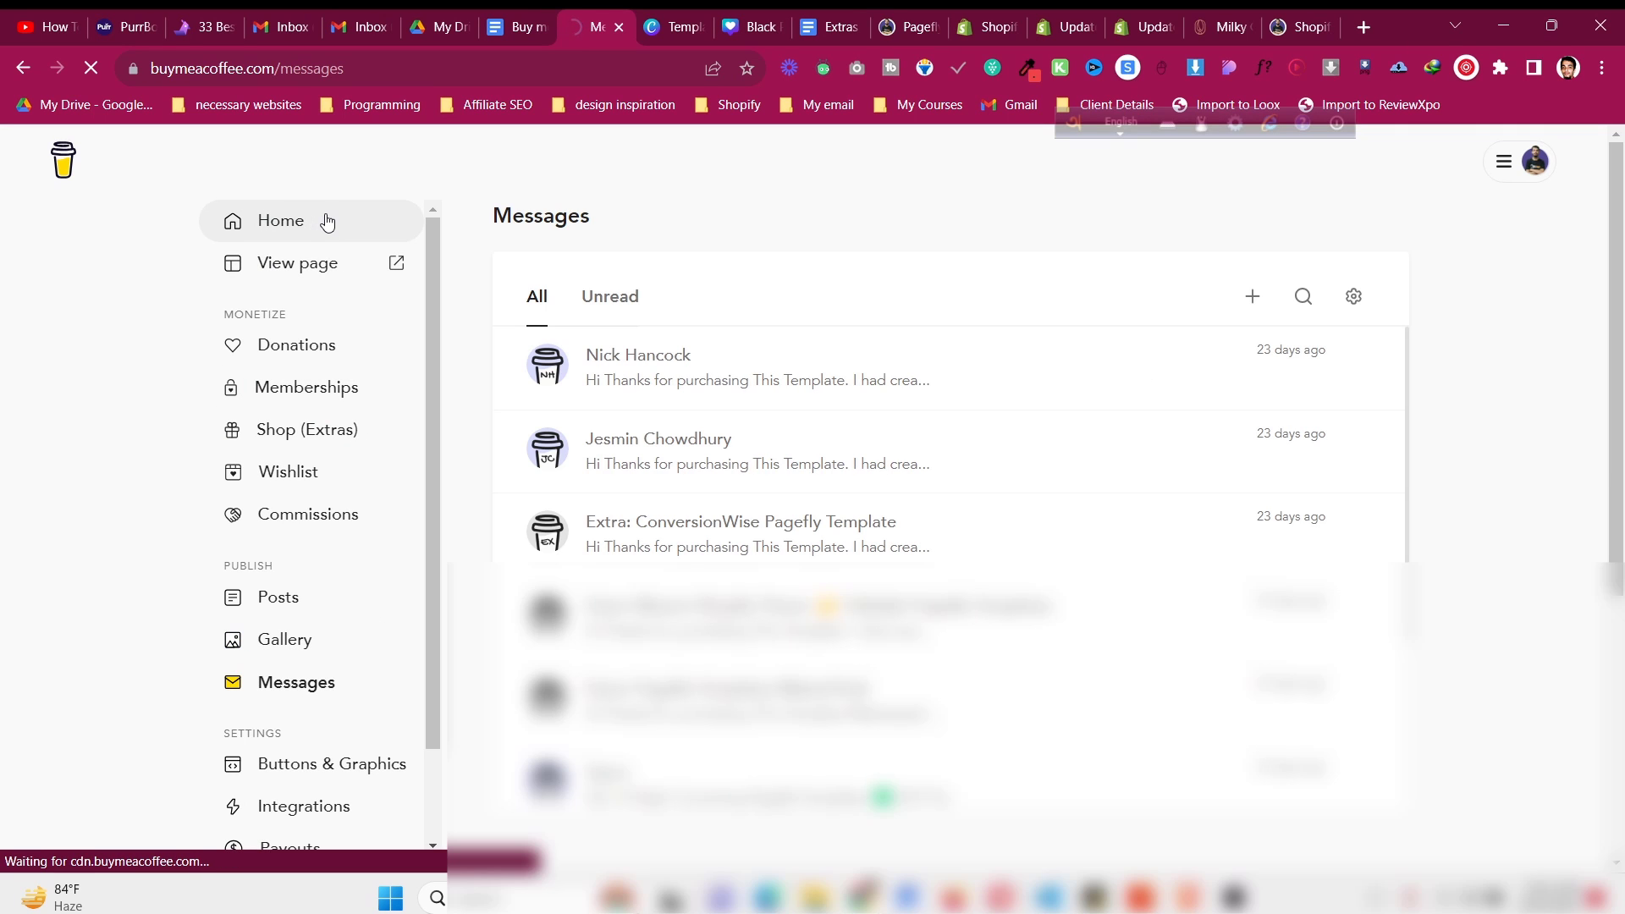
click(329, 222)
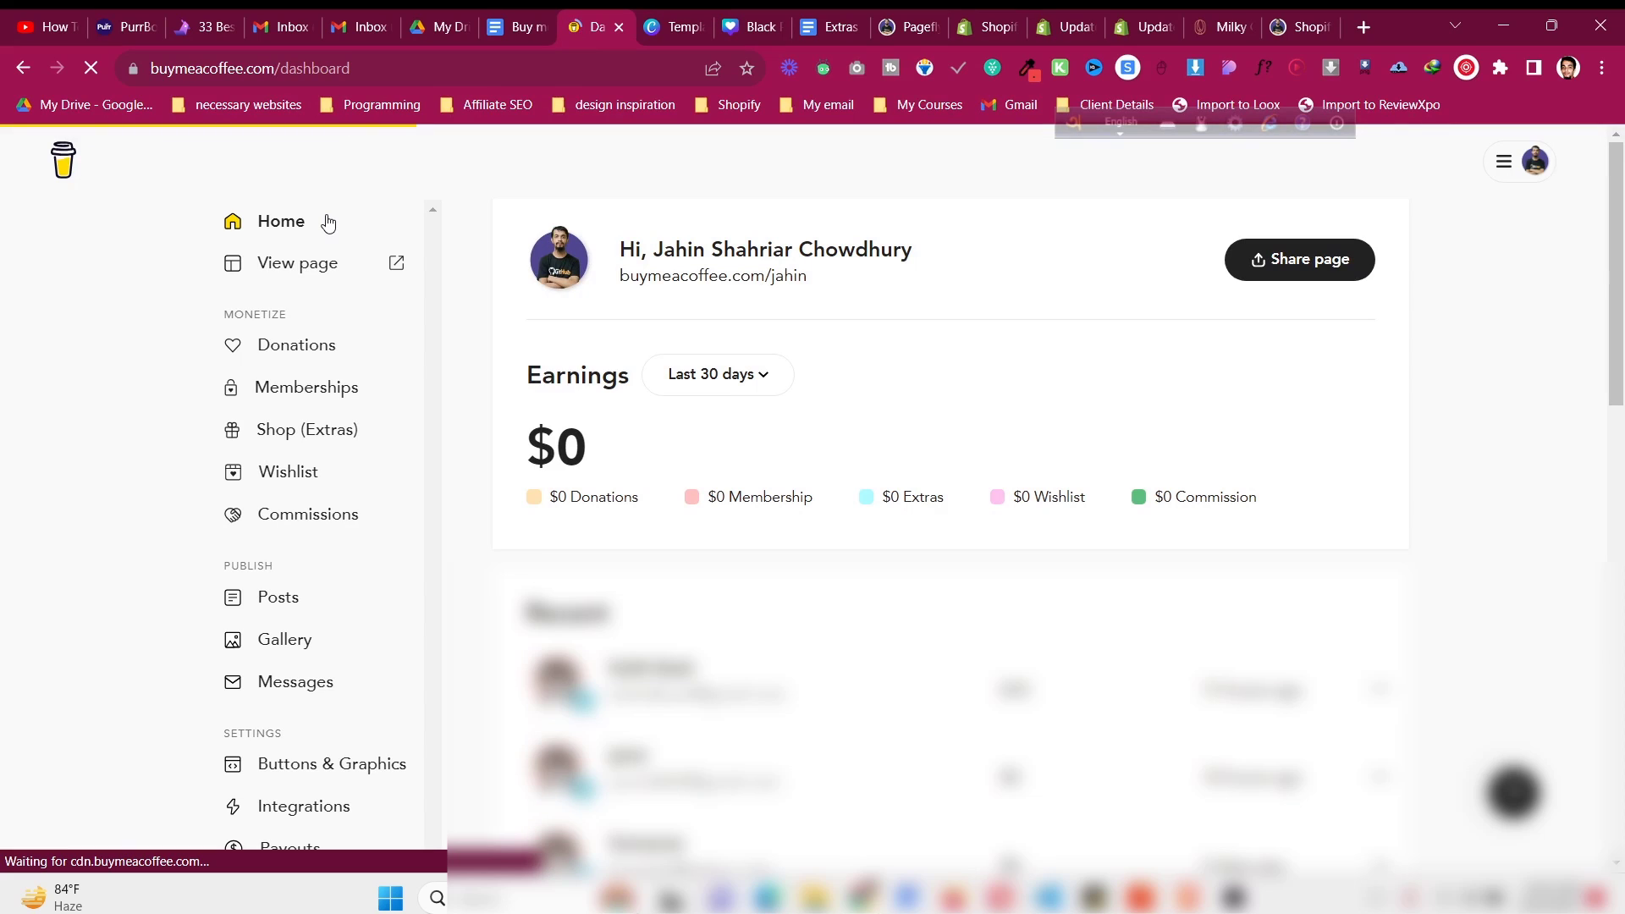